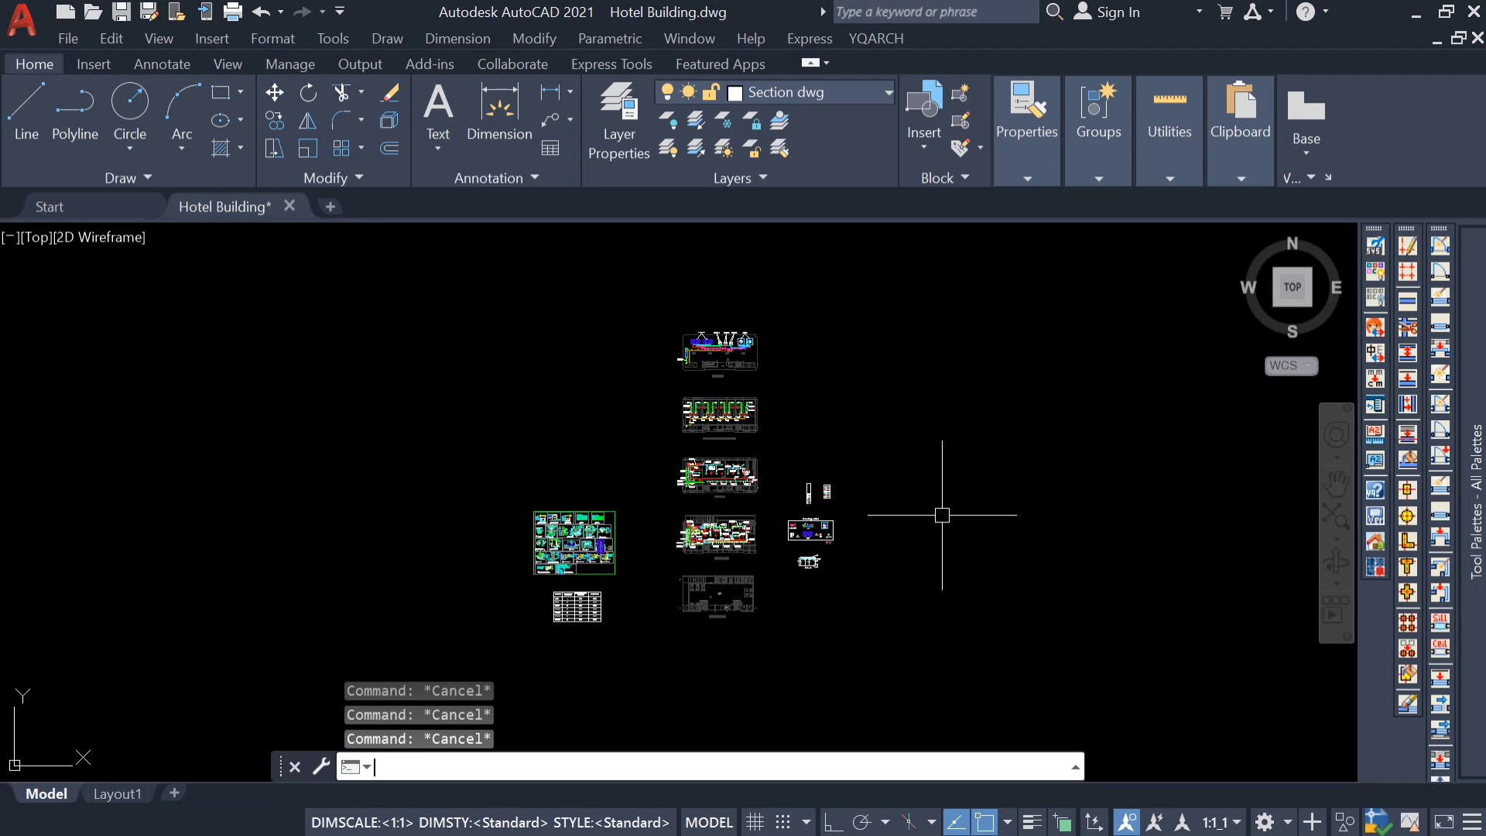
{"action": "middle_click_drag", "start_coordinate": [912, 421], "coordinate": [883, 431]}
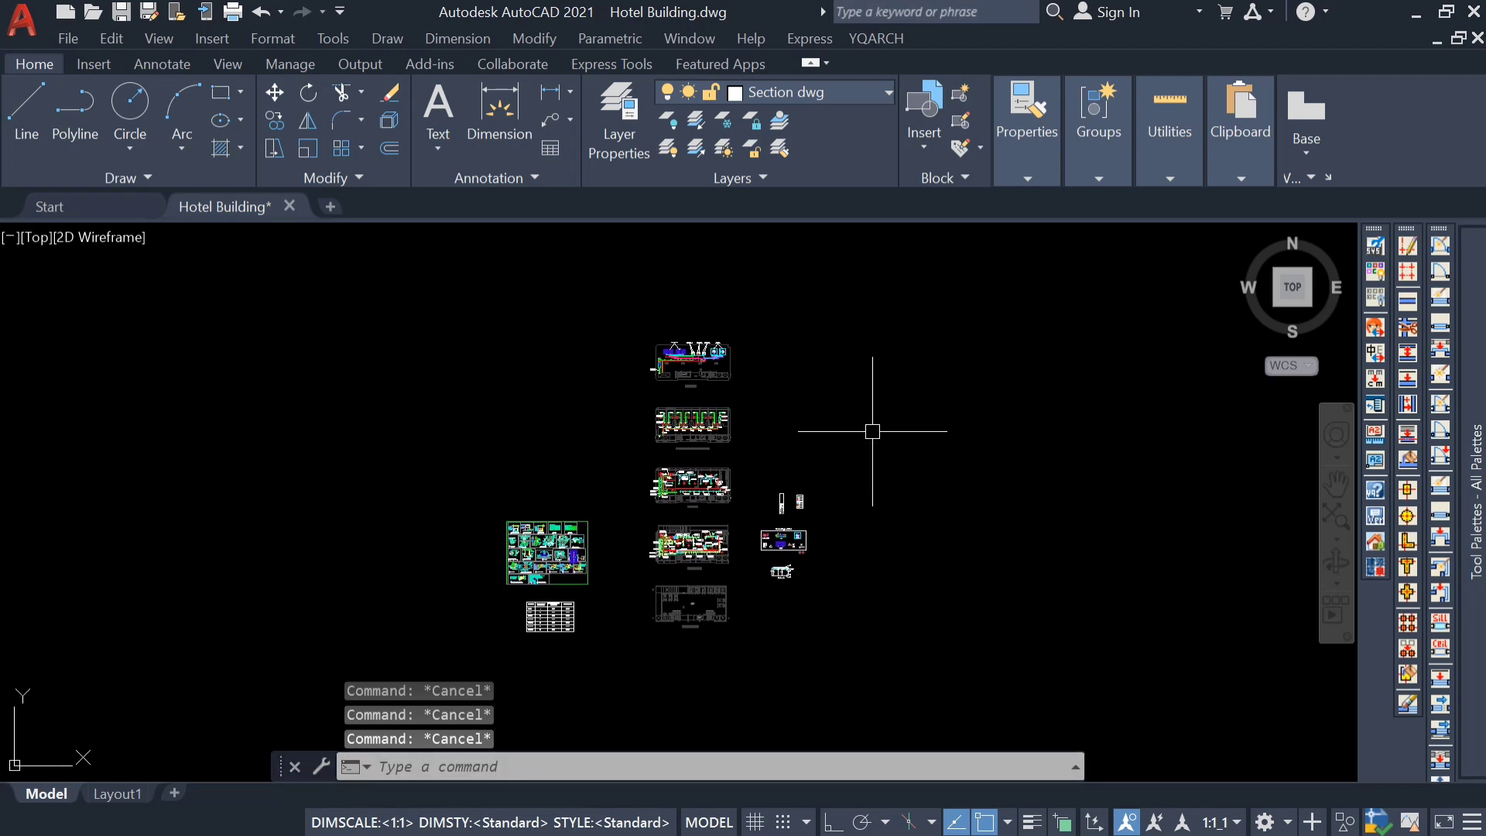
{"action": "scroll", "coordinate": [607, 402], "scroll_direction": "up", "scroll_amount": 2}
{"action": "middle_click_drag", "start_coordinate": [630, 467], "coordinate": [584, 428]}
{"action": "scroll", "coordinate": [497, 597], "scroll_direction": "down", "scroll_amount": 1}
{"action": "scroll", "coordinate": [529, 424], "scroll_direction": "down", "scroll_amount": 1}
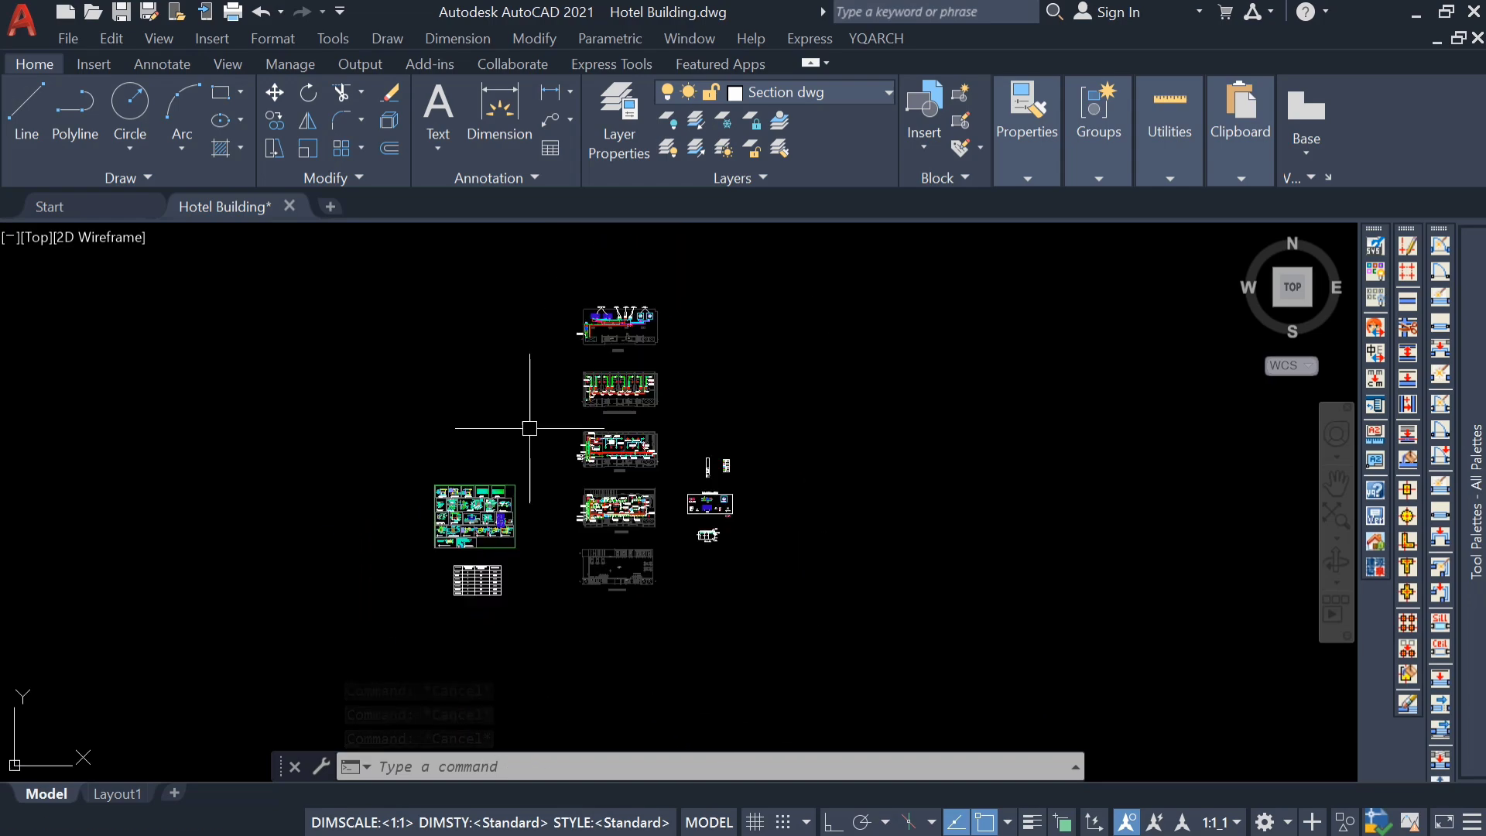
{"action": "scroll", "coordinate": [560, 487], "scroll_direction": "up", "scroll_amount": 2}
{"action": "middle_click_drag", "start_coordinate": [560, 488], "coordinate": [532, 534]}
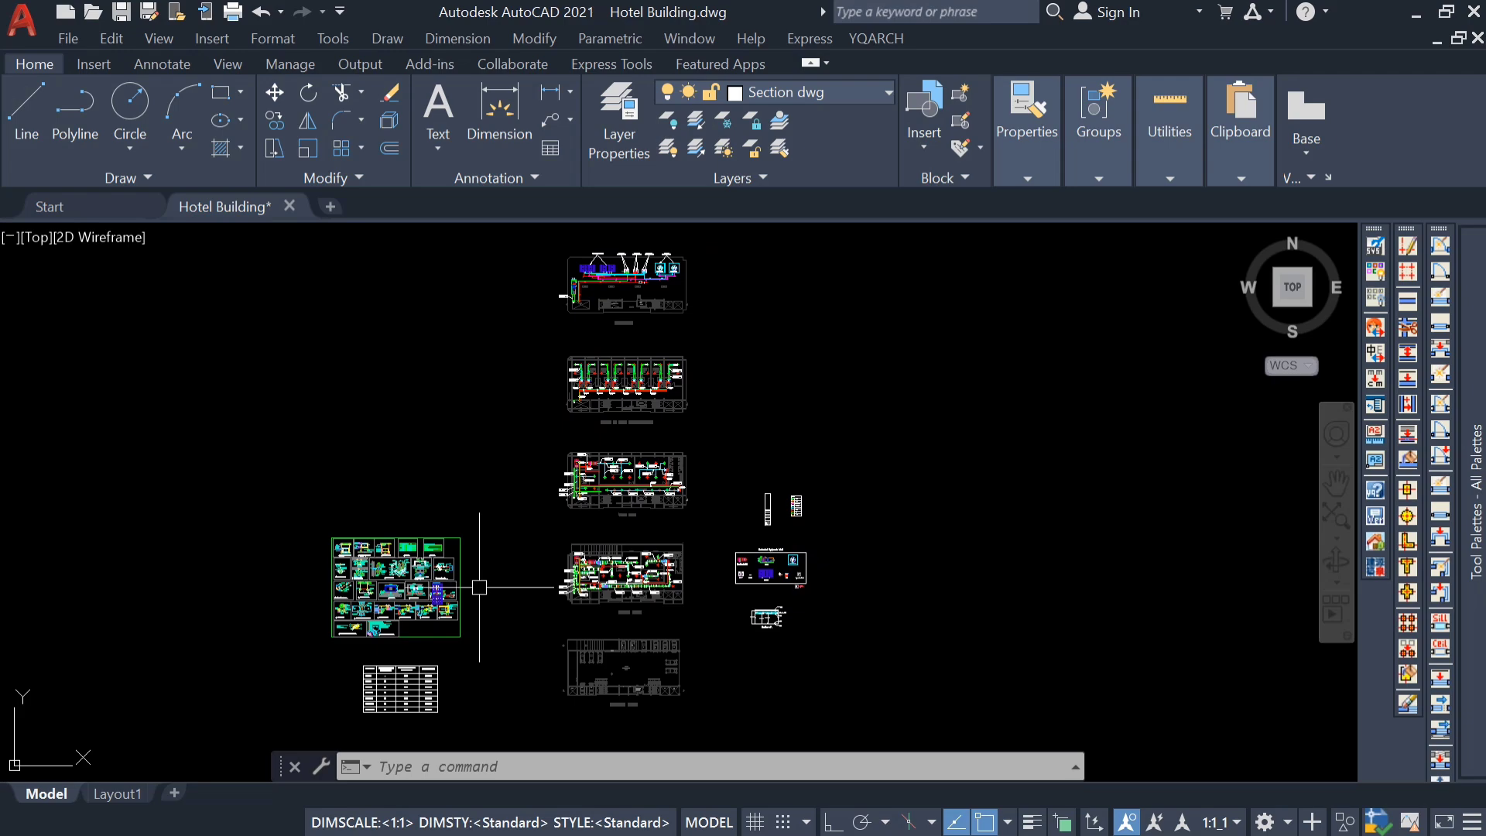
Switch from model space to the Layout1 paper space layout
{"action": "left_click", "coordinate": [116, 793]}
{"action": "left_click", "coordinate": [46, 816]}
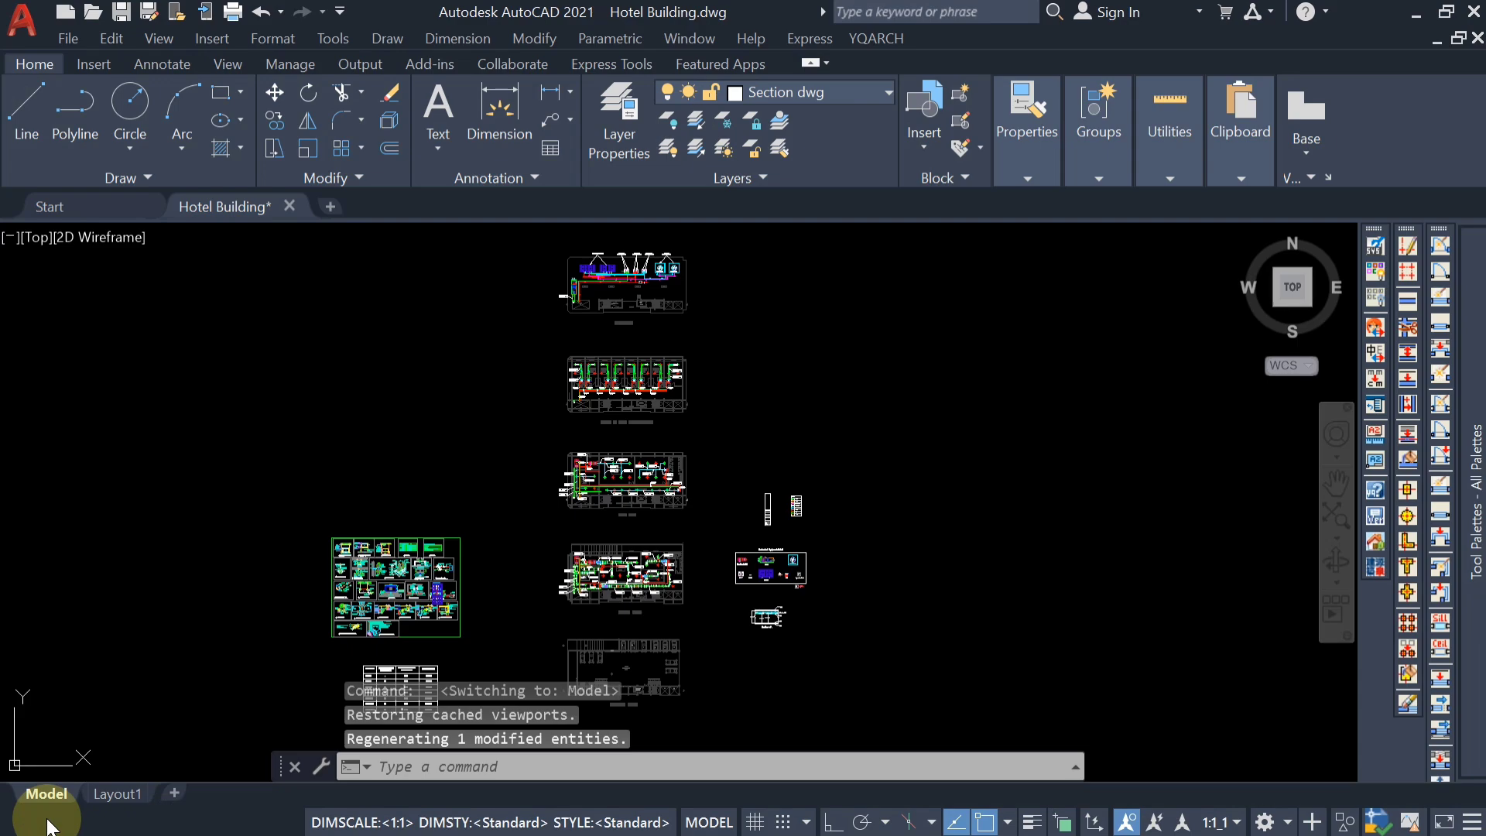
{"action": "left_click", "coordinate": [117, 793]}
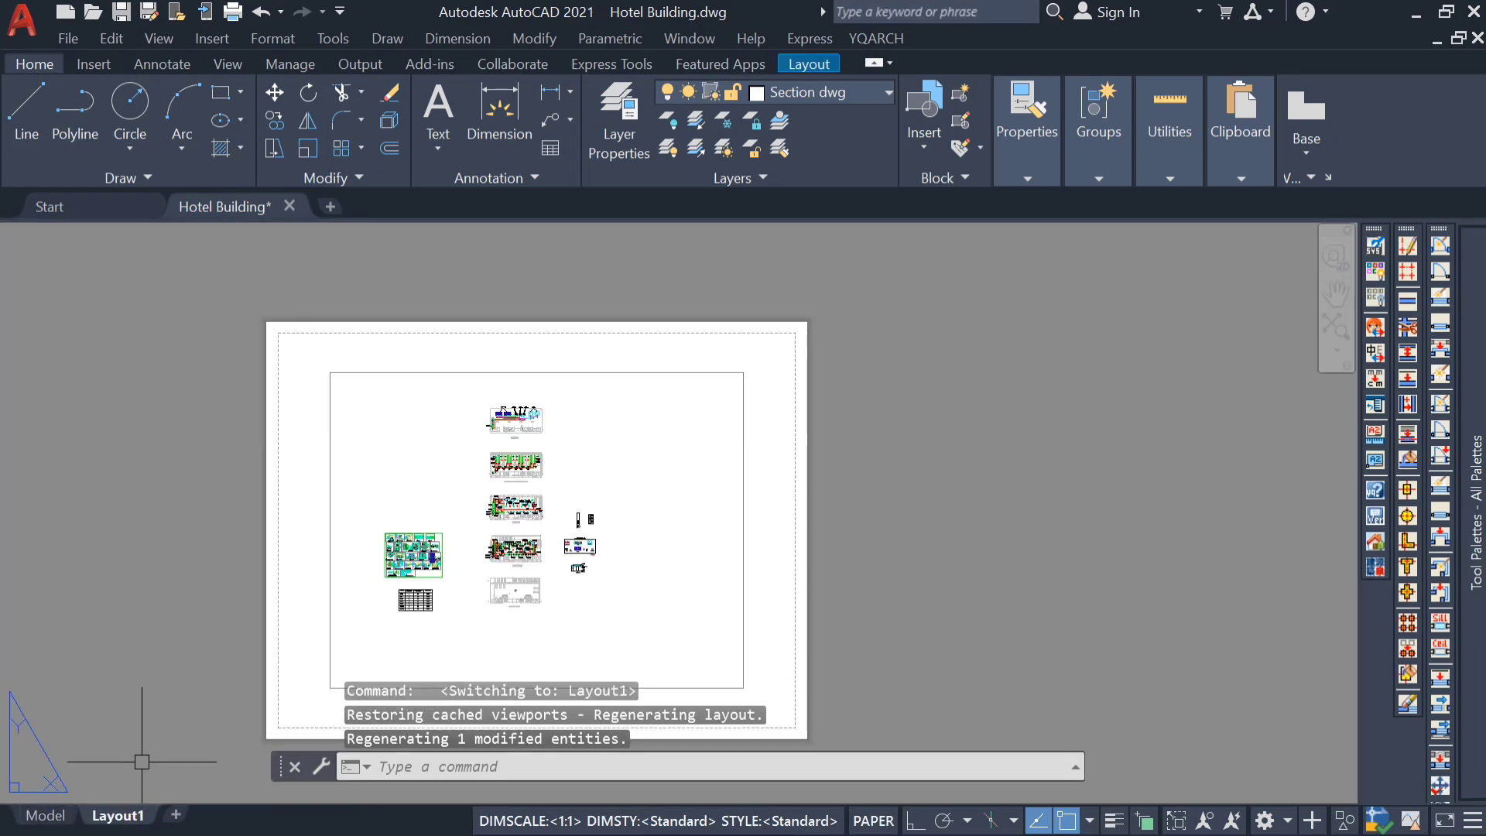
{"action": "left_click", "coordinate": [114, 815]}
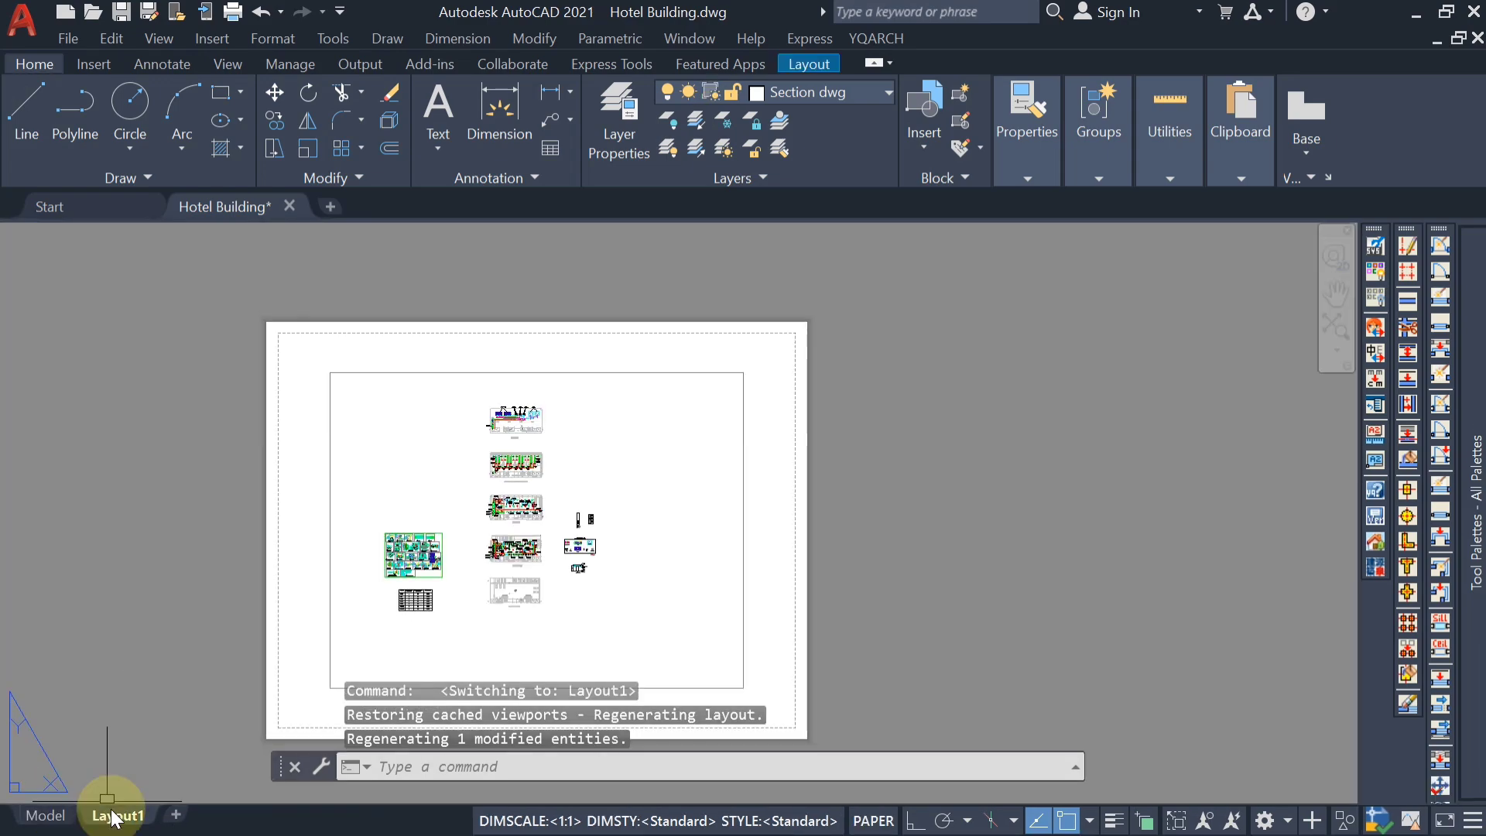
Create a copy of Layout1 and place it at the end of the layouts
{"action": "right_click", "coordinate": [115, 817]}
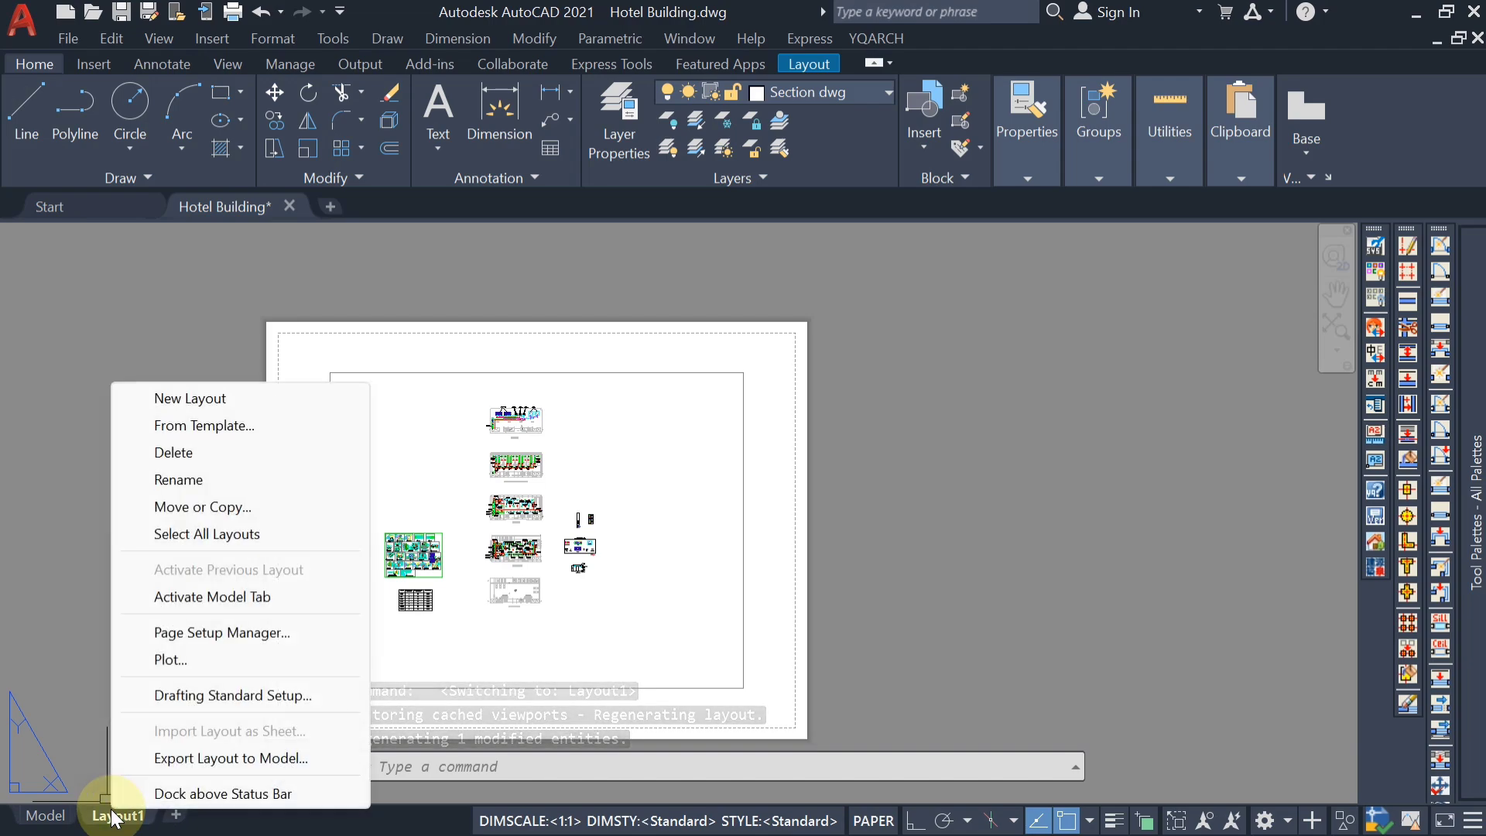
{"action": "left_click", "coordinate": [216, 519]}
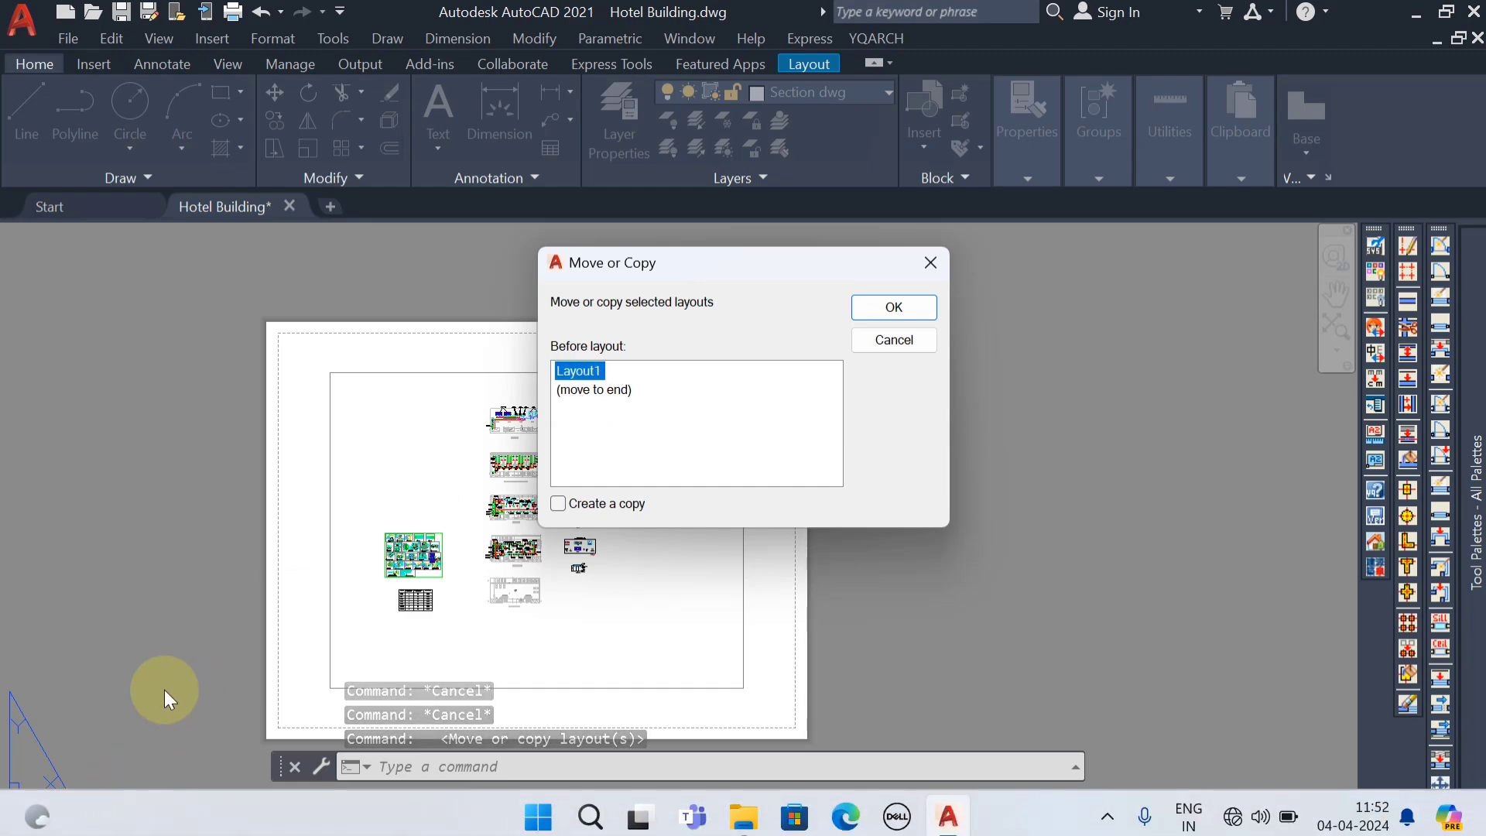
{"action": "left_click", "coordinate": [600, 392]}
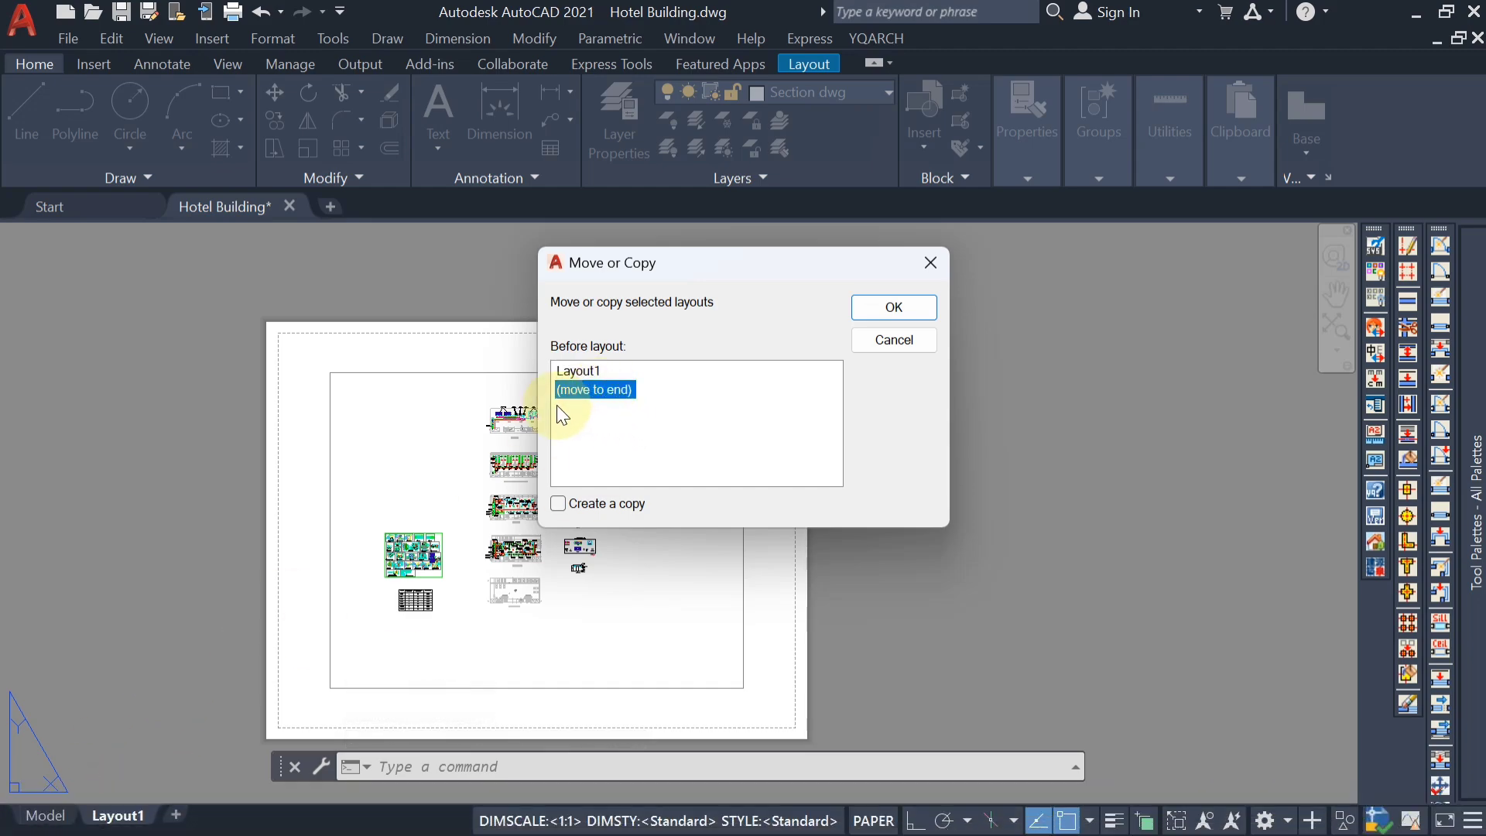
{"action": "left_click", "coordinate": [555, 504]}
{"action": "left_click", "coordinate": [865, 311]}
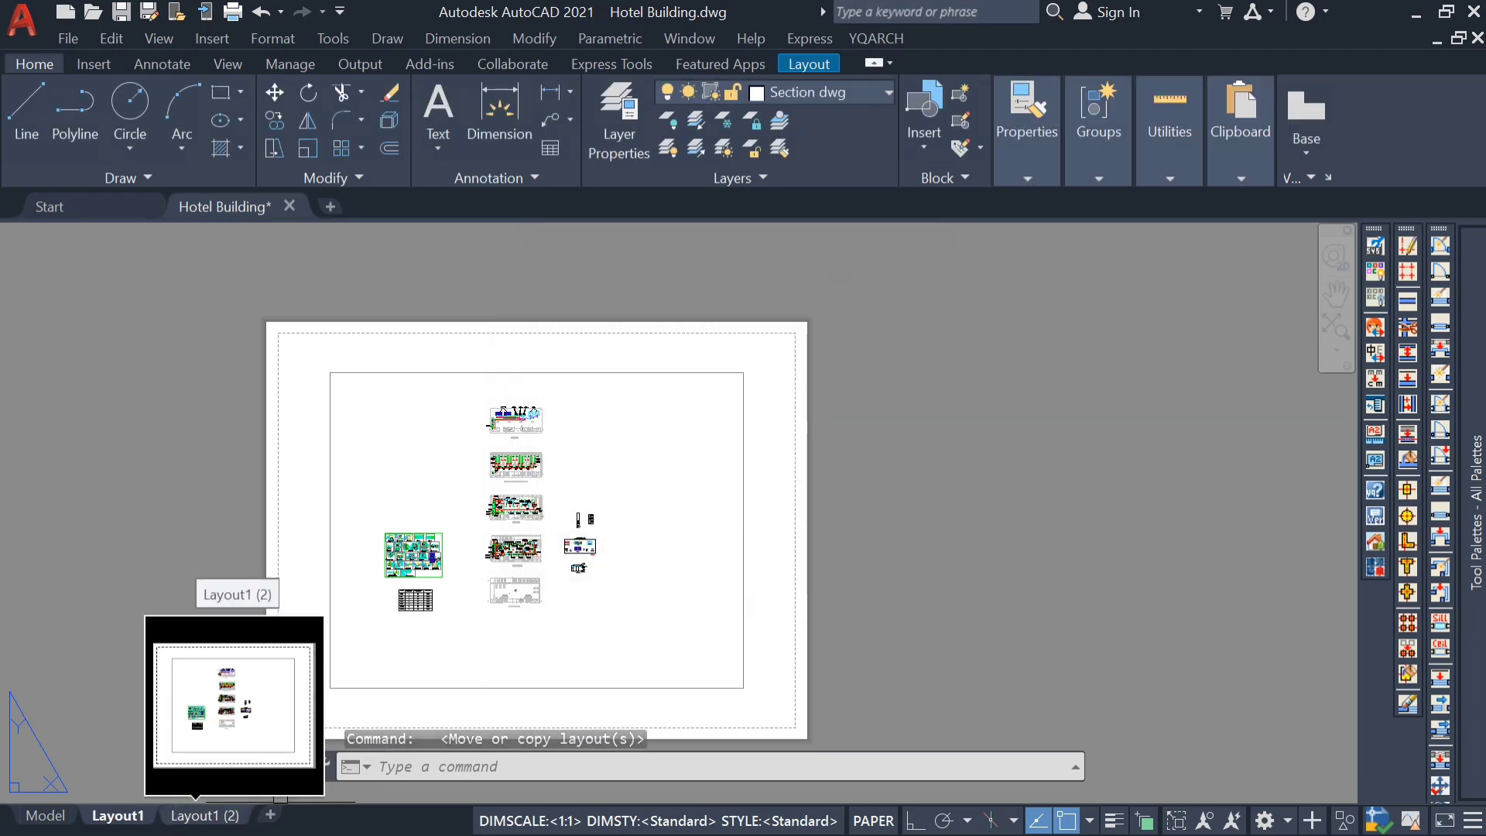
Rename the original Layout1 as "Ground Floor"
{"action": "mouse_move", "coordinate": [230, 816]}
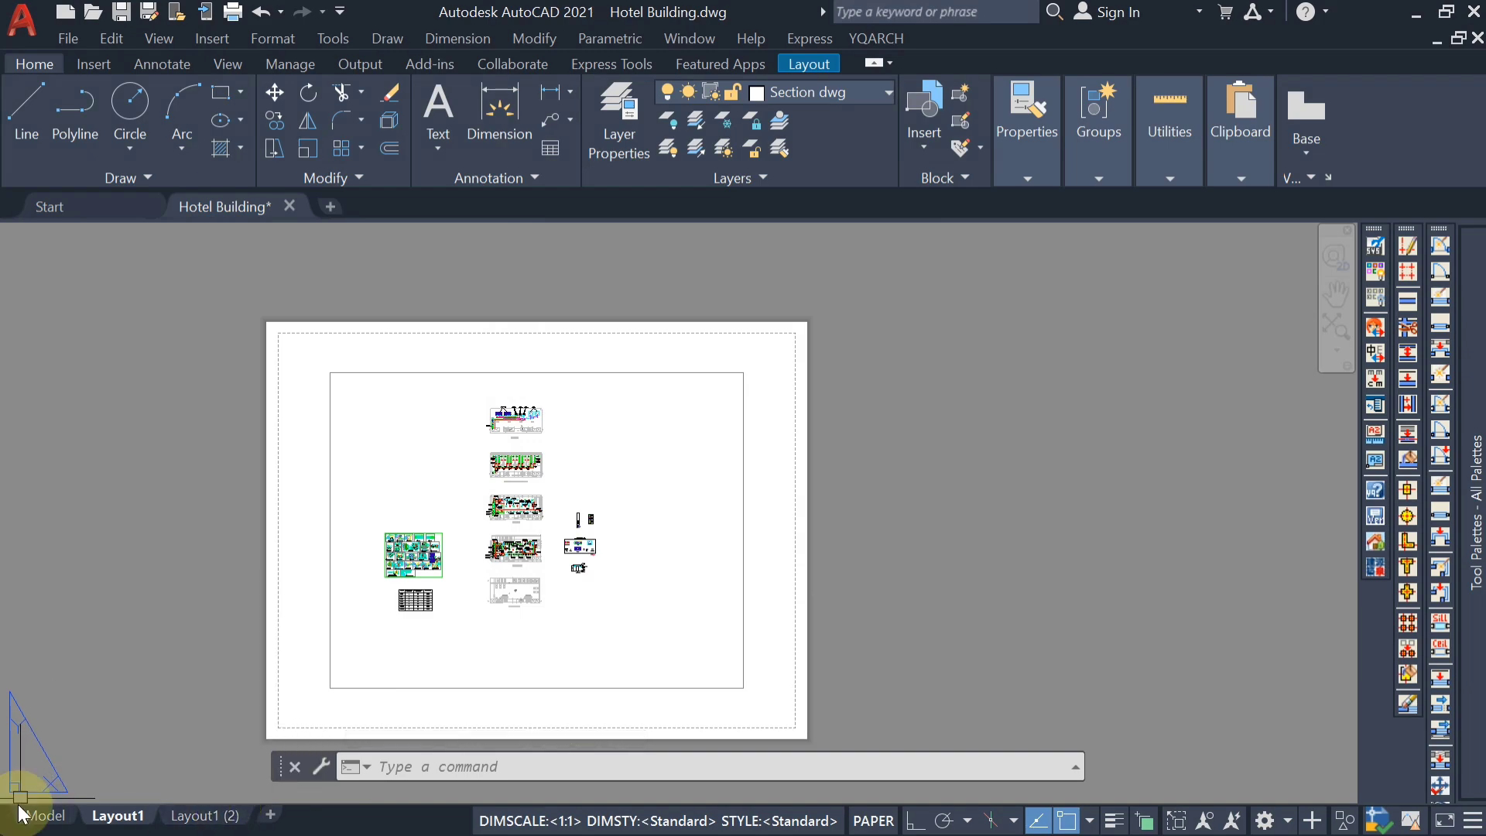
{"action": "mouse_move", "coordinate": [23, 828]}
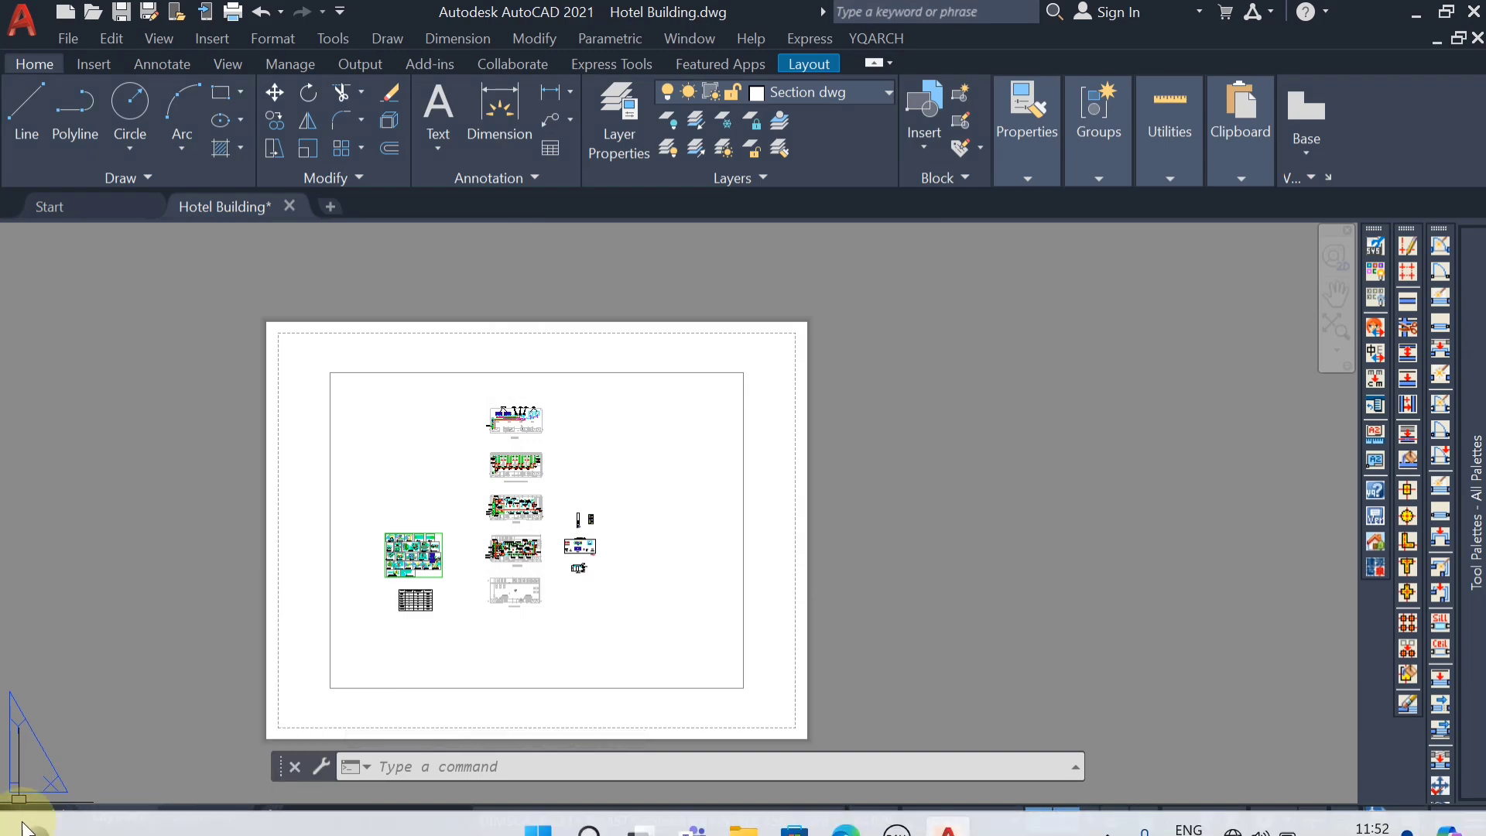
{"action": "right_click", "coordinate": [112, 820]}
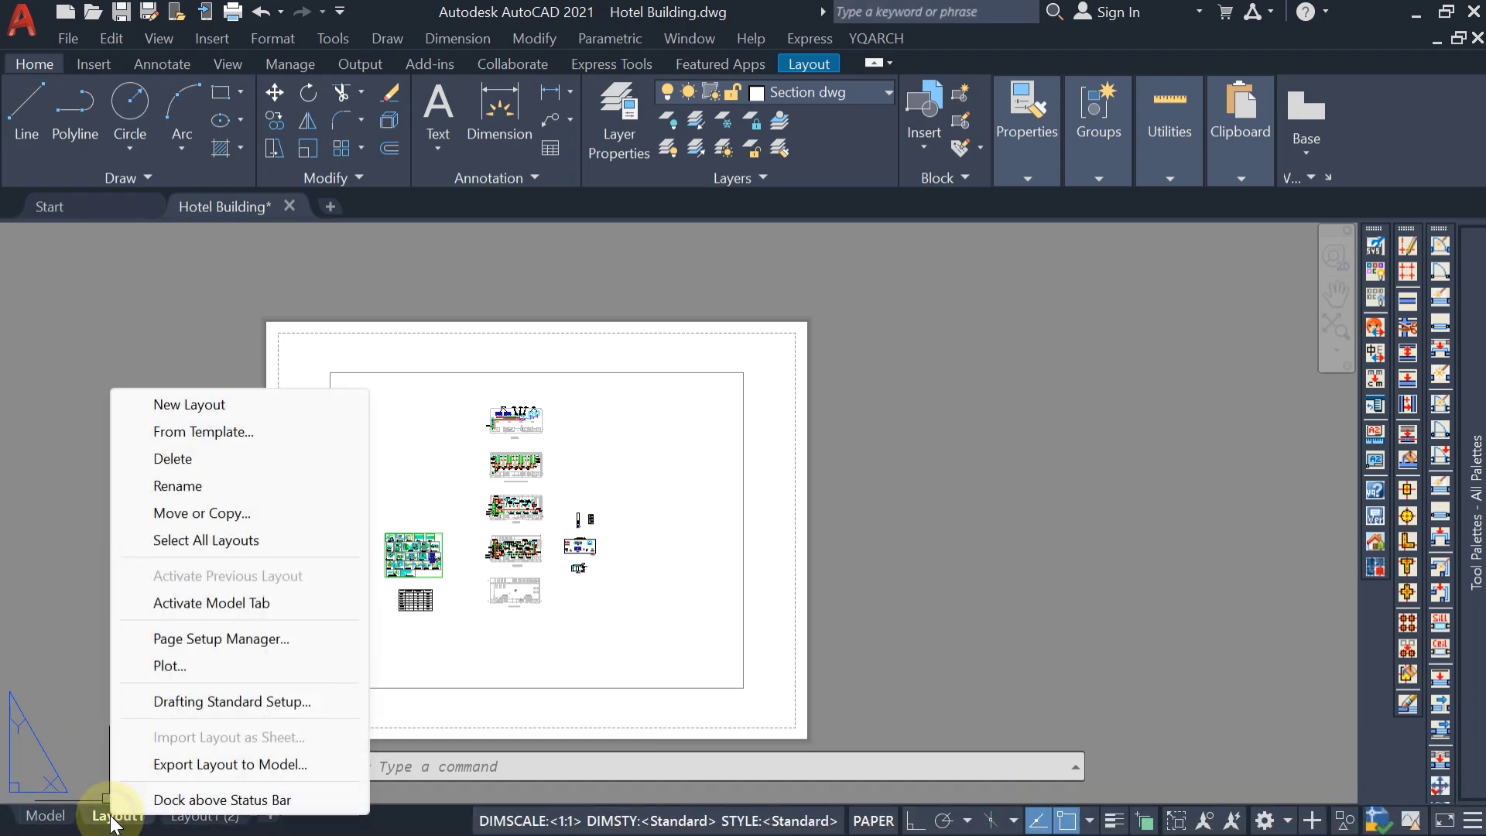
{"action": "left_click", "coordinate": [186, 480]}
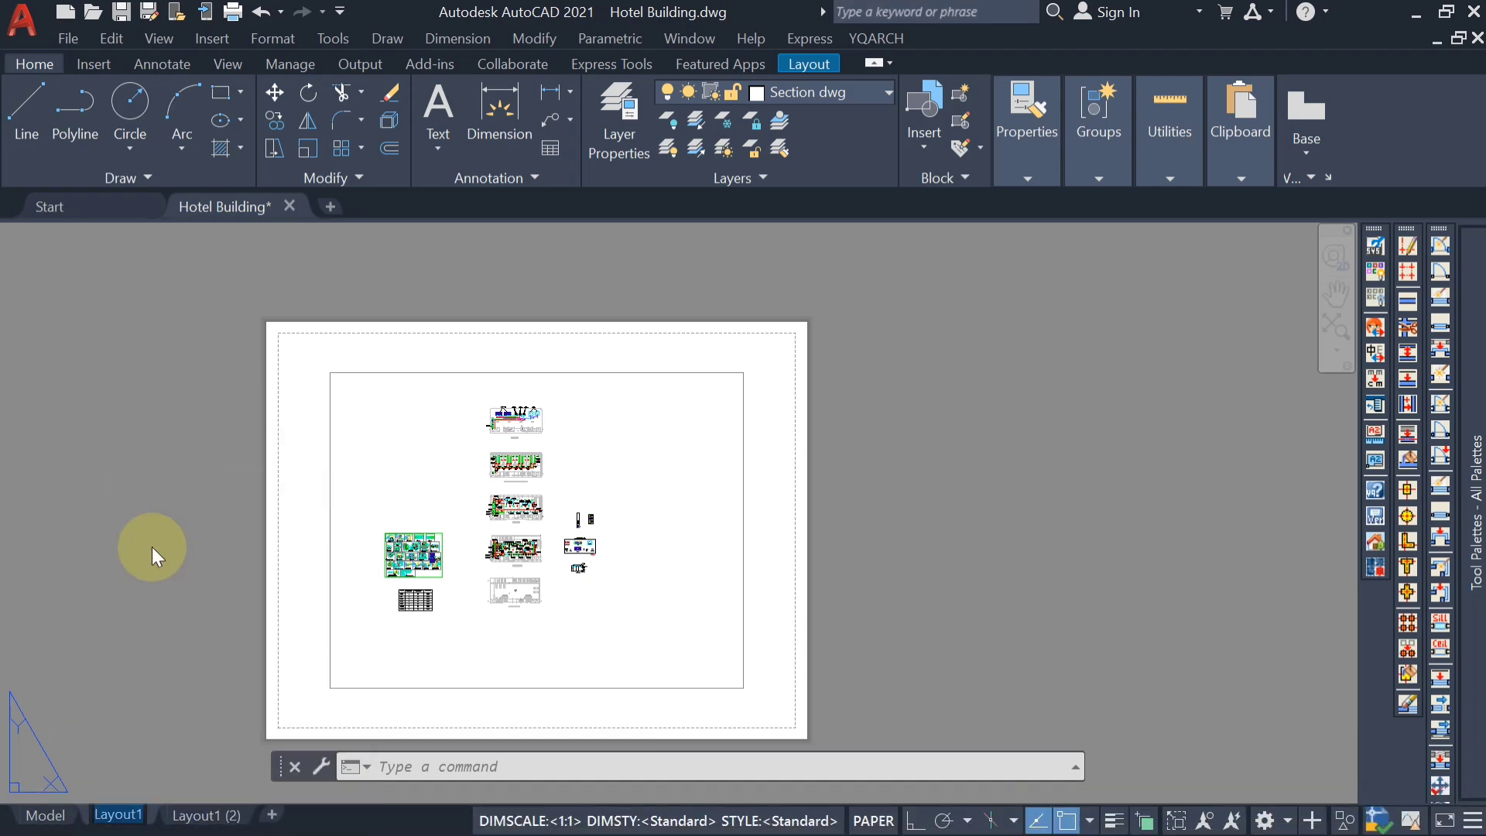
{"action": "type", "text": "Grou"}
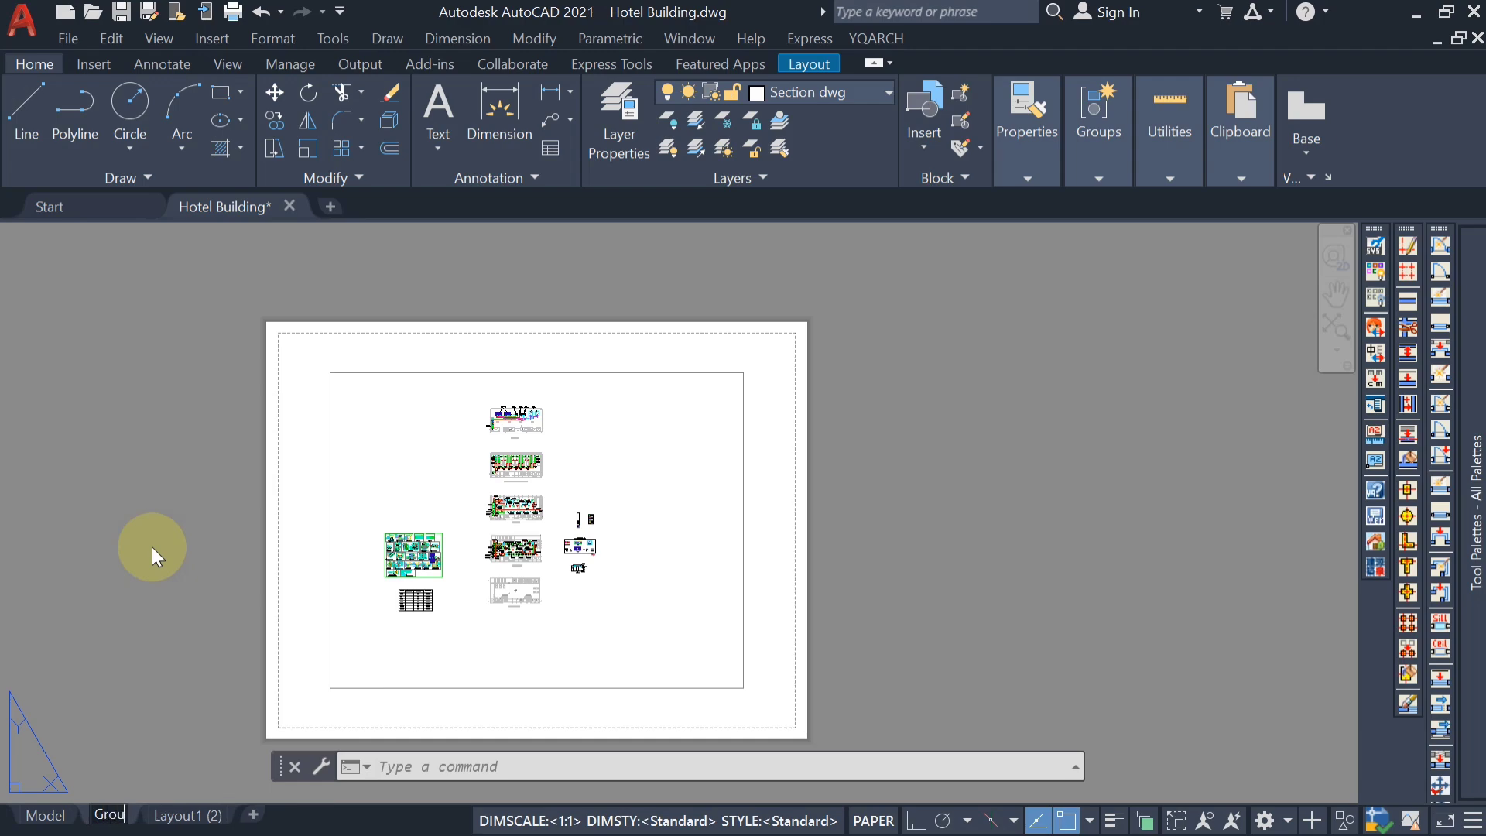
{"action": "type", "text": "nd Floor"}
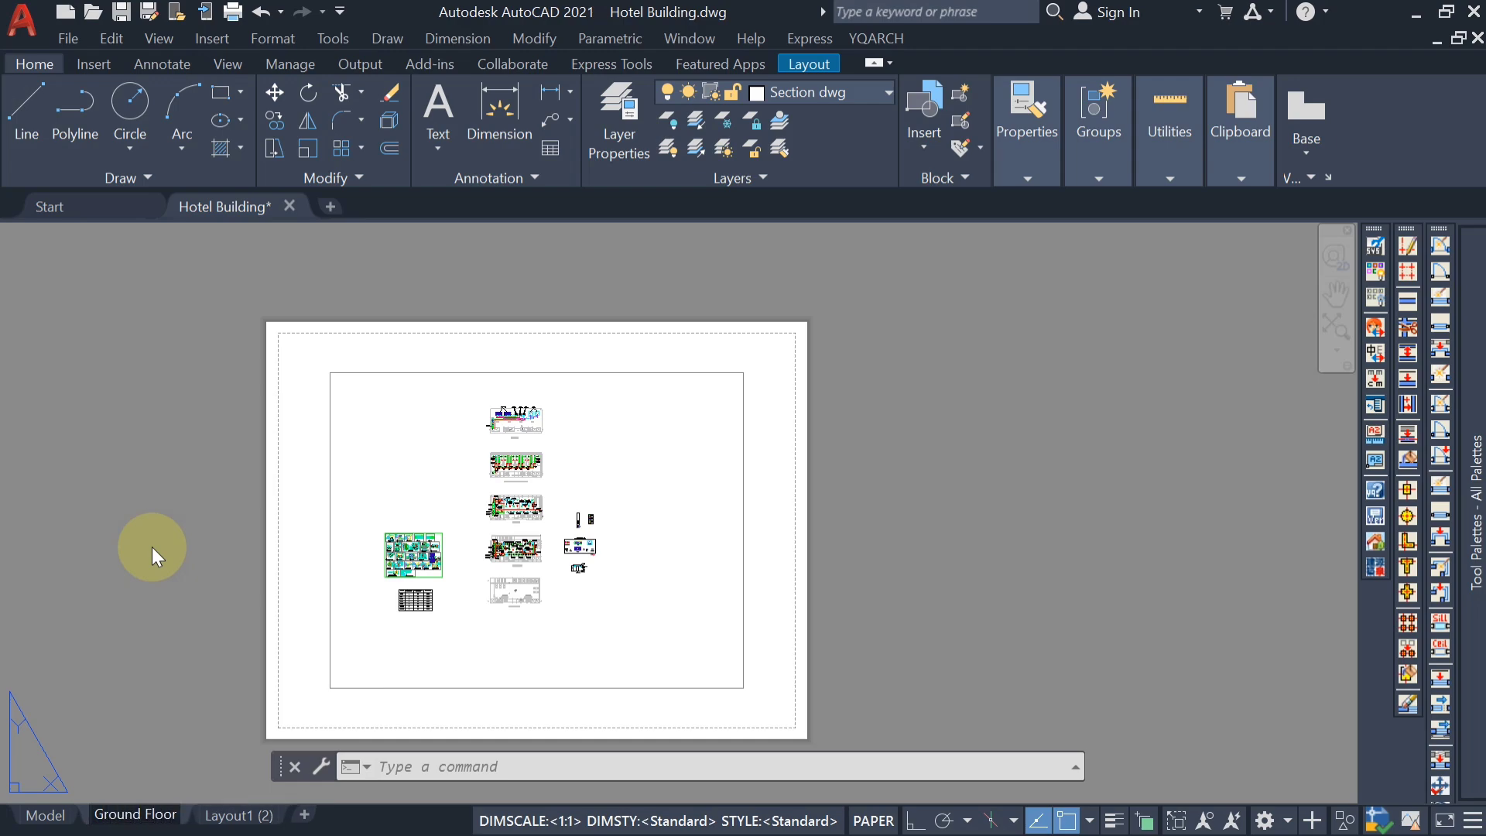
{"action": "key", "text": "Return"}
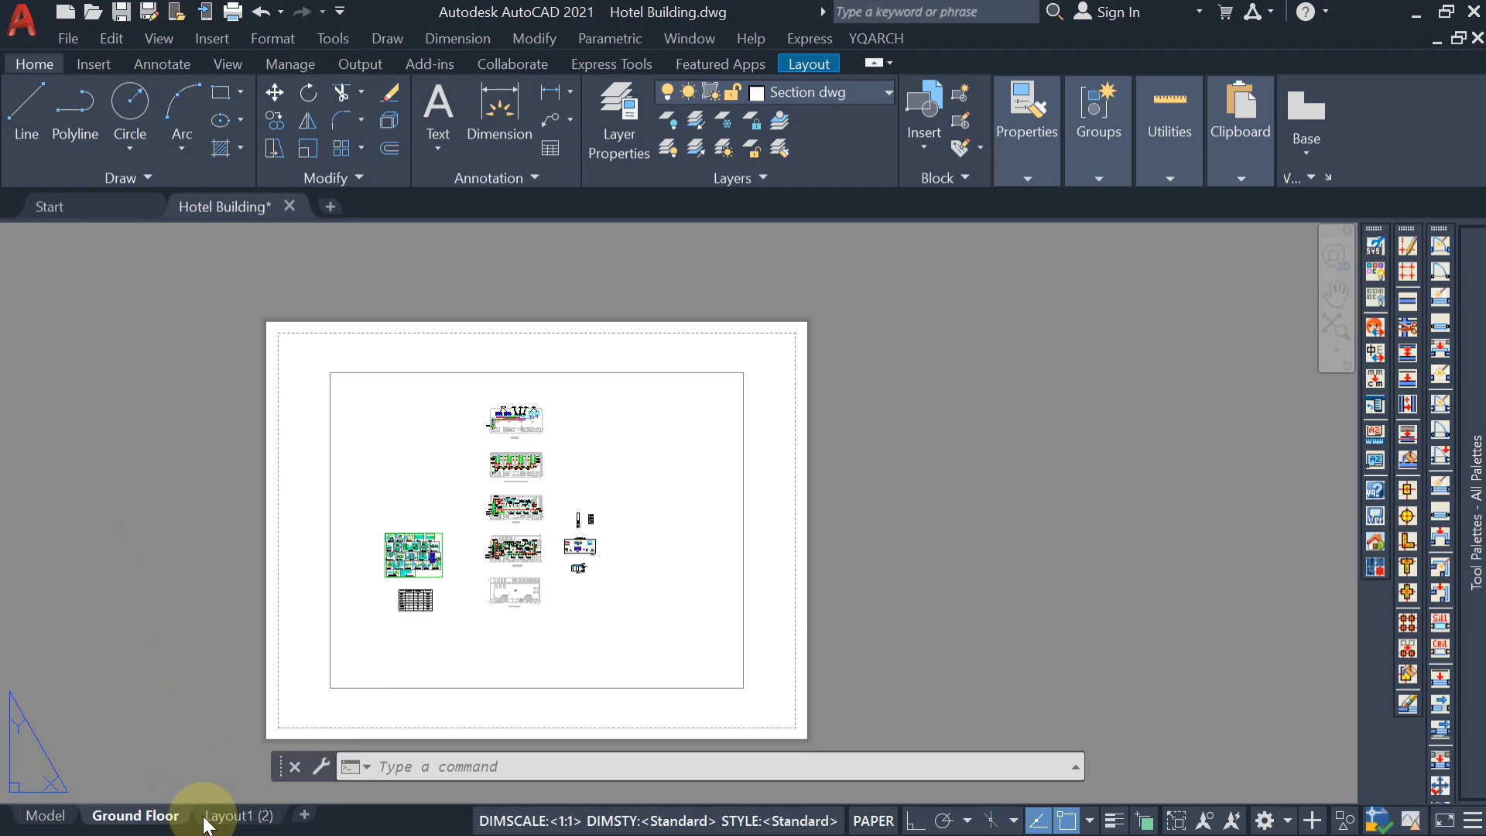
Rename the copied layout, Layout1 (2), as "First Floor"
{"action": "right_click", "coordinate": [232, 816]}
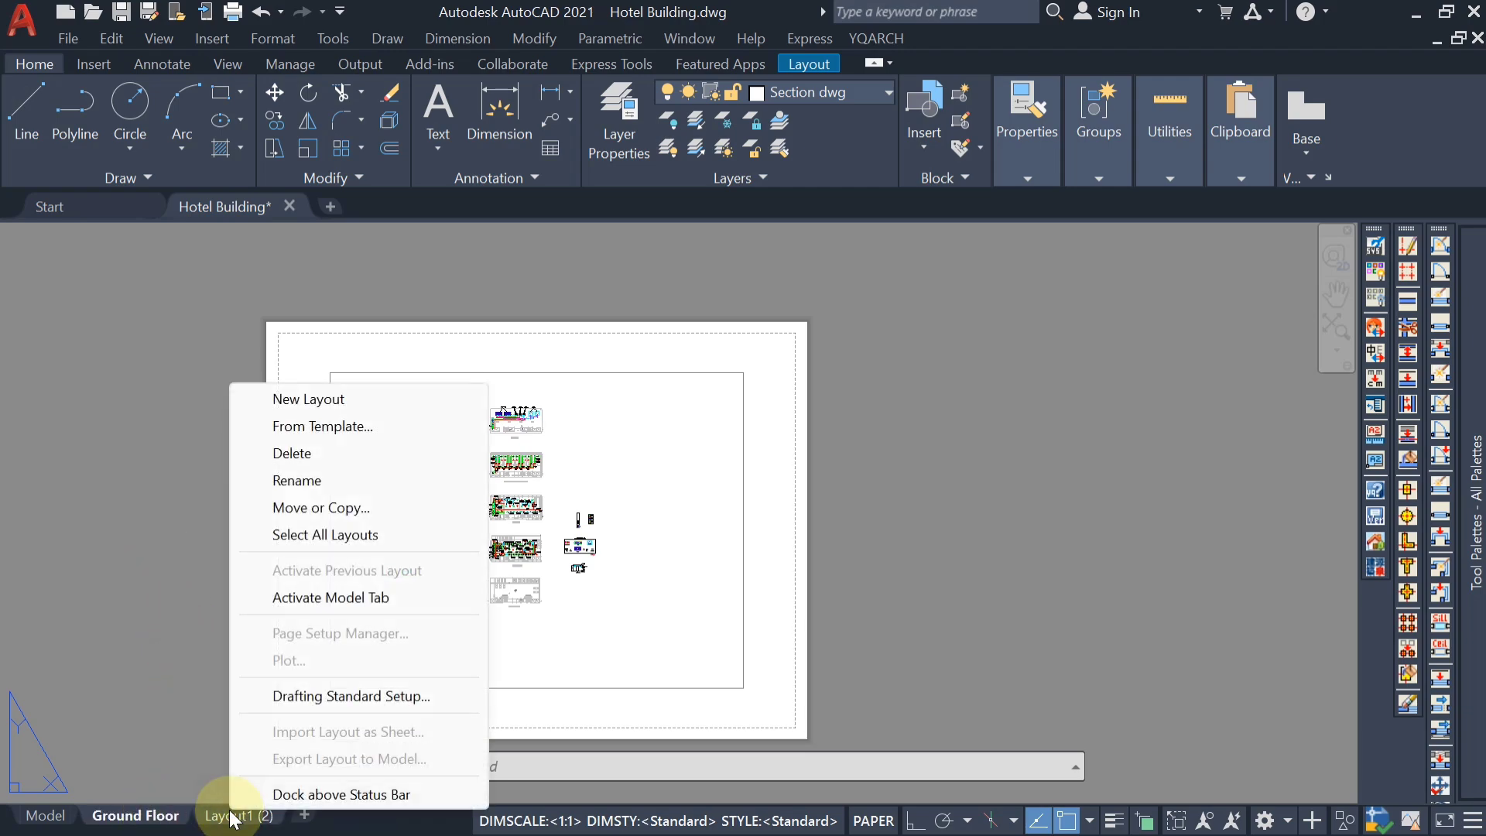
{"action": "left_click", "coordinate": [336, 478]}
{"action": "type", "text": "First"}
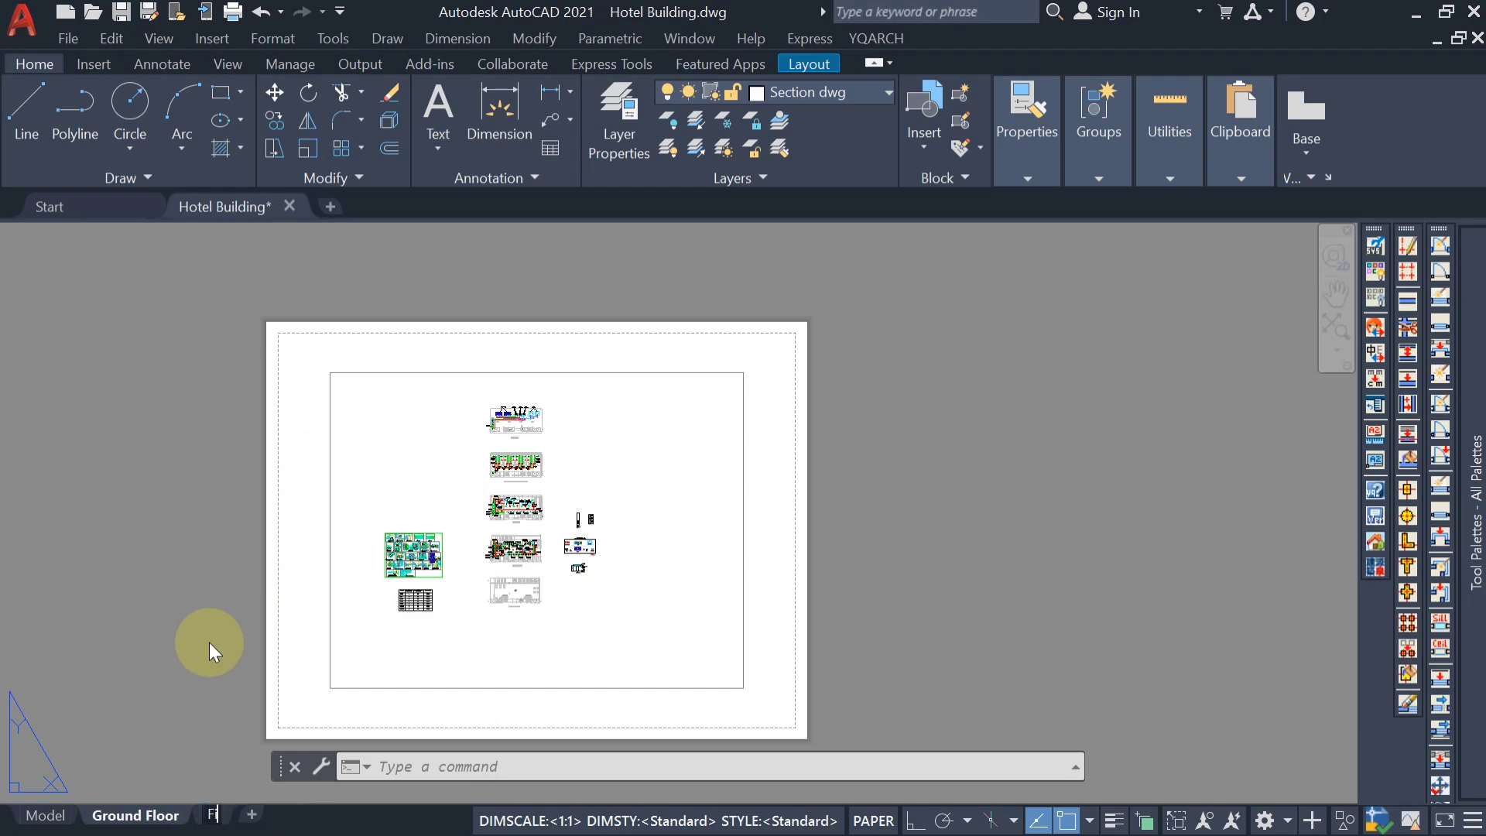
{"action": "type", "text": " Floor"}
{"action": "key", "text": "Return"}
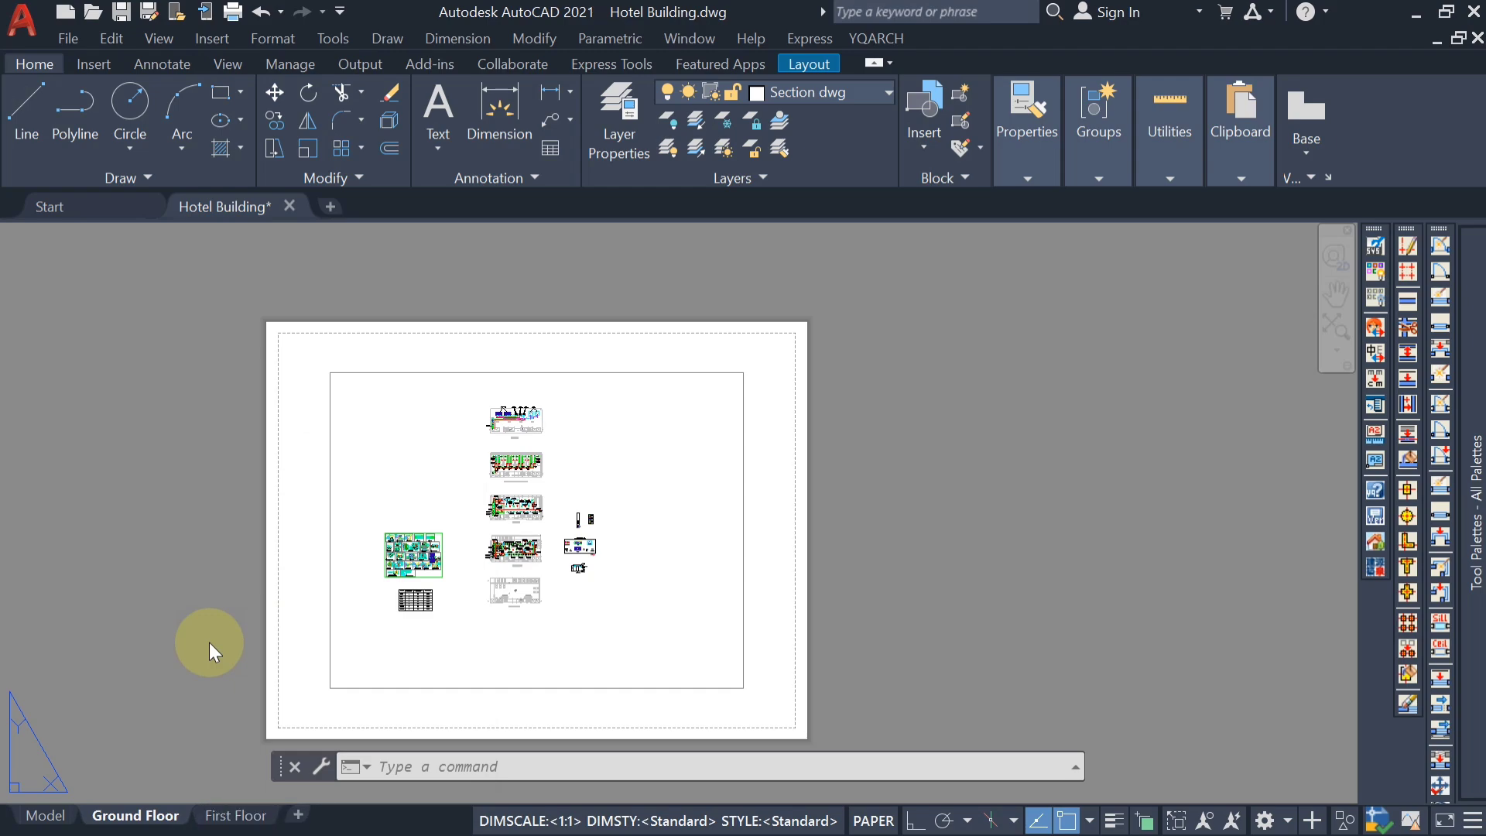
Delete the First Floor layout permanently
{"action": "right_click", "coordinate": [236, 815]}
{"action": "left_click", "coordinate": [302, 460]}
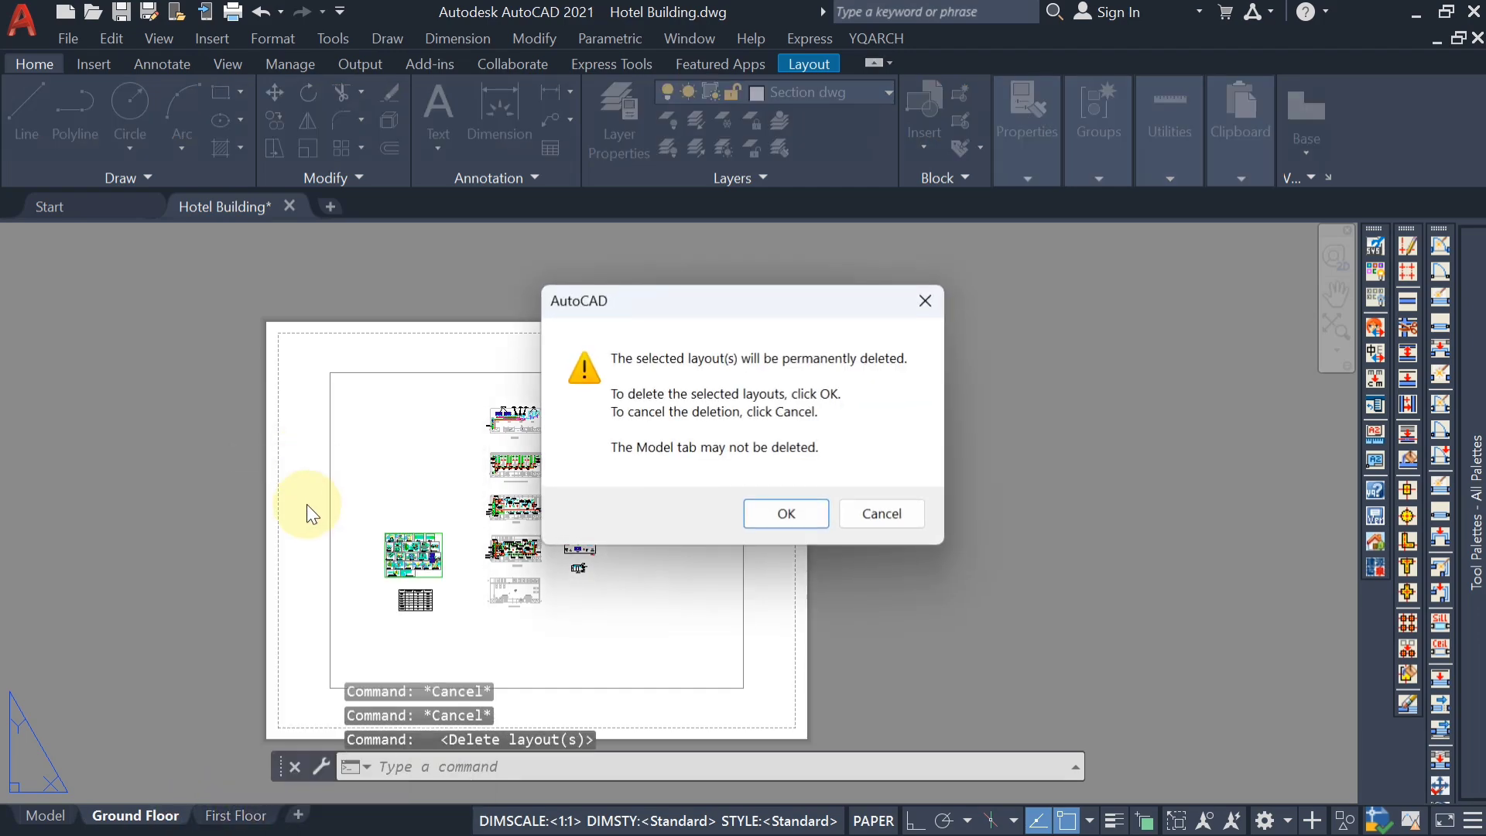
{"action": "left_click", "coordinate": [776, 510]}
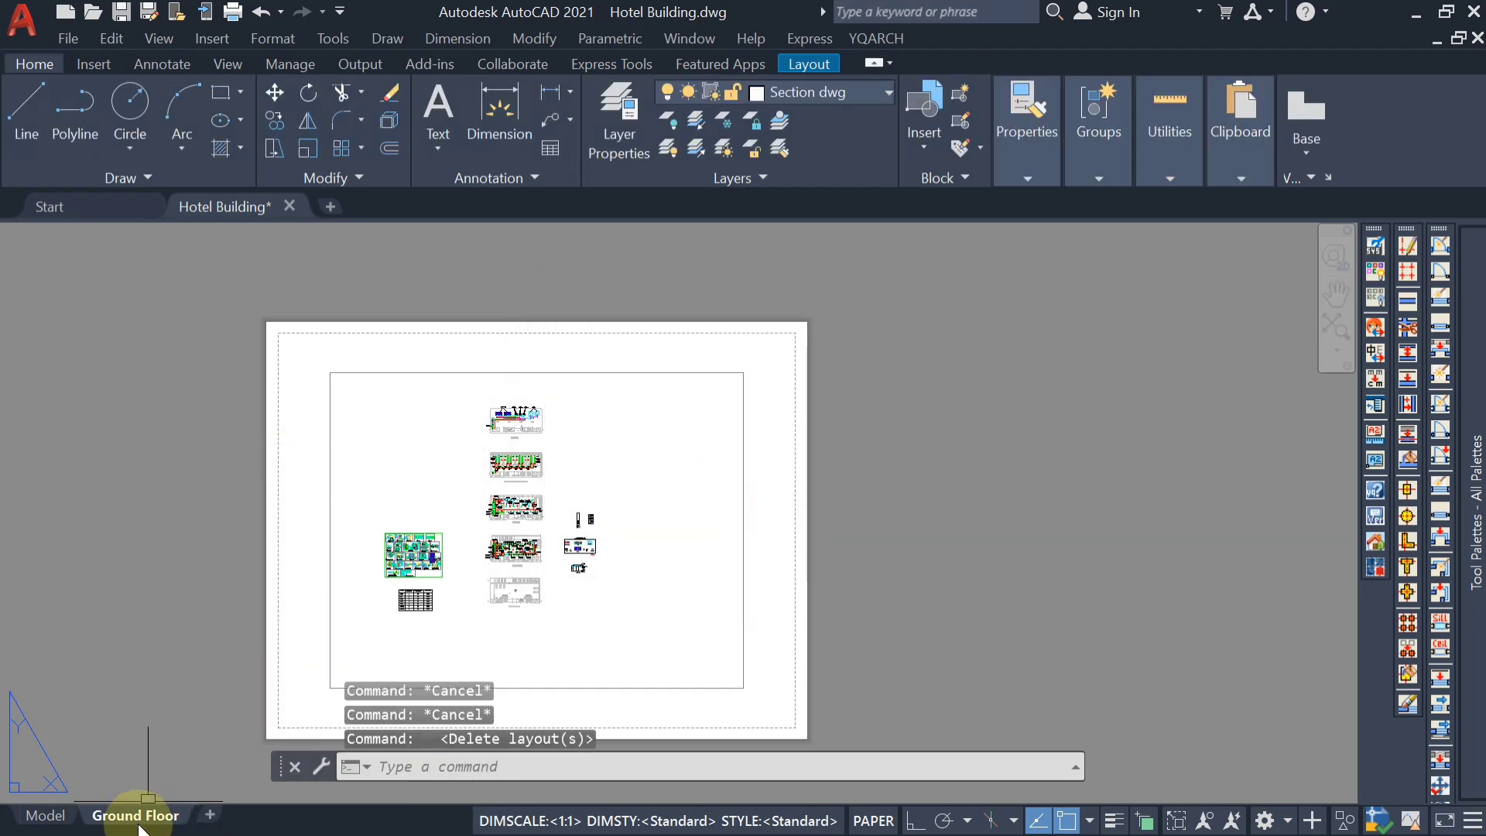
Delete the existing viewport from the Ground Floor sheet
{"action": "middle_click_drag", "start_coordinate": [194, 614], "coordinate": [295, 537]}
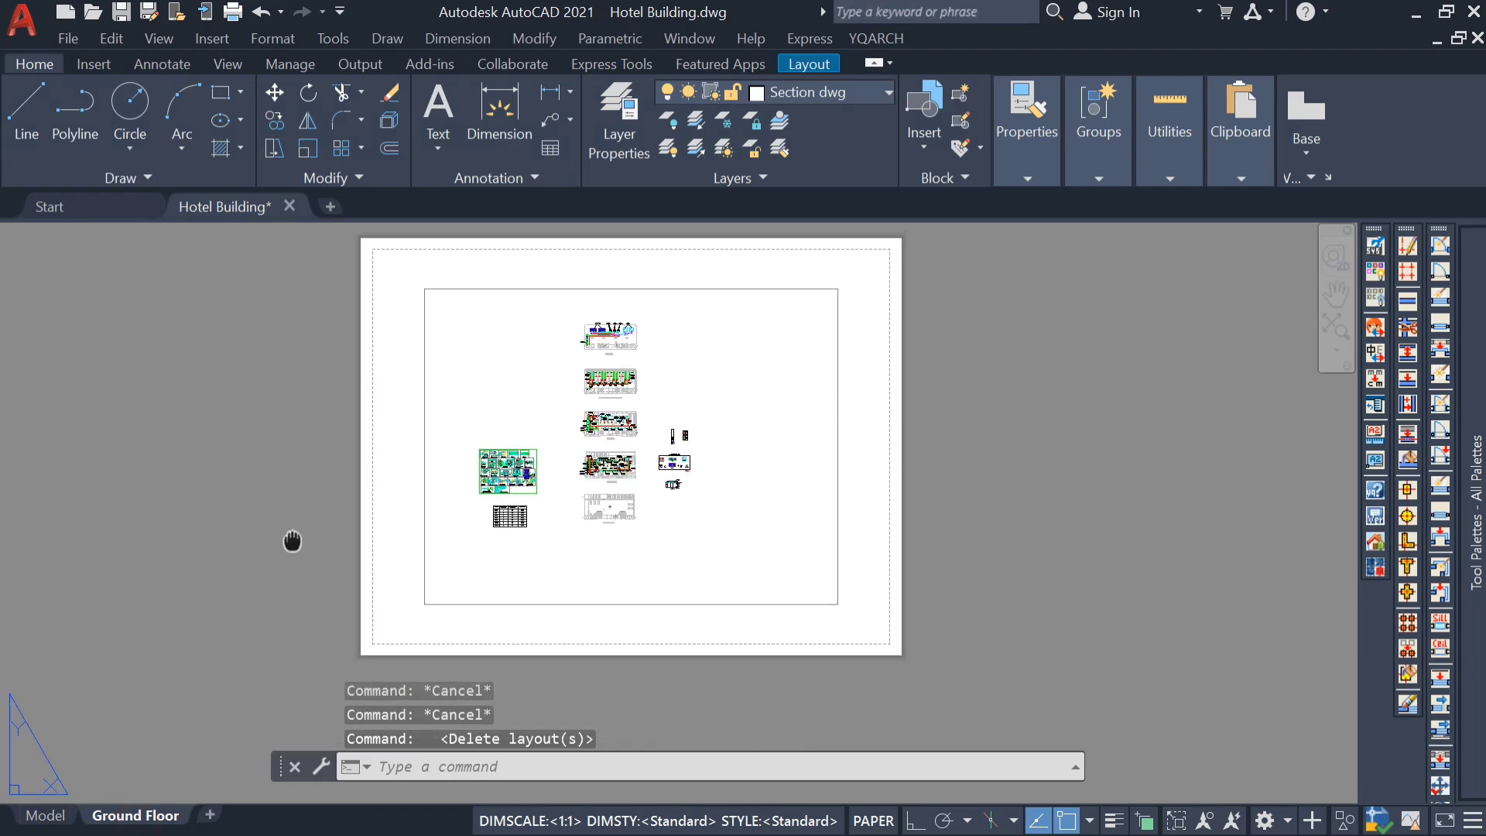
{"action": "key", "text": "Escape"}
{"action": "left_click", "coordinate": [419, 404]}
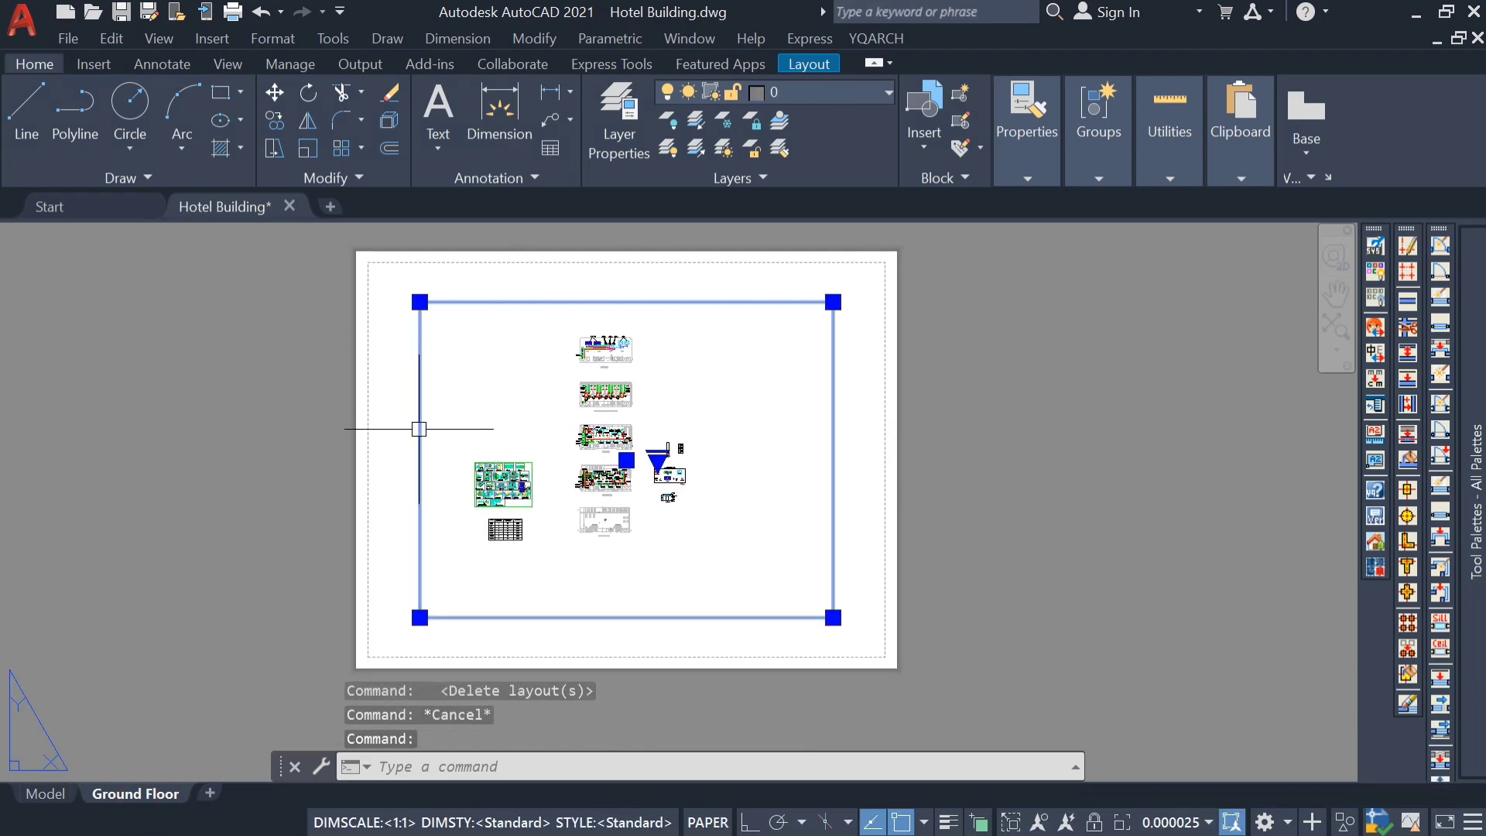
{"action": "key", "text": "Delete"}
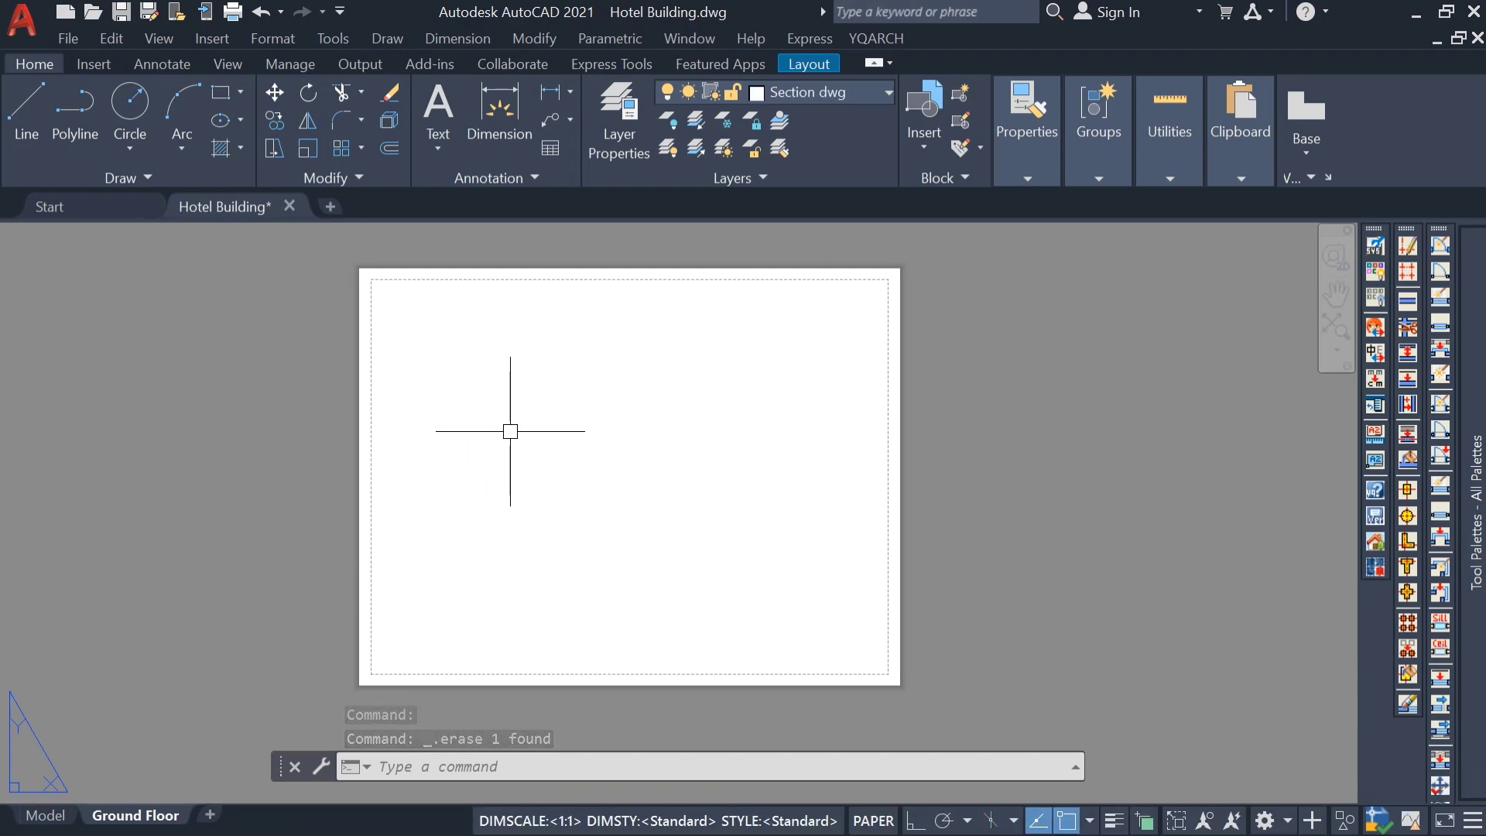
Modify the page setup of the Ground Floor layout to use the DWG To PDF.pc3 plotter
{"action": "middle_click_drag", "start_coordinate": [171, 460], "coordinate": [173, 462]}
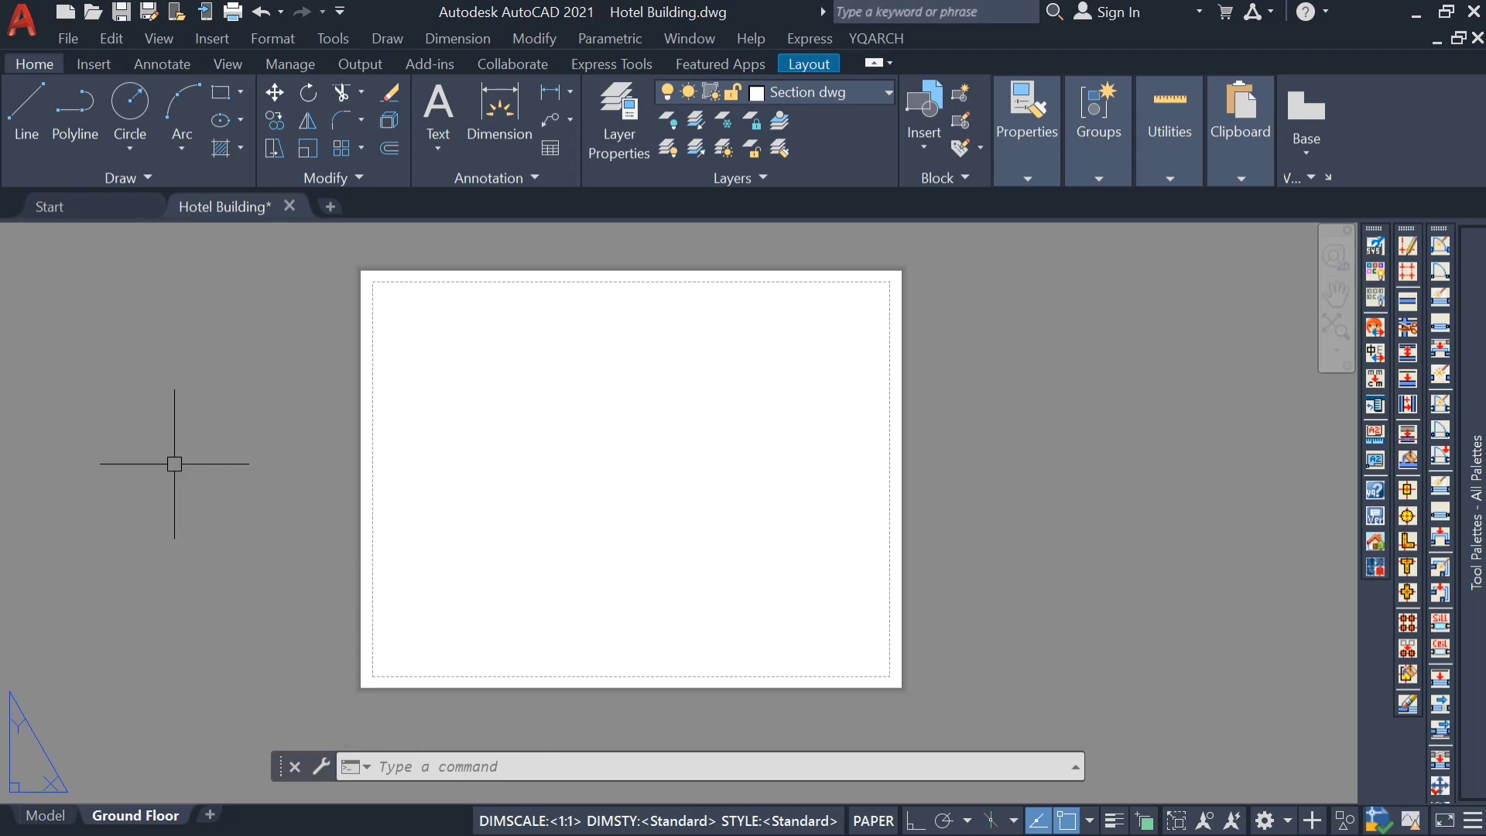
{"action": "left_click", "coordinate": [26, 20]}
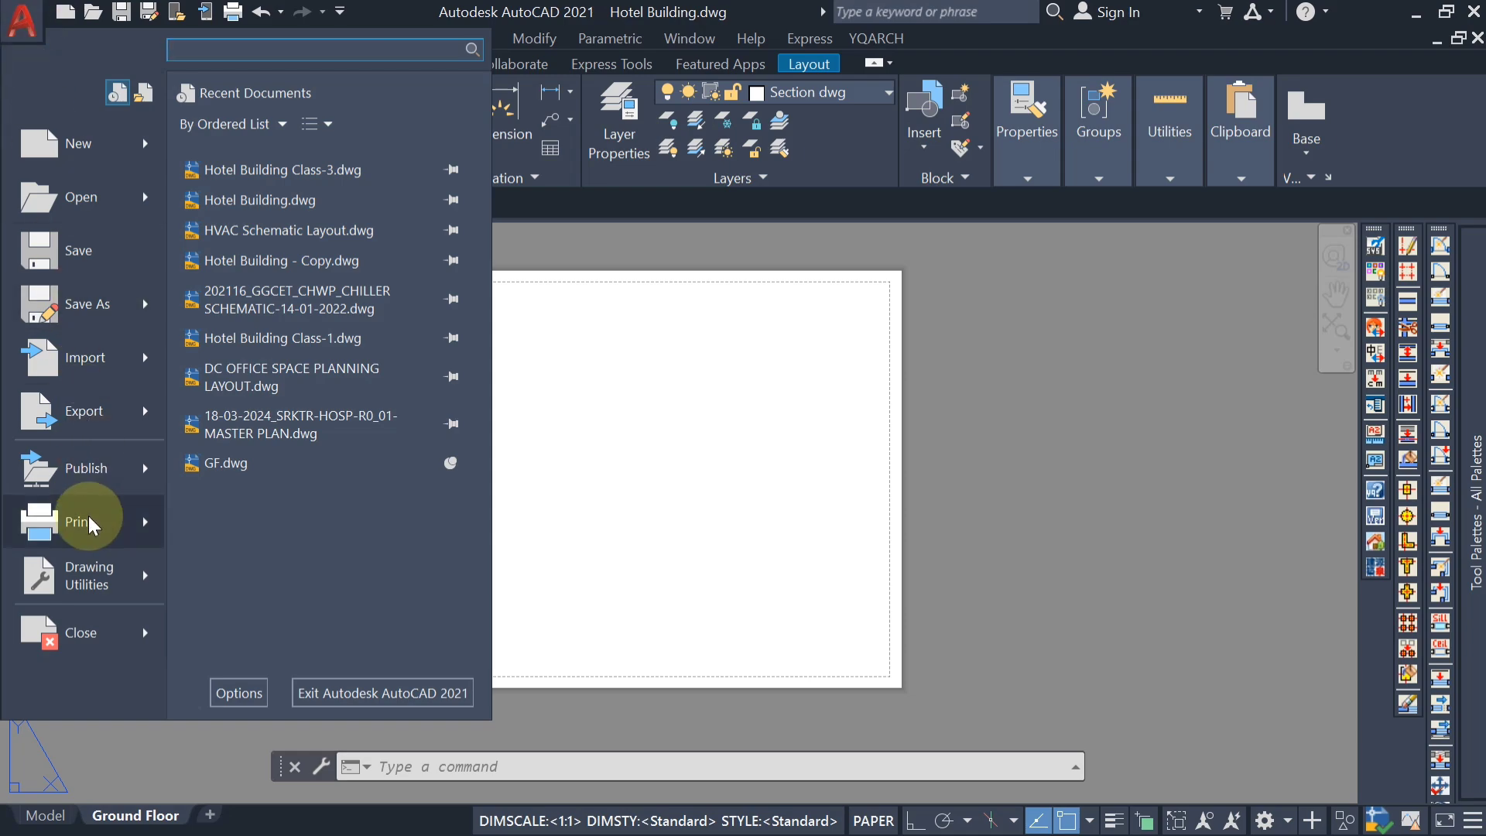
{"action": "mouse_move", "coordinate": [91, 524]}
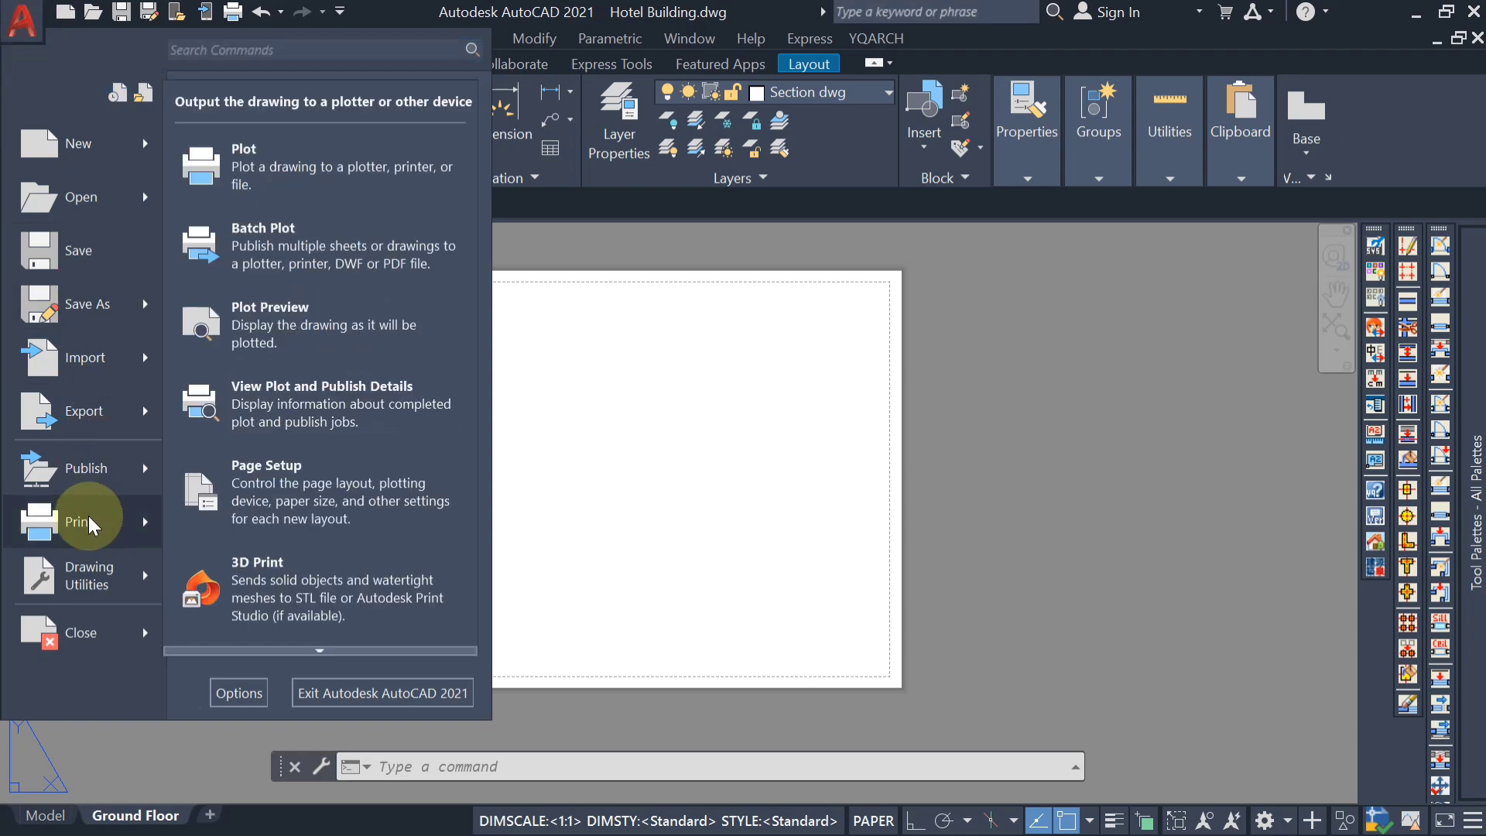
{"action": "left_click", "coordinate": [245, 487]}
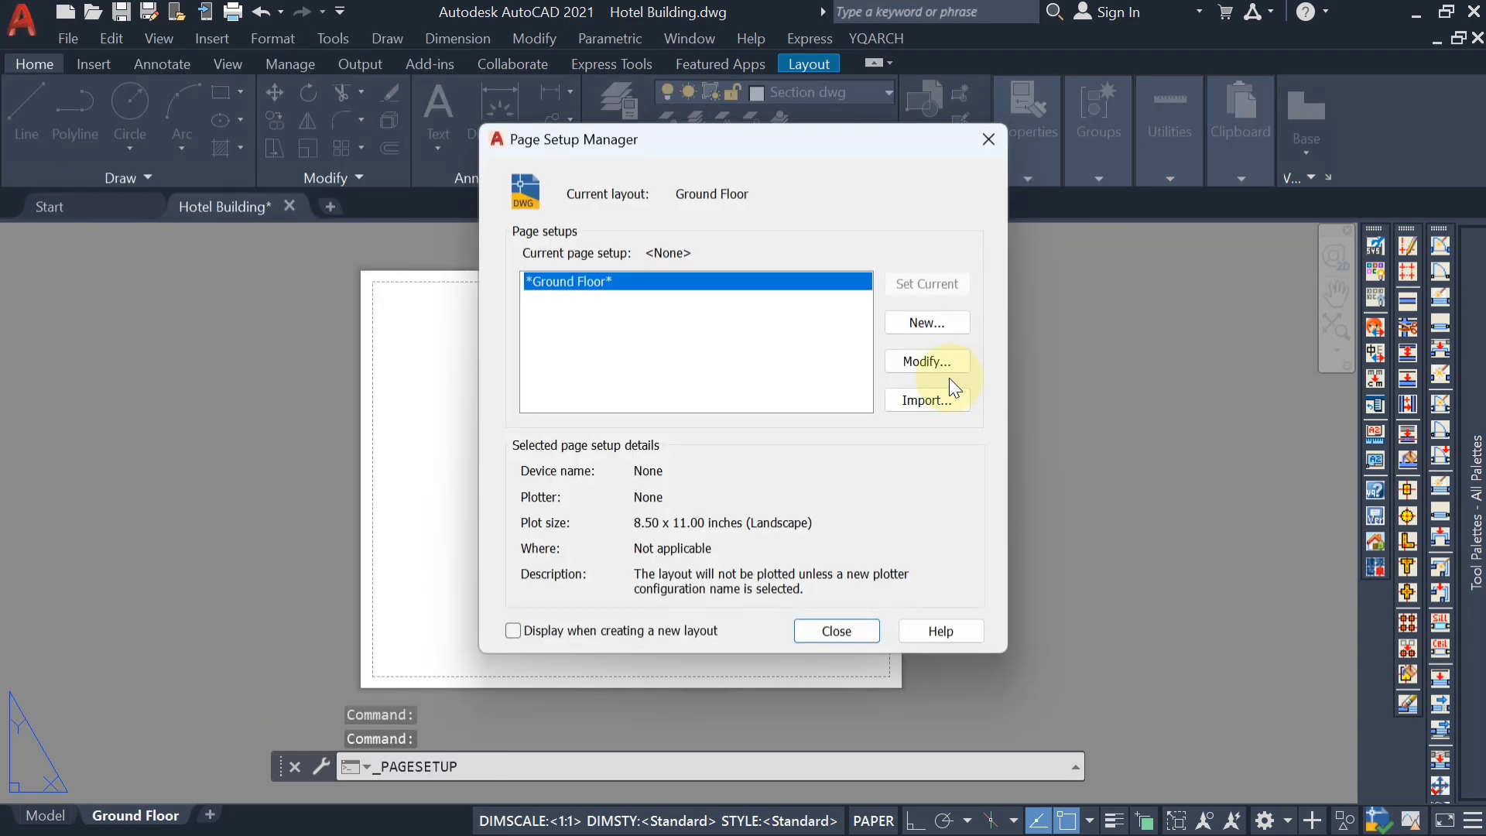
{"action": "left_click", "coordinate": [937, 363]}
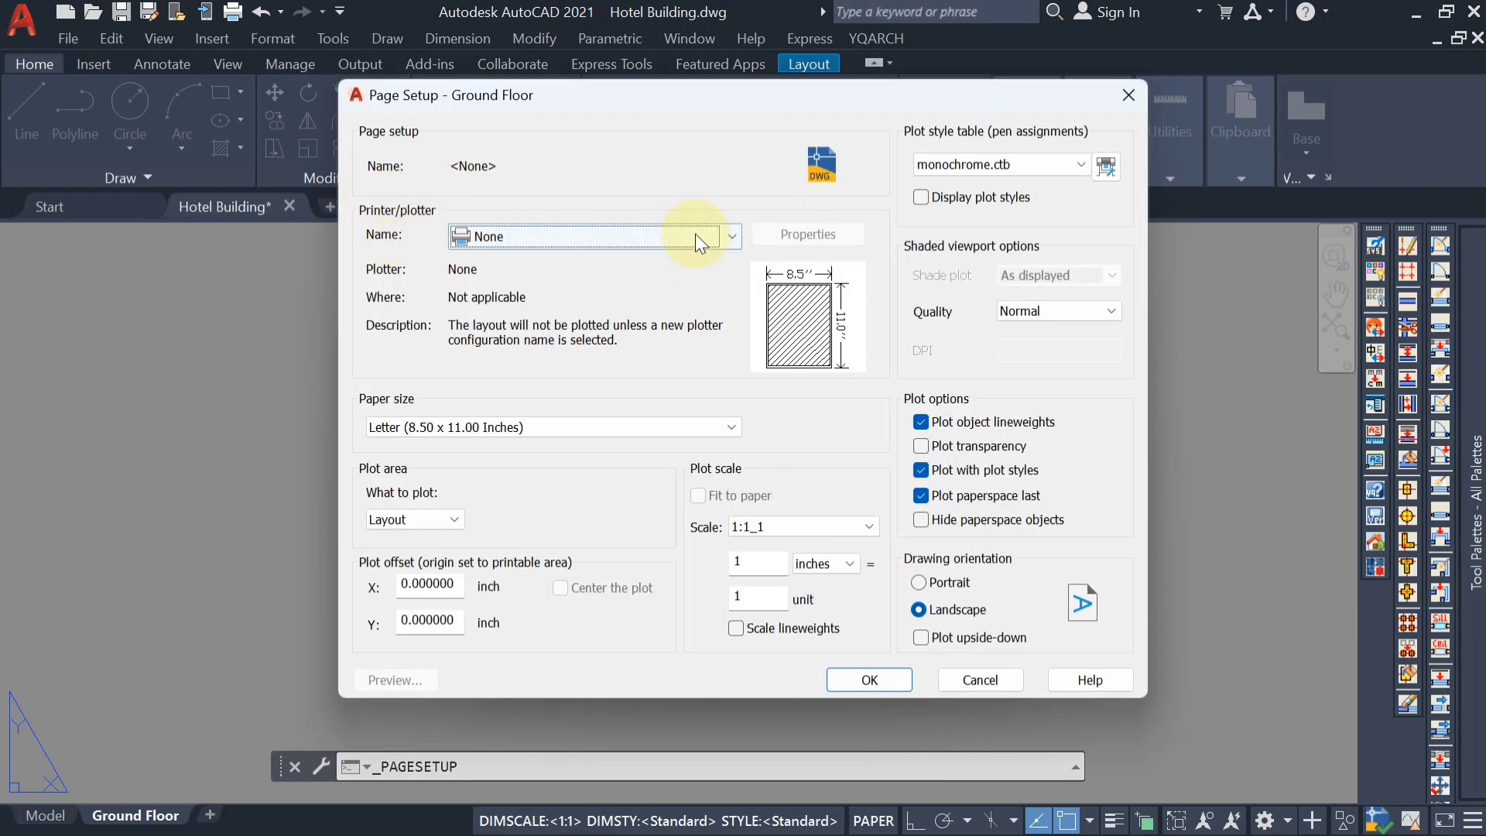
{"action": "left_click", "coordinate": [734, 240]}
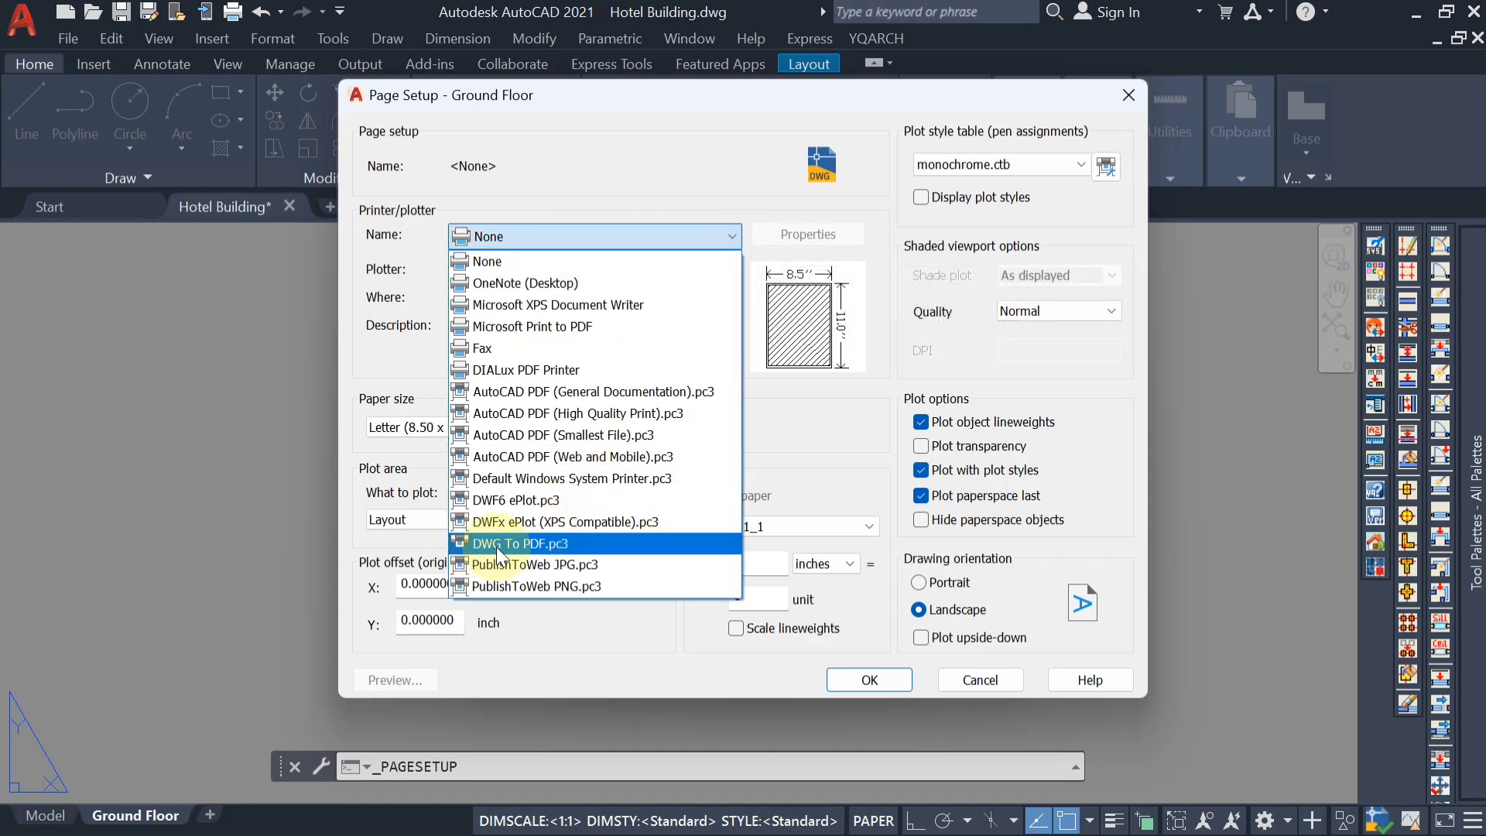
{"action": "left_click", "coordinate": [549, 549]}
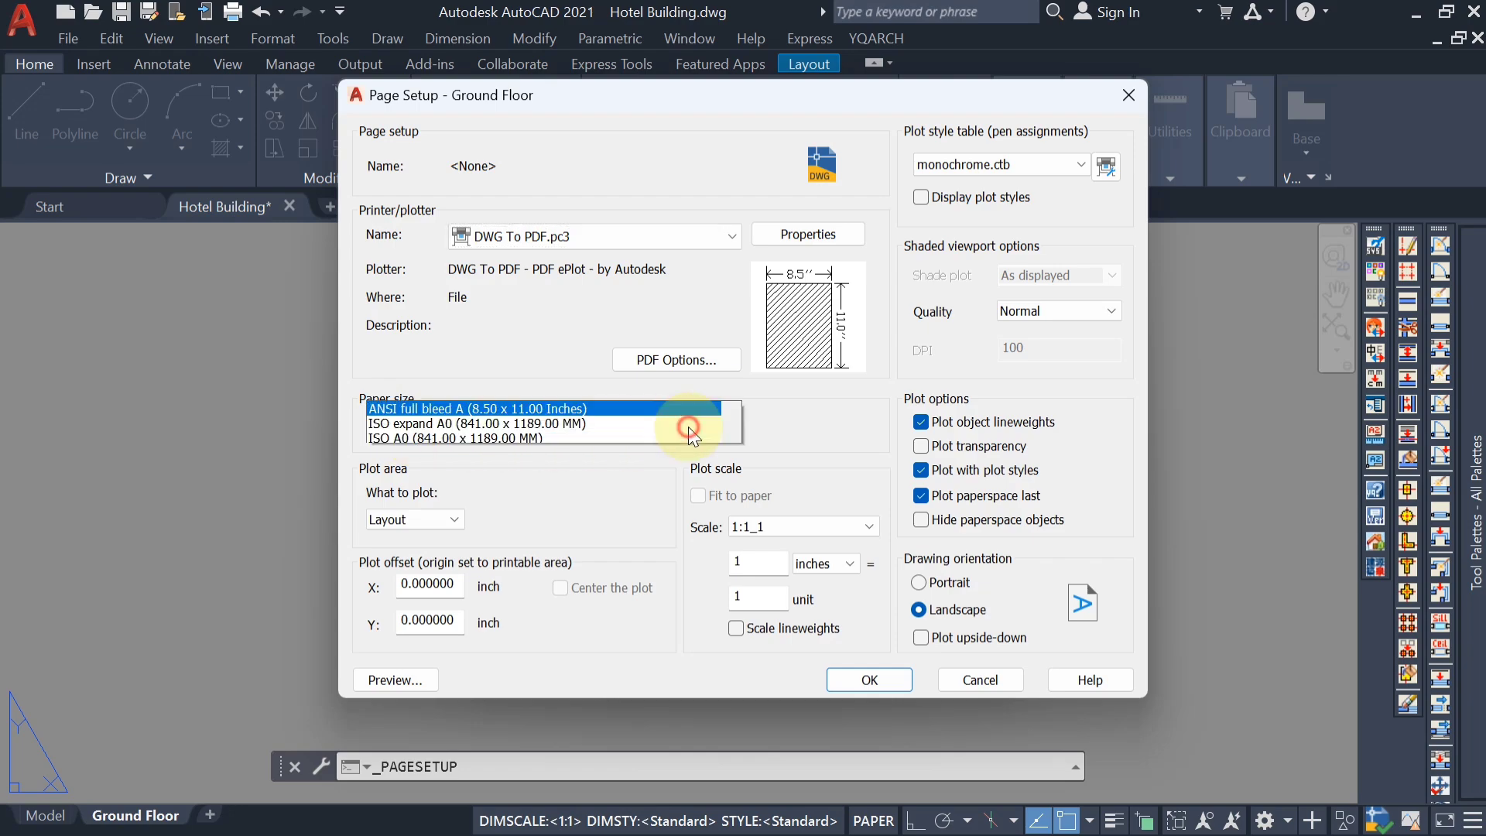
Set the Ground Floor page setup's paper size to ISO A2 (420.00 x 594.00 MM)
{"action": "left_click", "coordinate": [687, 426]}
{"action": "scroll", "coordinate": [471, 313], "scroll_direction": "up", "scroll_amount": 1}
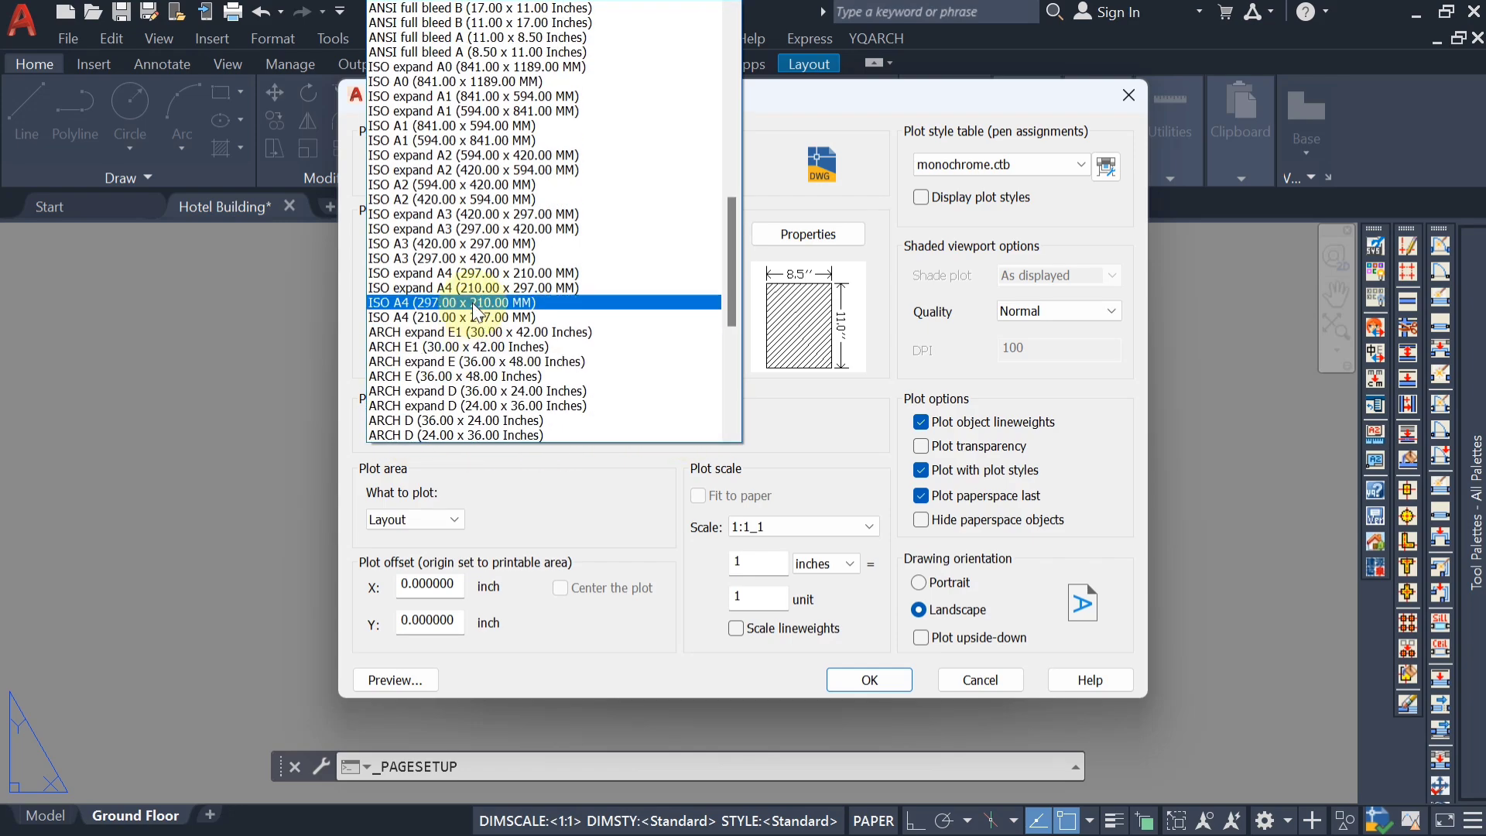
{"action": "left_click", "coordinate": [437, 200]}
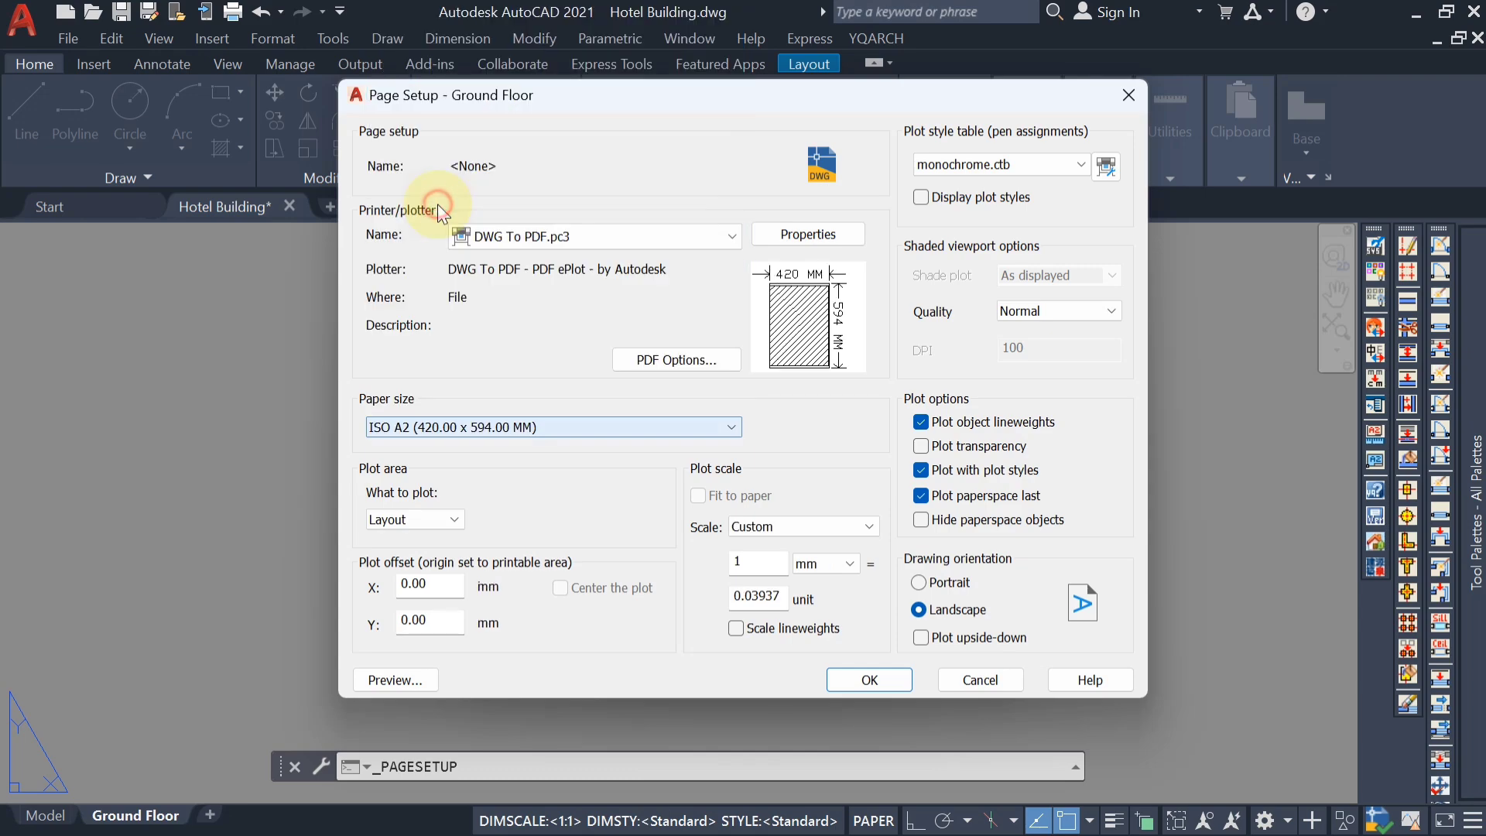
Set the Ground Floor page setup's paper size to ISO A2 (594.00 x 420.00 MM)
{"action": "left_click", "coordinate": [726, 428]}
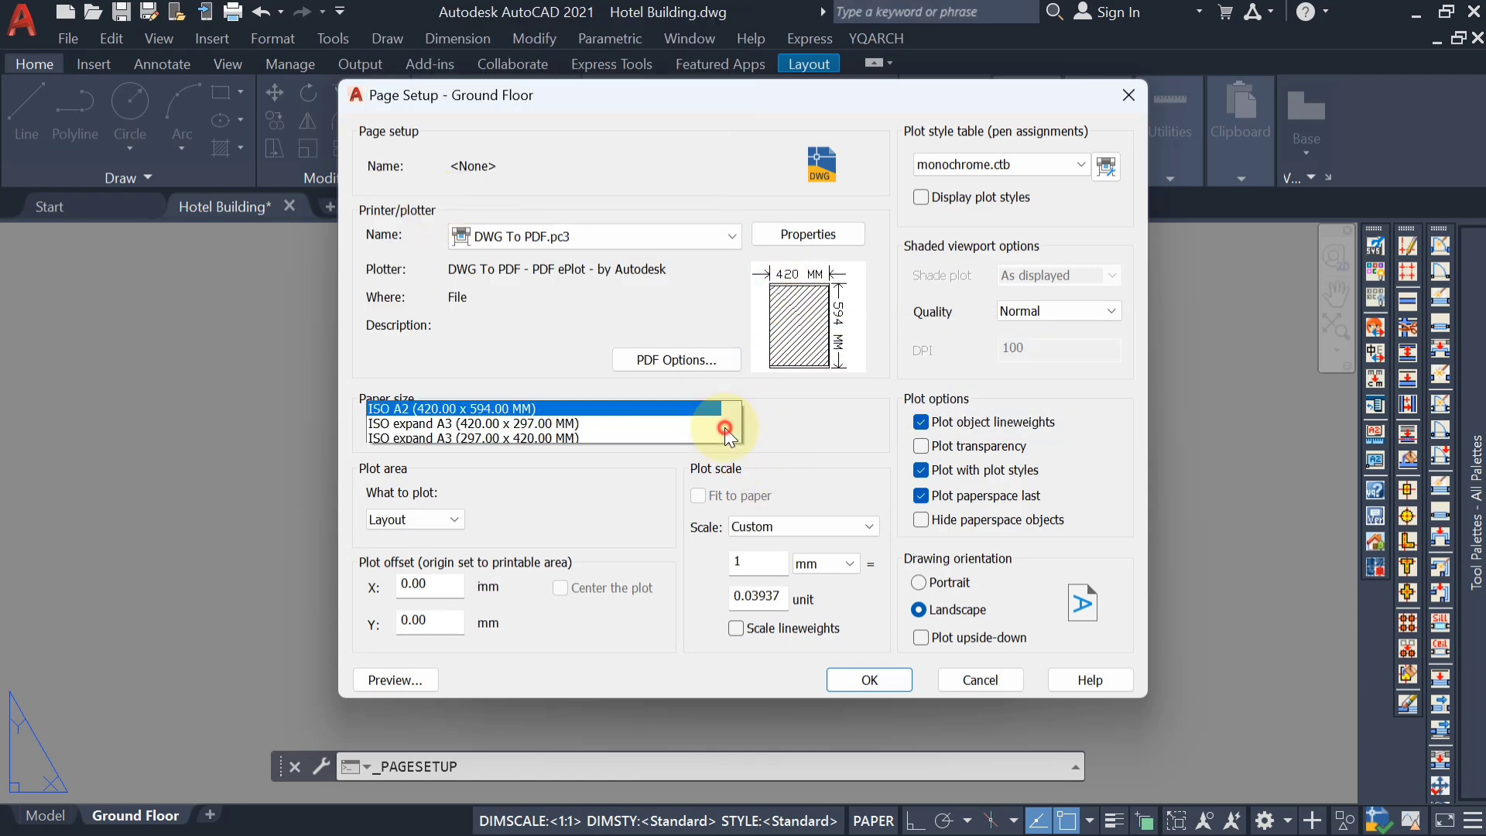
{"action": "scroll", "coordinate": [542, 178], "scroll_direction": "up", "scroll_amount": 2}
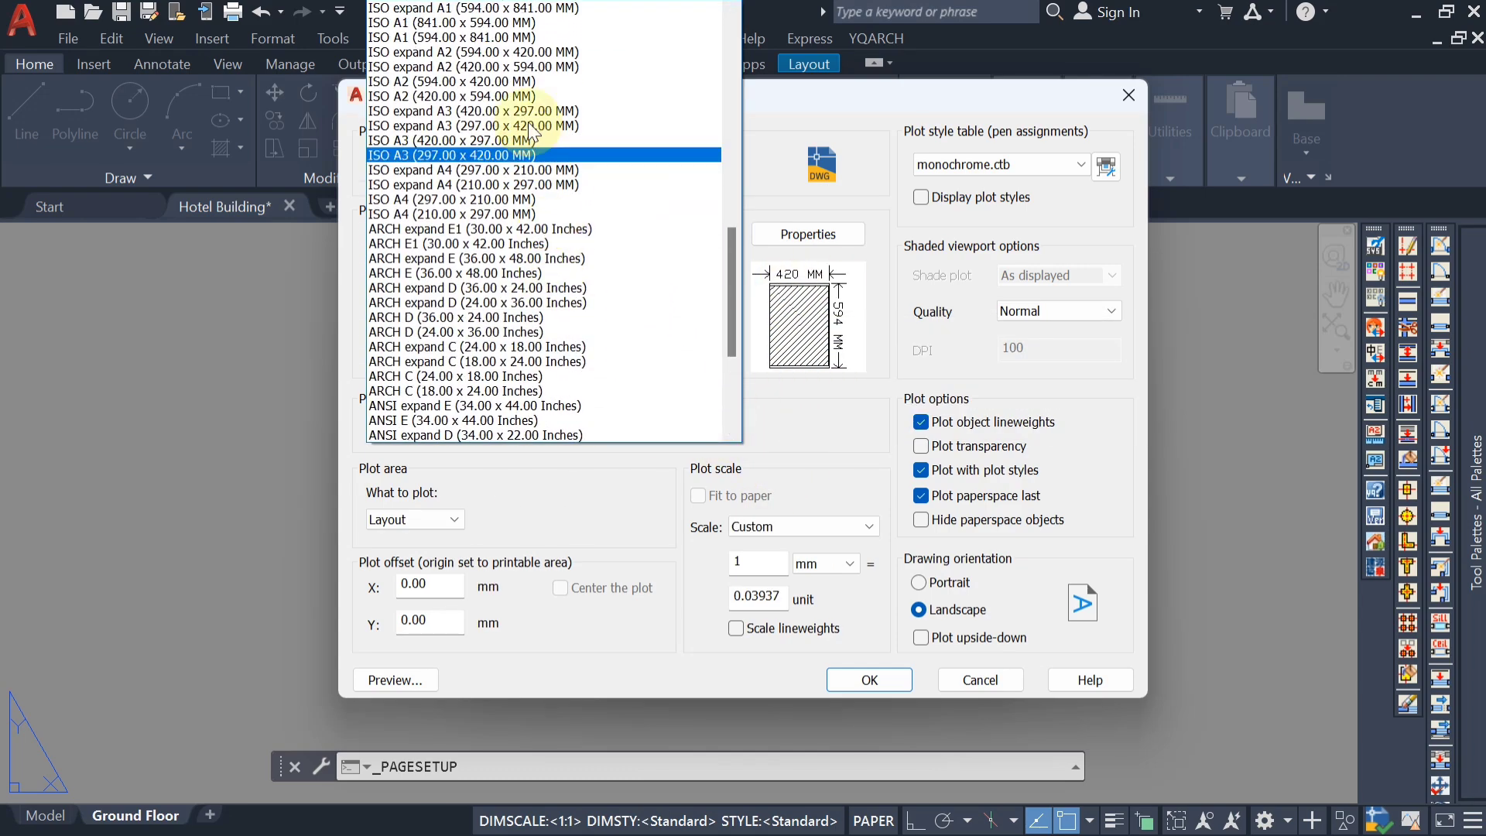
{"action": "left_click", "coordinate": [534, 81]}
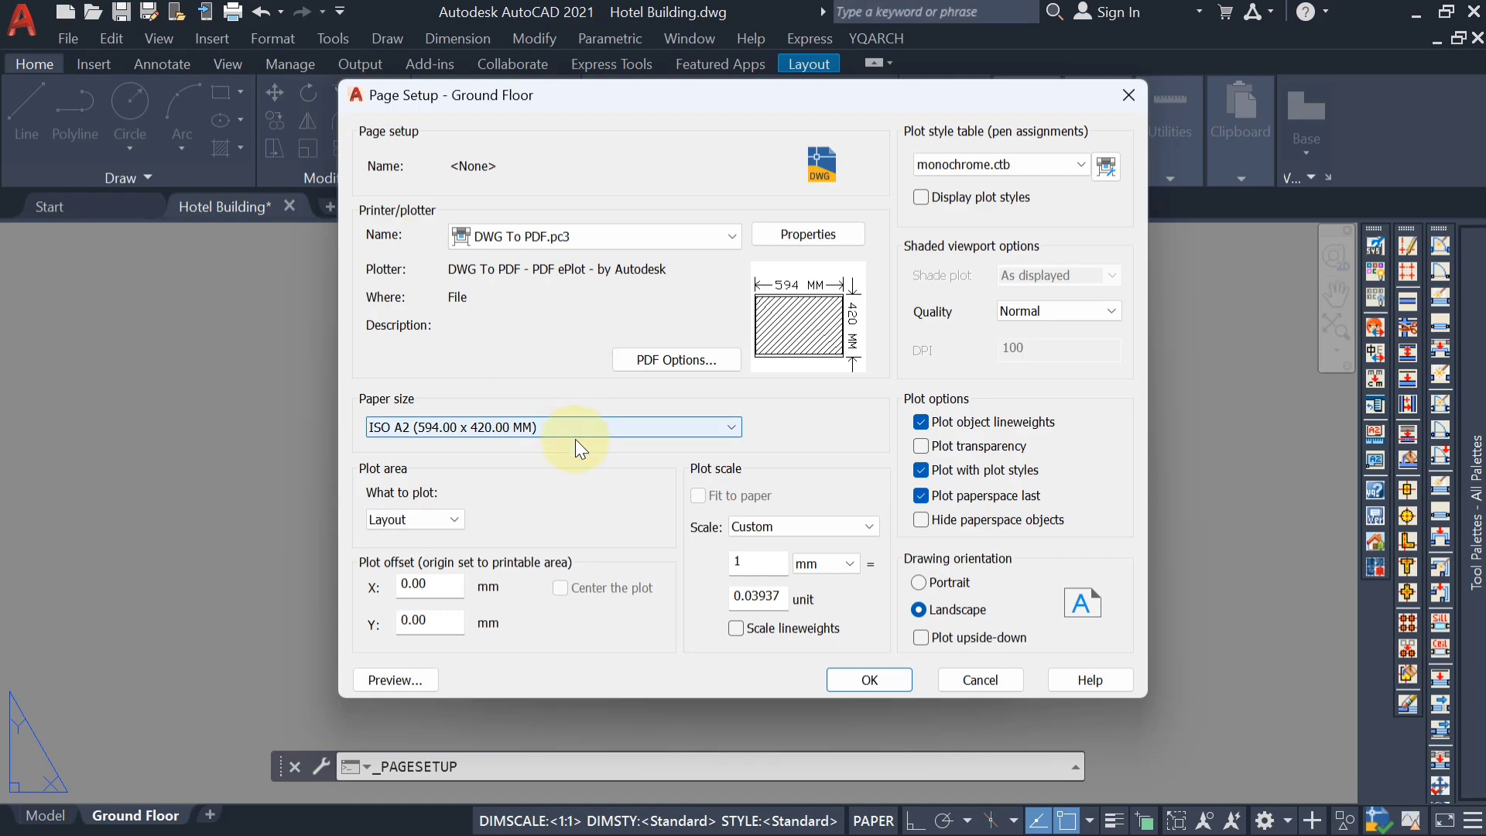
Set the plot scale to 1:1, accept the page setup and close the Page Setup Manager
{"action": "left_click", "coordinate": [792, 526]}
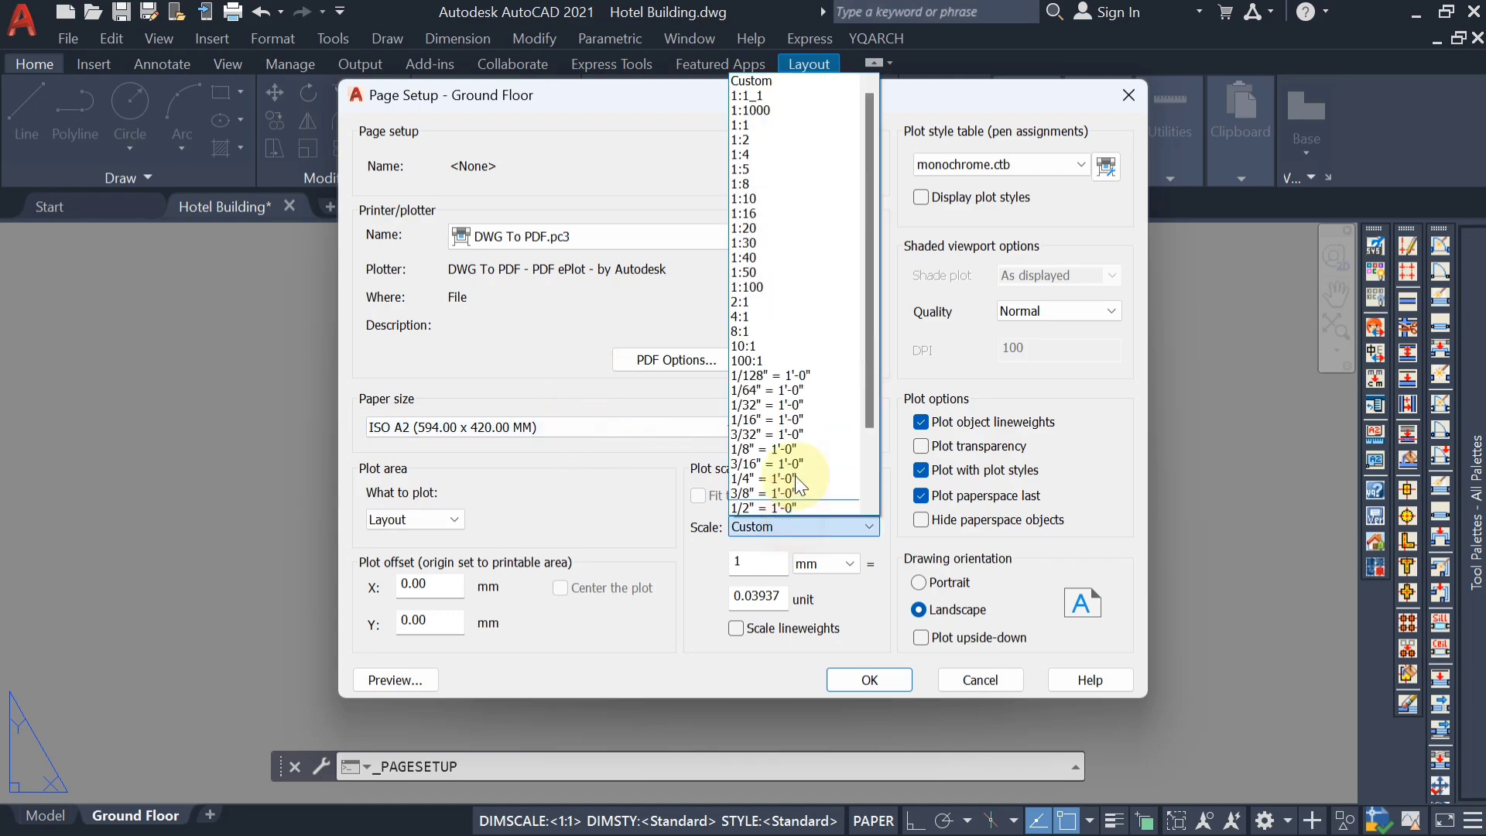
{"action": "left_click", "coordinate": [762, 124]}
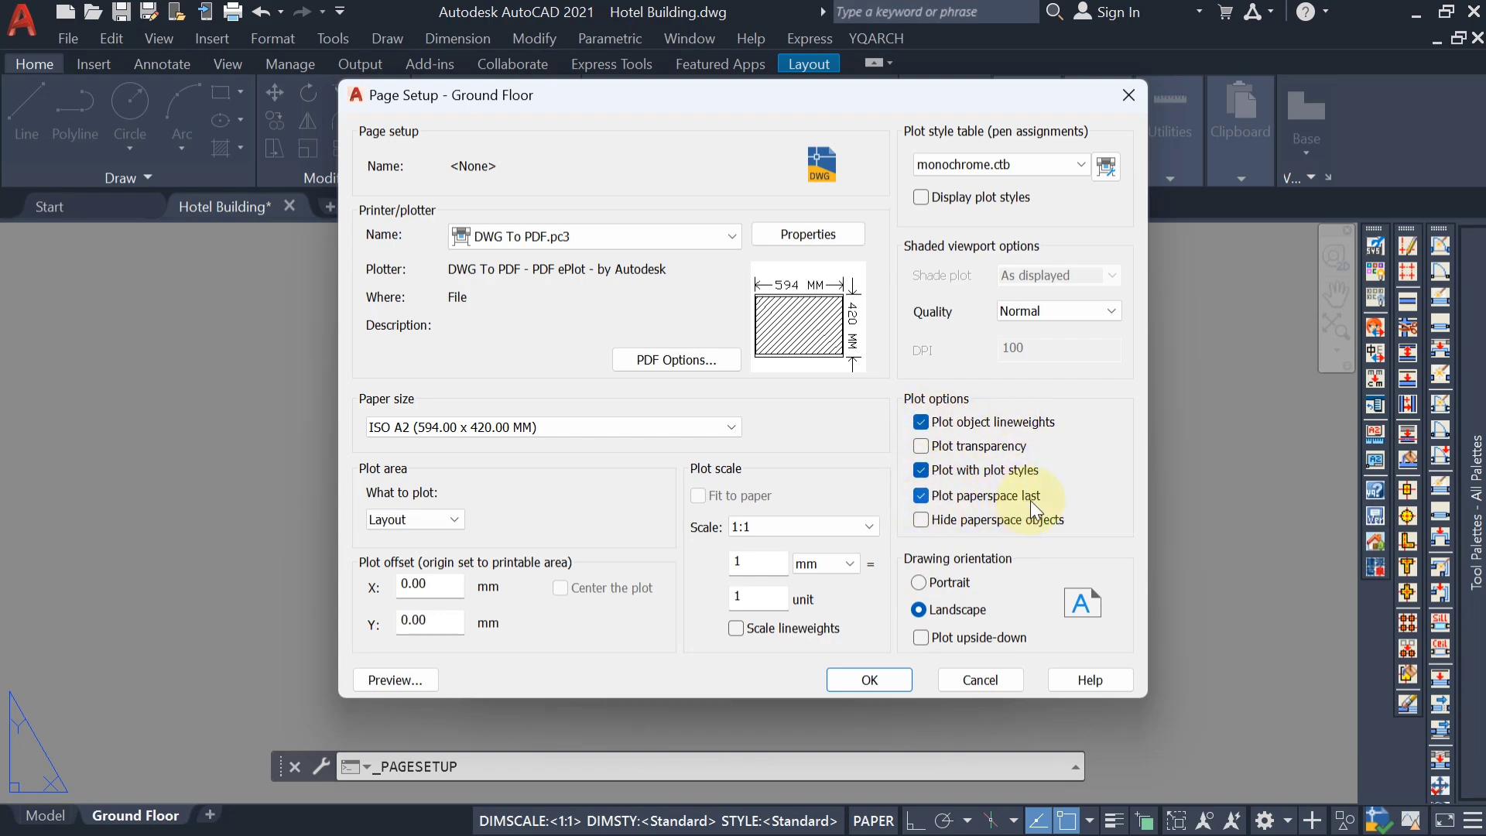
{"action": "left_click", "coordinate": [870, 680]}
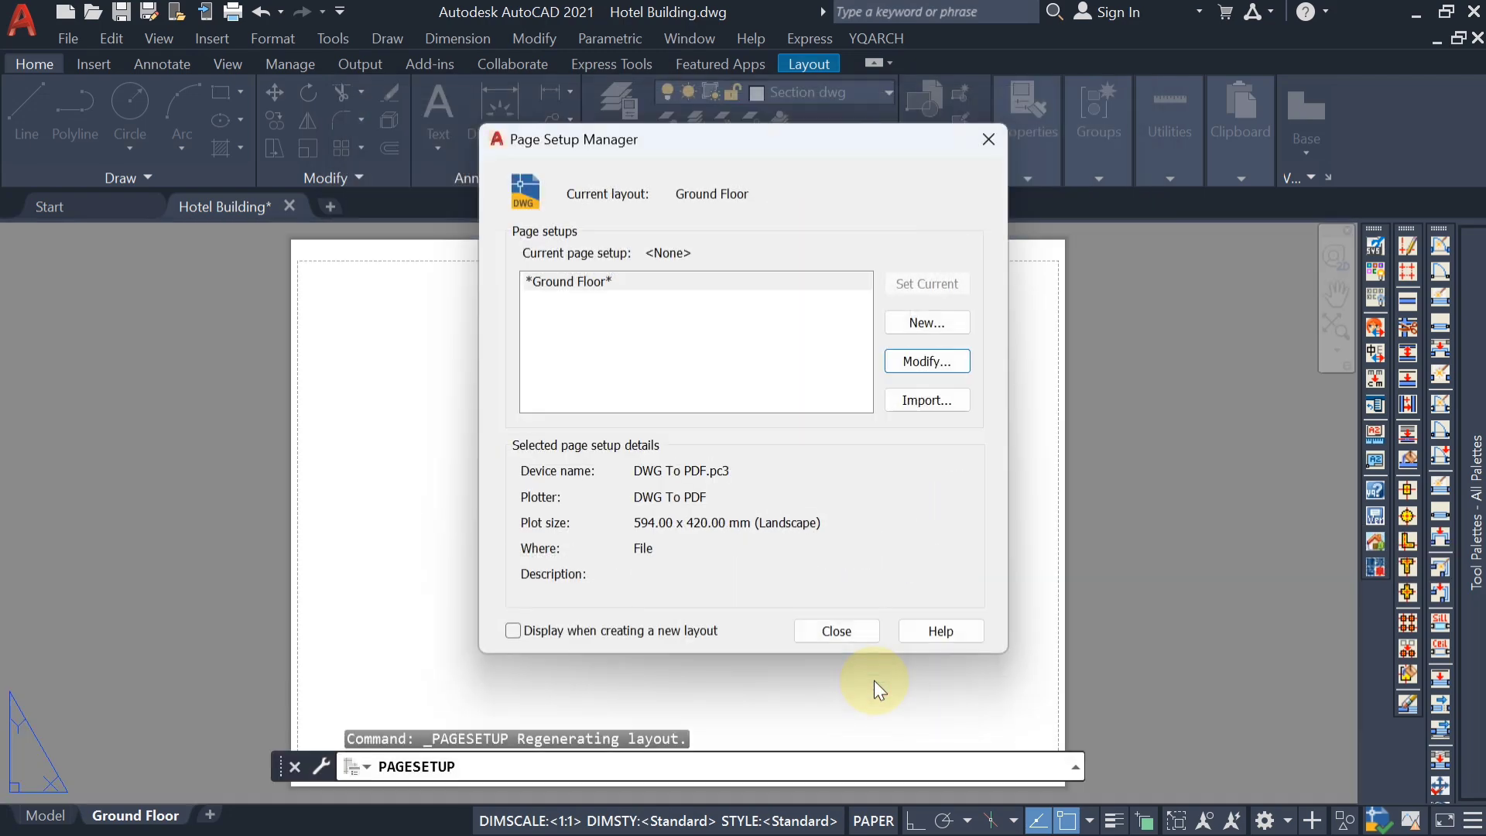
{"action": "left_click", "coordinate": [826, 631]}
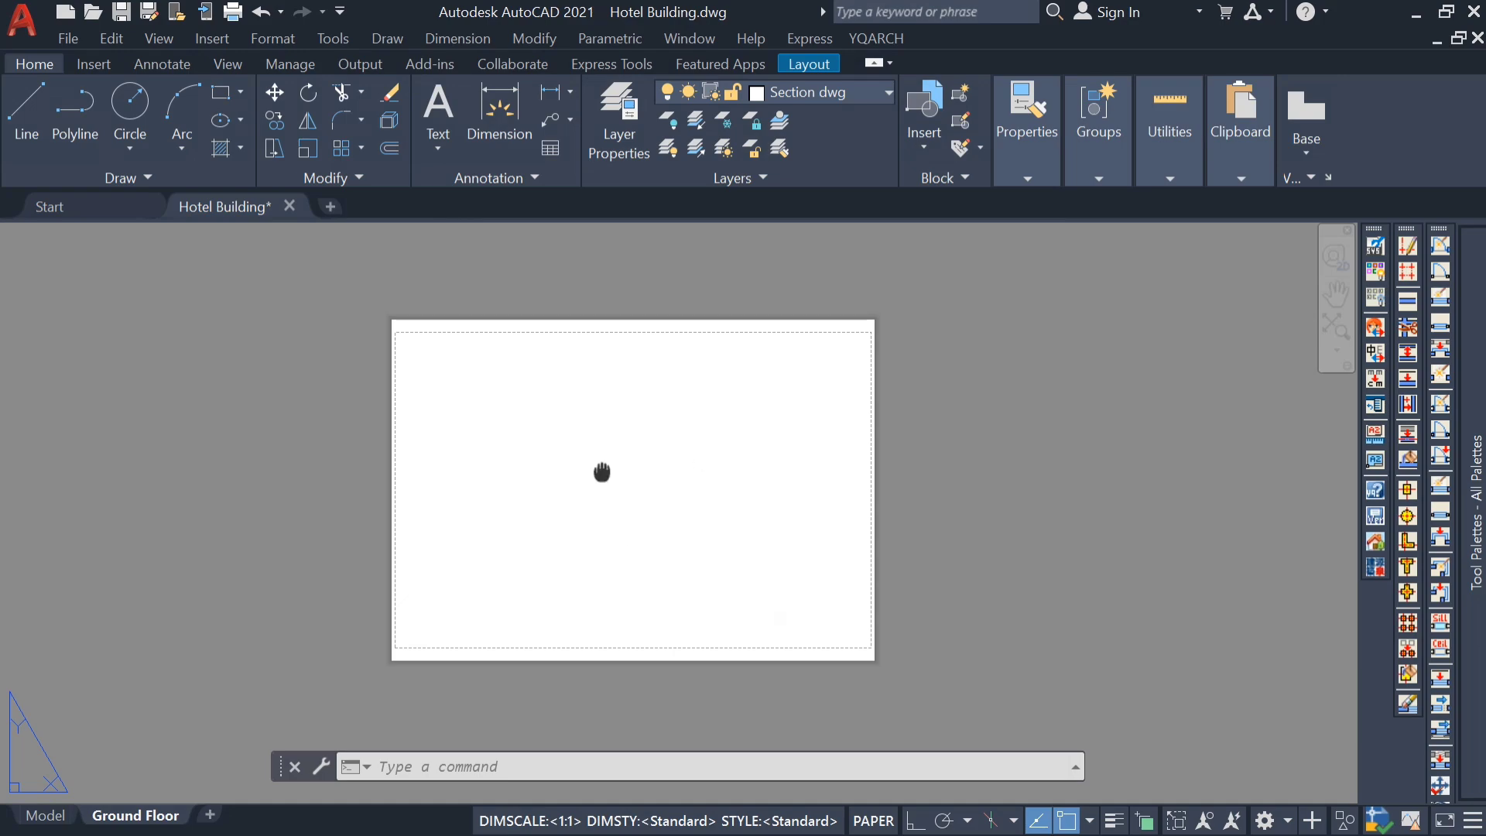
Create a rectangular viewport with MVIEW, spanning the sheet's printable area from its upper-left to its lower-right corner
{"action": "middle_click_drag", "start_coordinate": [362, 518], "coordinate": [344, 516]}
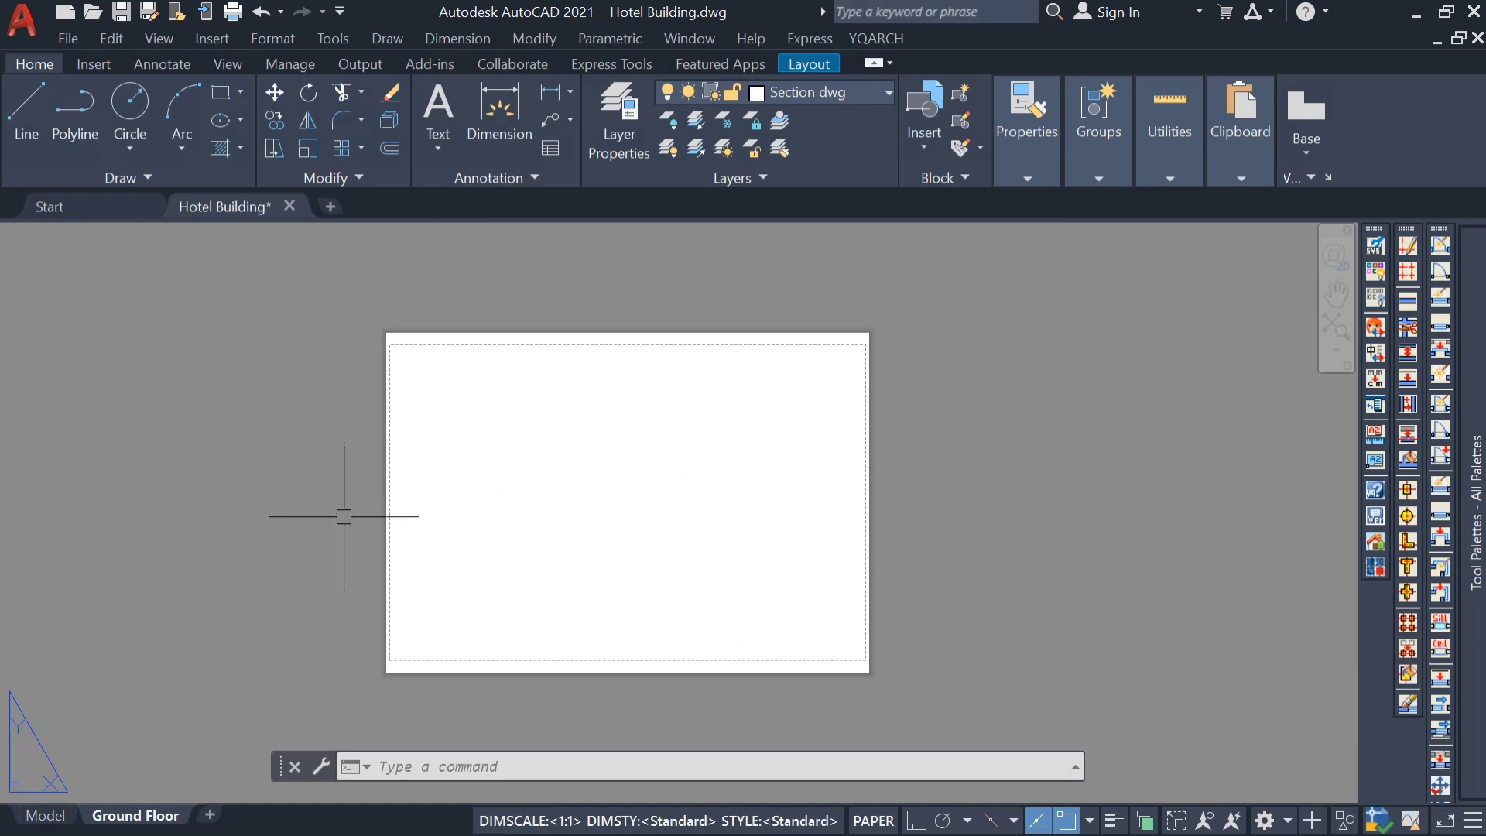
{"action": "type", "text": "mv"}
{"action": "key", "text": "Return"}
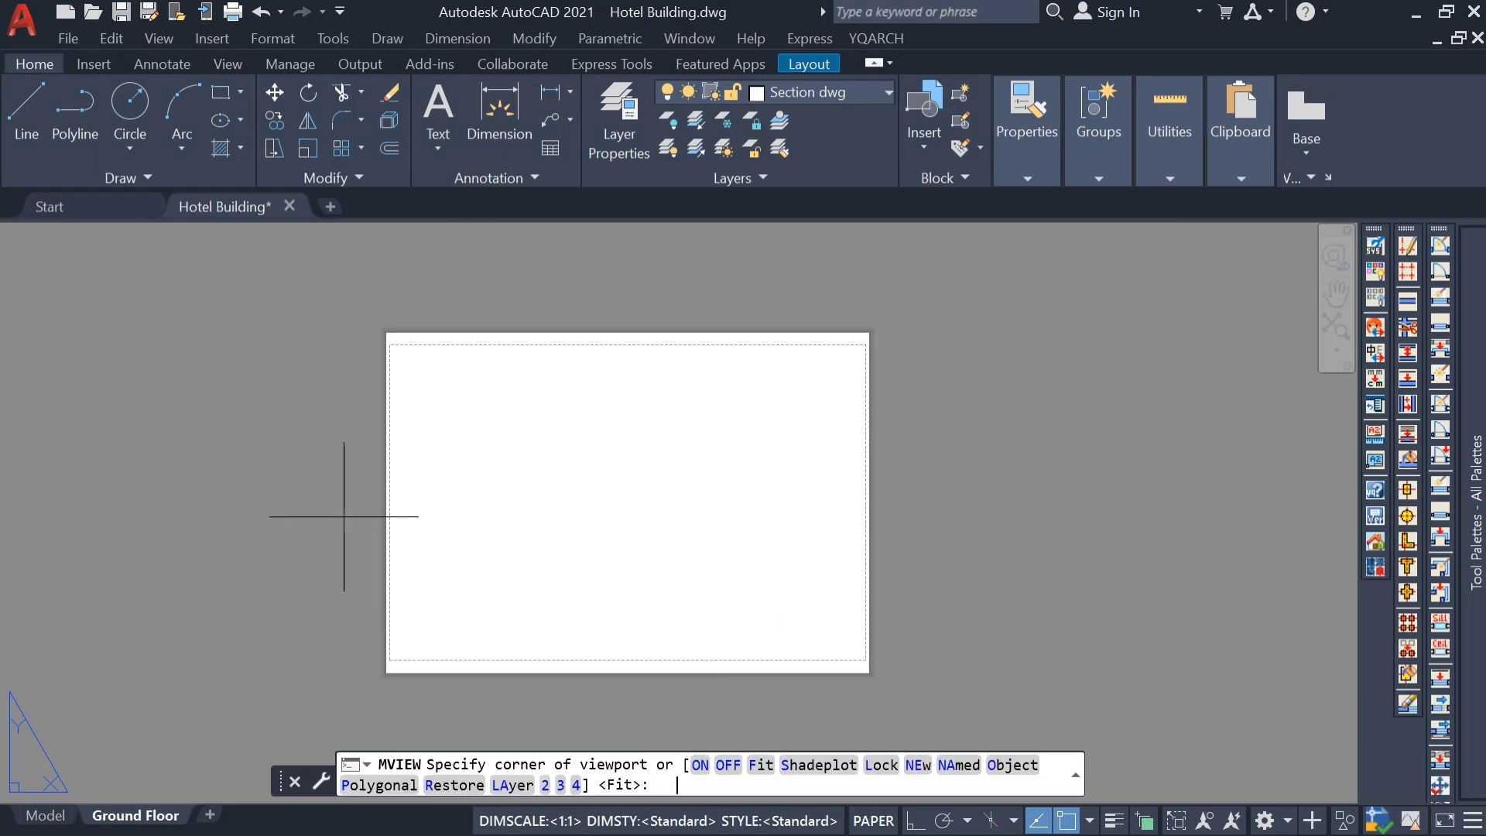
{"action": "scroll", "coordinate": [401, 451], "scroll_direction": "up", "scroll_amount": 4}
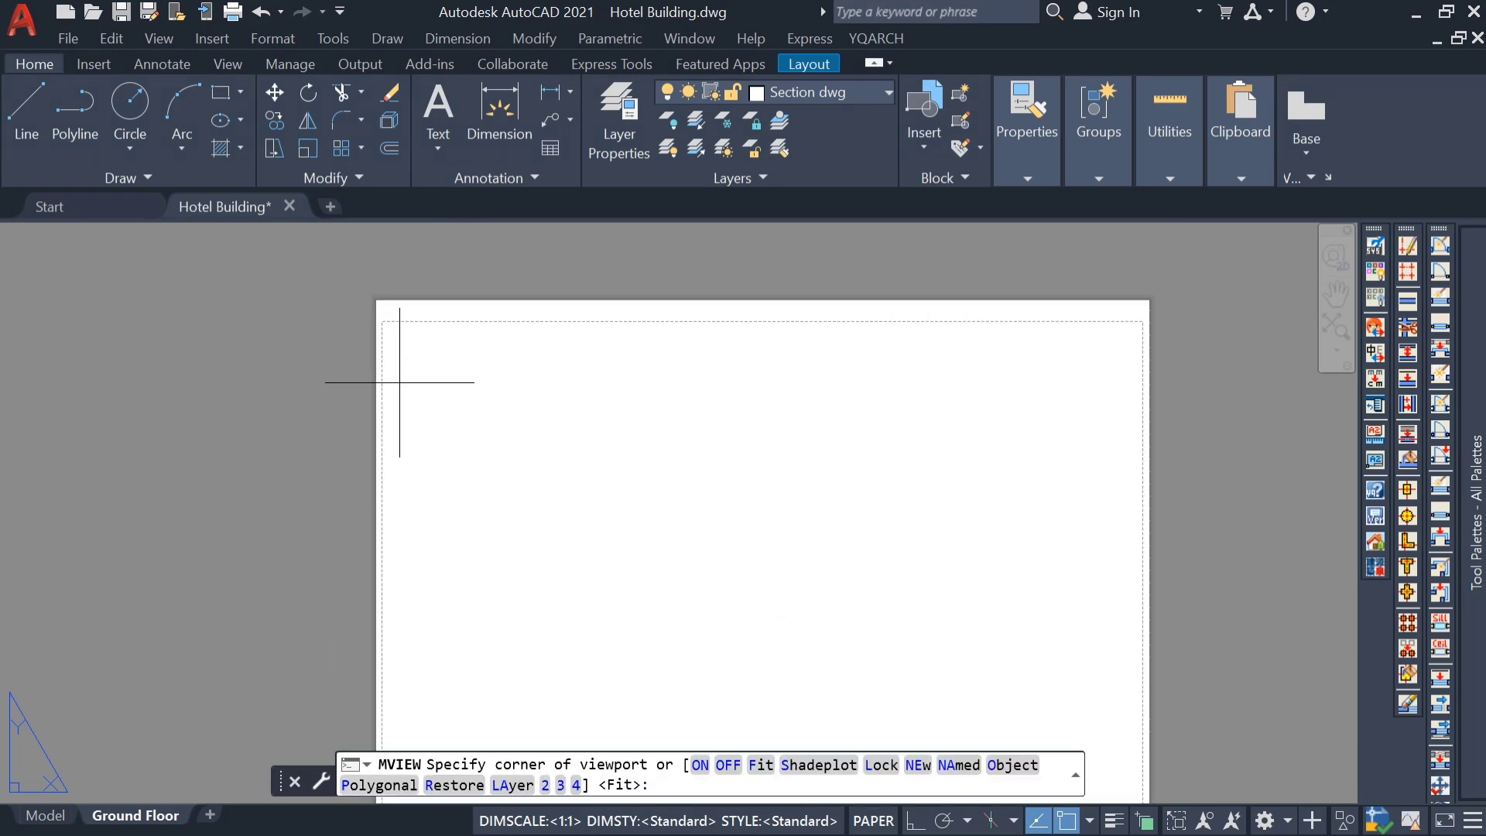
{"action": "left_click", "coordinate": [403, 342]}
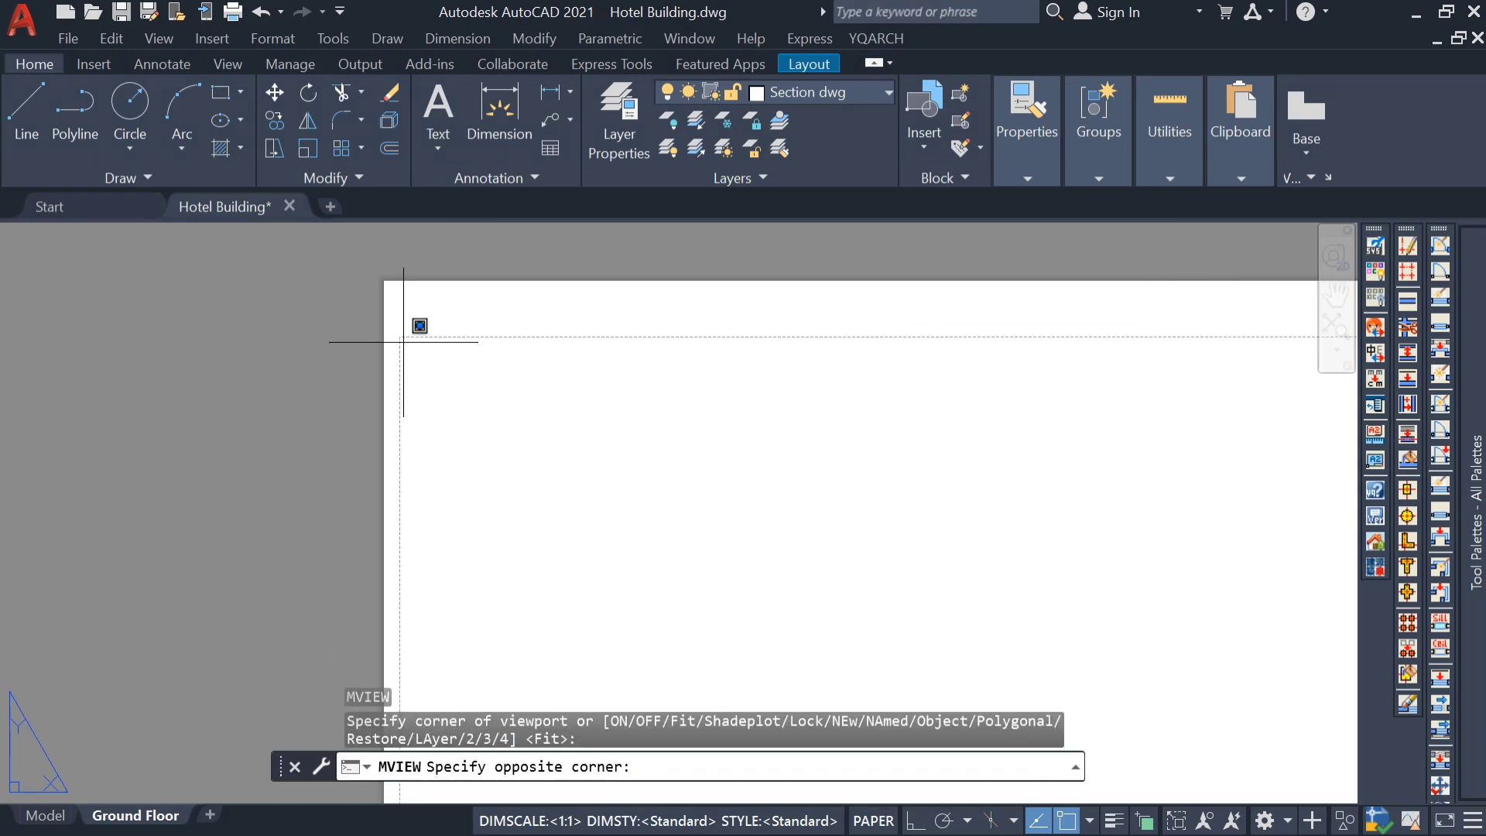
{"action": "scroll", "coordinate": [531, 431], "scroll_direction": "down", "scroll_amount": 3}
{"action": "scroll", "coordinate": [674, 514], "scroll_direction": "up", "scroll_amount": 5}
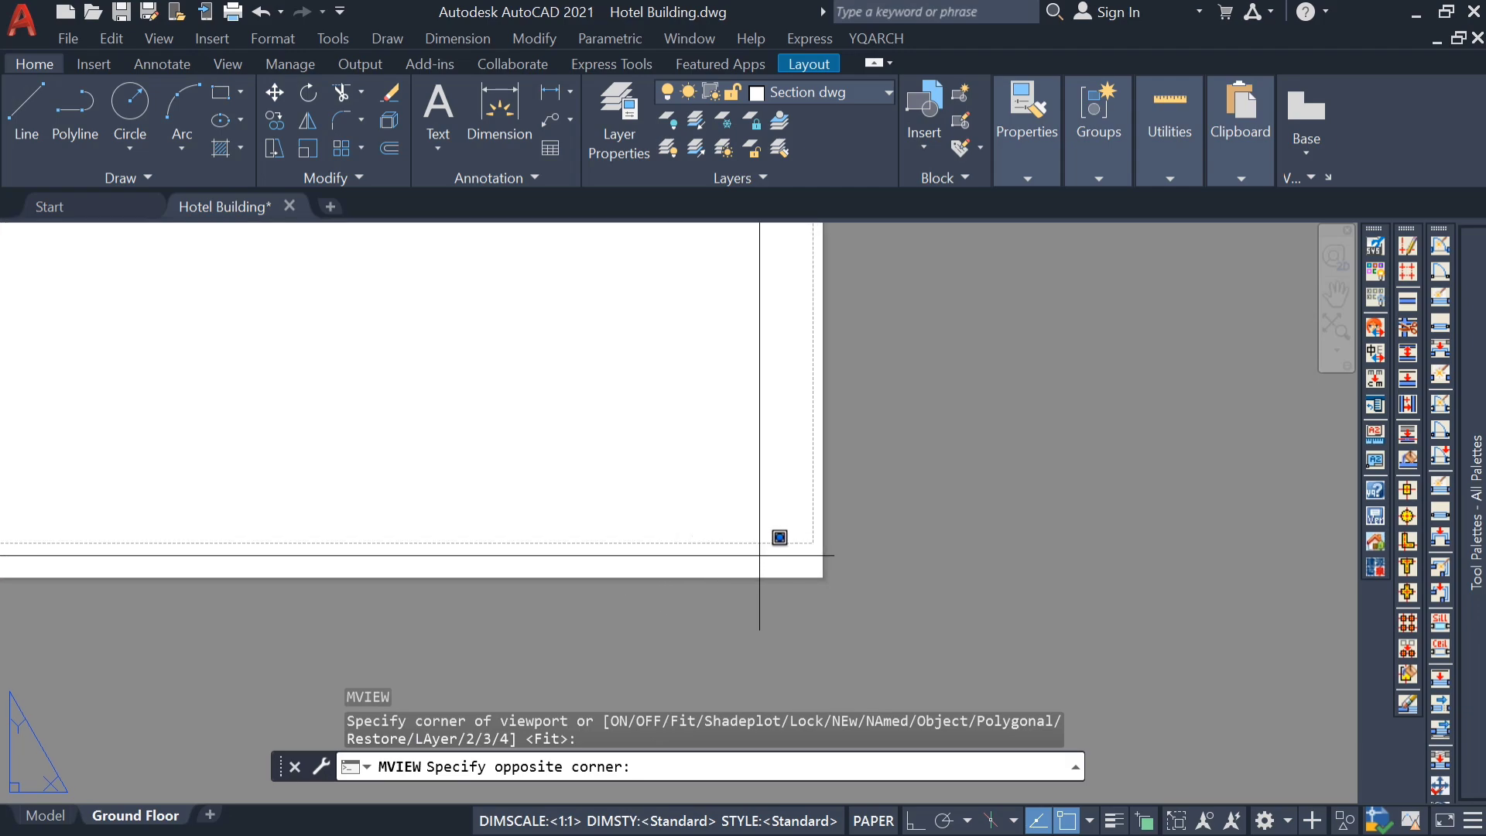
{"action": "left_click", "coordinate": [810, 540]}
{"action": "scroll", "coordinate": [789, 586], "scroll_direction": "down", "scroll_amount": 5}
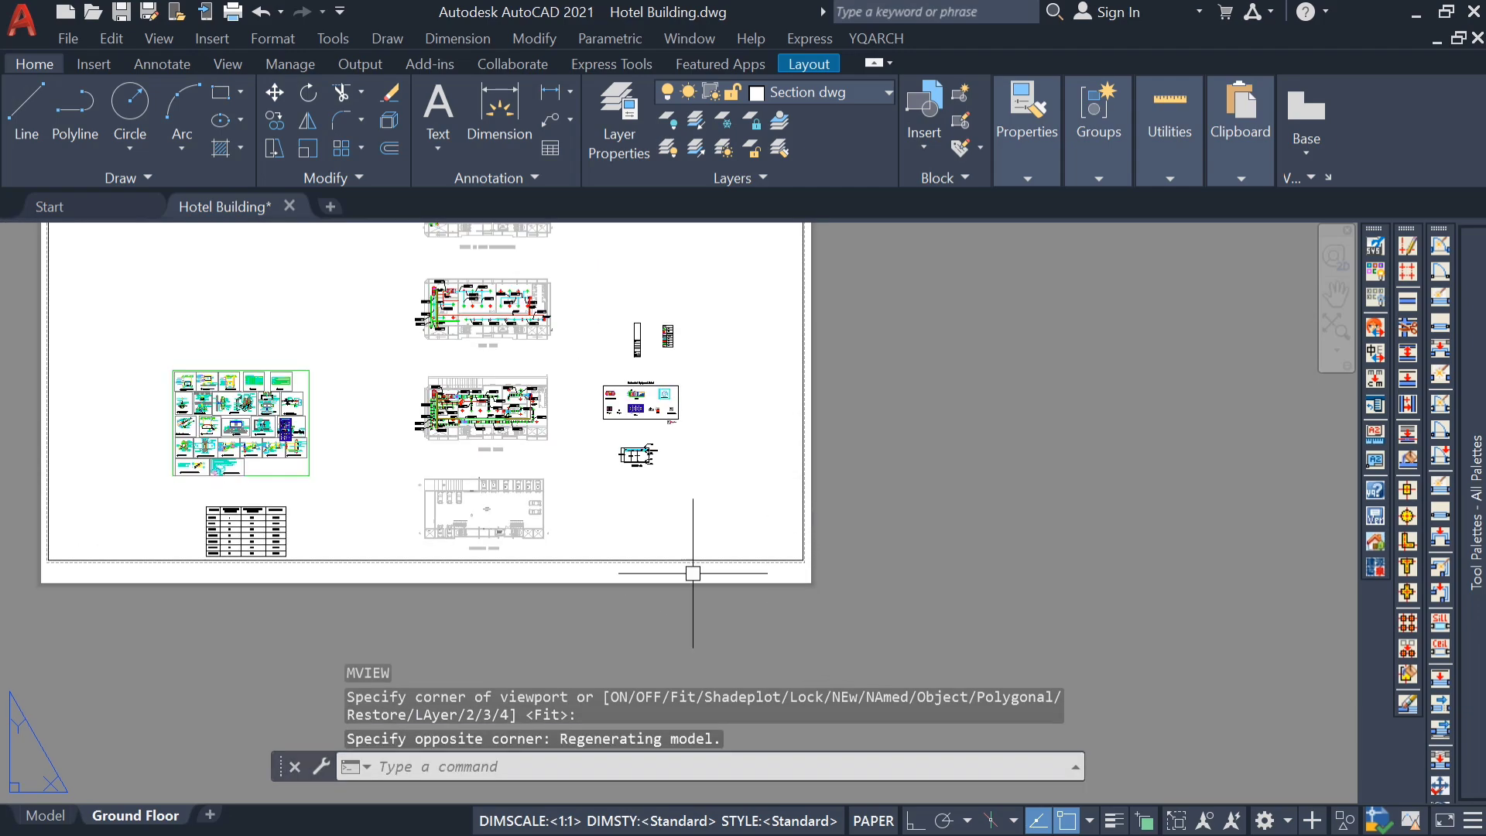
{"action": "scroll", "coordinate": [474, 588], "scroll_direction": "up", "scroll_amount": 3}
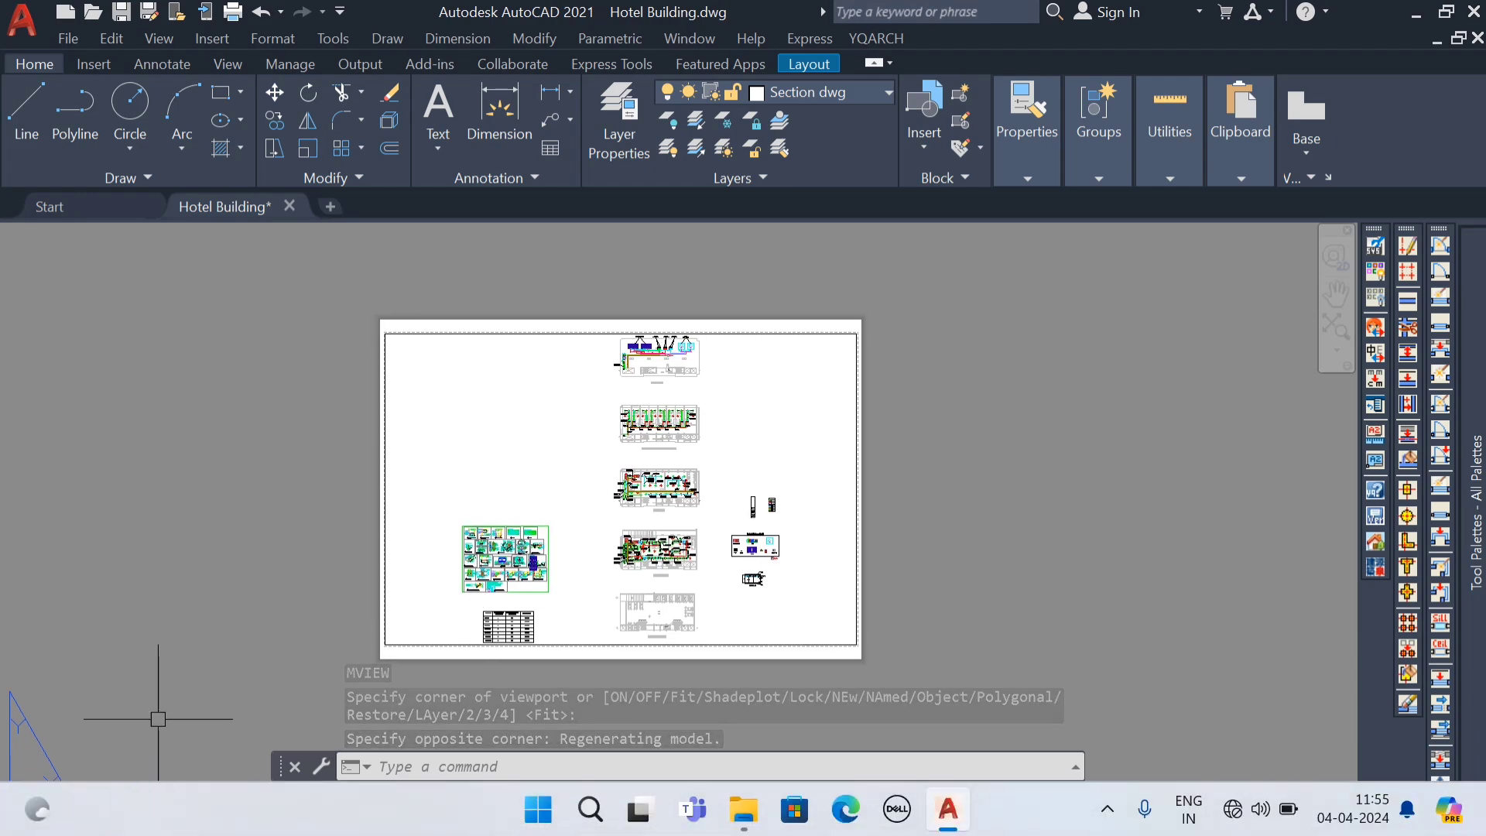
Activate the new viewport and frame the Ground Floor ducting plan inside it
{"action": "double_click", "coordinate": [534, 443]}
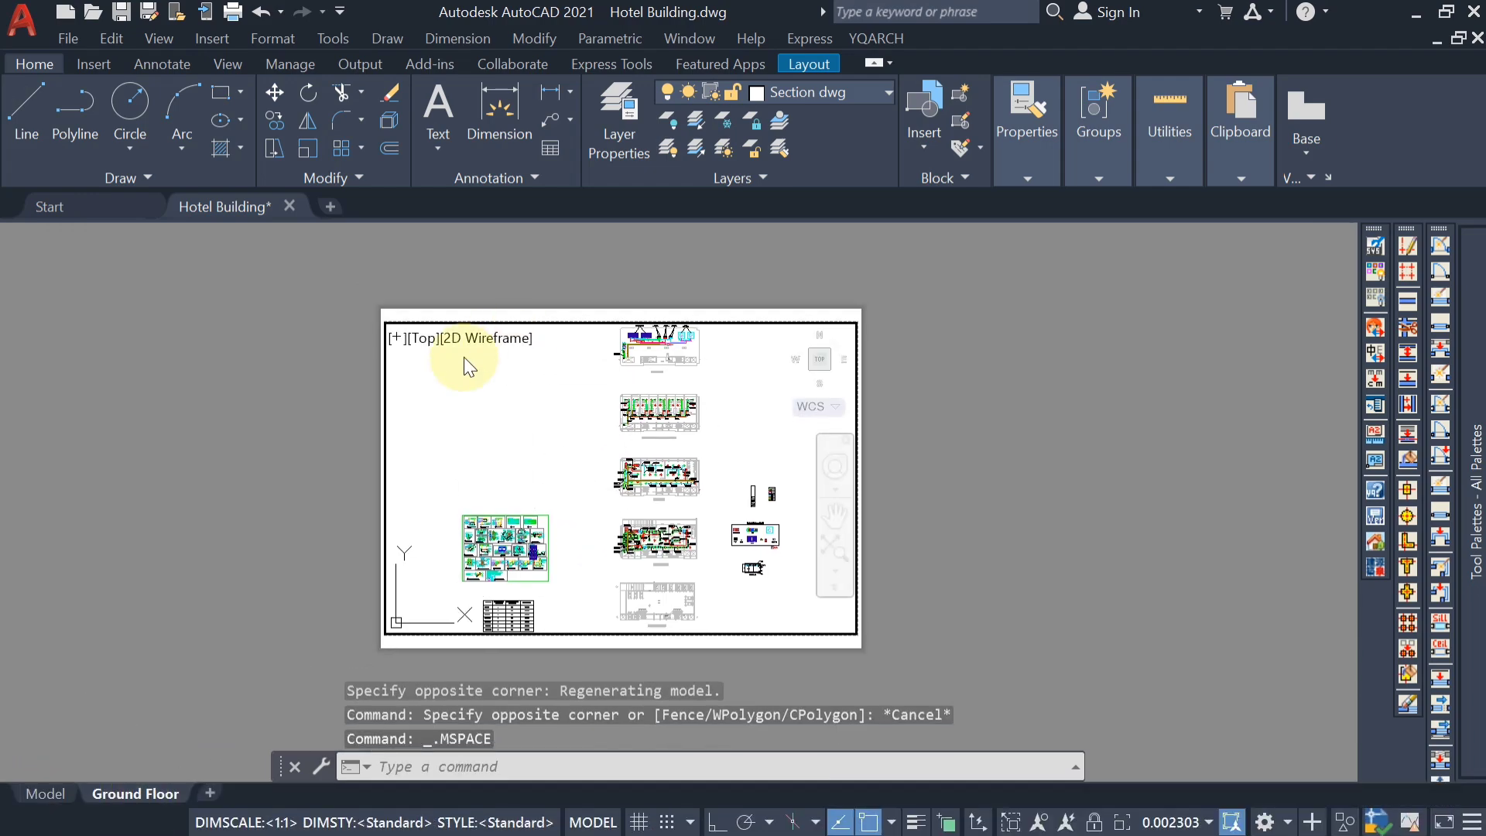
{"action": "scroll", "coordinate": [605, 523], "scroll_direction": "up", "scroll_amount": 2}
{"action": "middle_click_drag", "start_coordinate": [605, 523], "coordinate": [547, 468]}
{"action": "scroll", "coordinate": [604, 542], "scroll_direction": "up", "scroll_amount": 4}
{"action": "middle_click_drag", "start_coordinate": [567, 544], "coordinate": [645, 538]}
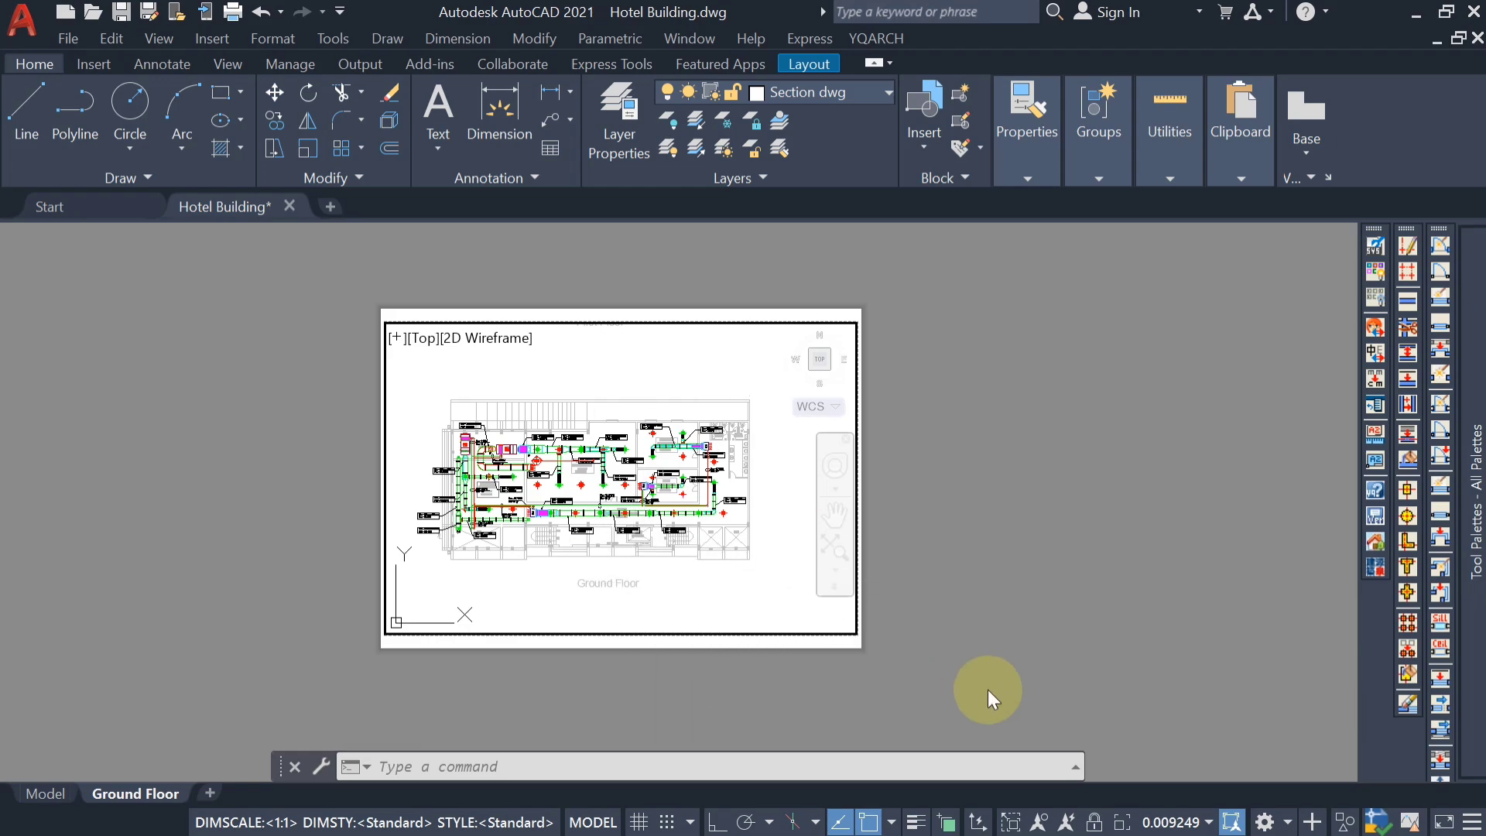
Set the viewport scale to 1:100, centre the Ground Floor plan in it and return to paper space
{"action": "left_click", "coordinate": [1208, 823]}
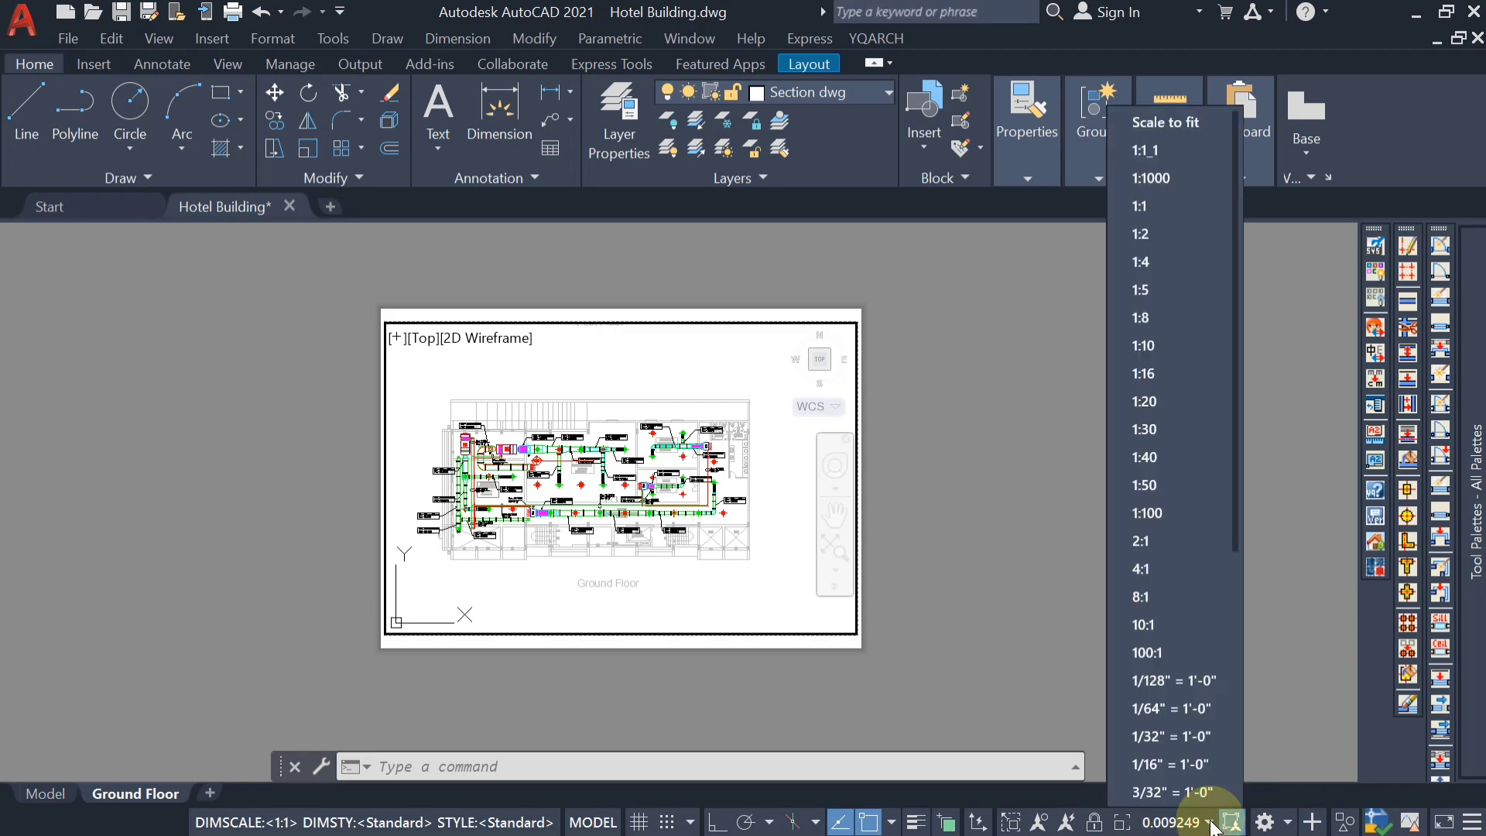
{"action": "left_click", "coordinate": [1167, 512]}
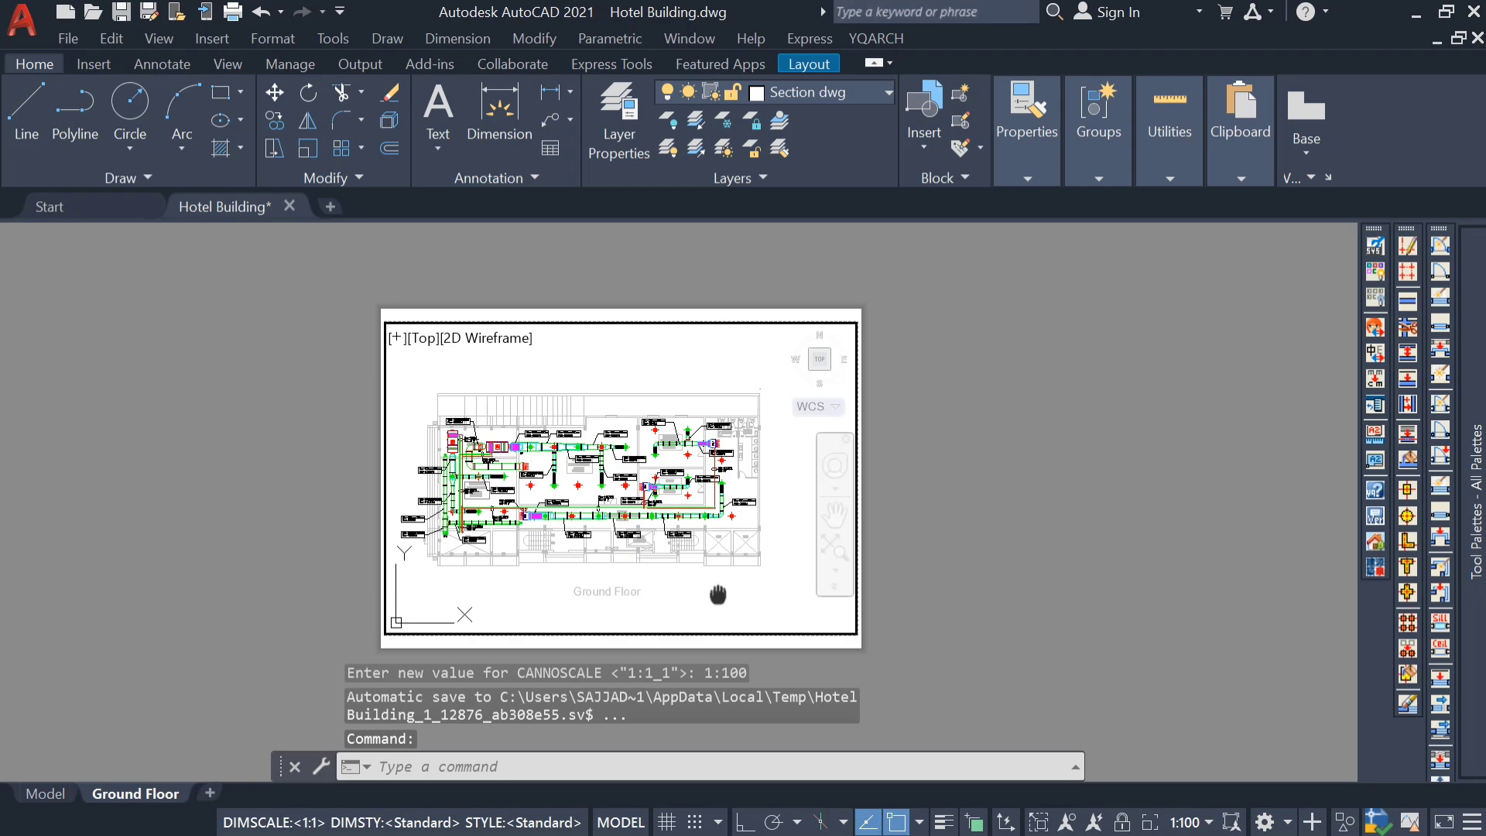
{"action": "middle_click_drag", "start_coordinate": [718, 594], "coordinate": [713, 596]}
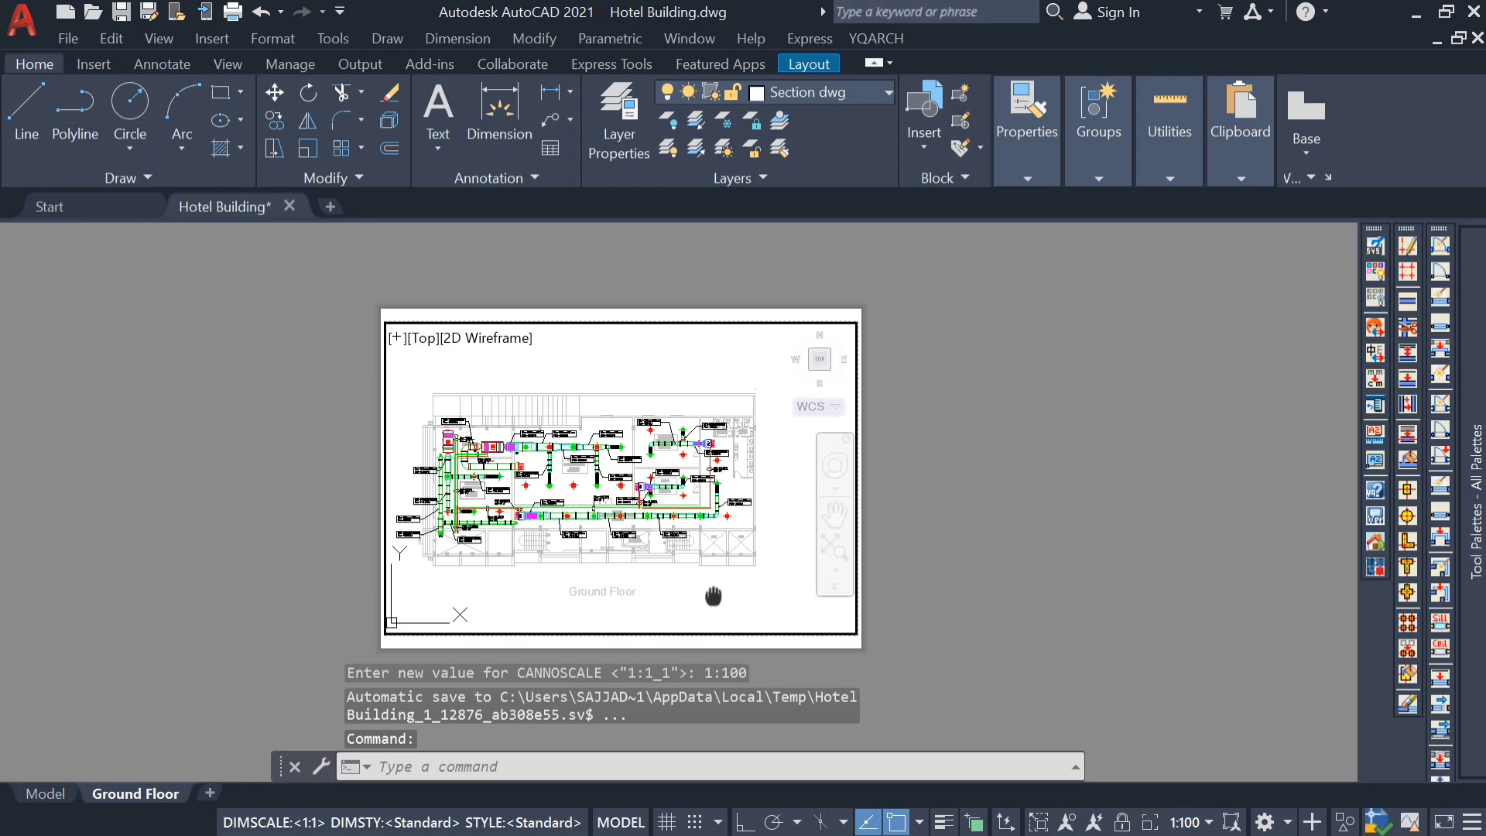
{"action": "double_click", "coordinate": [1006, 438]}
{"action": "scroll", "coordinate": [797, 325], "scroll_direction": "up", "scroll_amount": 2}
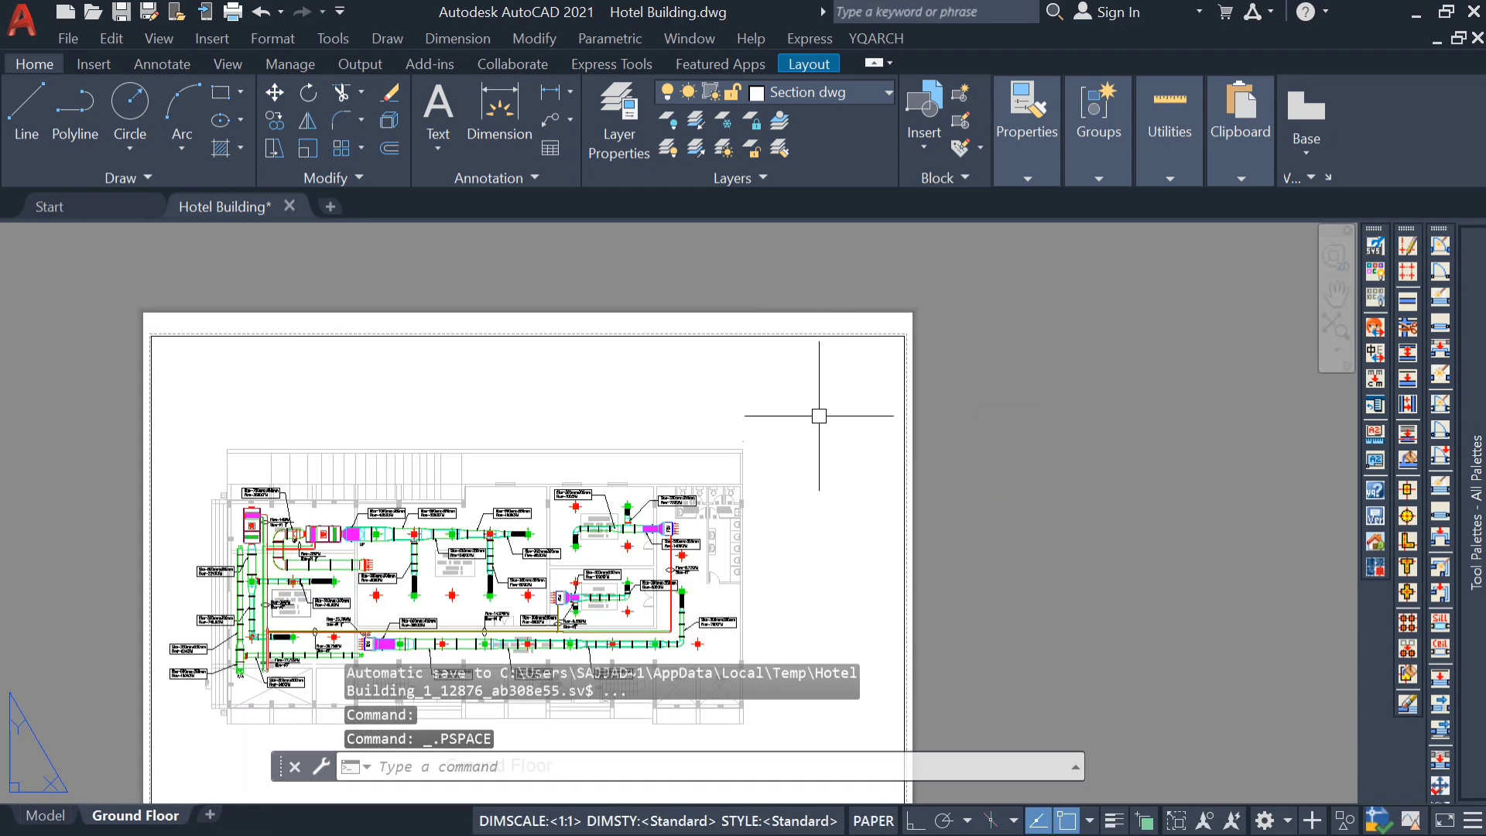
{"action": "scroll", "coordinate": [818, 400], "scroll_direction": "down", "scroll_amount": 2}
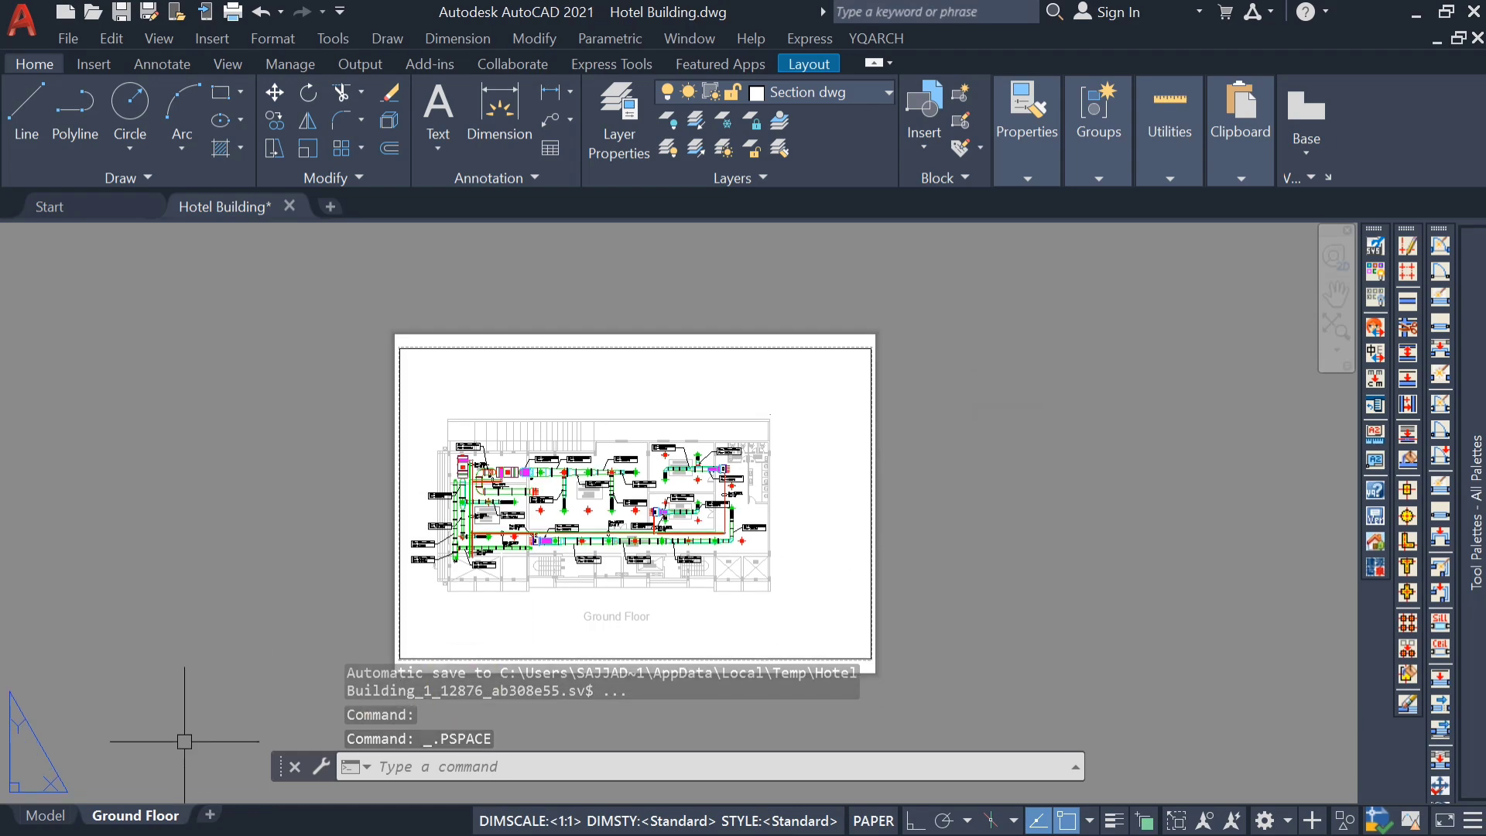
Switch to model space and examine the title block strip, including its revision, client and architect rows
{"action": "left_click", "coordinate": [56, 822]}
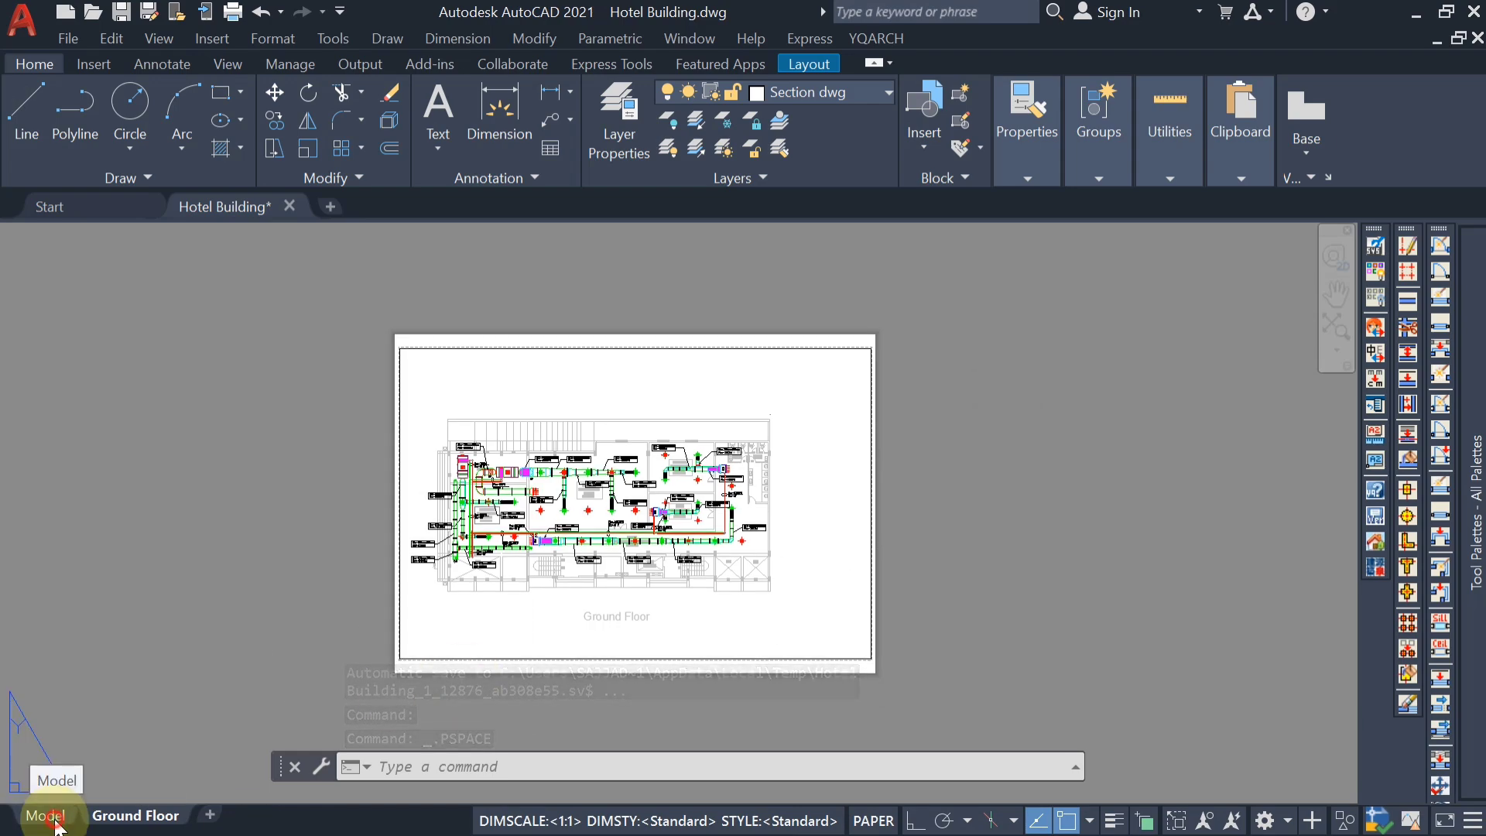
{"action": "scroll", "coordinate": [719, 516], "scroll_direction": "up", "scroll_amount": 5}
{"action": "scroll", "coordinate": [550, 558], "scroll_direction": "up", "scroll_amount": 2}
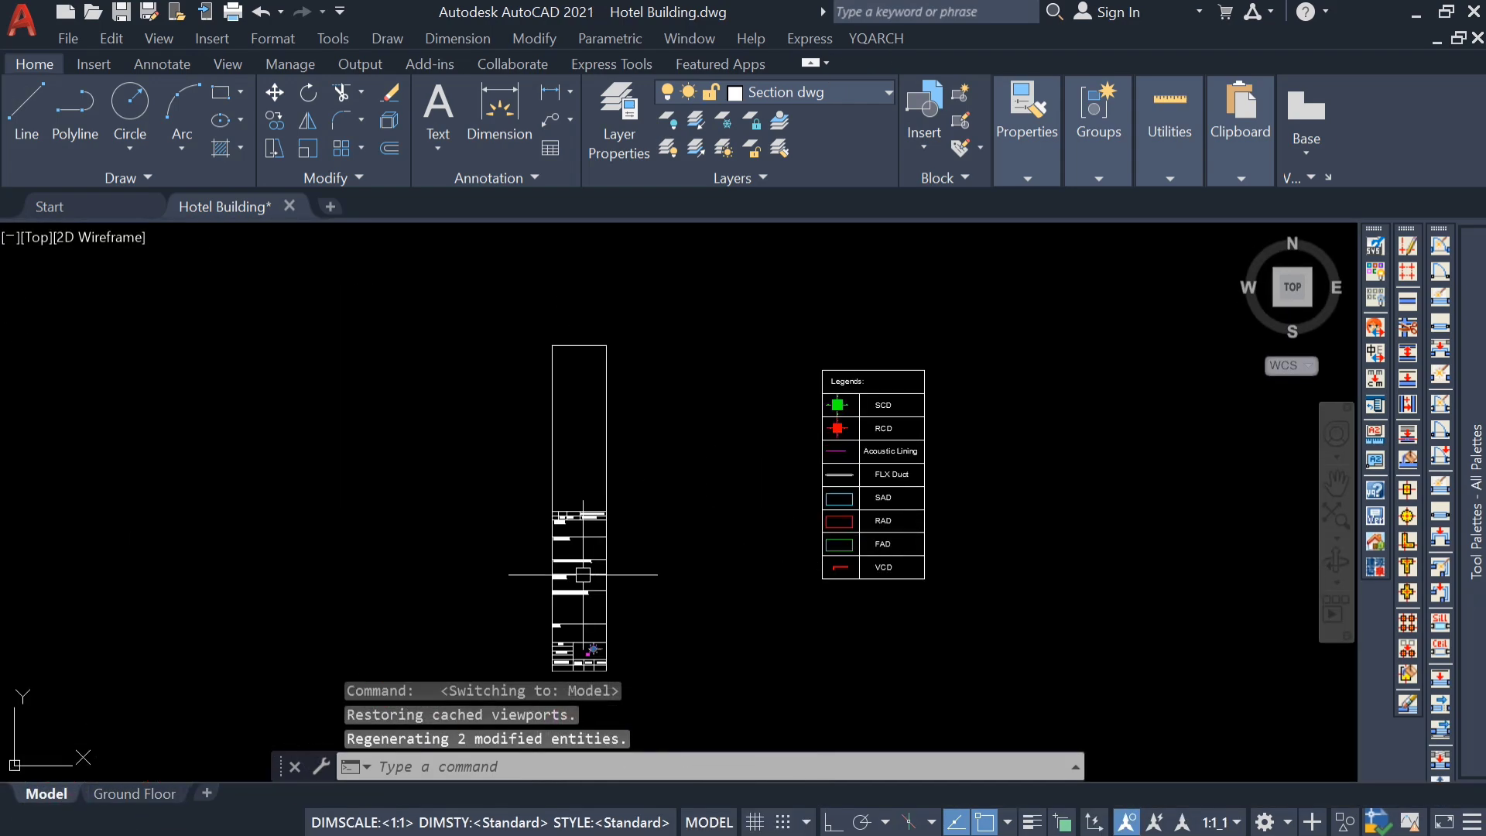
{"action": "scroll", "coordinate": [611, 456], "scroll_direction": "up", "scroll_amount": 4}
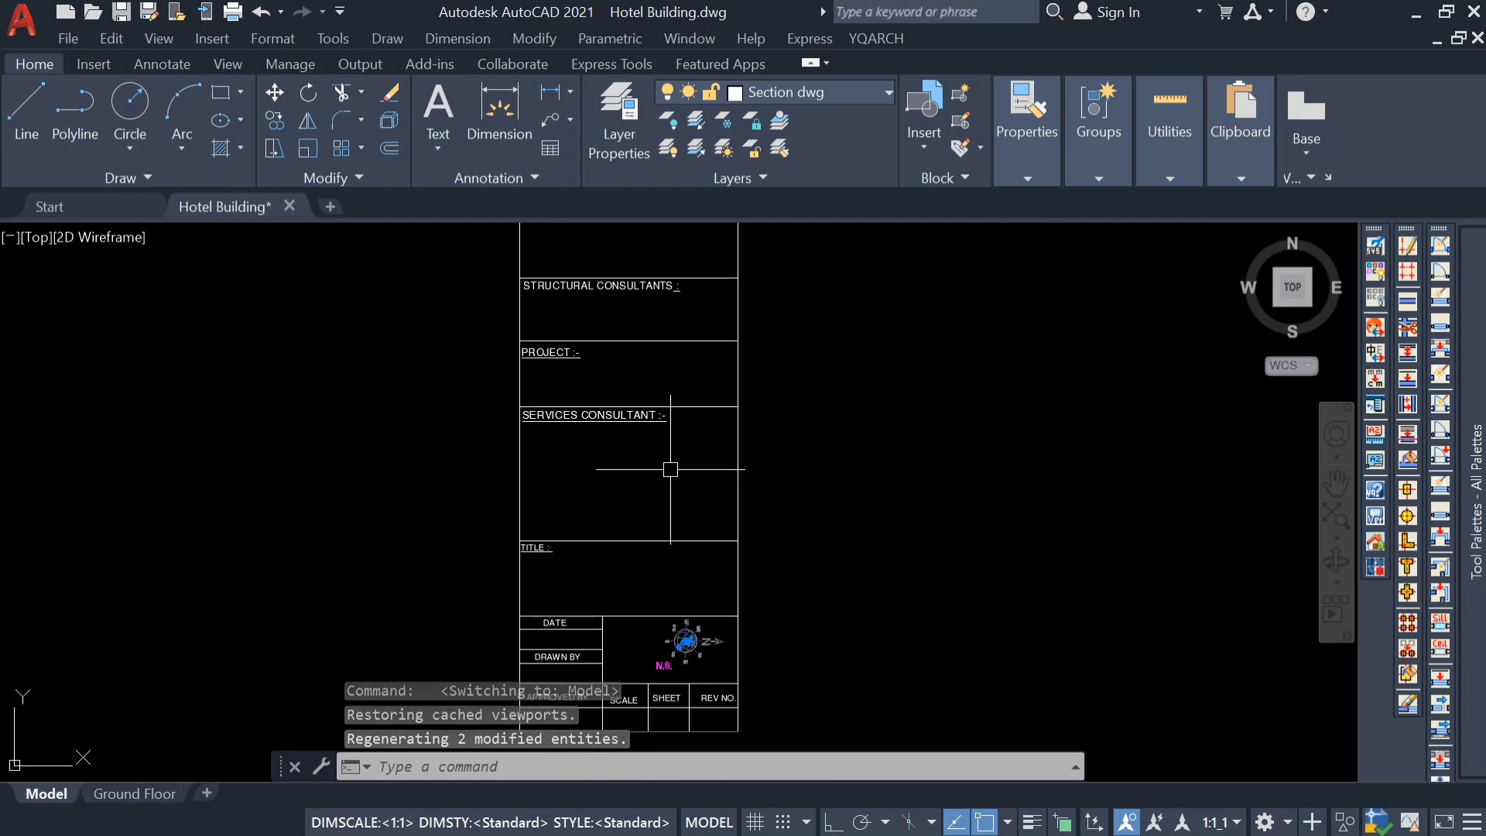
{"action": "scroll", "coordinate": [570, 524], "scroll_direction": "down", "scroll_amount": 4}
{"action": "middle_click_drag", "start_coordinate": [590, 446], "coordinate": [590, 574]}
{"action": "scroll", "coordinate": [617, 610], "scroll_direction": "up", "scroll_amount": 3}
{"action": "scroll", "coordinate": [580, 637], "scroll_direction": "up", "scroll_amount": 2}
{"action": "middle_click_drag", "start_coordinate": [580, 636], "coordinate": [640, 464]}
{"action": "scroll", "coordinate": [561, 458], "scroll_direction": "down", "scroll_amount": 1}
{"action": "scroll", "coordinate": [560, 458], "scroll_direction": "up", "scroll_amount": 2}
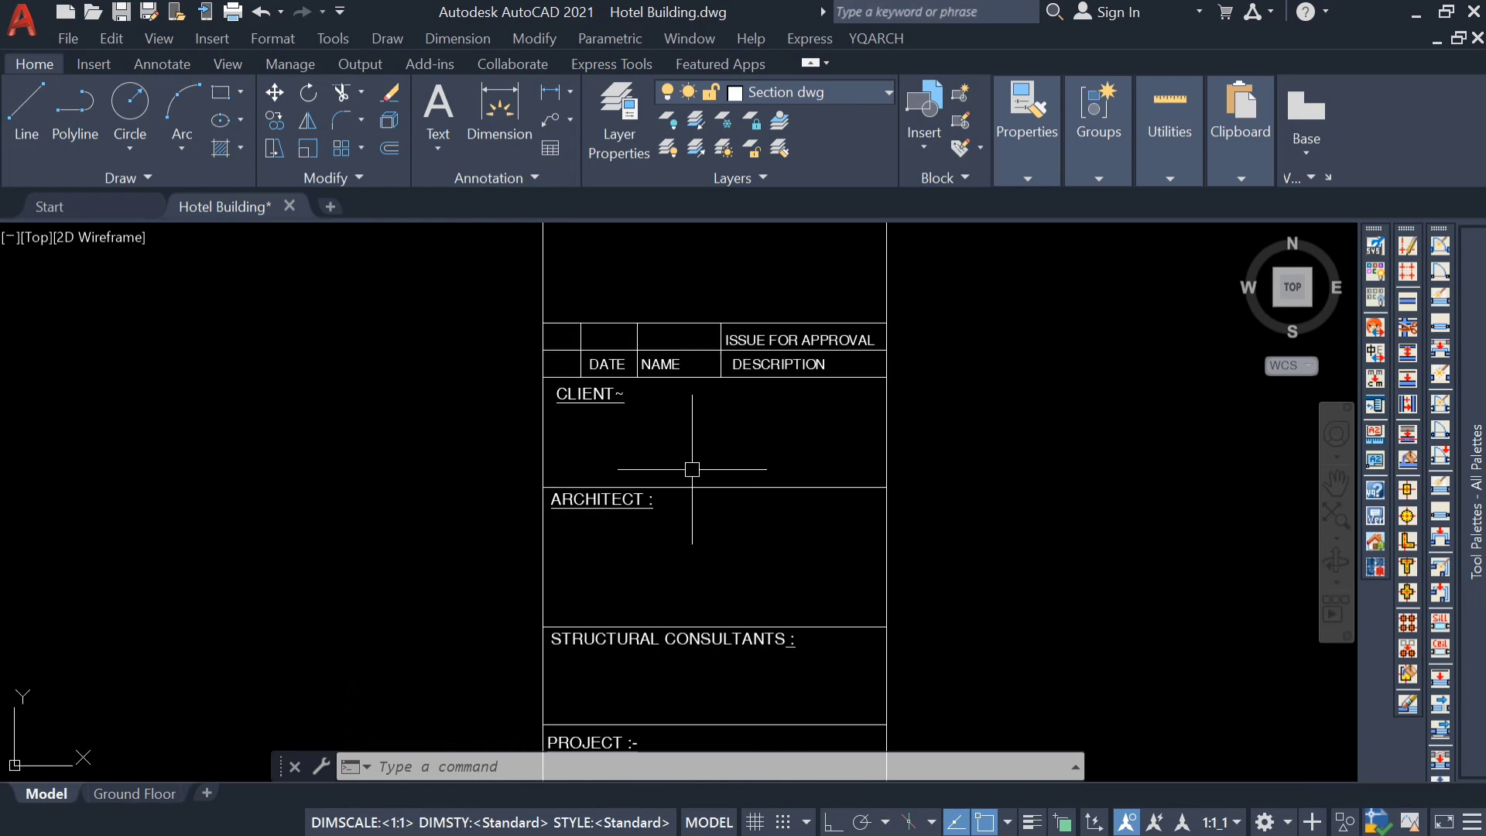
Examine the title block's lower fields, from structural consultants, project and title down to scale, sheet and revision number
{"action": "middle_click_drag", "start_coordinate": [629, 589], "coordinate": [660, 375]}
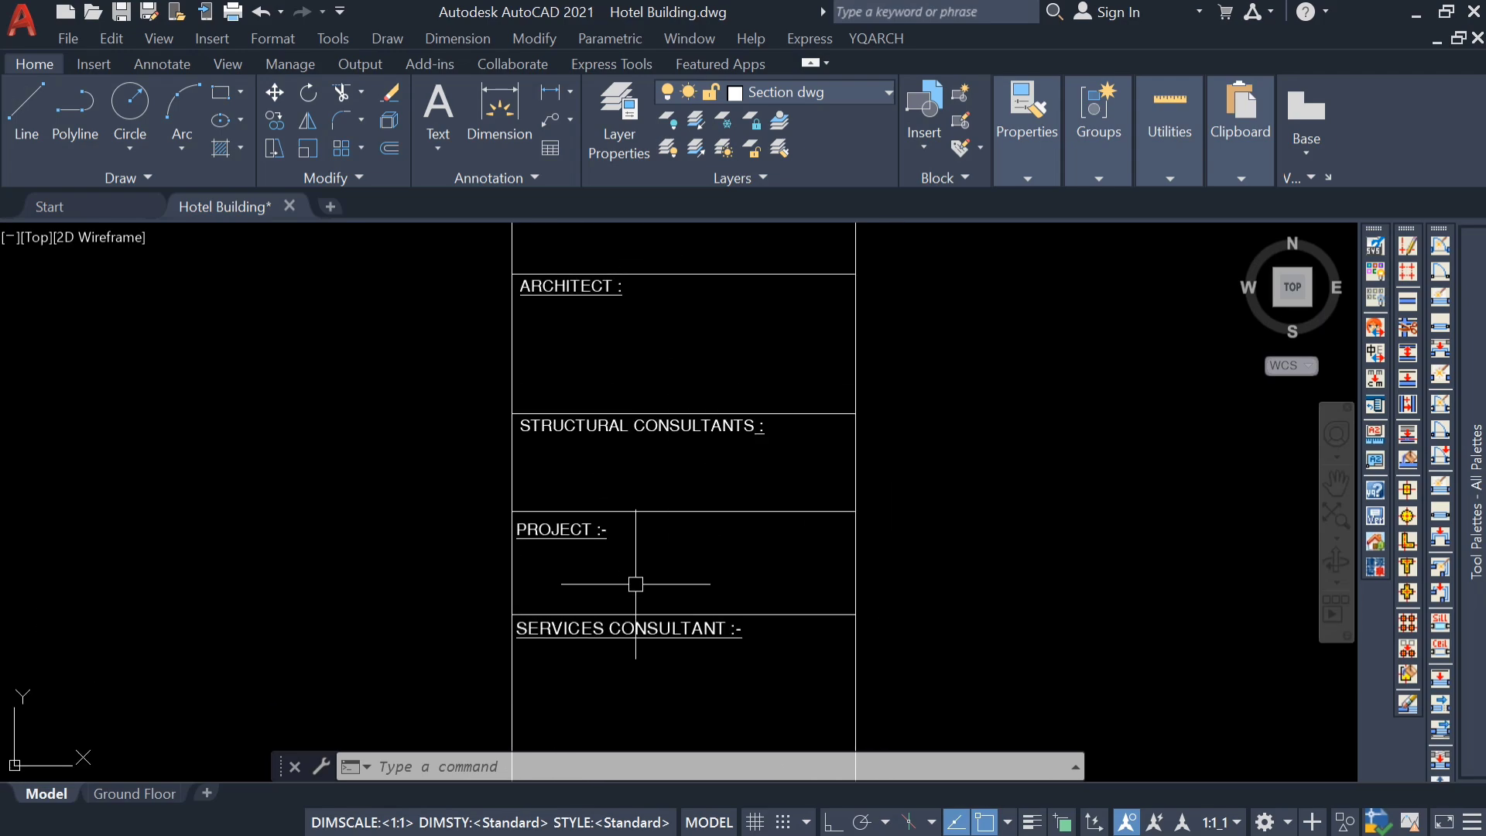
{"action": "middle_click_drag", "start_coordinate": [627, 557], "coordinate": [643, 434]}
{"action": "scroll", "coordinate": [625, 433], "scroll_direction": "down", "scroll_amount": 2}
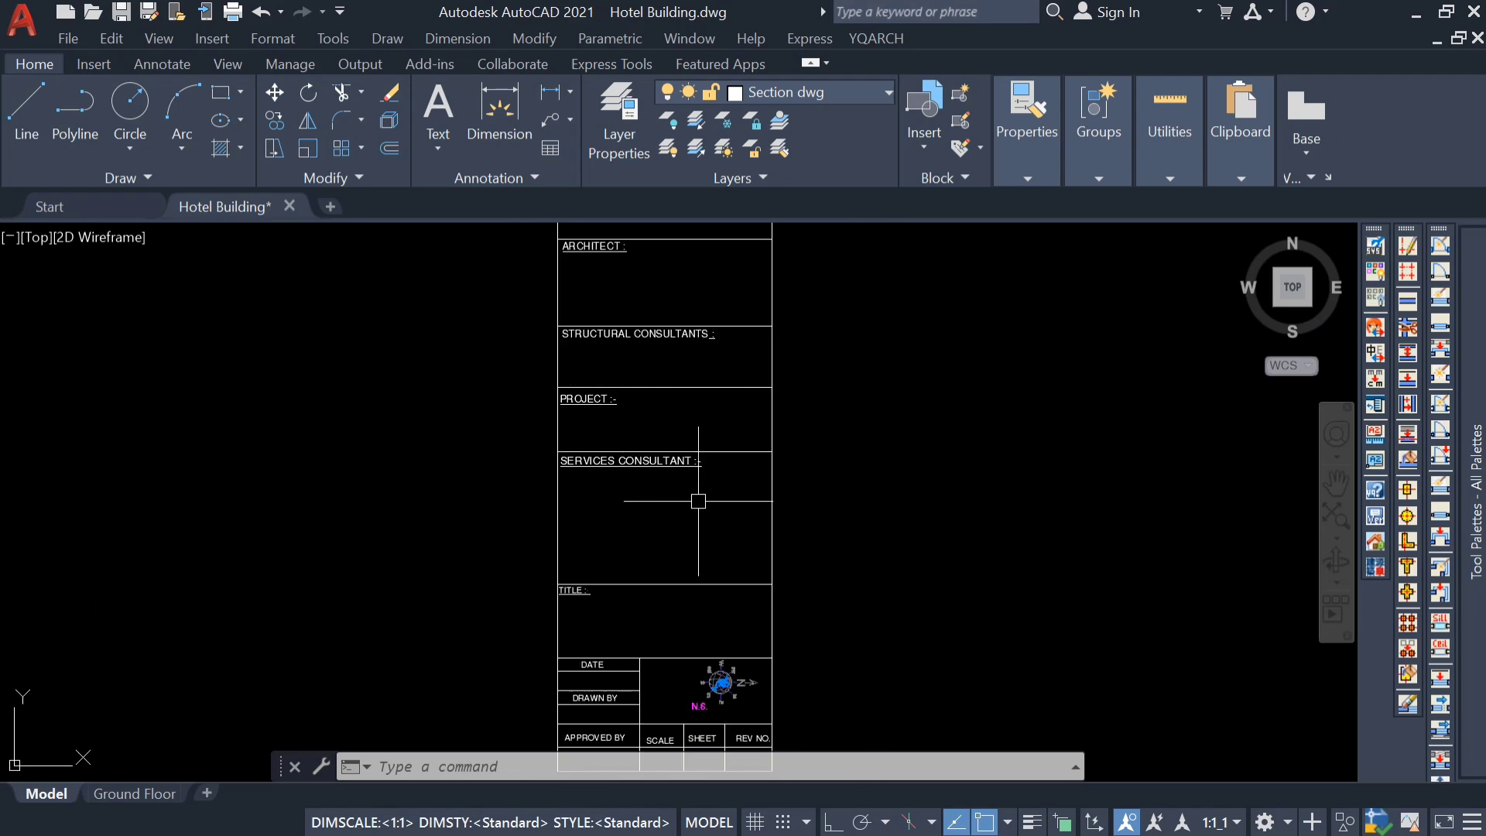
{"action": "scroll", "coordinate": [698, 499], "scroll_direction": "down", "scroll_amount": 2}
{"action": "scroll", "coordinate": [704, 511], "scroll_direction": "up", "scroll_amount": 4}
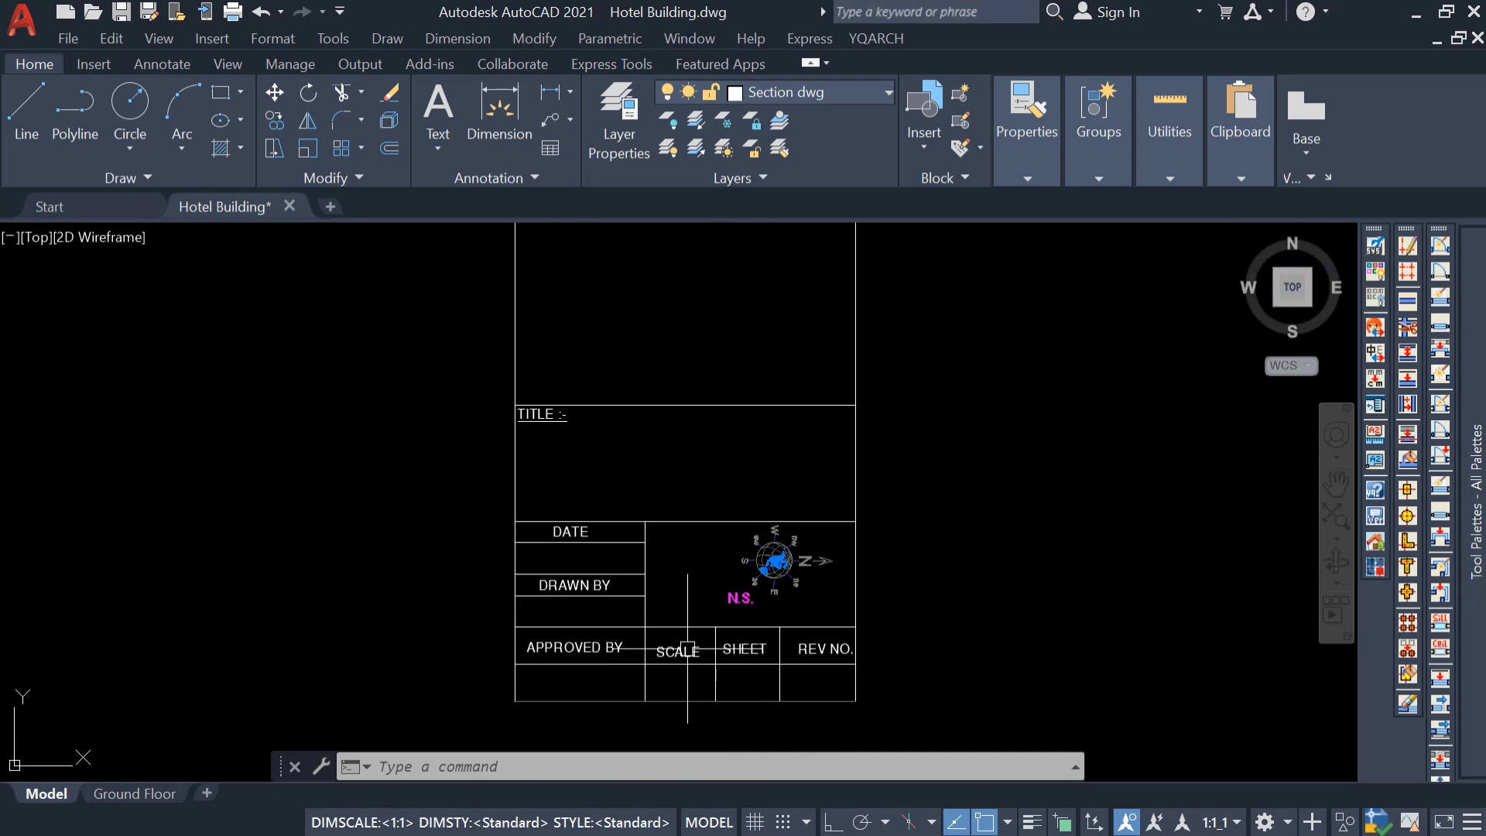
{"action": "scroll", "coordinate": [681, 676], "scroll_direction": "up", "scroll_amount": 2}
{"action": "scroll", "coordinate": [742, 668], "scroll_direction": "down", "scroll_amount": 3}
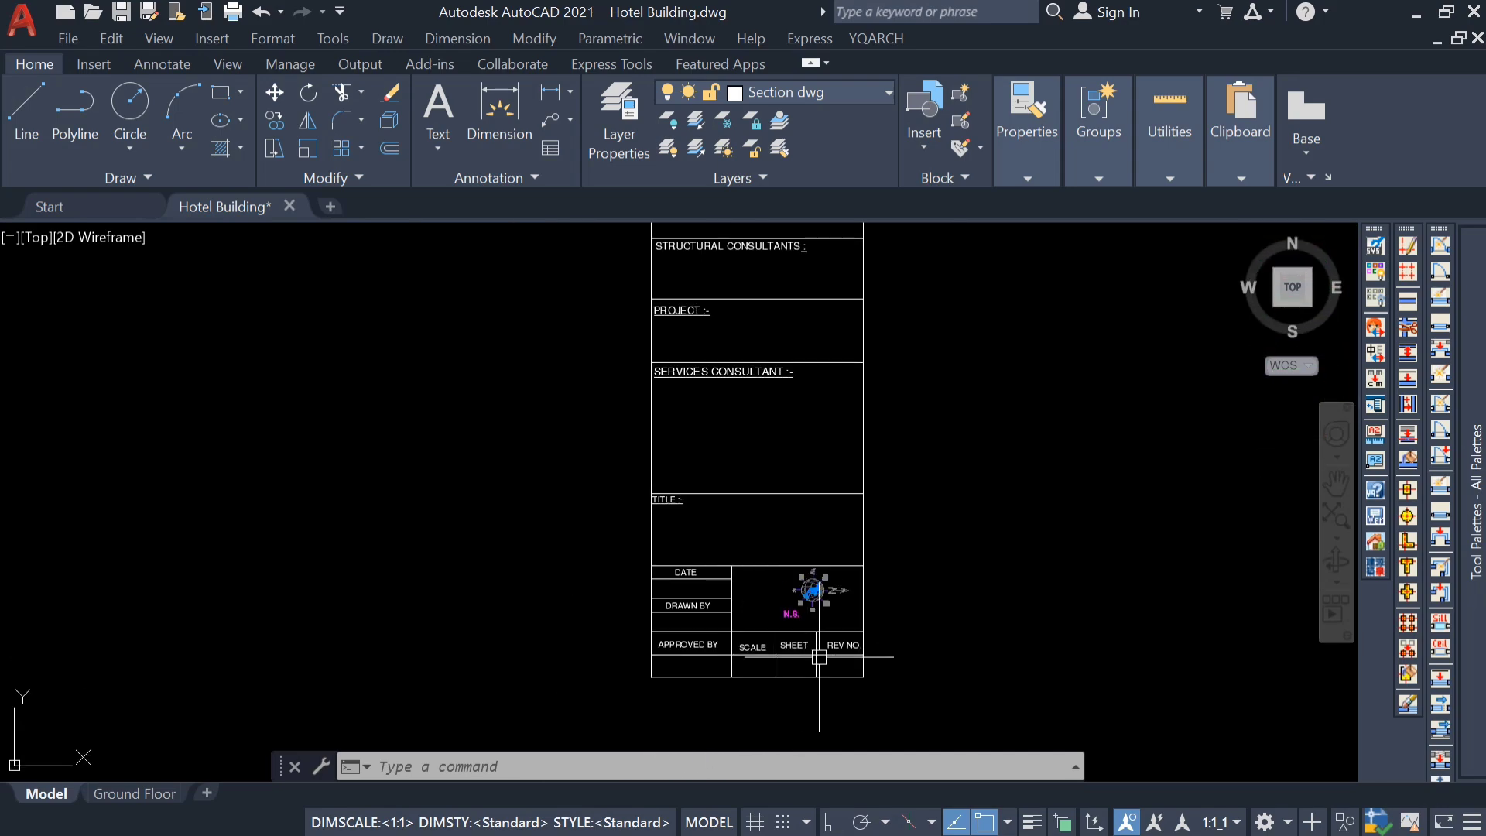
Look over the full title block strip and the legend table beside it
{"action": "scroll", "coordinate": [955, 620], "scroll_direction": "down", "scroll_amount": 3}
{"action": "middle_click_drag", "start_coordinate": [954, 620], "coordinate": [646, 610]}
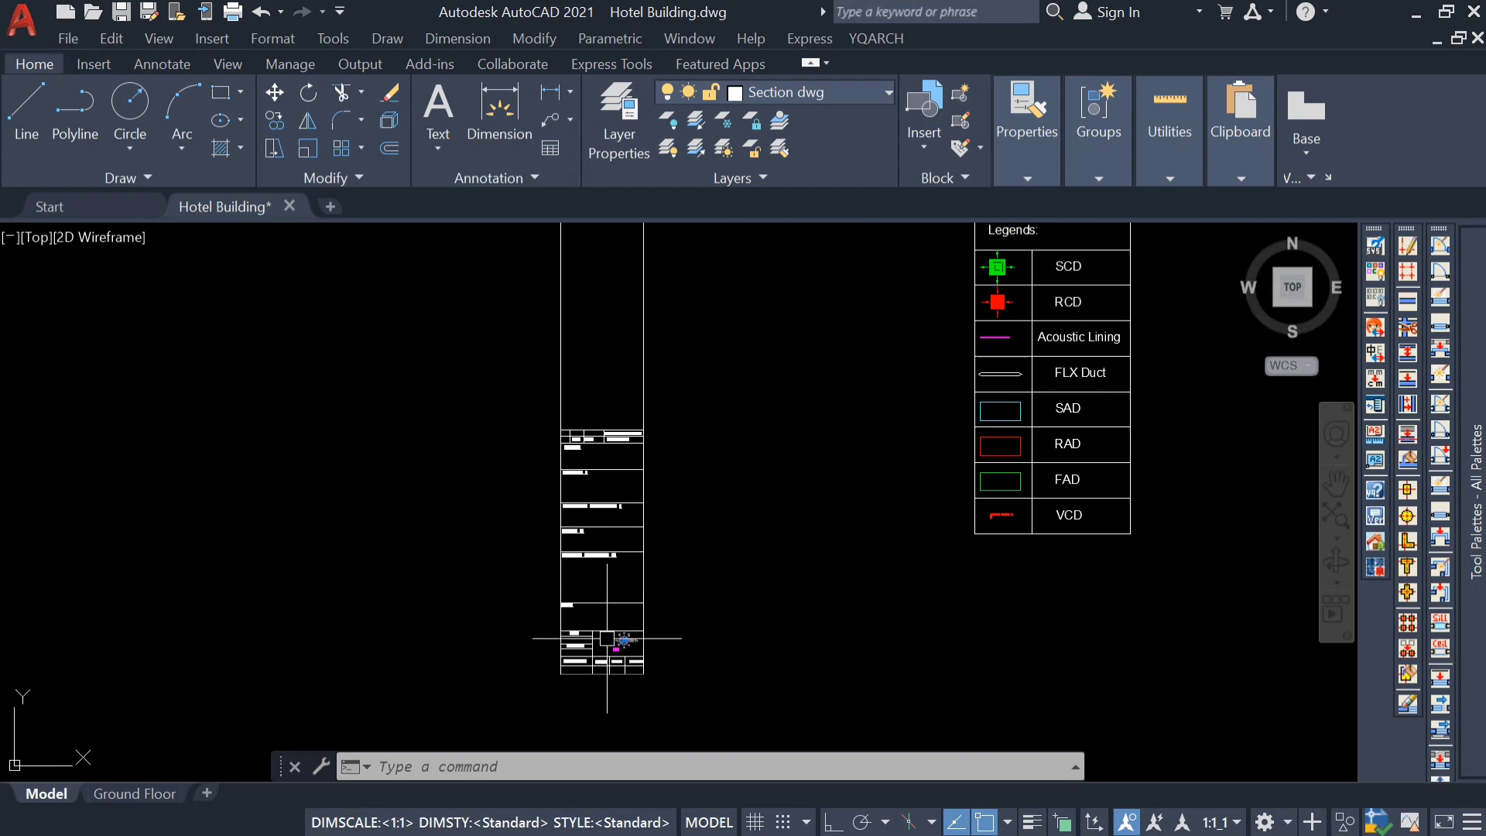
{"action": "middle_click_drag", "start_coordinate": [618, 560], "coordinate": [624, 496]}
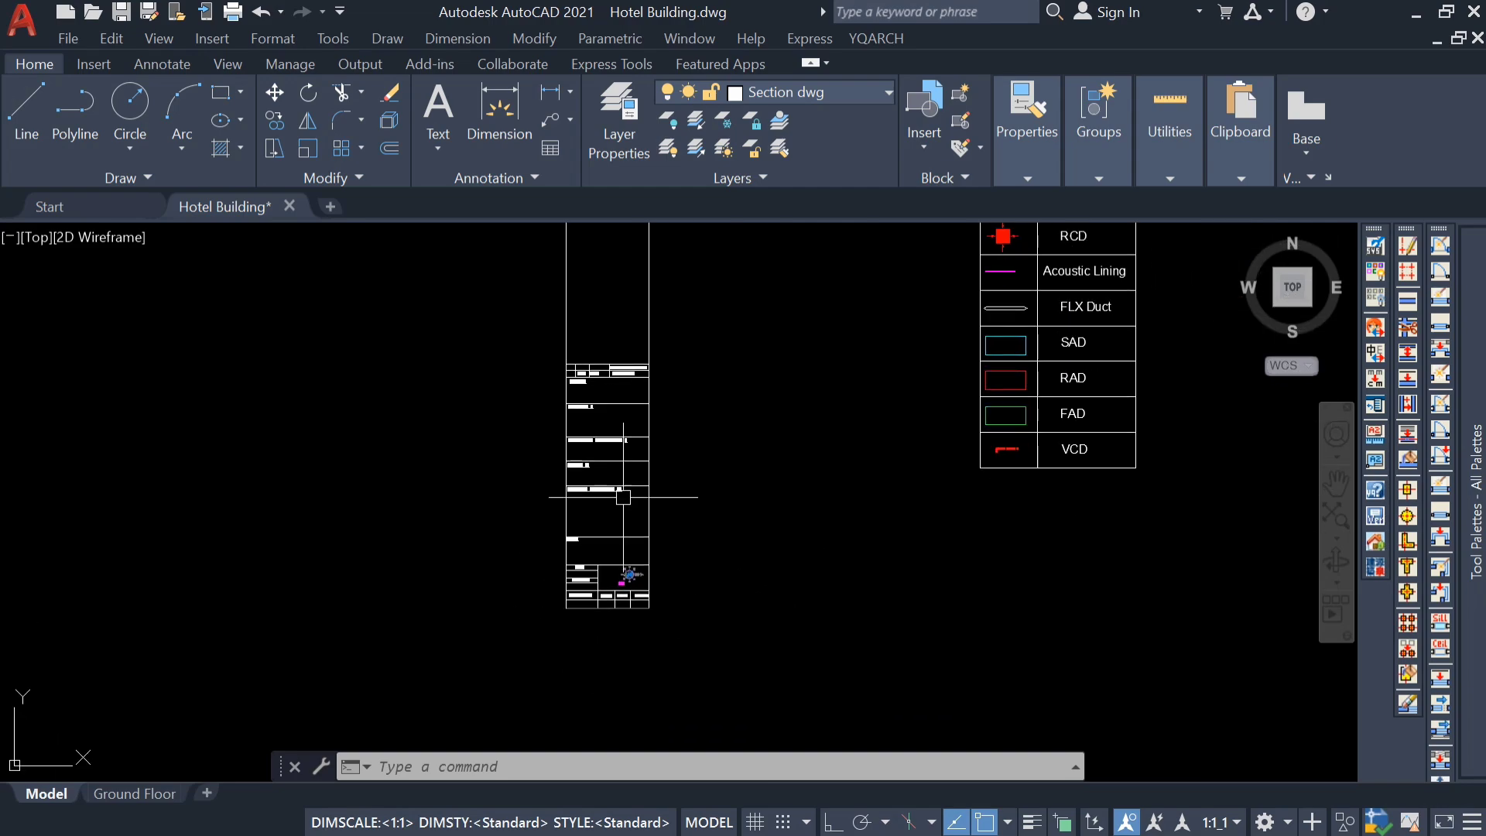
{"action": "scroll", "coordinate": [588, 592], "scroll_direction": "up", "scroll_amount": 3}
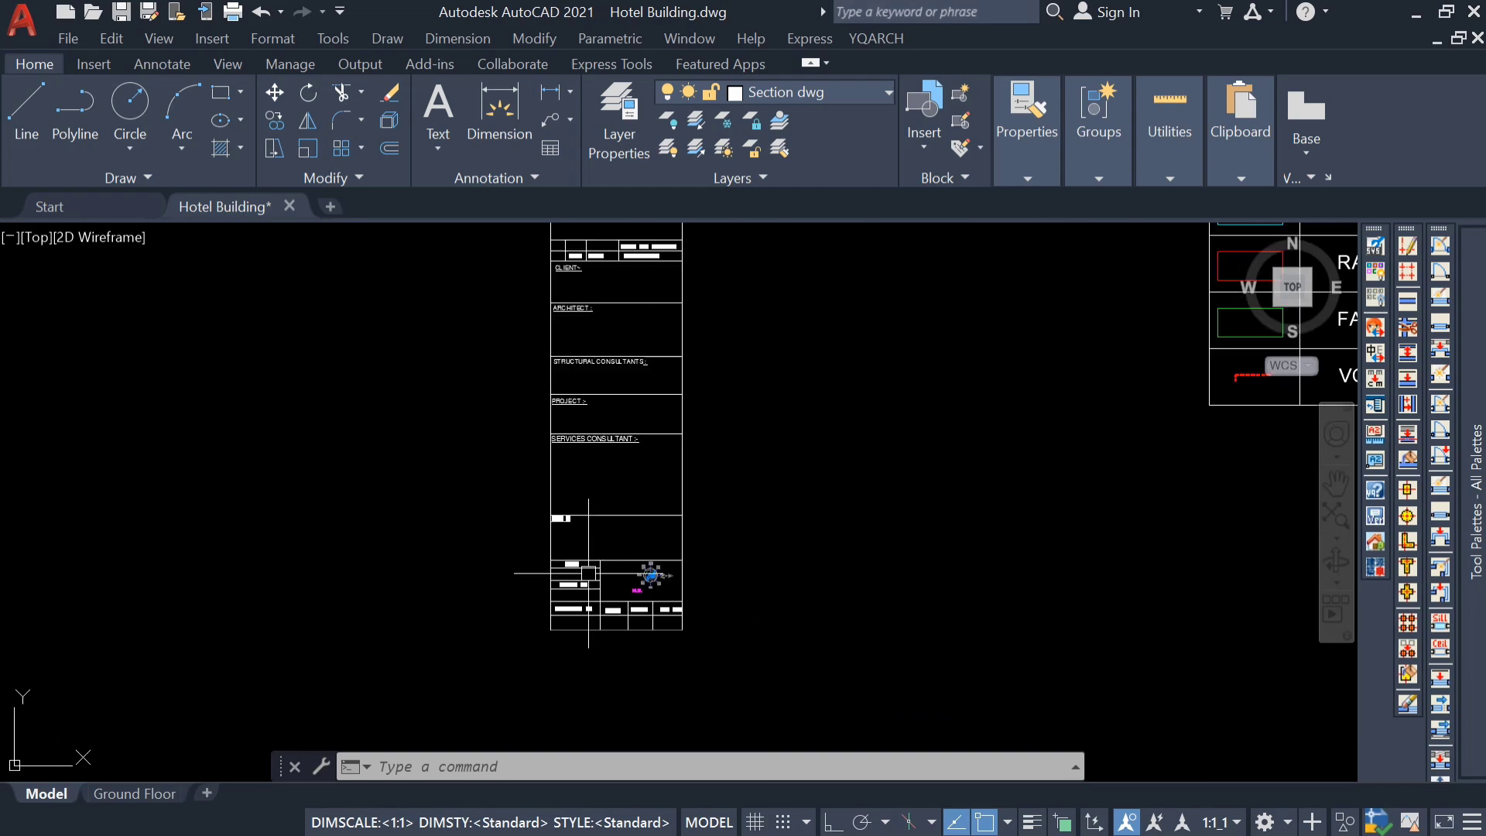
{"action": "scroll", "coordinate": [551, 518], "scroll_direction": "down", "scroll_amount": 4}
{"action": "middle_click_drag", "start_coordinate": [612, 467], "coordinate": [614, 531]}
{"action": "scroll", "coordinate": [683, 531], "scroll_direction": "up", "scroll_amount": 5}
{"action": "scroll", "coordinate": [707, 347], "scroll_direction": "down", "scroll_amount": 6}
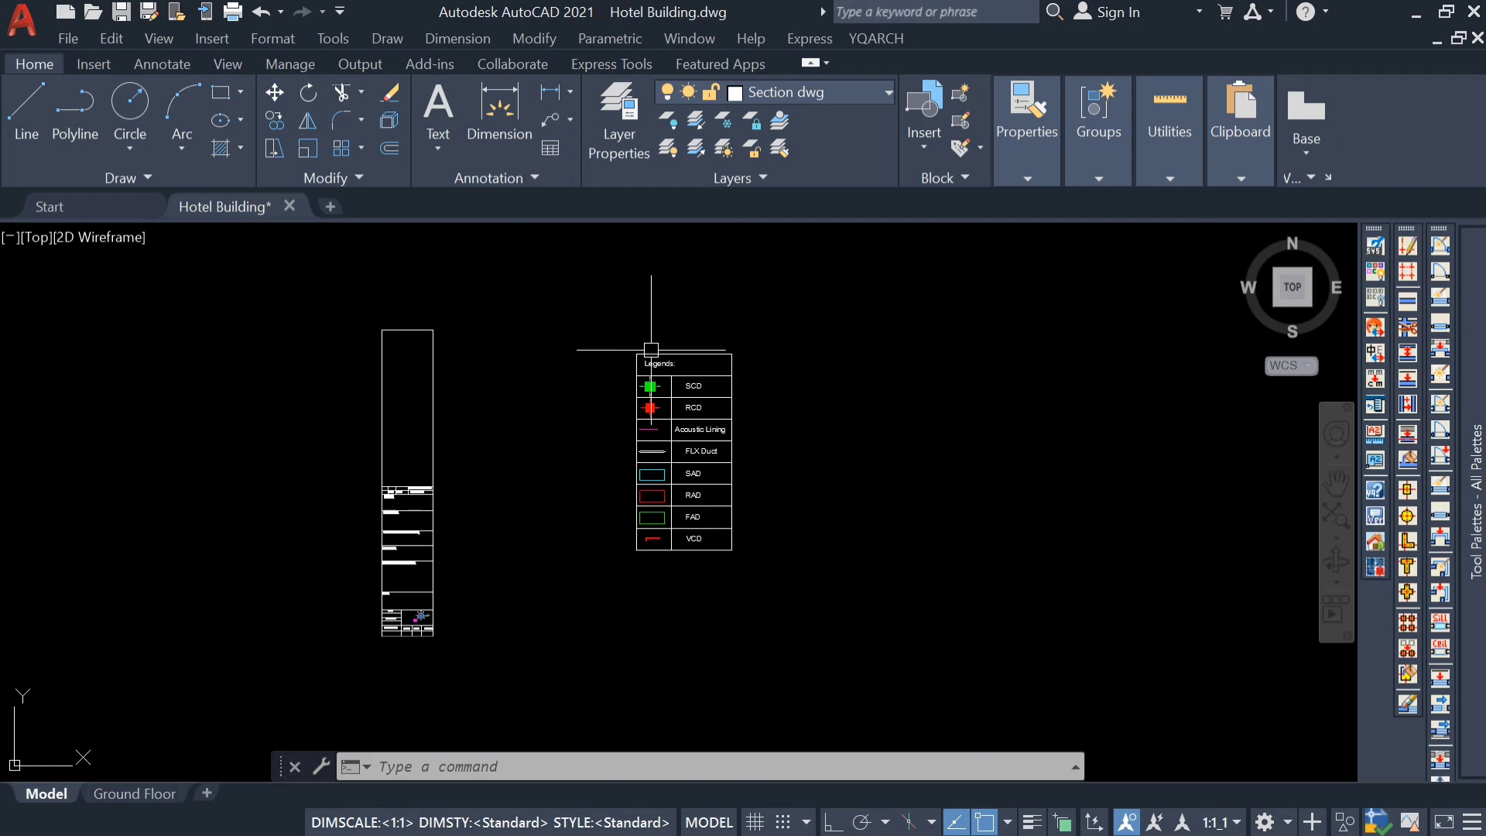
Examine the upper rows of the legend table, covering SCD, RCD, Acoustic Lining and FLX Duct
{"action": "scroll", "coordinate": [348, 298], "scroll_direction": "up", "scroll_amount": 2}
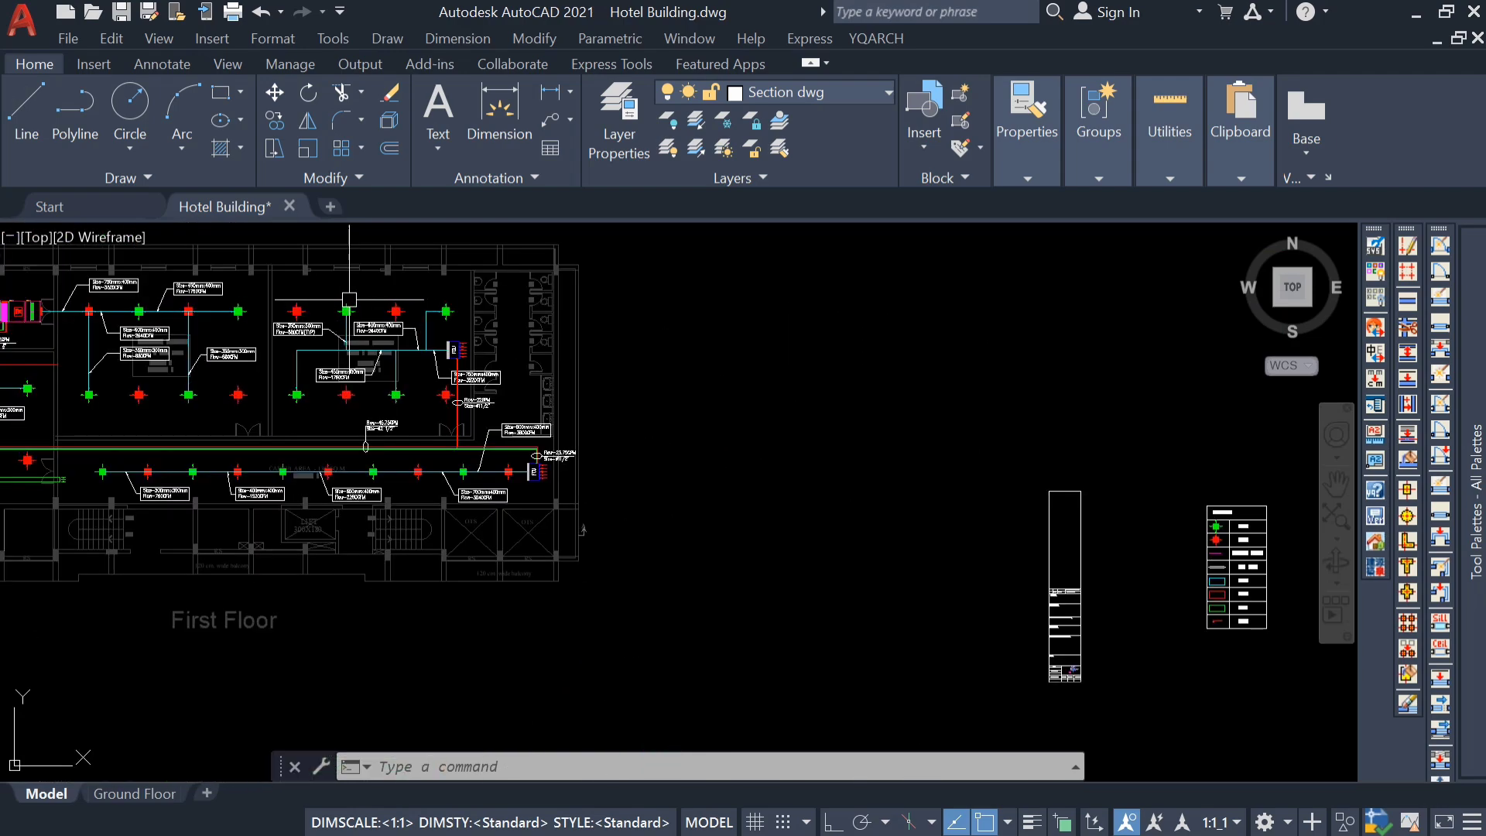
{"action": "scroll", "coordinate": [681, 514], "scroll_direction": "up", "scroll_amount": 6}
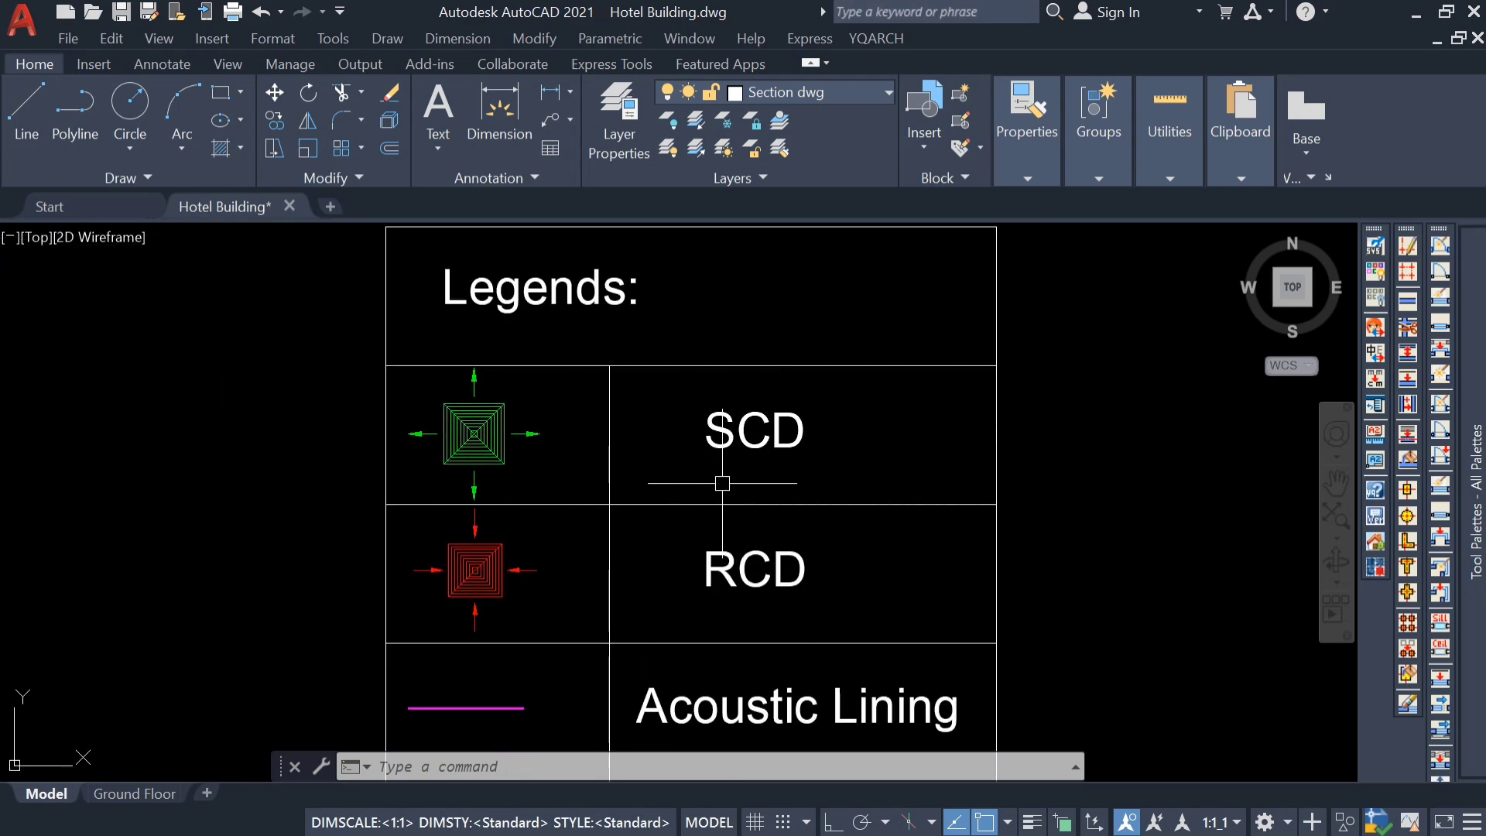
{"action": "middle_click_drag", "start_coordinate": [490, 587], "coordinate": [525, 440]}
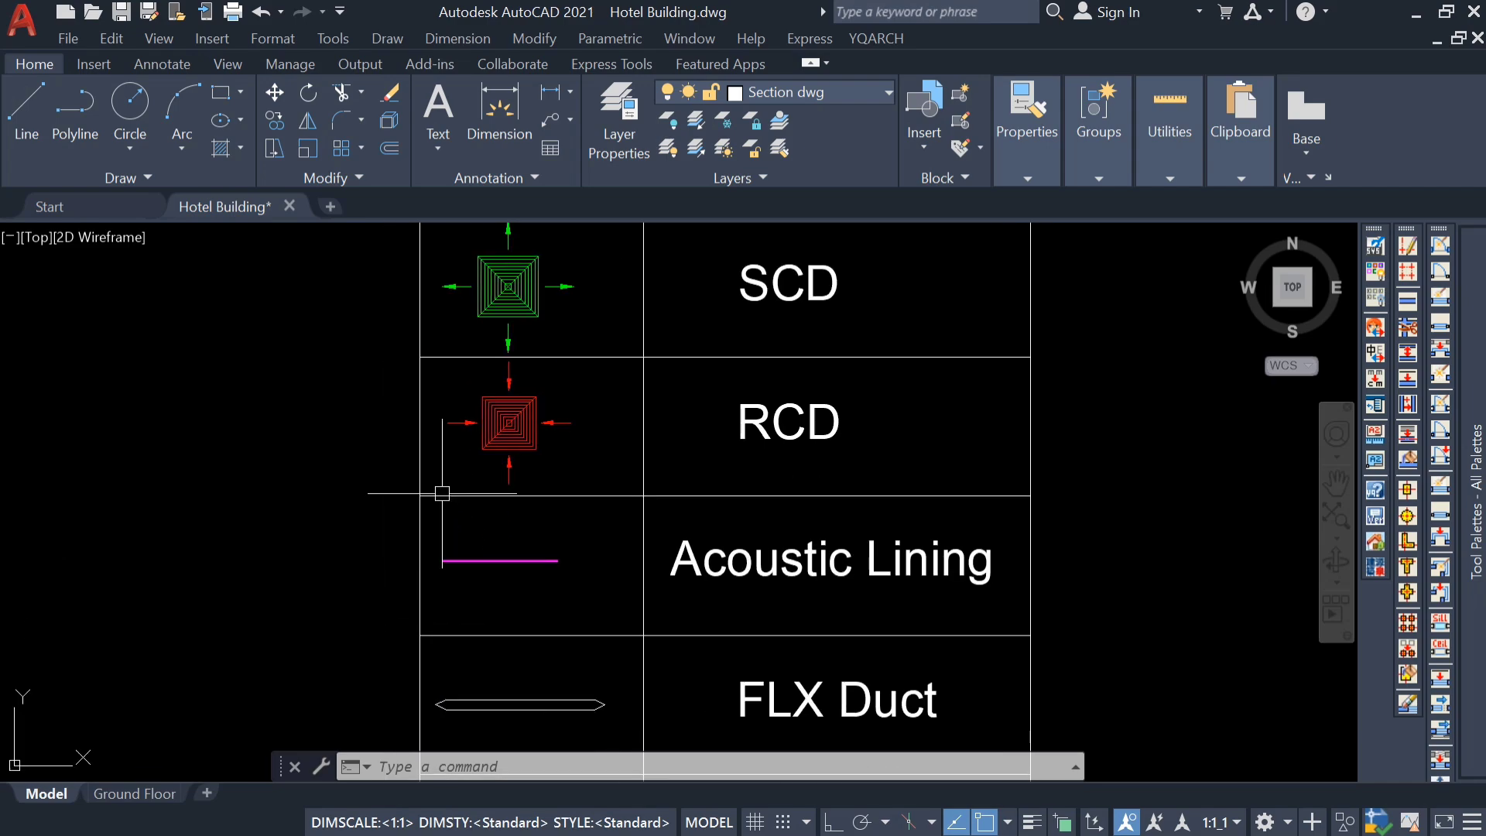
{"action": "scroll", "coordinate": [818, 468], "scroll_direction": "down", "scroll_amount": 2}
{"action": "scroll", "coordinate": [617, 503], "scroll_direction": "up", "scroll_amount": 4}
{"action": "scroll", "coordinate": [643, 510], "scroll_direction": "down", "scroll_amount": 2}
{"action": "scroll", "coordinate": [866, 534], "scroll_direction": "down", "scroll_amount": 6}
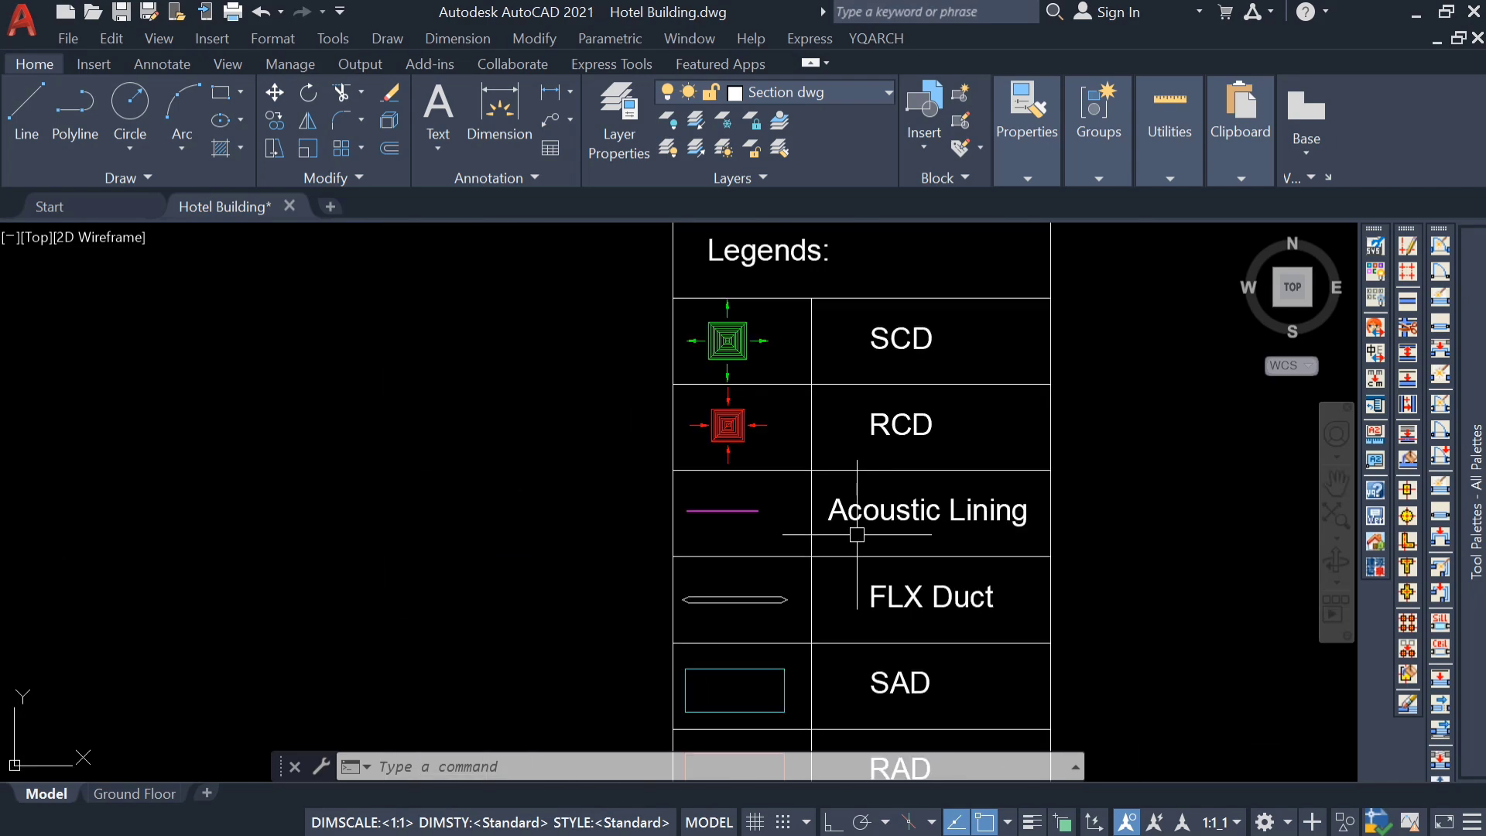
{"action": "middle_click_drag", "start_coordinate": [284, 458], "coordinate": [508, 574]}
Examine the FCU ductwork and its acoustic lining in the Conference and Office areas of the Ground Floor plan
{"action": "scroll", "coordinate": [508, 575], "scroll_direction": "up", "scroll_amount": 10}
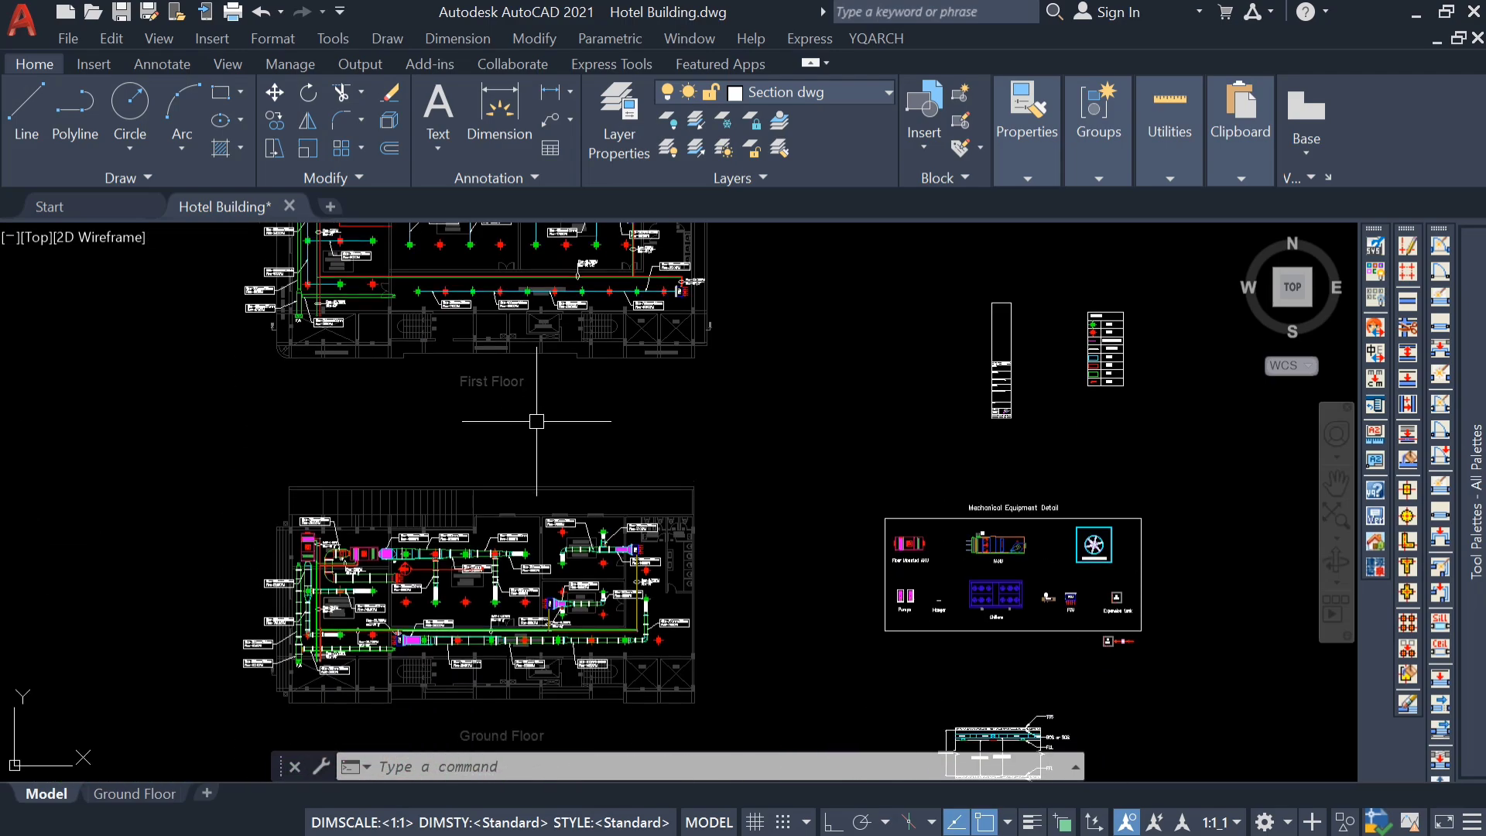
{"action": "scroll", "coordinate": [542, 567], "scroll_direction": "up", "scroll_amount": 2}
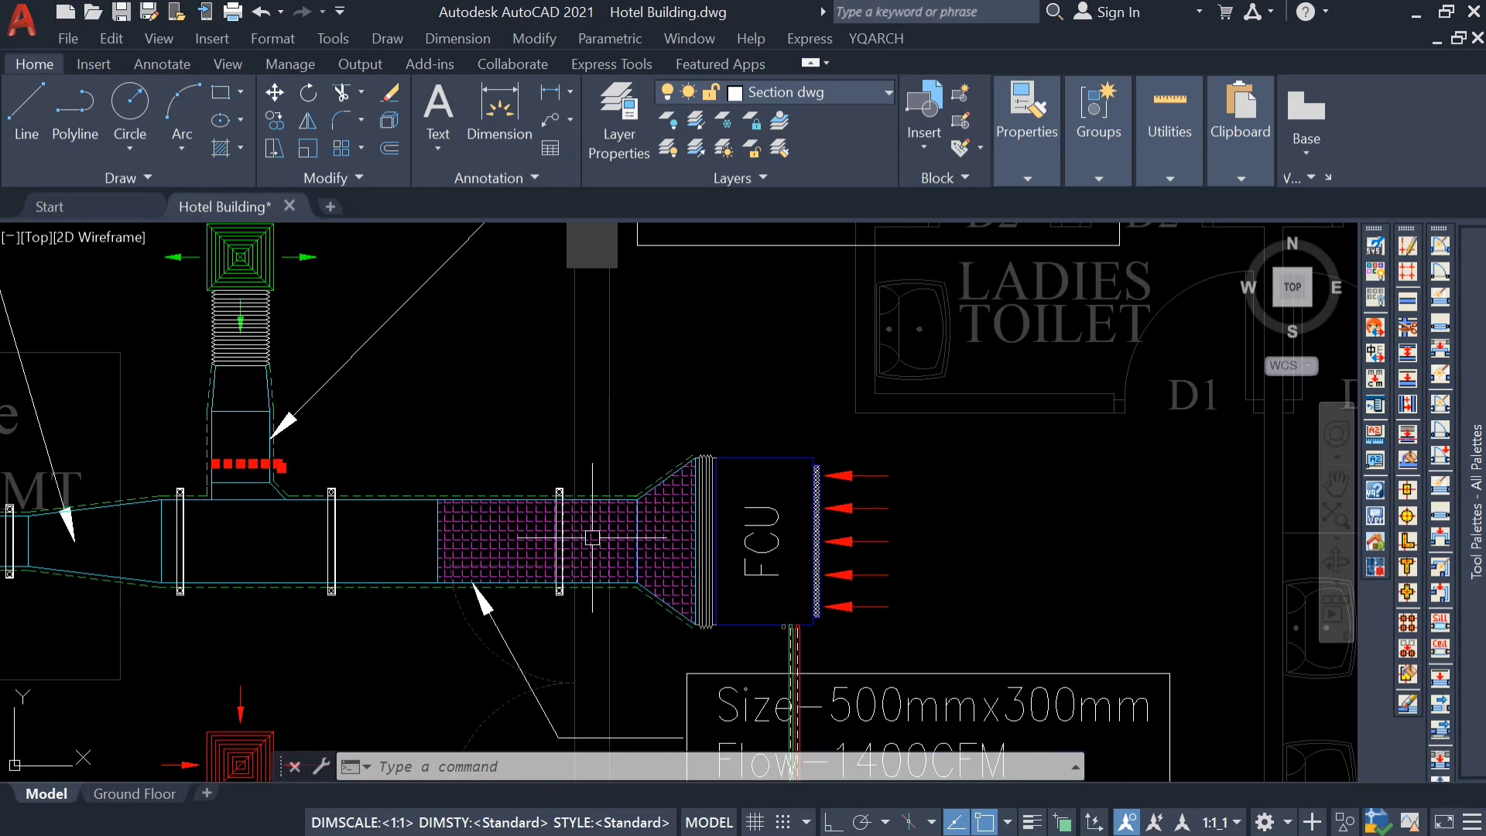
{"action": "scroll", "coordinate": [525, 537], "scroll_direction": "down", "scroll_amount": 6}
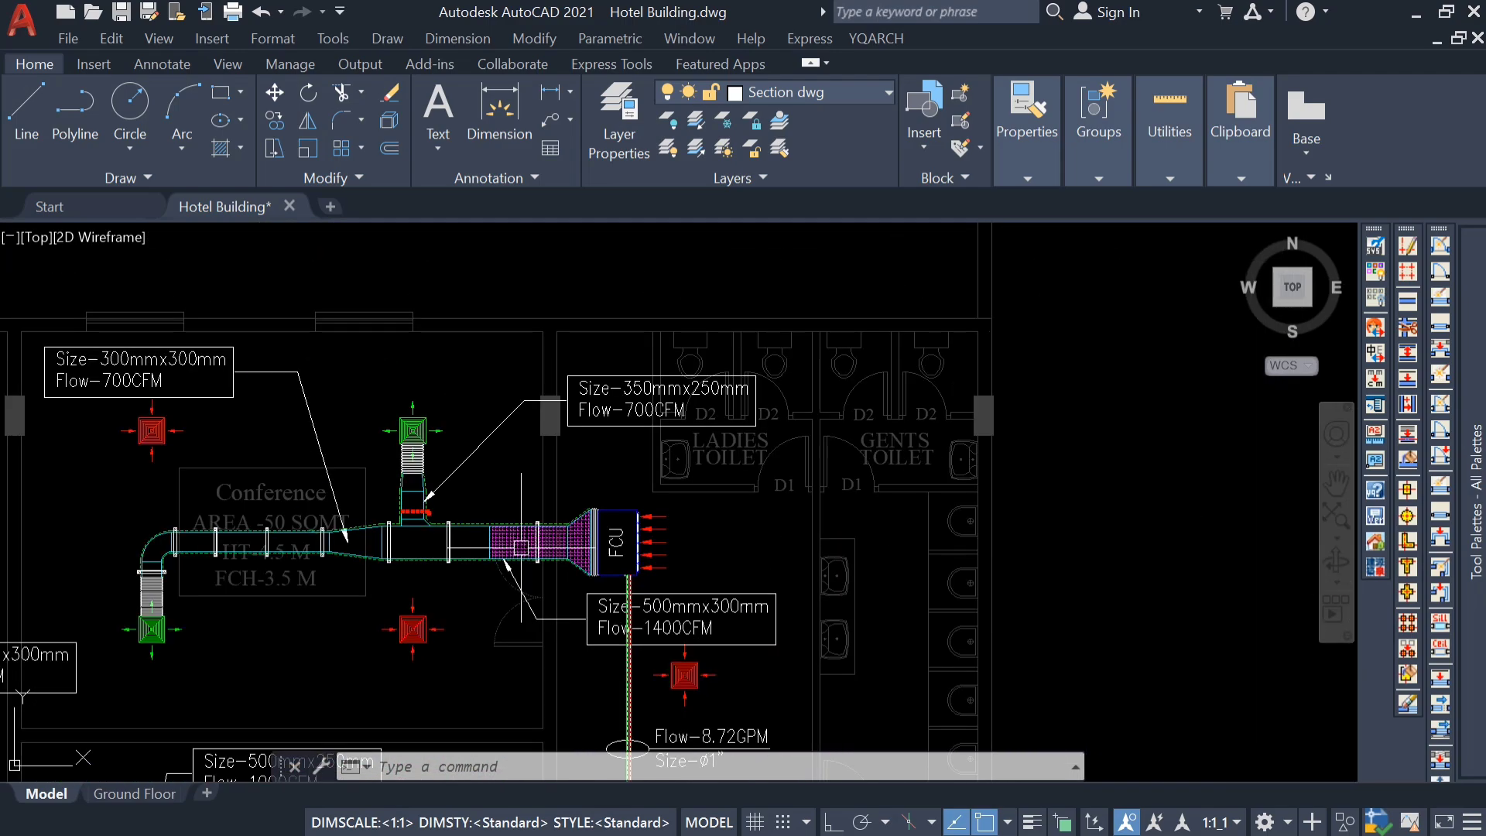
{"action": "middle_click_drag", "start_coordinate": [988, 564], "coordinate": [362, 543]}
{"action": "scroll", "coordinate": [770, 372], "scroll_direction": "down", "scroll_amount": 4}
{"action": "scroll", "coordinate": [827, 540], "scroll_direction": "up", "scroll_amount": 10}
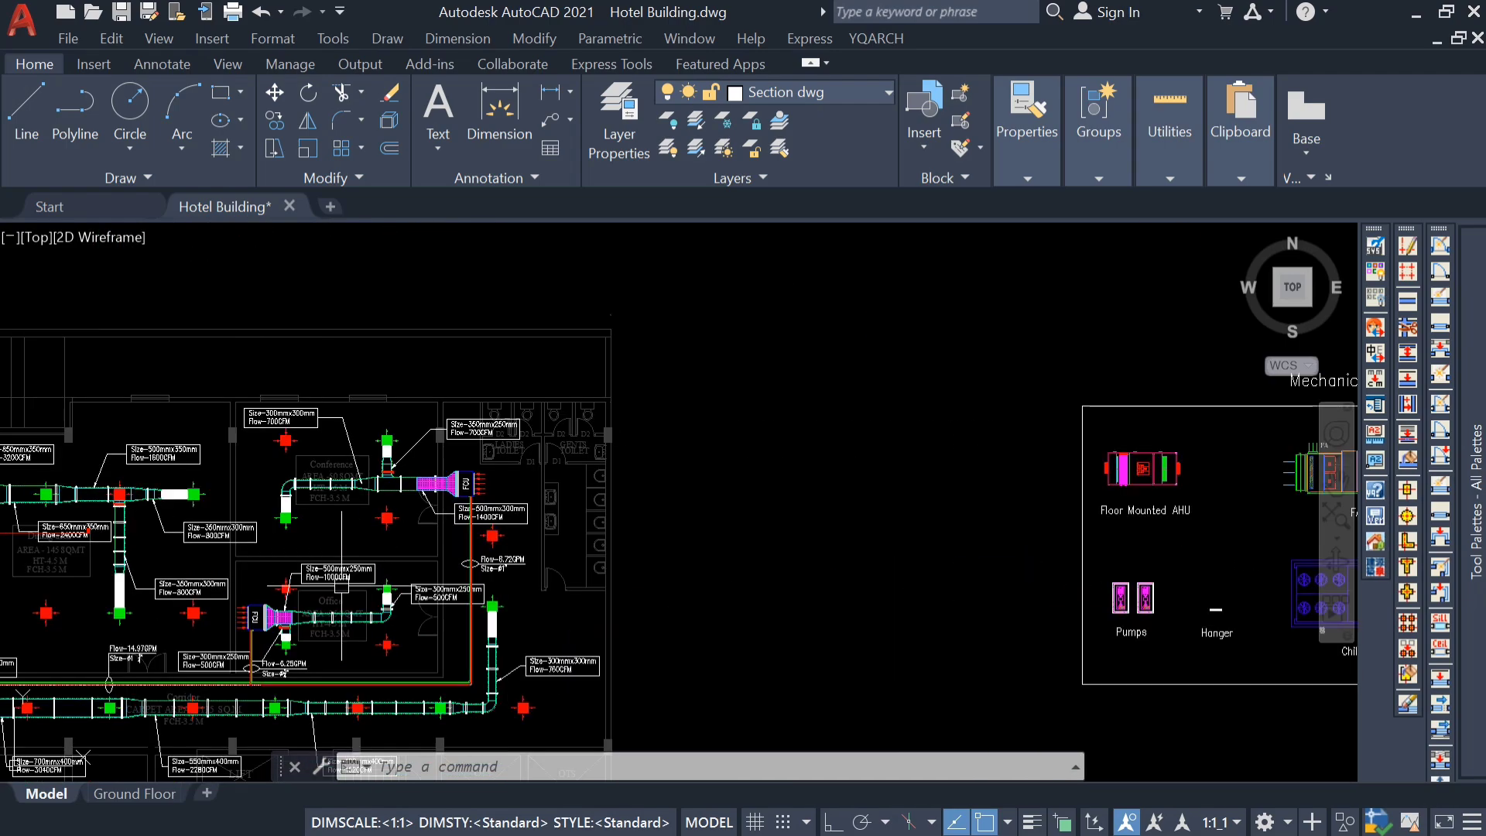
{"action": "scroll", "coordinate": [827, 540], "scroll_direction": "up", "scroll_amount": 6}
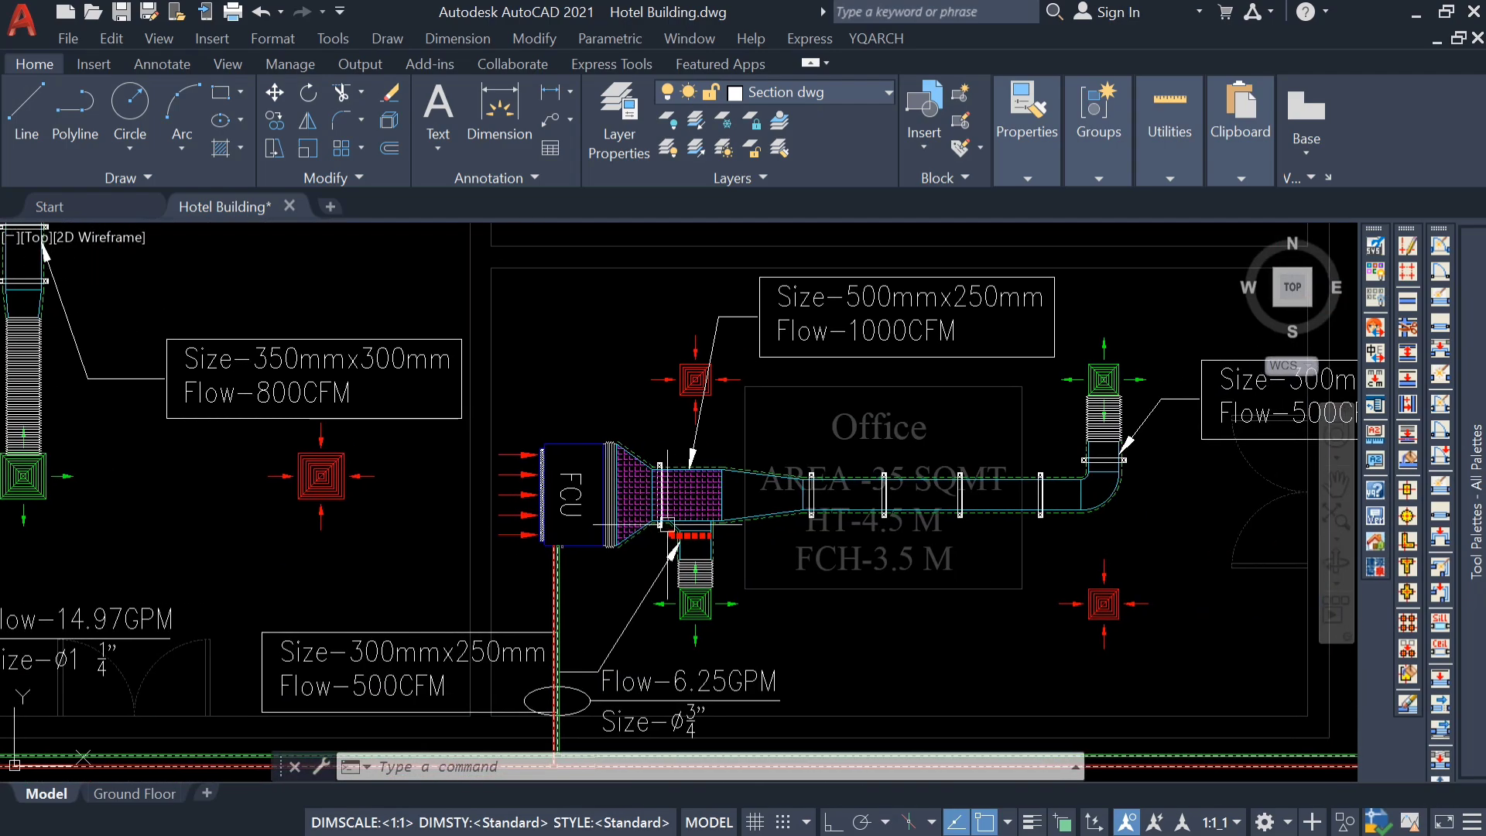
{"action": "scroll", "coordinate": [607, 475], "scroll_direction": "down", "scroll_amount": 8}
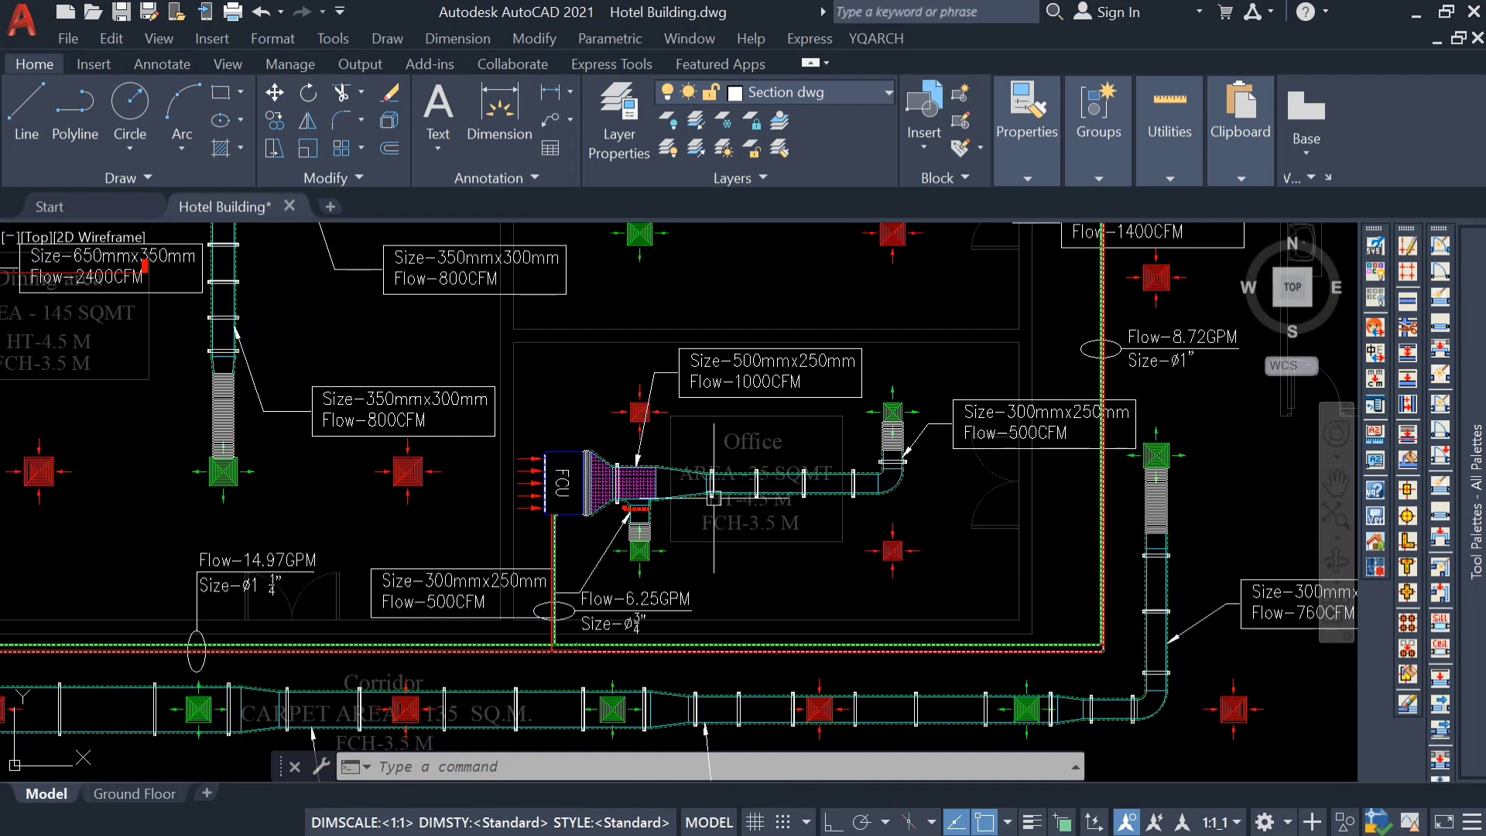
{"action": "middle_click_drag", "start_coordinate": [935, 534], "coordinate": [867, 294]}
{"action": "scroll", "coordinate": [866, 294], "scroll_direction": "up", "scroll_amount": 5}
Examine the lower rows of the legend table, from FLX Duct through SAD, RAD and FAD to VCD
{"action": "scroll", "coordinate": [680, 421], "scroll_direction": "up", "scroll_amount": 4}
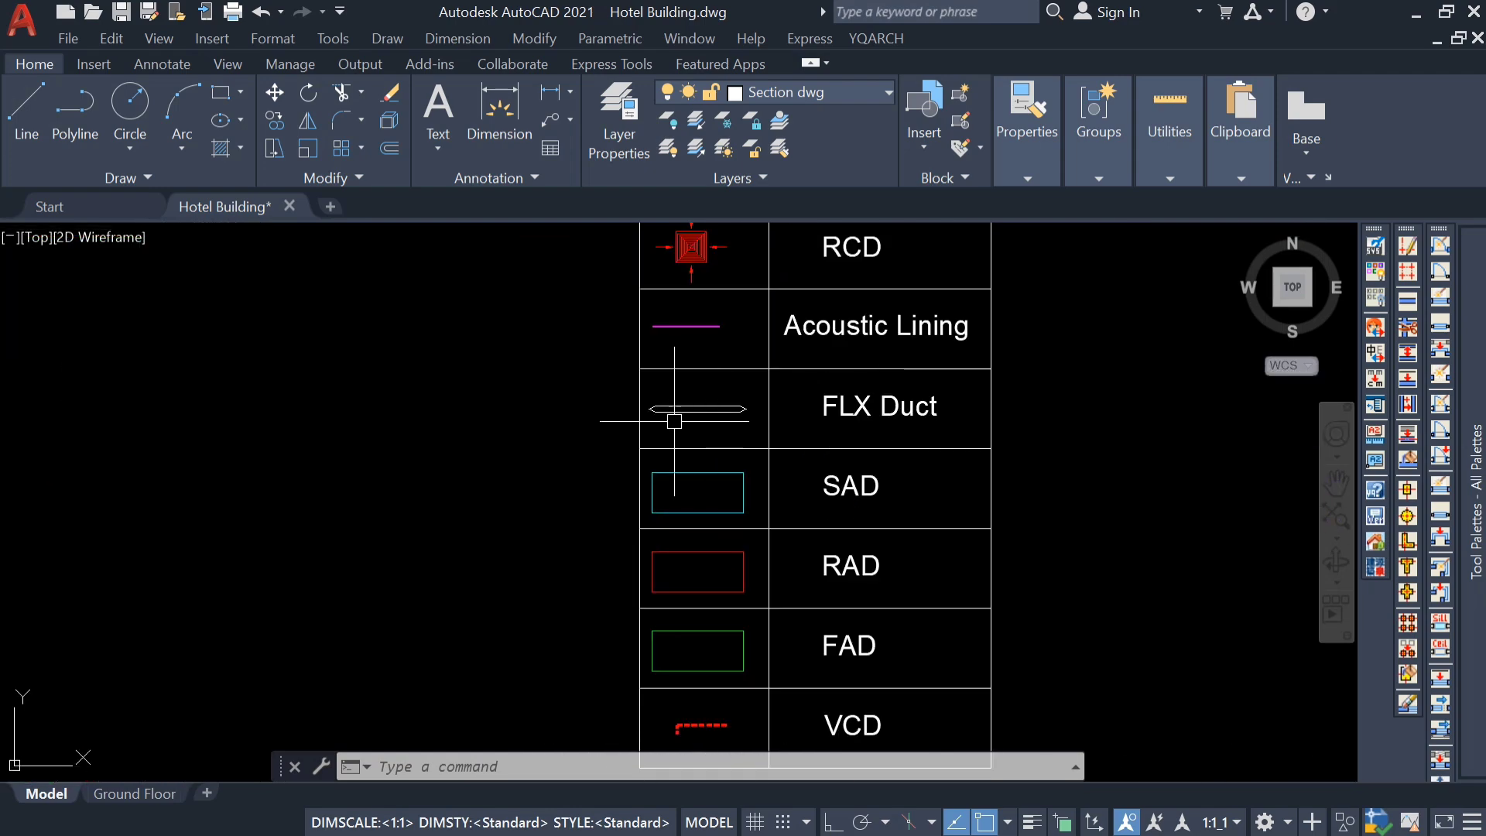
{"action": "scroll", "coordinate": [820, 509], "scroll_direction": "down", "scroll_amount": 3}
{"action": "scroll", "coordinate": [673, 461], "scroll_direction": "up", "scroll_amount": 1}
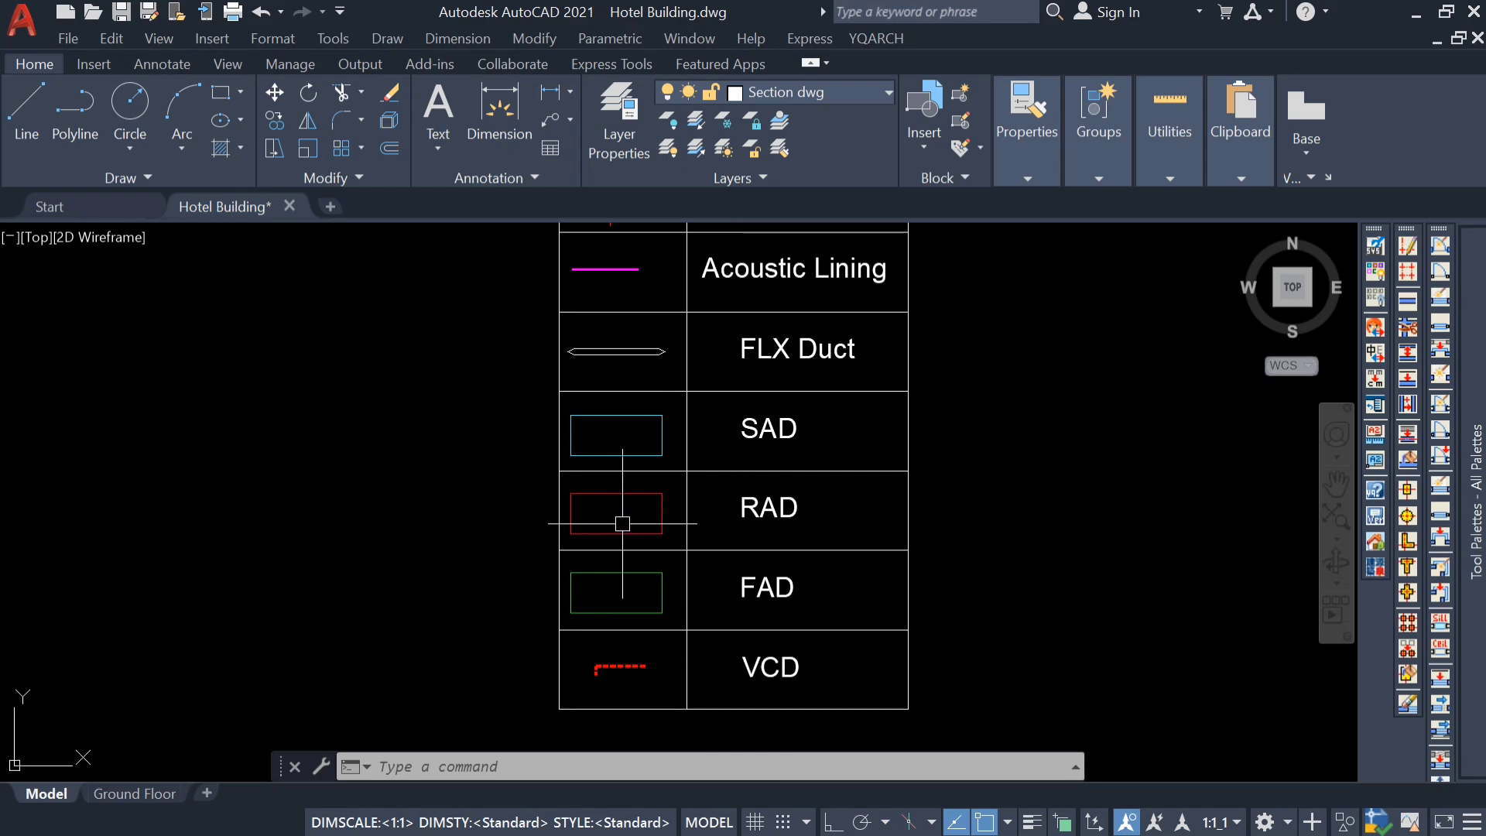
{"action": "scroll", "coordinate": [680, 513], "scroll_direction": "down", "scroll_amount": 5}
{"action": "mouse_move", "coordinate": [569, 484]}
{"action": "middle_mouse_down"}
{"action": "mouse_move", "coordinate": [680, 508]}
{"action": "mouse_move", "coordinate": [707, 478]}
{"action": "middle_mouse_up"}
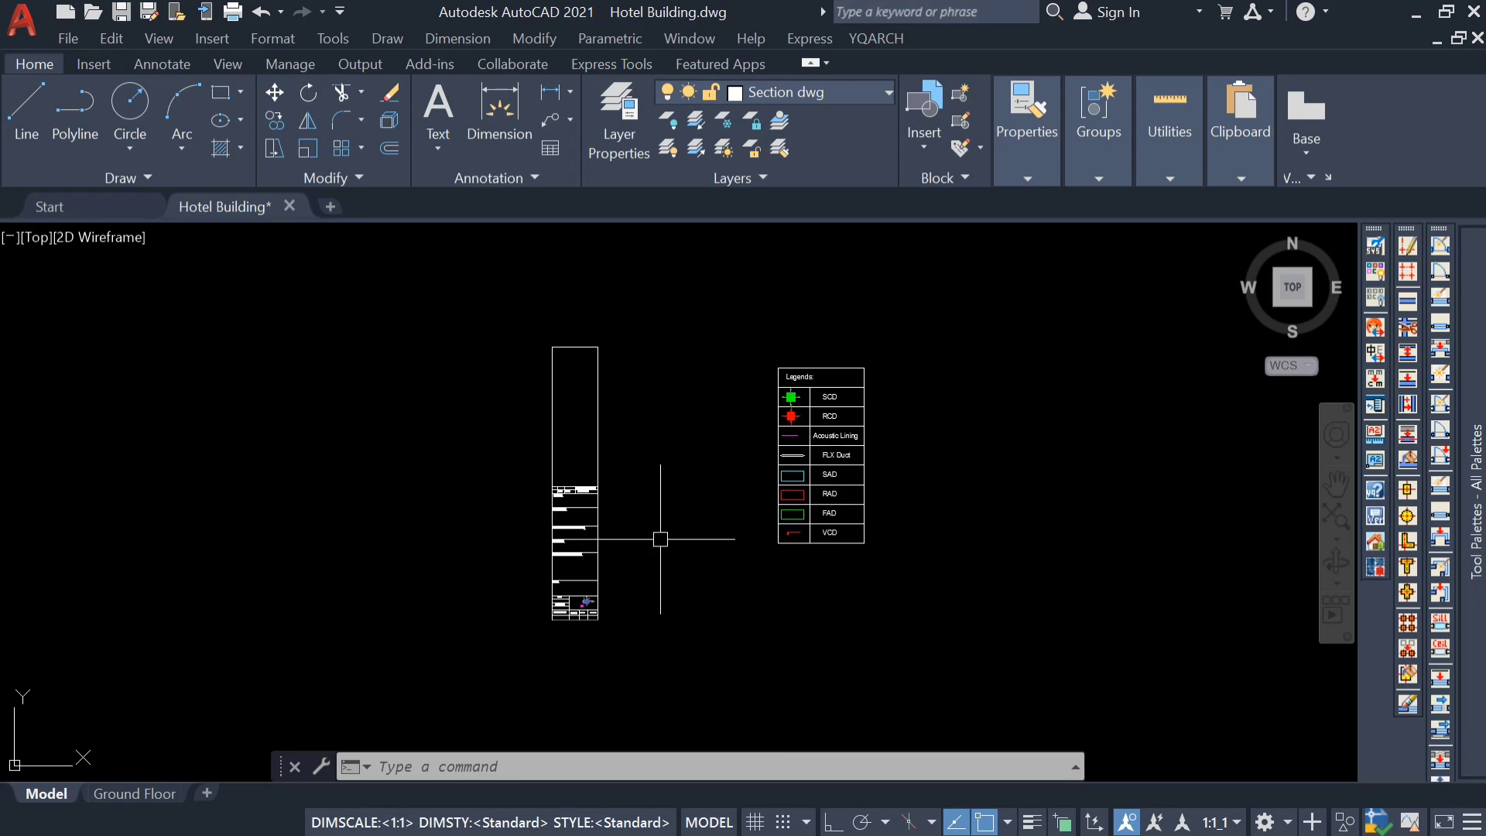
Switch to the Ground Floor layout and look over the sheet and the space beside it
{"action": "left_click", "coordinate": [155, 794]}
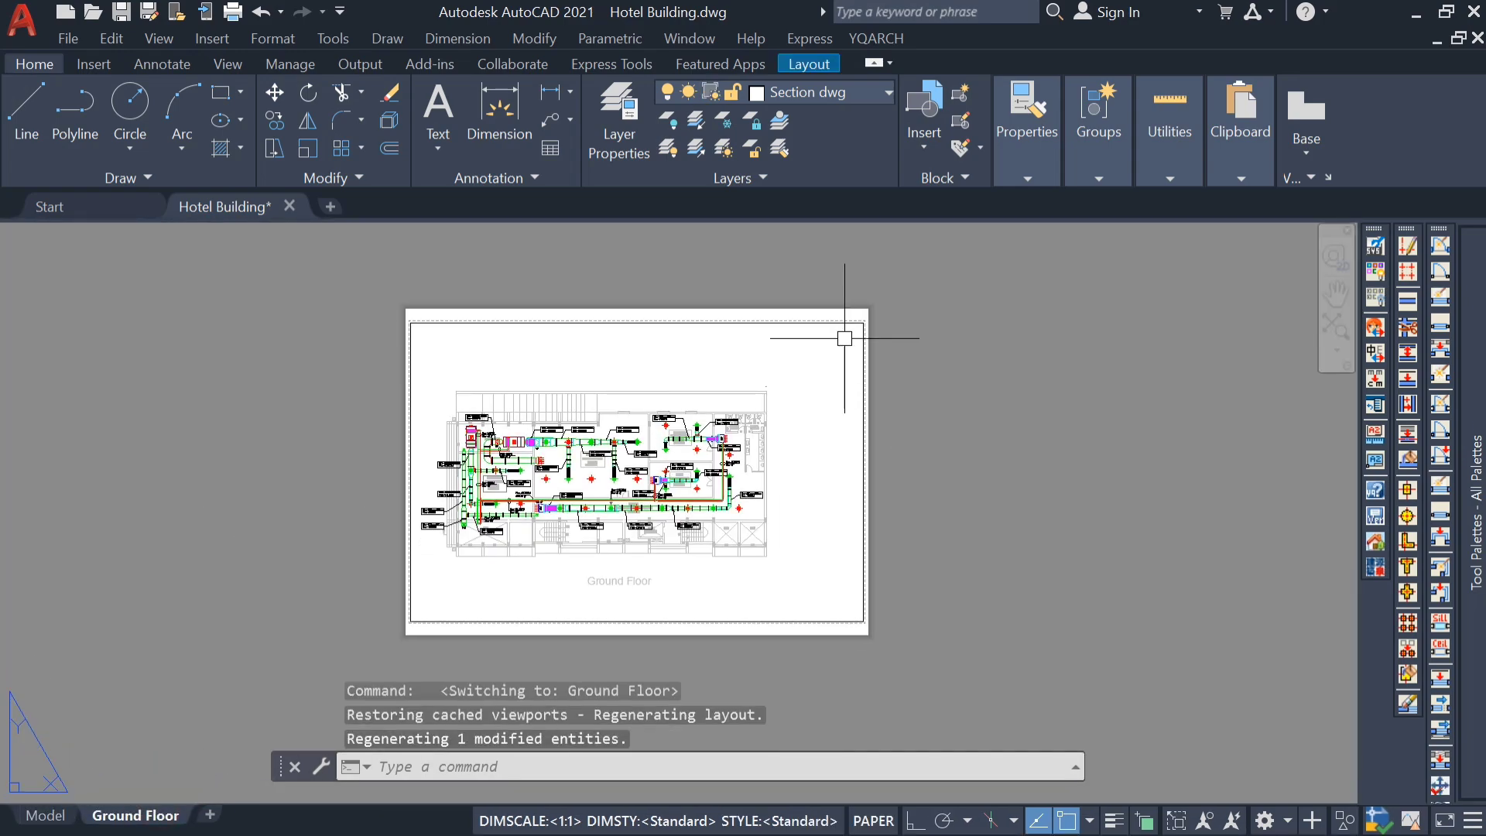
{"action": "scroll", "coordinate": [836, 327], "scroll_direction": "up", "scroll_amount": 2}
{"action": "scroll", "coordinate": [827, 325], "scroll_direction": "down", "scroll_amount": 4}
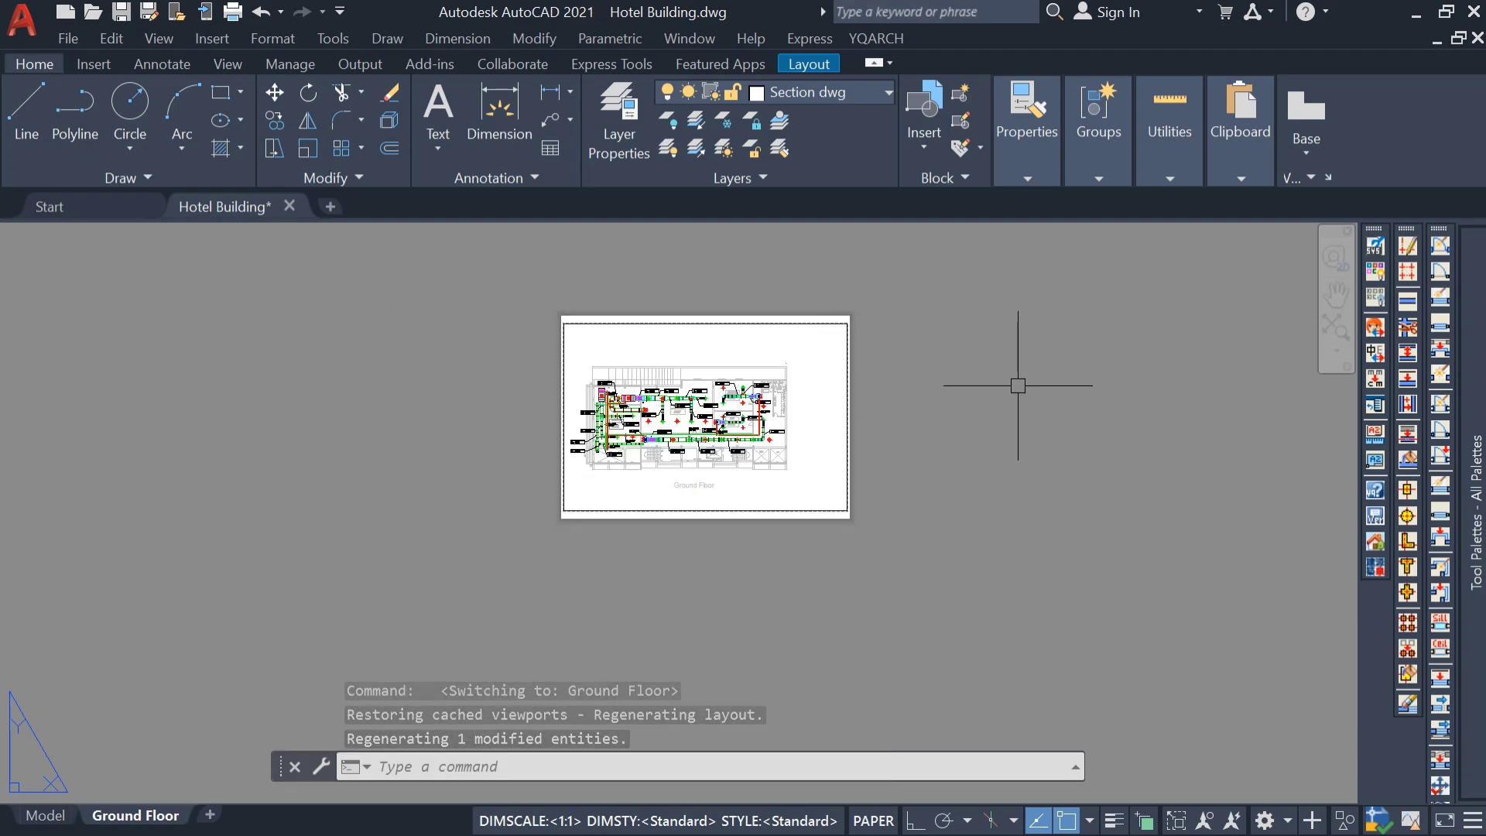
{"action": "middle_click_drag", "start_coordinate": [1037, 385], "coordinate": [982, 417]}
{"action": "scroll", "coordinate": [758, 391], "scroll_direction": "up", "scroll_amount": 2}
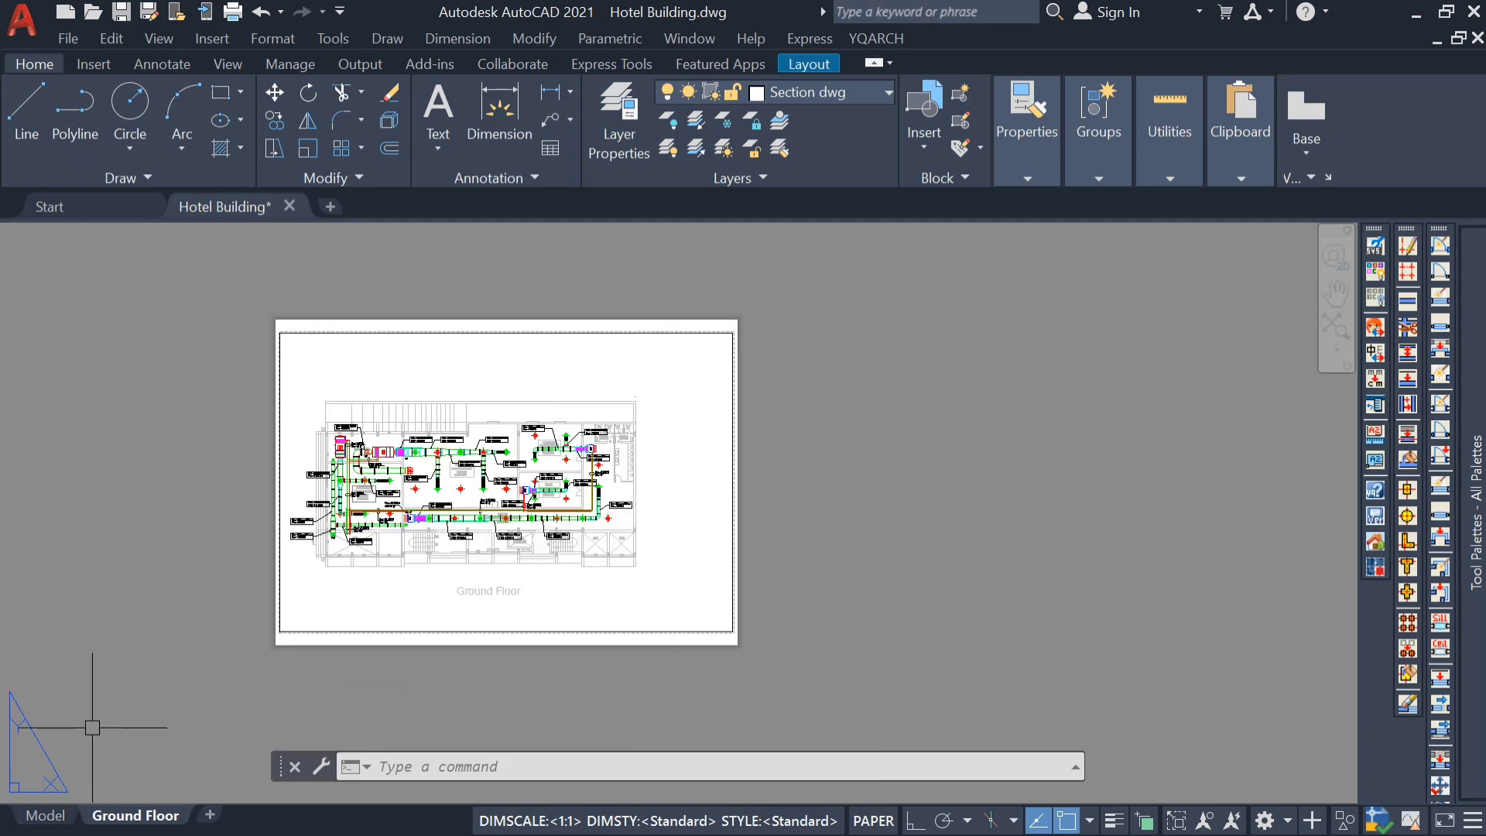
Return to model space and copy the whole title block strip with a base point on its long left edge
{"action": "left_click", "coordinate": [45, 815]}
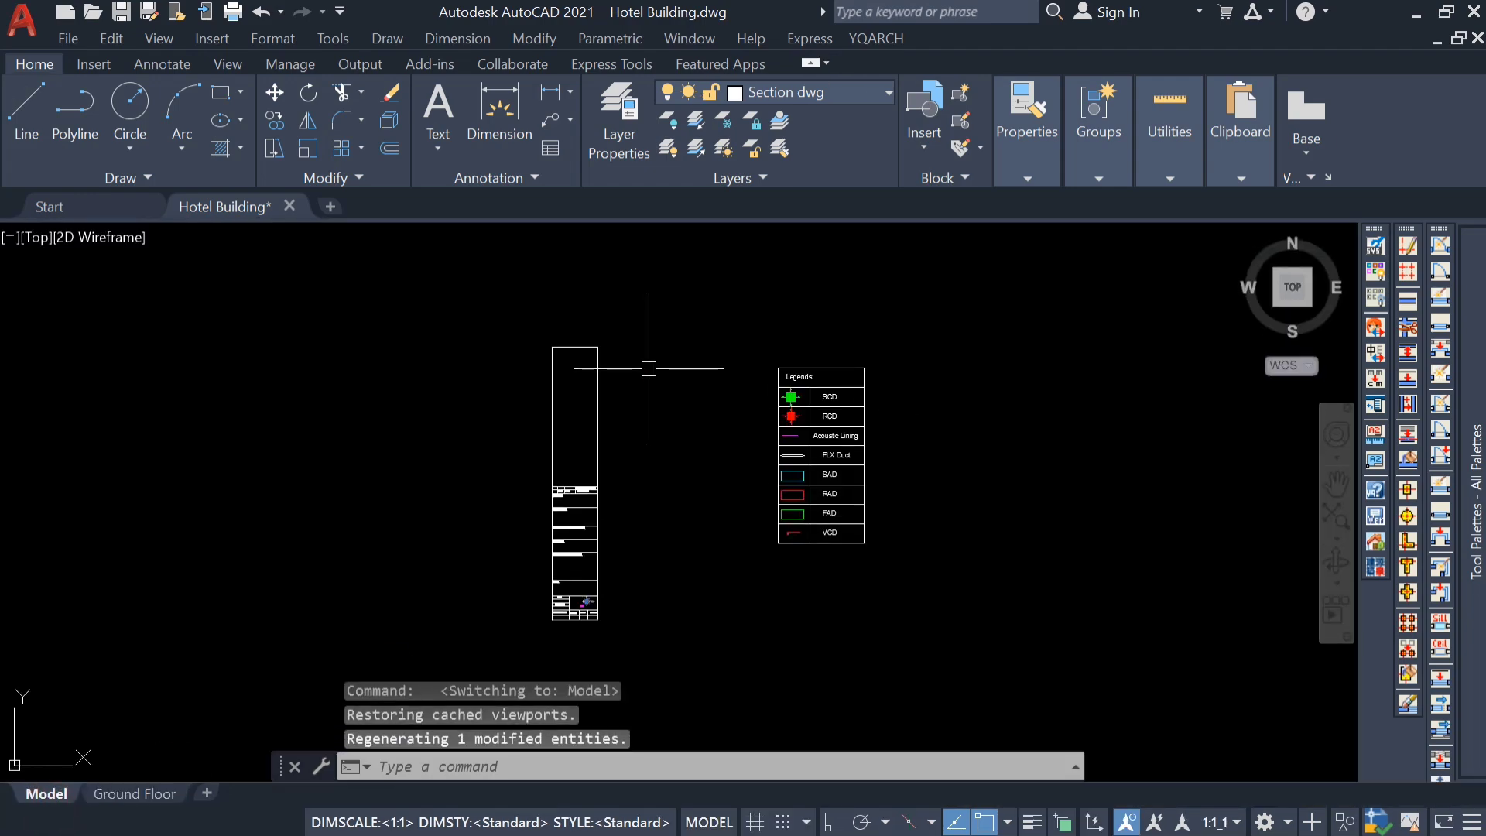
{"action": "scroll", "coordinate": [648, 368], "scroll_direction": "down", "scroll_amount": 2}
{"action": "left_click", "coordinate": [663, 320]}
{"action": "left_click", "coordinate": [527, 566]}
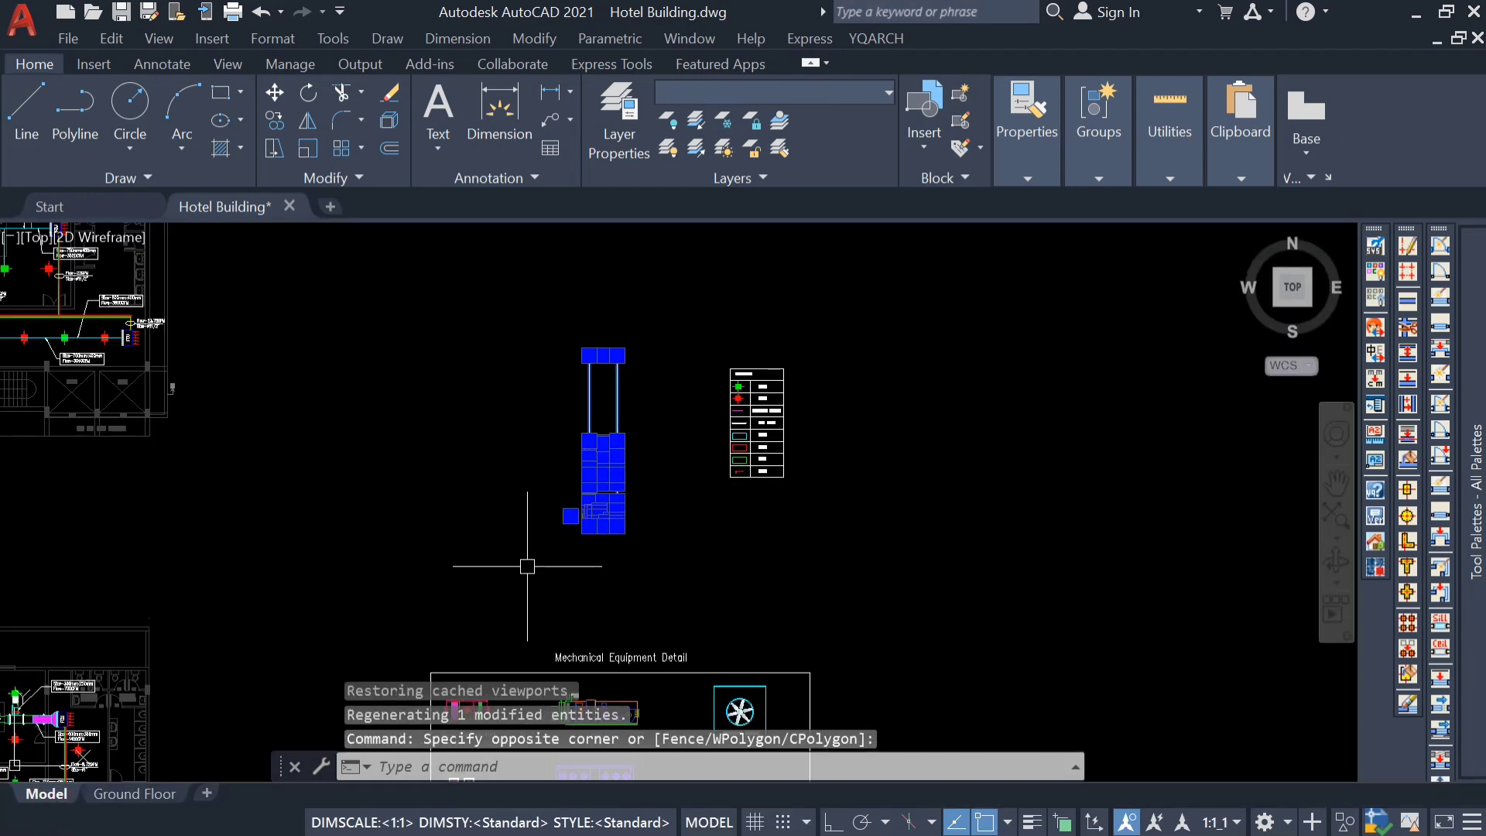
{"action": "key", "text": "ctrl+shift+c"}
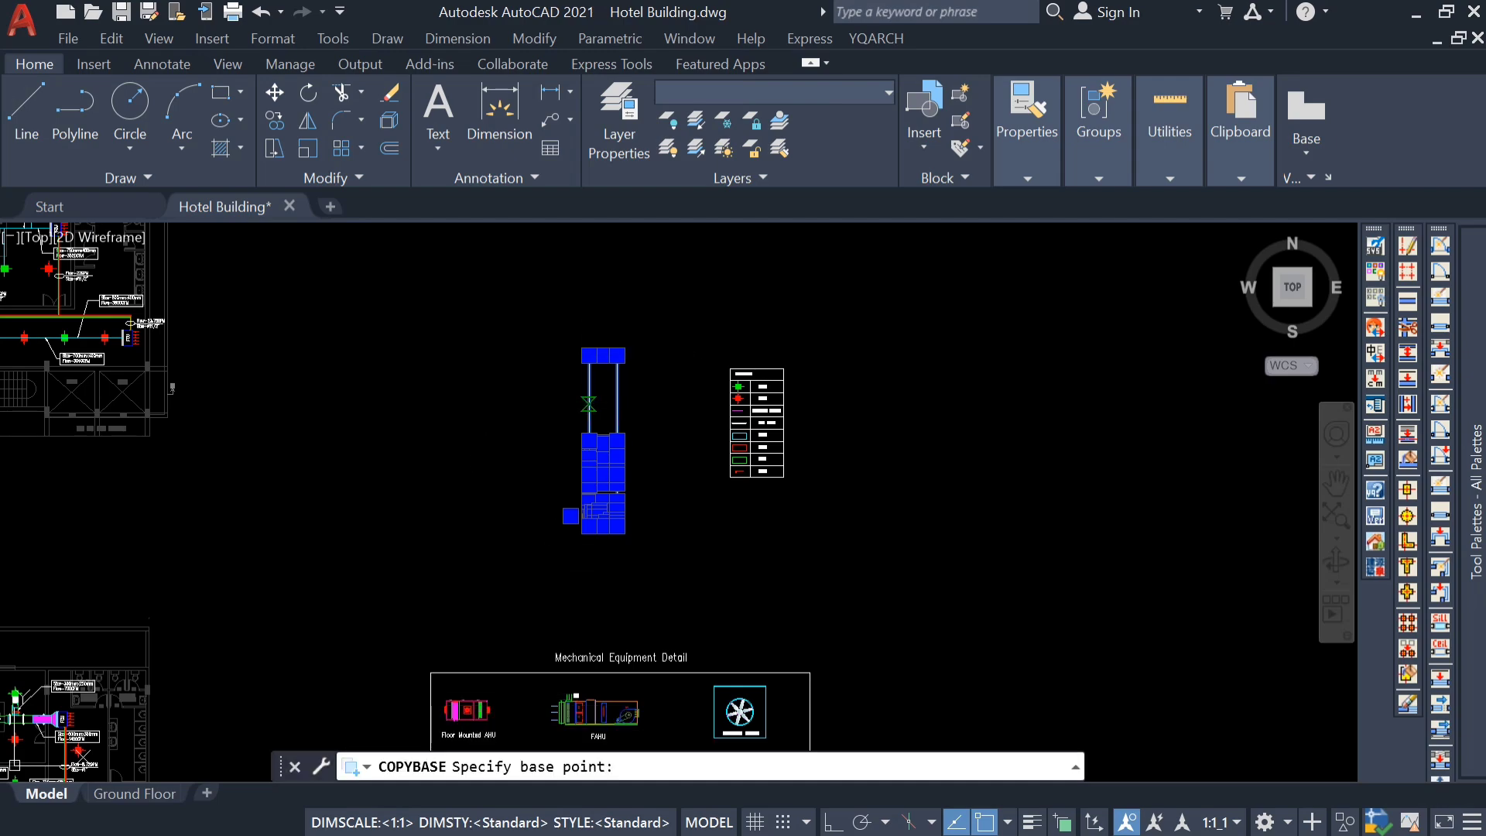
{"action": "left_click", "coordinate": [588, 403]}
Paste the title block strip as a block into the Ground Floor layout, beside the sheet
{"action": "left_click", "coordinate": [140, 793]}
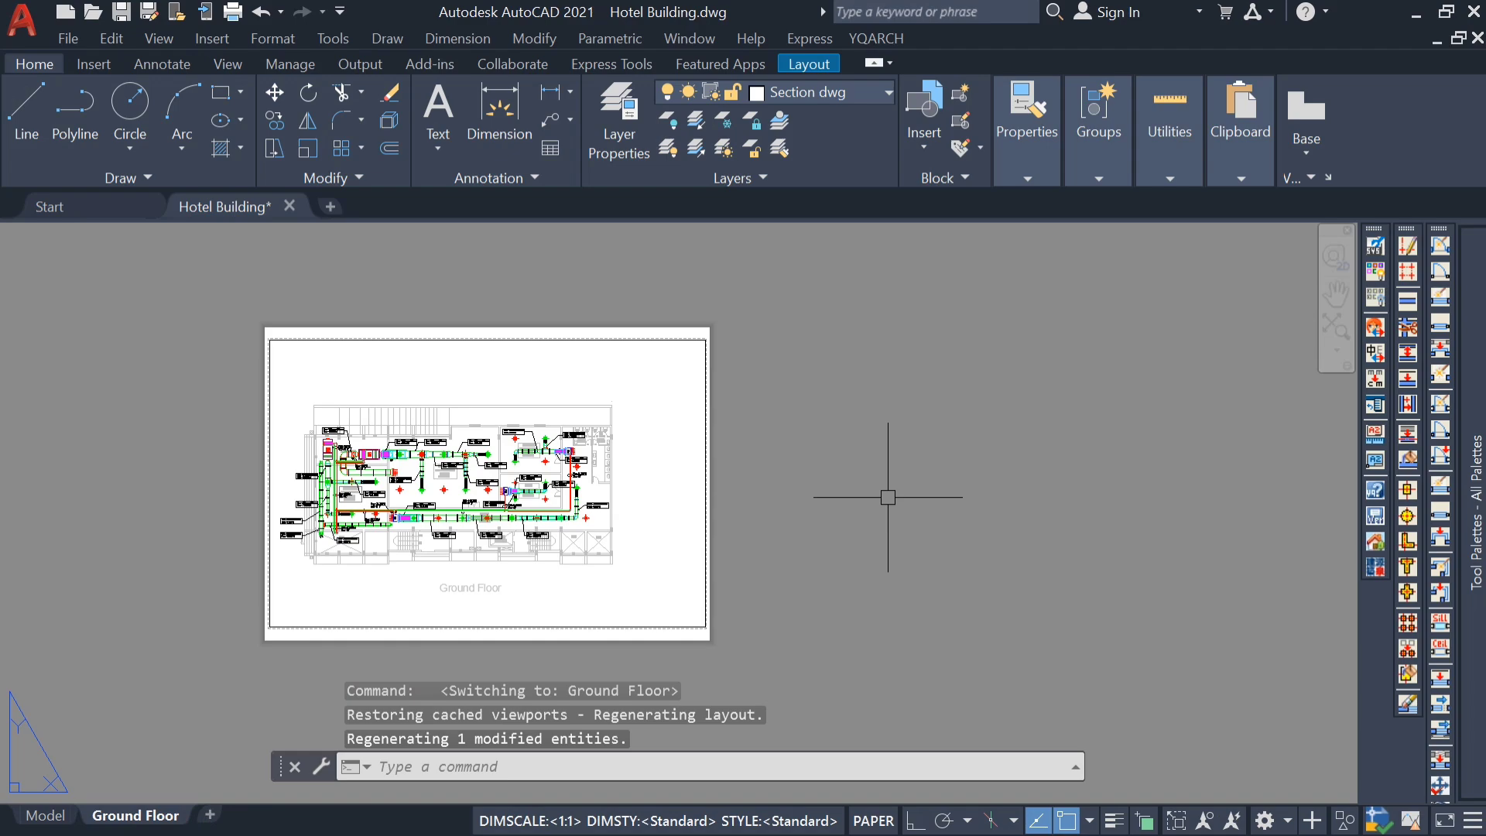
{"action": "key", "text": "ctrl+shift+v"}
{"action": "scroll", "coordinate": [898, 491], "scroll_direction": "down", "scroll_amount": 3}
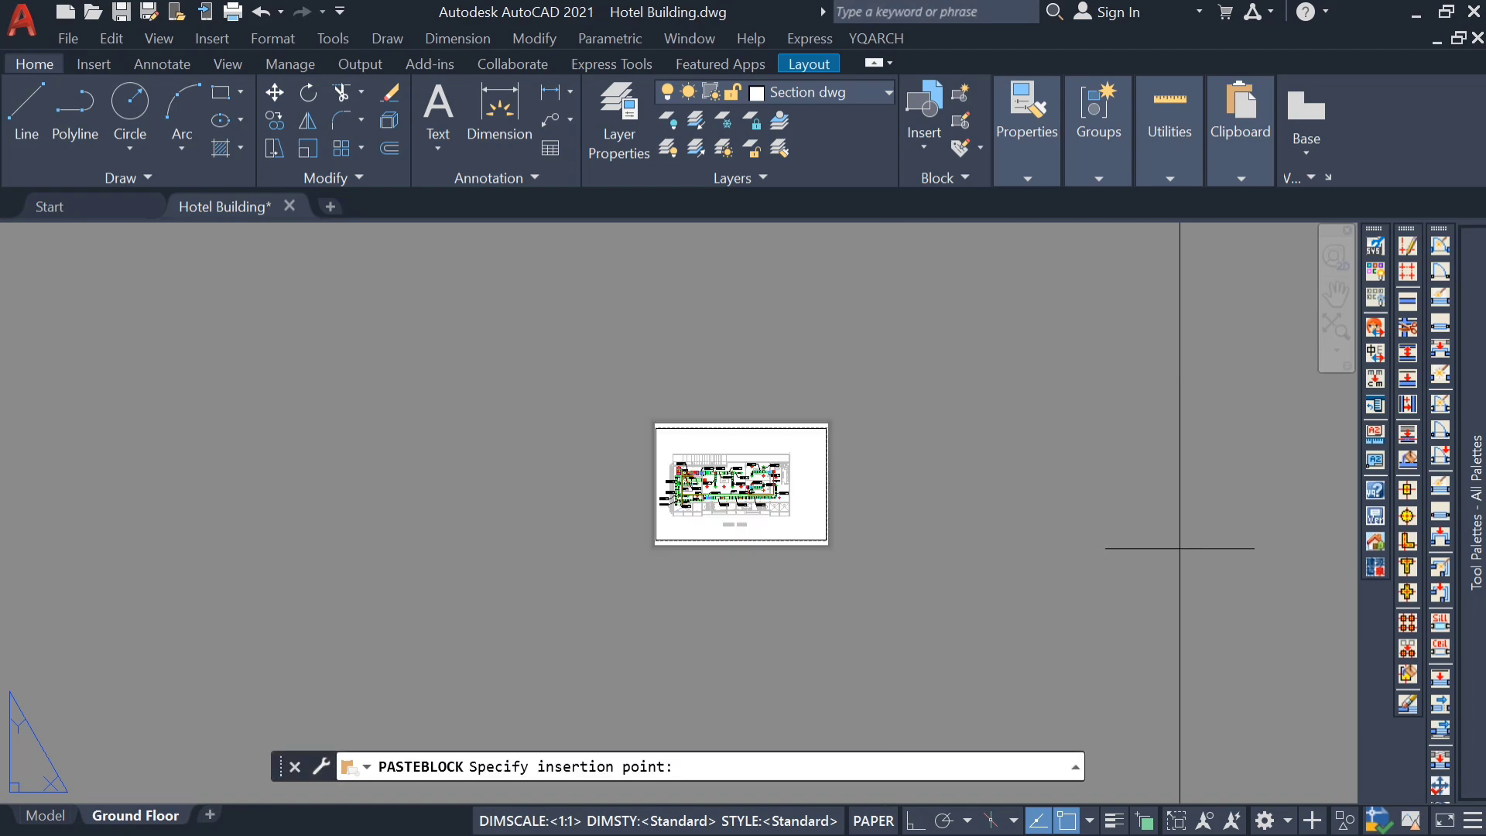
{"action": "left_click", "coordinate": [1061, 554]}
{"action": "scroll", "coordinate": [988, 520], "scroll_direction": "down", "scroll_amount": 5}
{"action": "left_click", "coordinate": [1061, 480]}
Scale the pasted title block down freehand so that it is close to the sheet's size
{"action": "middle_click_drag", "start_coordinate": [1129, 577], "coordinate": [999, 437]}
{"action": "type", "text": "sc"}
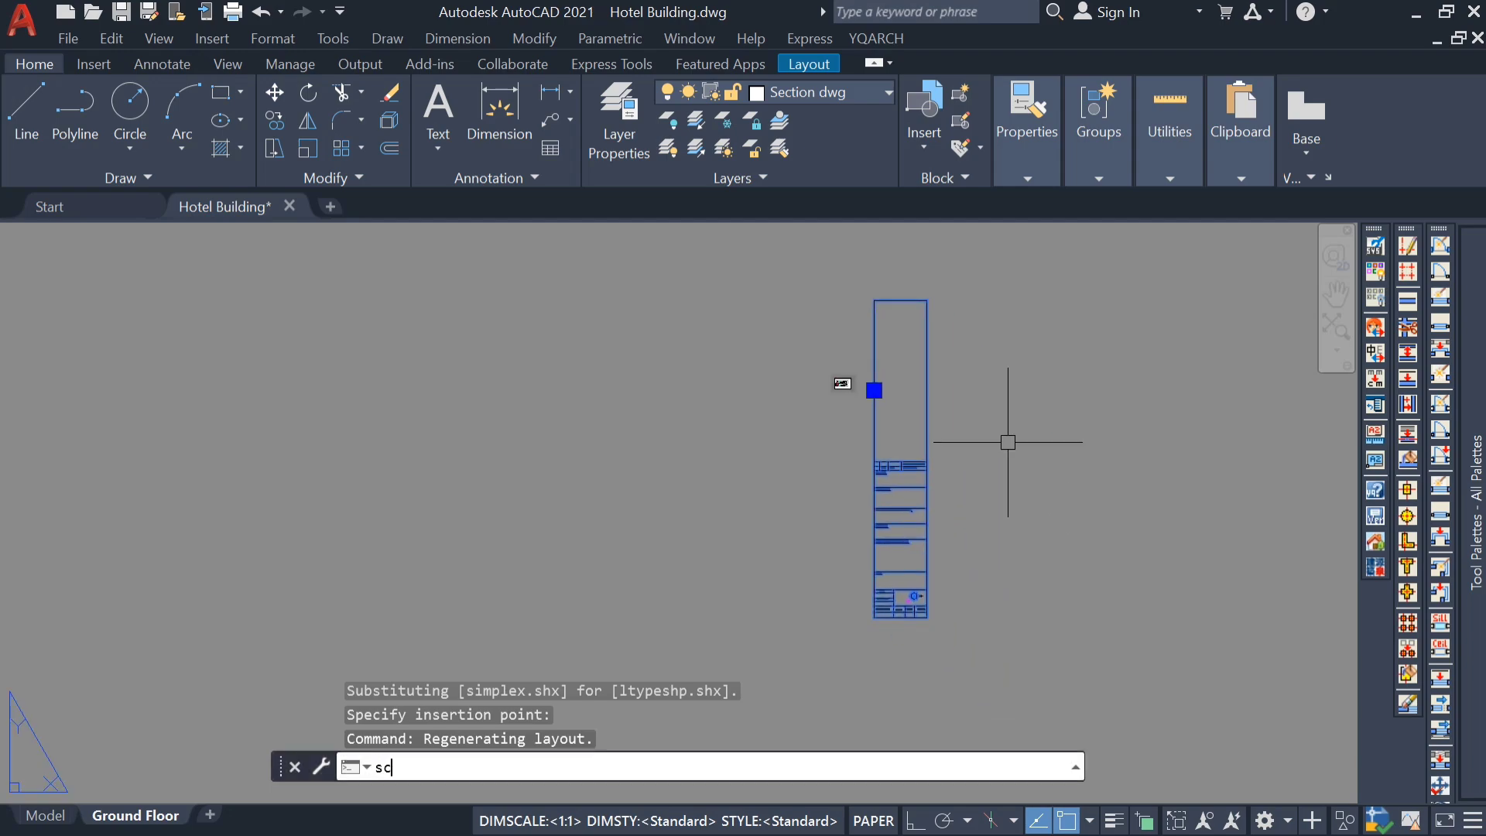
{"action": "key", "text": "Return"}
{"action": "left_click", "coordinate": [984, 512]}
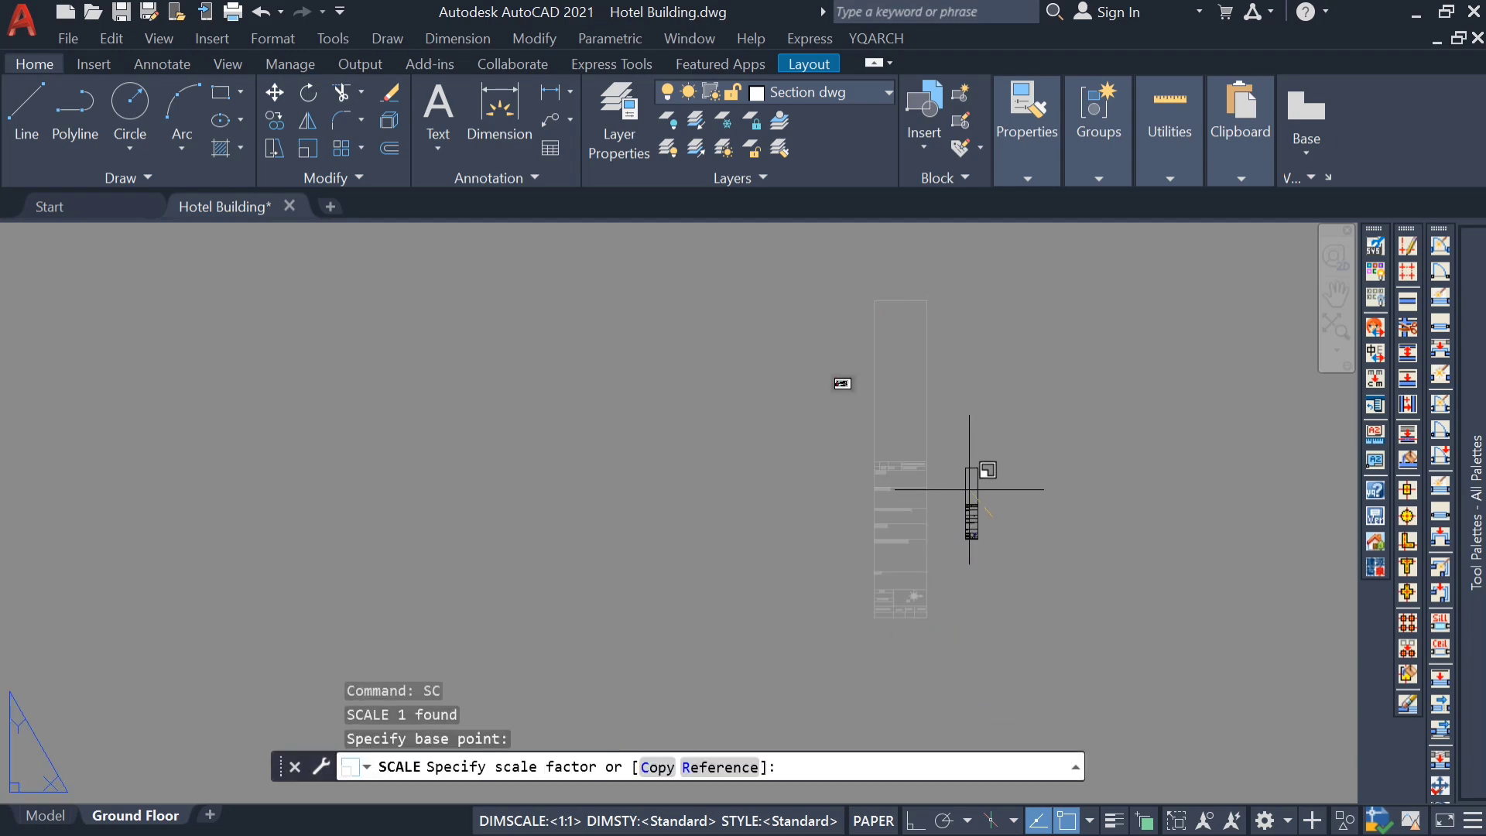
{"action": "key", "text": "Escape"}
Move the reduced title block next to the right side of the sheet
{"action": "left_click", "coordinate": [994, 514]}
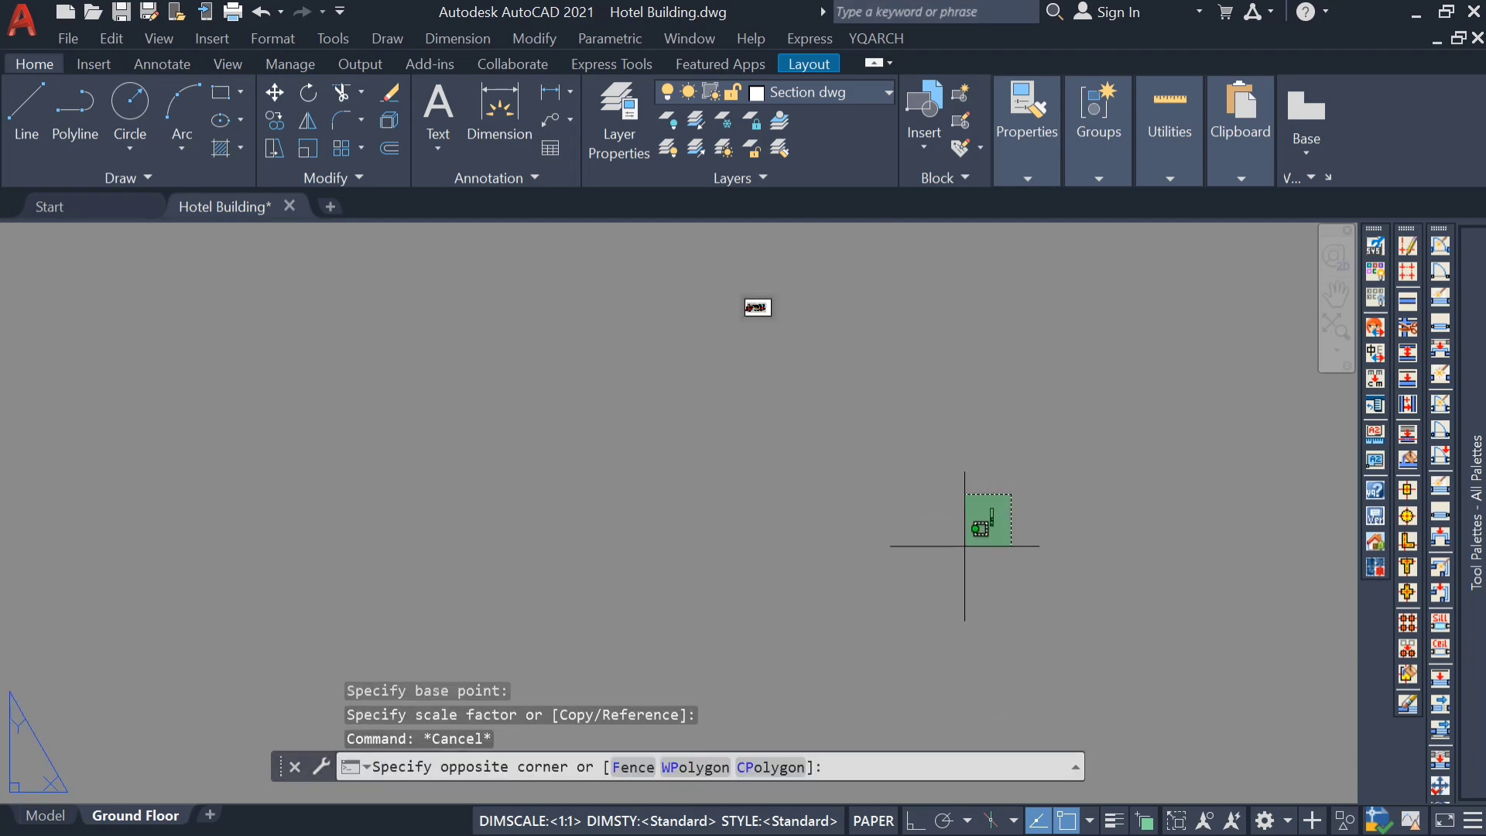
{"action": "type", "text": "m"}
{"action": "key", "text": "Return"}
{"action": "left_click", "coordinate": [1120, 556]}
{"action": "scroll", "coordinate": [898, 371], "scroll_direction": "up", "scroll_amount": 2}
{"action": "scroll", "coordinate": [913, 495], "scroll_direction": "down", "scroll_amount": 5}
{"action": "left_click", "coordinate": [955, 557]}
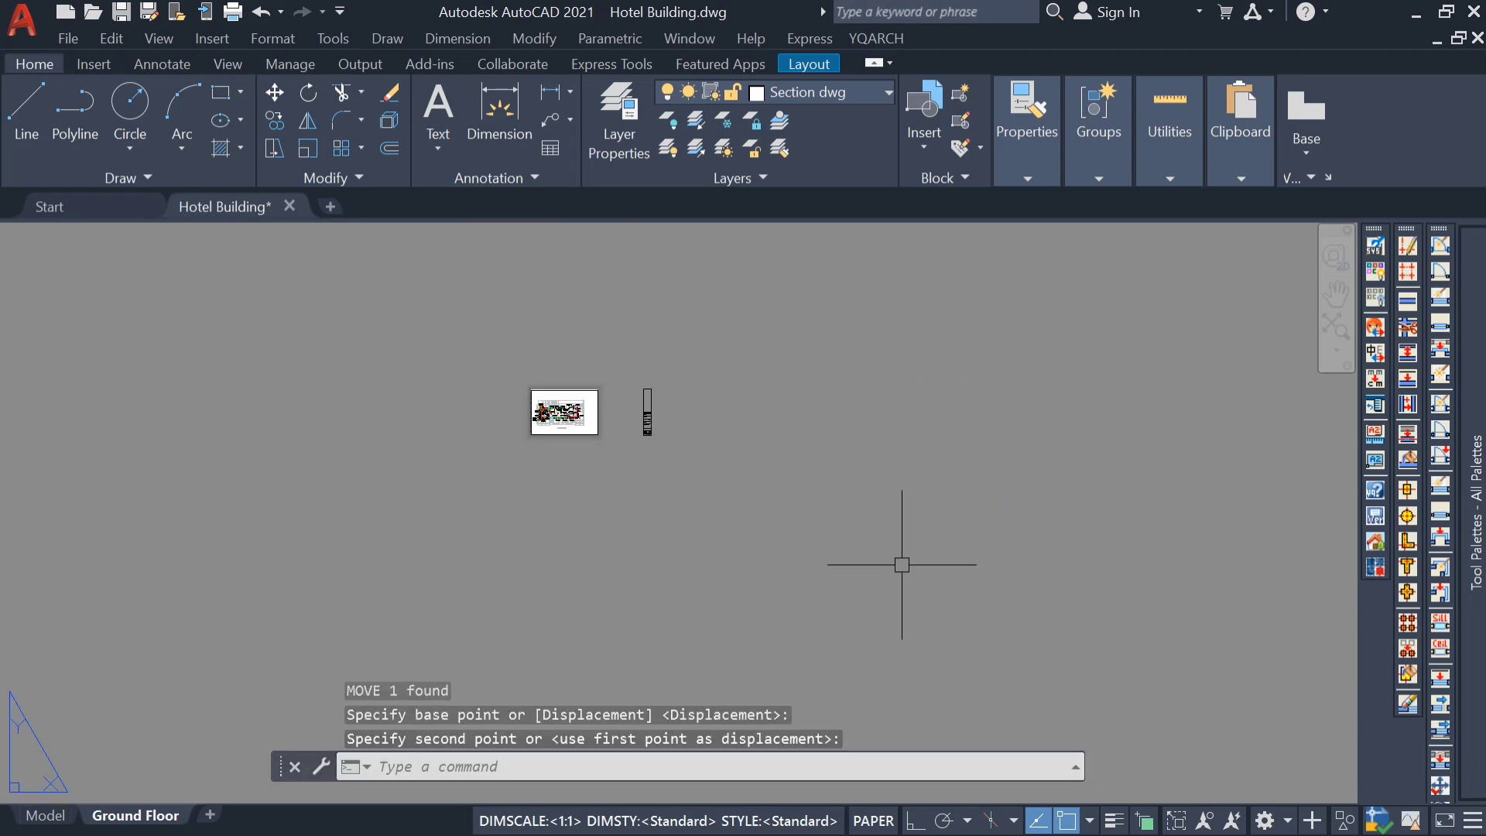
Add a linear dimension for the viewport frame's height, from its top edge to its bottom edge, placed left of the sheet
{"action": "scroll", "coordinate": [611, 418], "scroll_direction": "up", "scroll_amount": 6}
{"action": "middle_click_drag", "start_coordinate": [540, 407], "coordinate": [624, 474]}
{"action": "scroll", "coordinate": [653, 441], "scroll_direction": "up", "scroll_amount": 3}
{"action": "scroll", "coordinate": [653, 363], "scroll_direction": "down", "scroll_amount": 1}
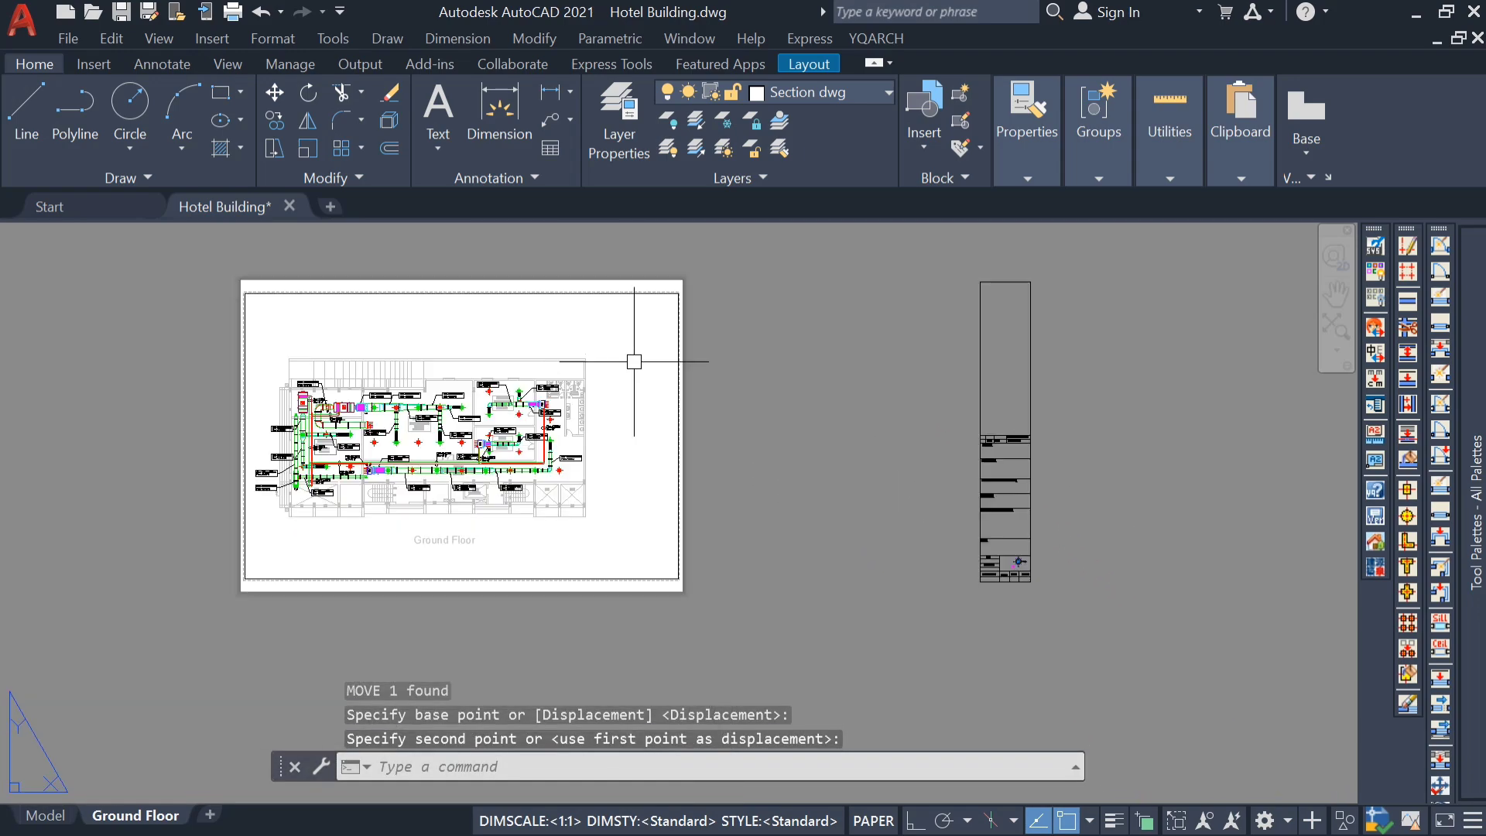
{"action": "type", "text": "Dli"}
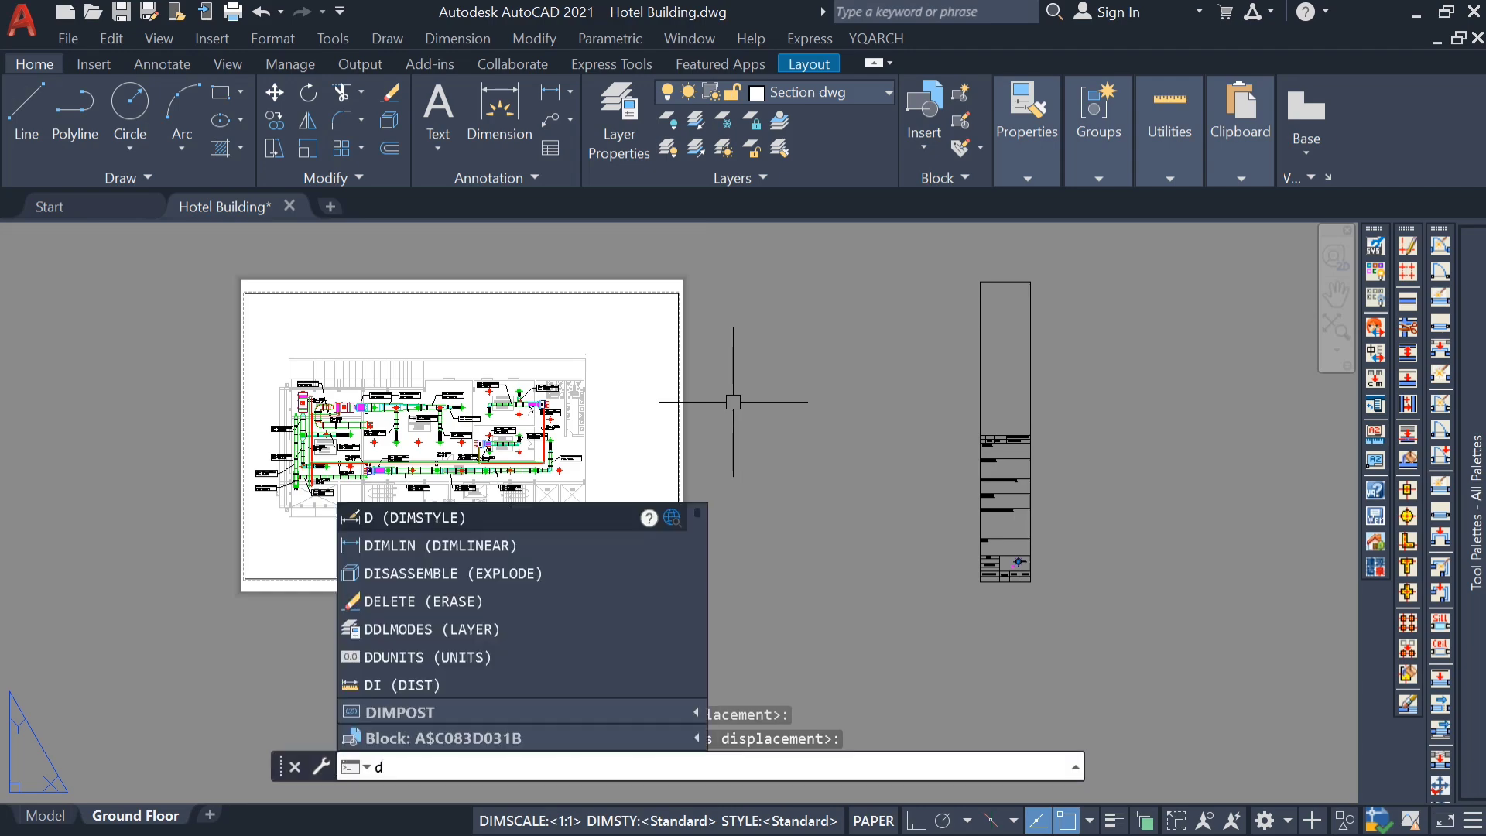
{"action": "key", "text": "Return"}
{"action": "scroll", "coordinate": [619, 287], "scroll_direction": "up", "scroll_amount": 5}
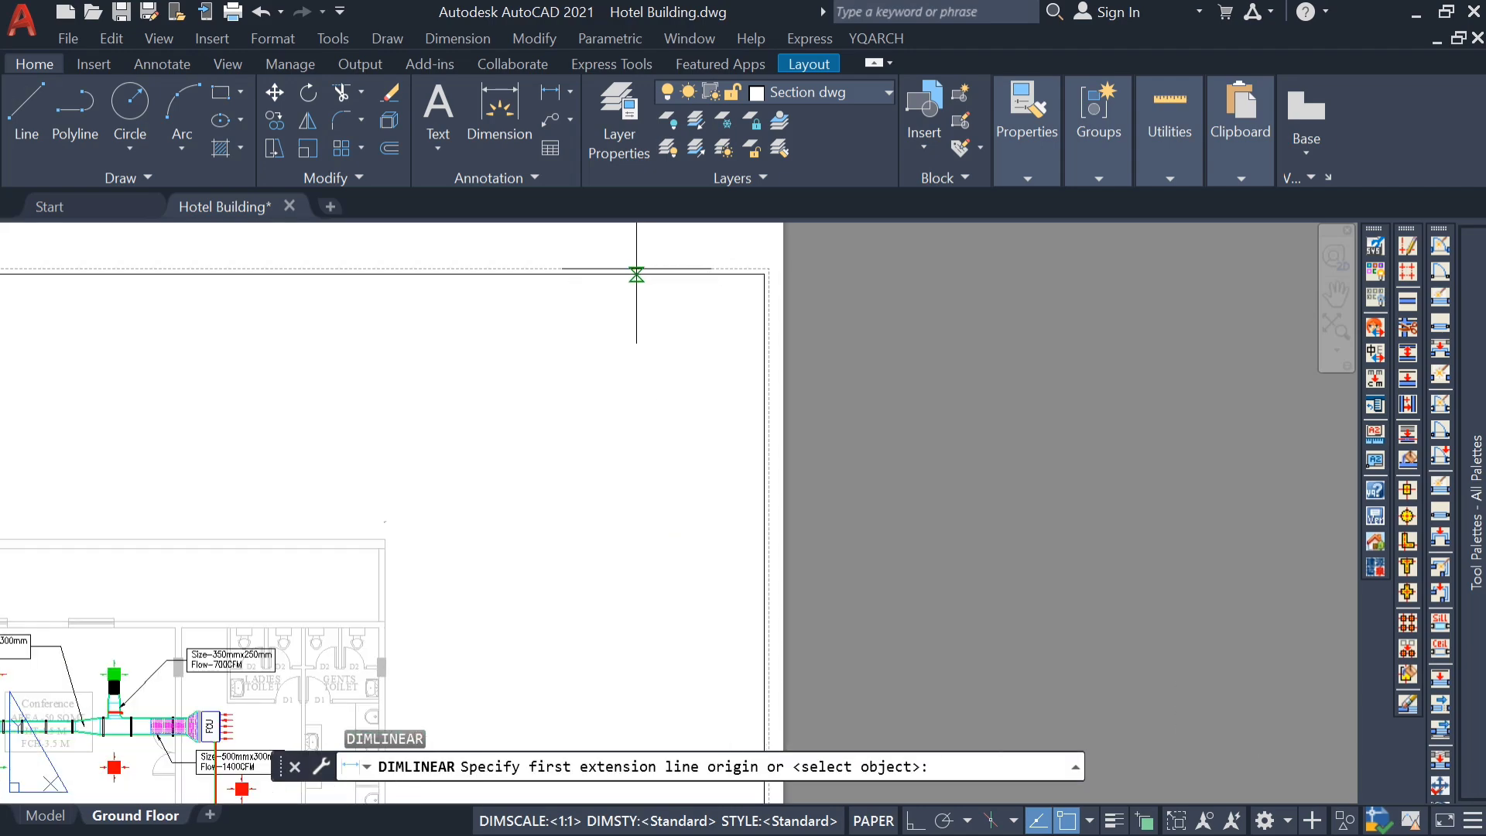
{"action": "left_click", "coordinate": [635, 277]}
{"action": "scroll", "coordinate": [635, 276], "scroll_direction": "down", "scroll_amount": 5}
{"action": "scroll", "coordinate": [635, 585], "scroll_direction": "up", "scroll_amount": 5}
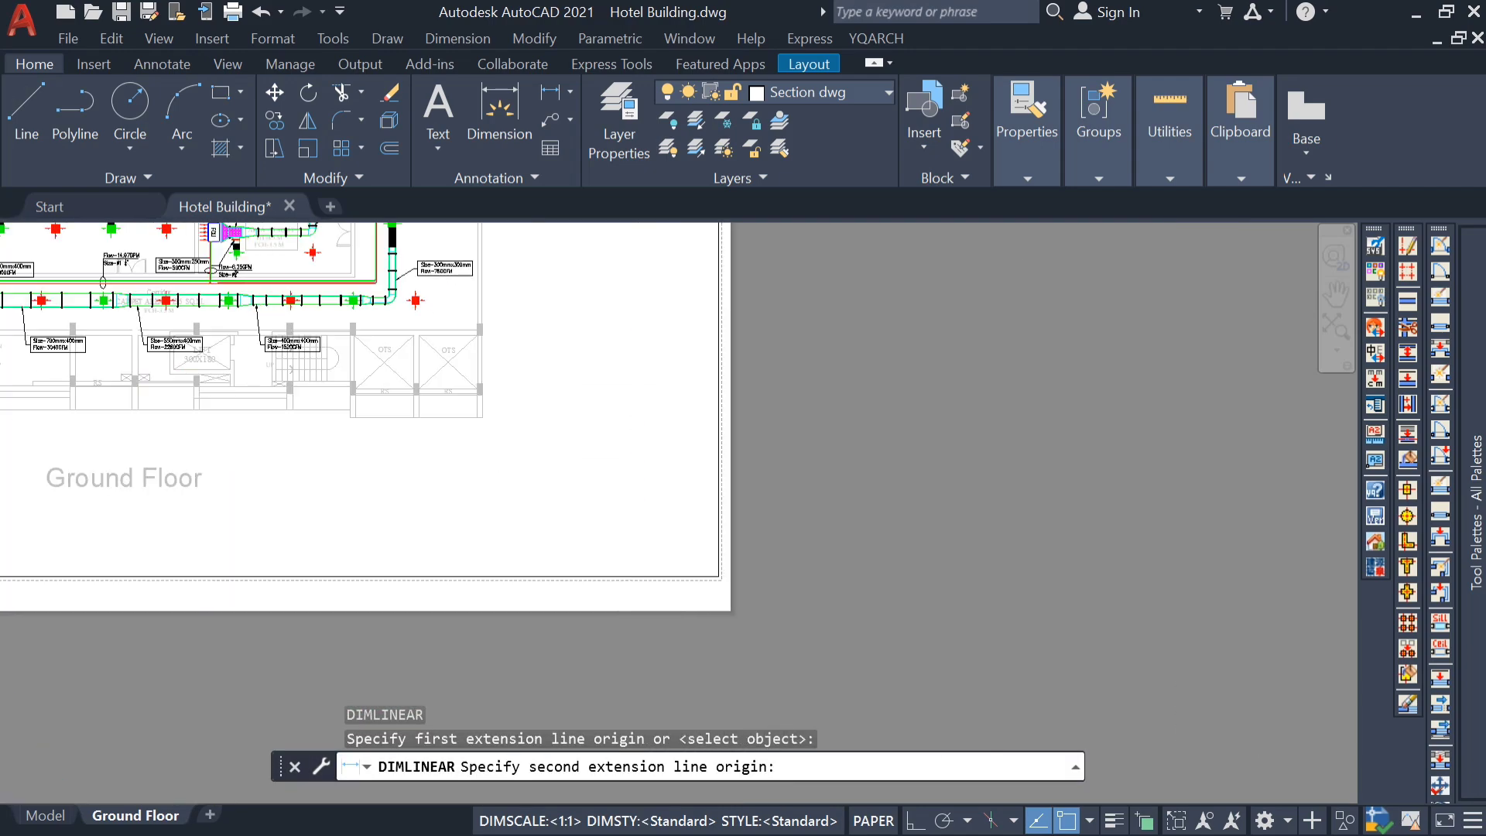
{"action": "scroll", "coordinate": [637, 578], "scroll_direction": "up", "scroll_amount": 3}
{"action": "left_click", "coordinate": [630, 579]}
{"action": "scroll", "coordinate": [630, 577], "scroll_direction": "down", "scroll_amount": 7}
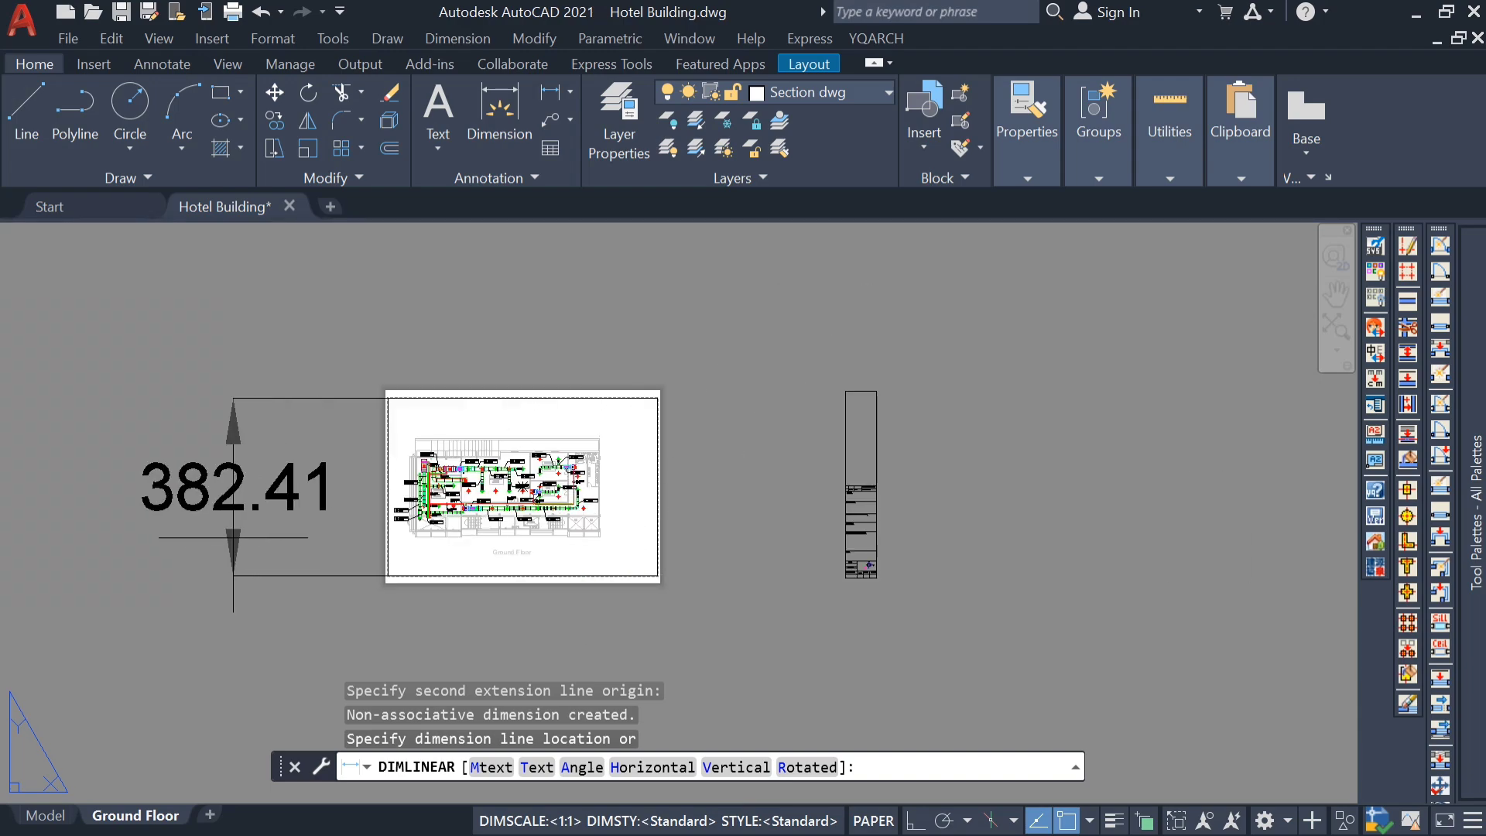
{"action": "left_click", "coordinate": [232, 537]}
{"action": "key", "text": "Escape"}
{"action": "left_click", "coordinate": [958, 346]}
{"action": "left_click", "coordinate": [837, 661]}
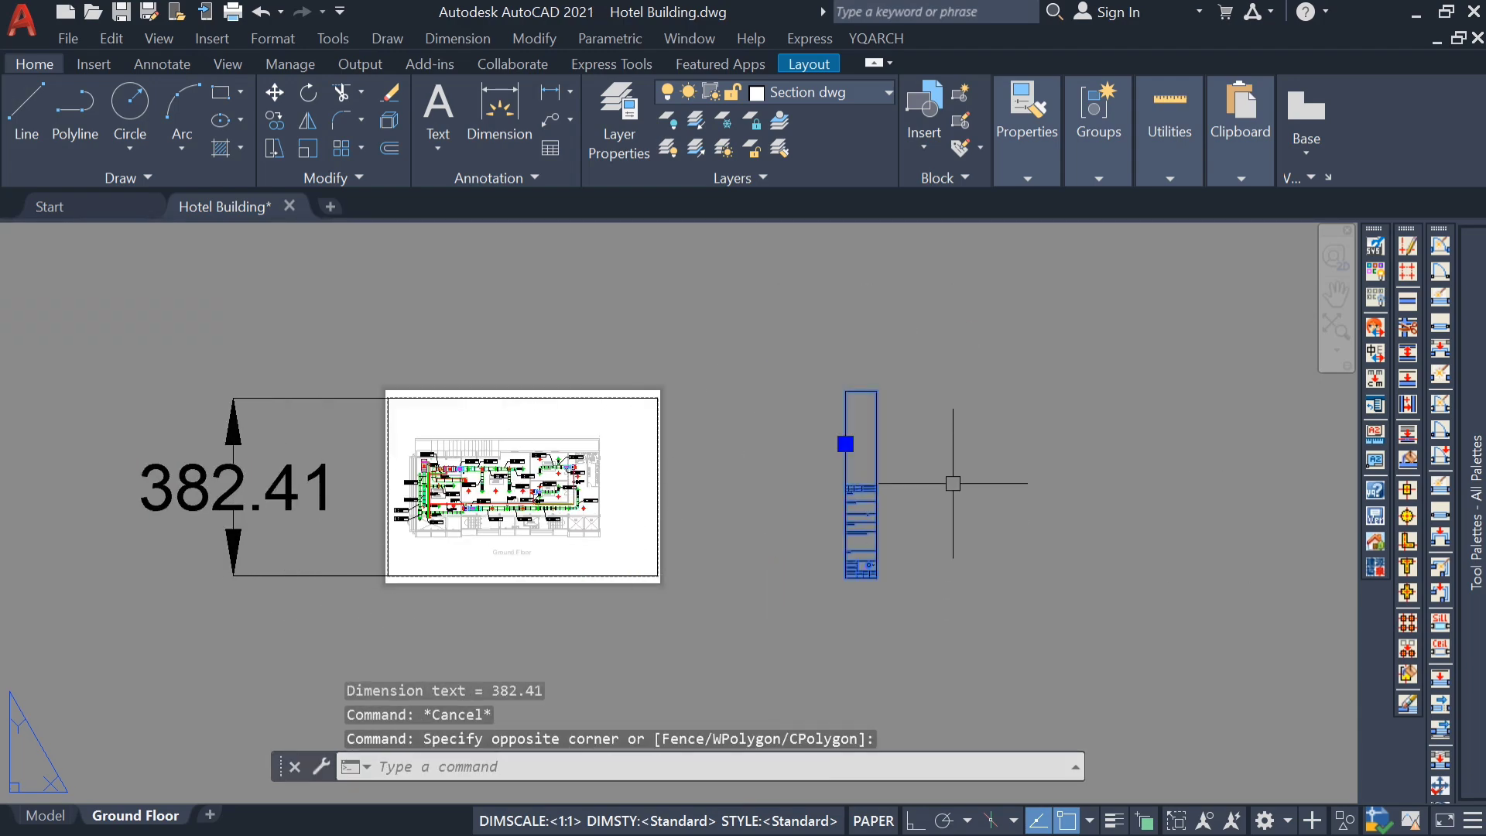
{"action": "type", "text": "s"}
{"action": "key", "text": "Escape"}
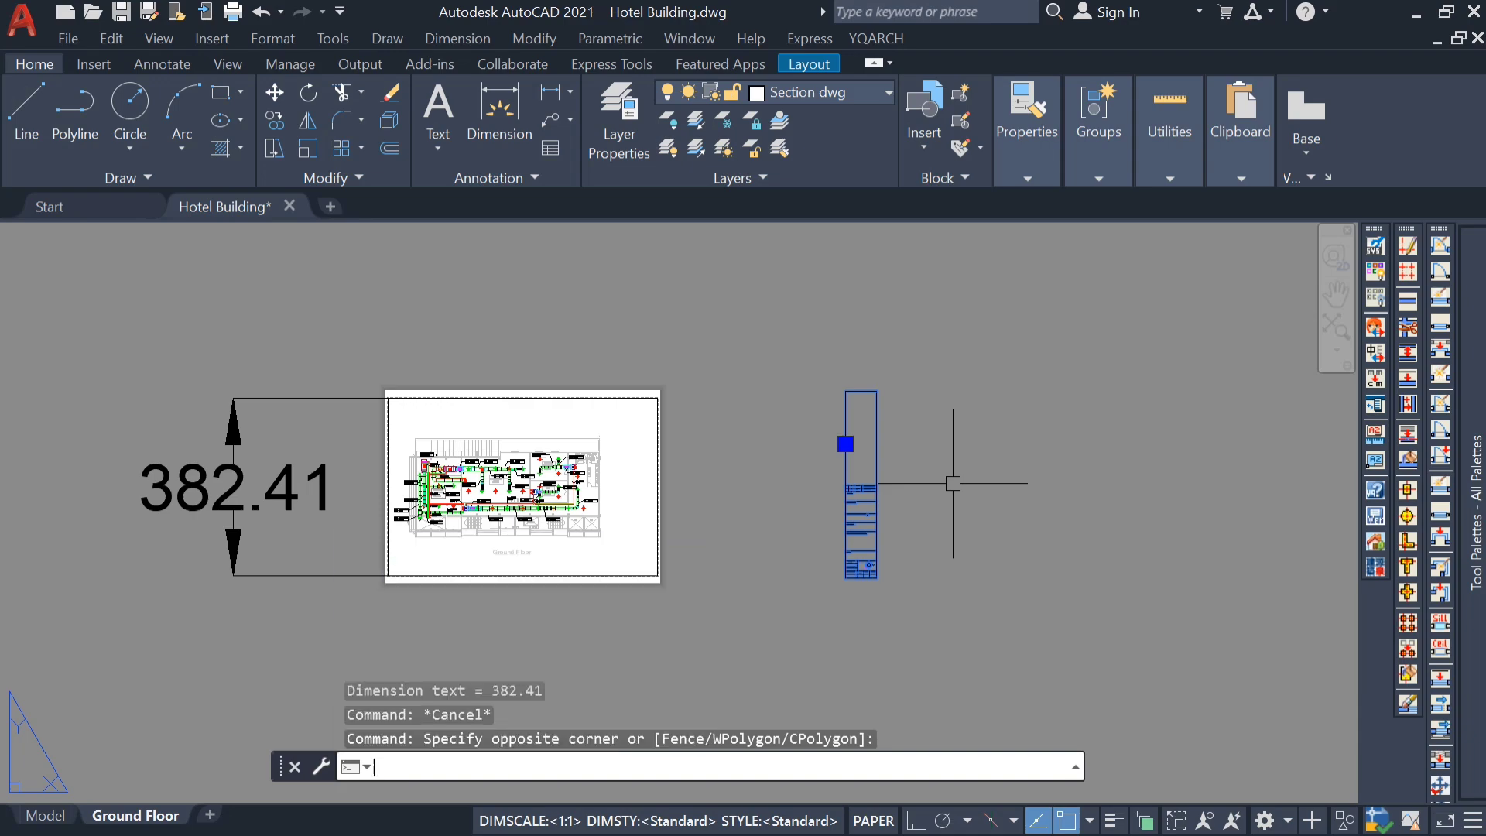
{"action": "key", "text": "Escape"}
Scale the title block by reference from its upper-left corner, using its left edge as reference length and 382.41 as new length
{"action": "left_click", "coordinate": [927, 350]}
{"action": "left_click", "coordinate": [790, 611]}
{"action": "type", "text": "s"}
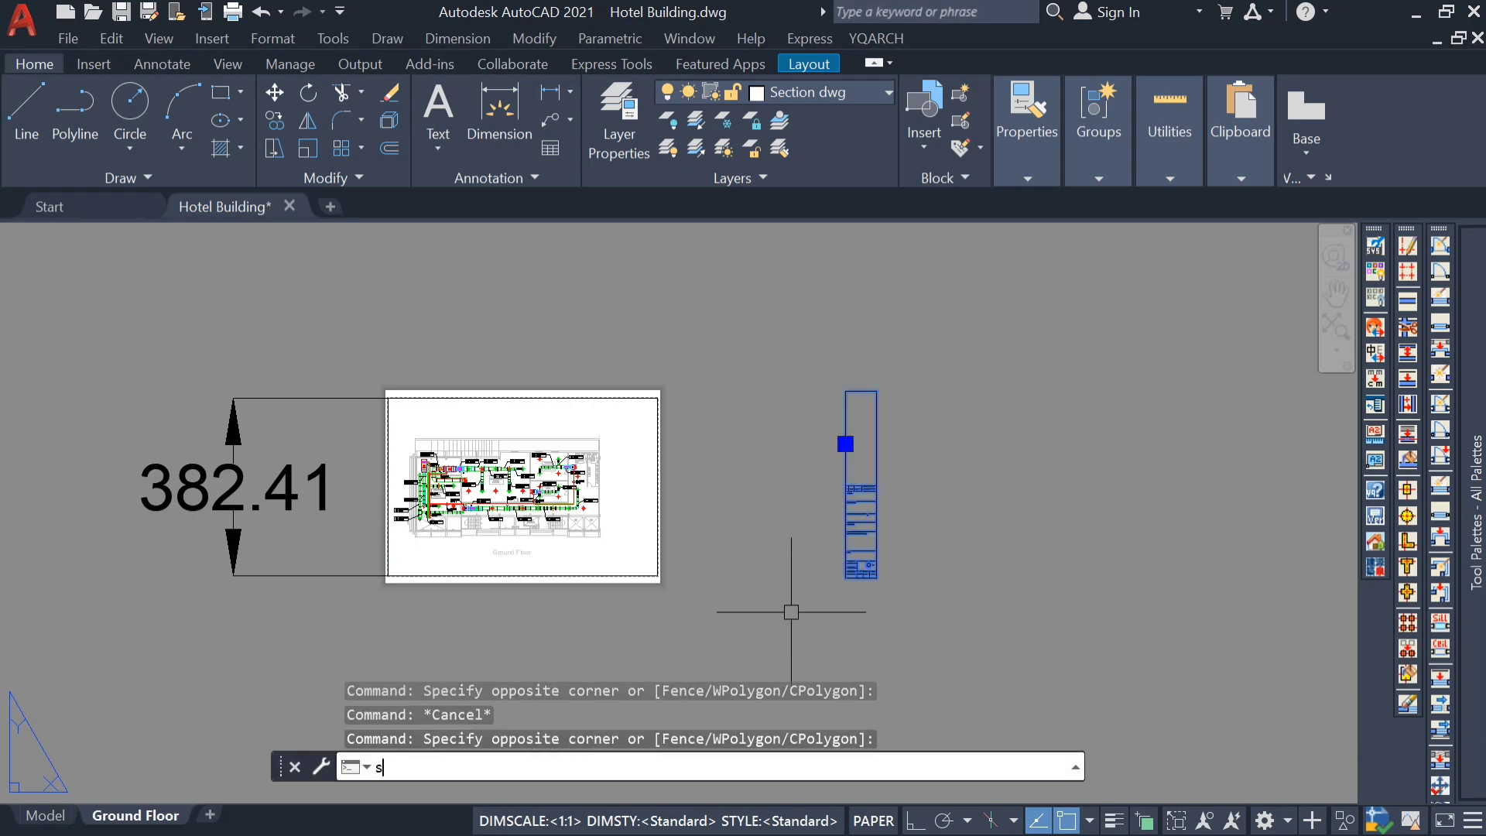
{"action": "type", "text": "c"}
{"action": "key", "text": "Return"}
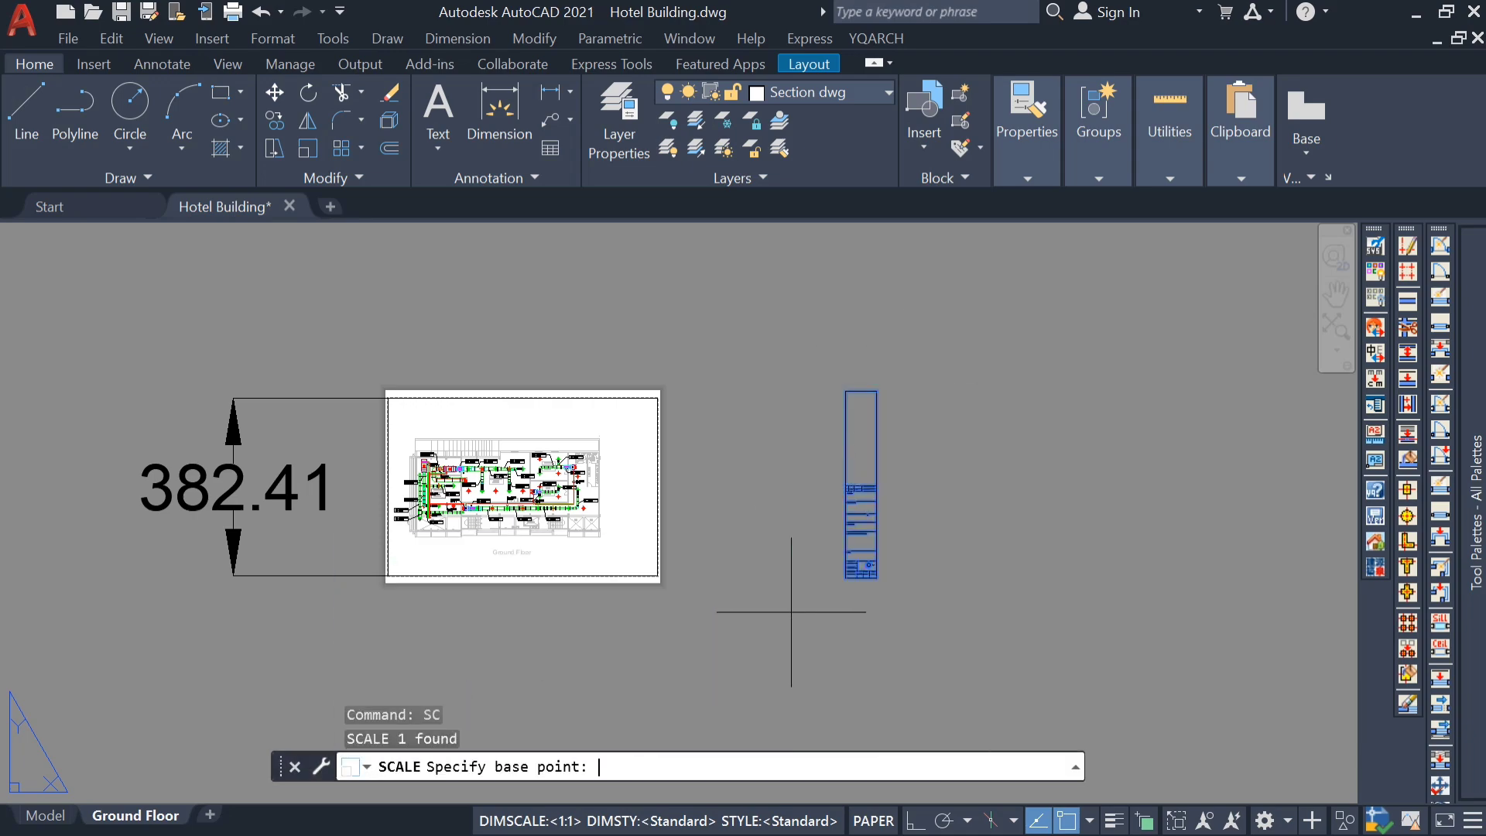
{"action": "left_click", "coordinate": [845, 391]}
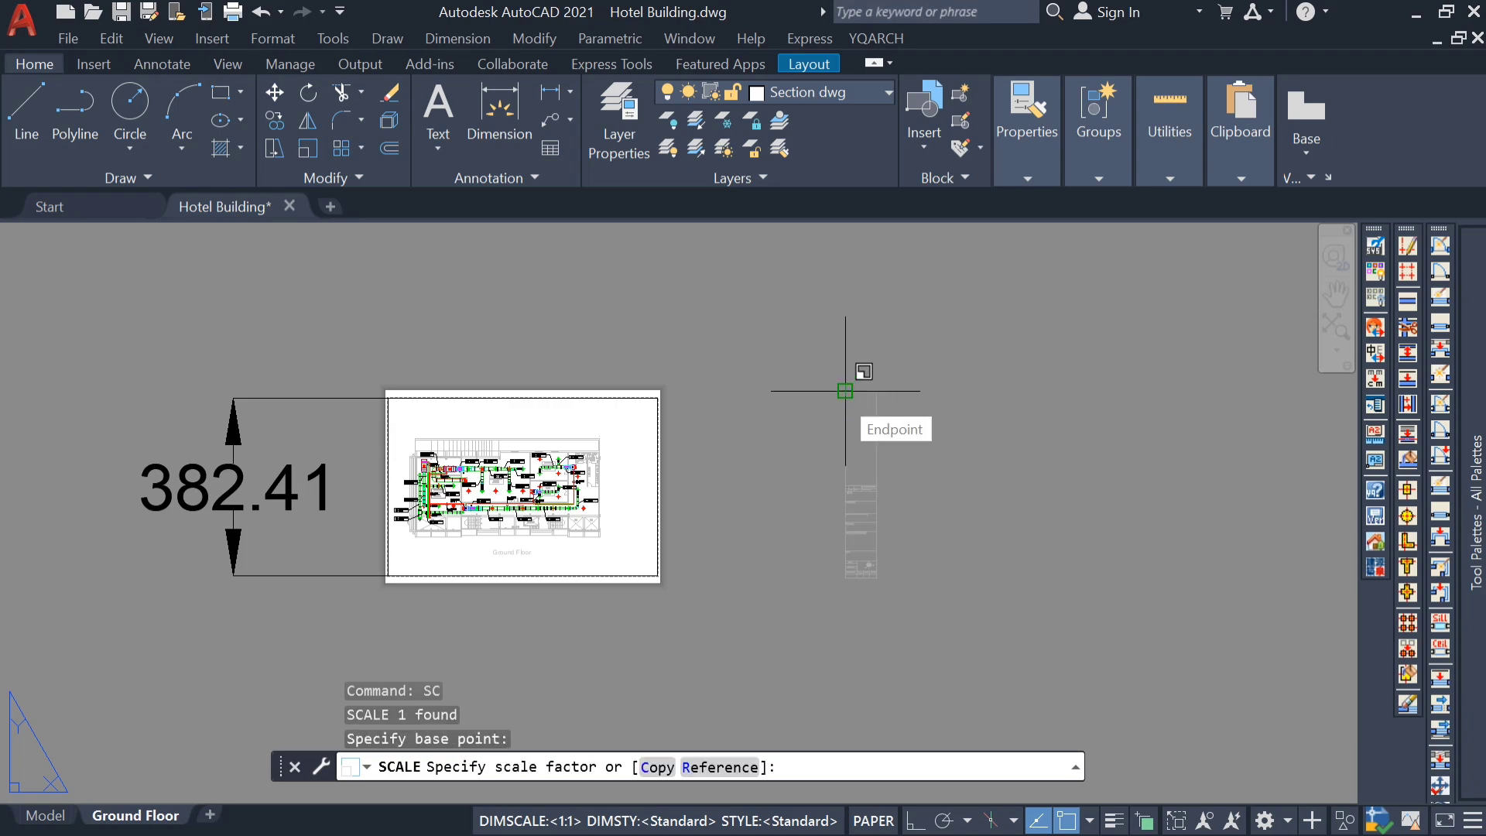
{"action": "key", "text": "Return"}
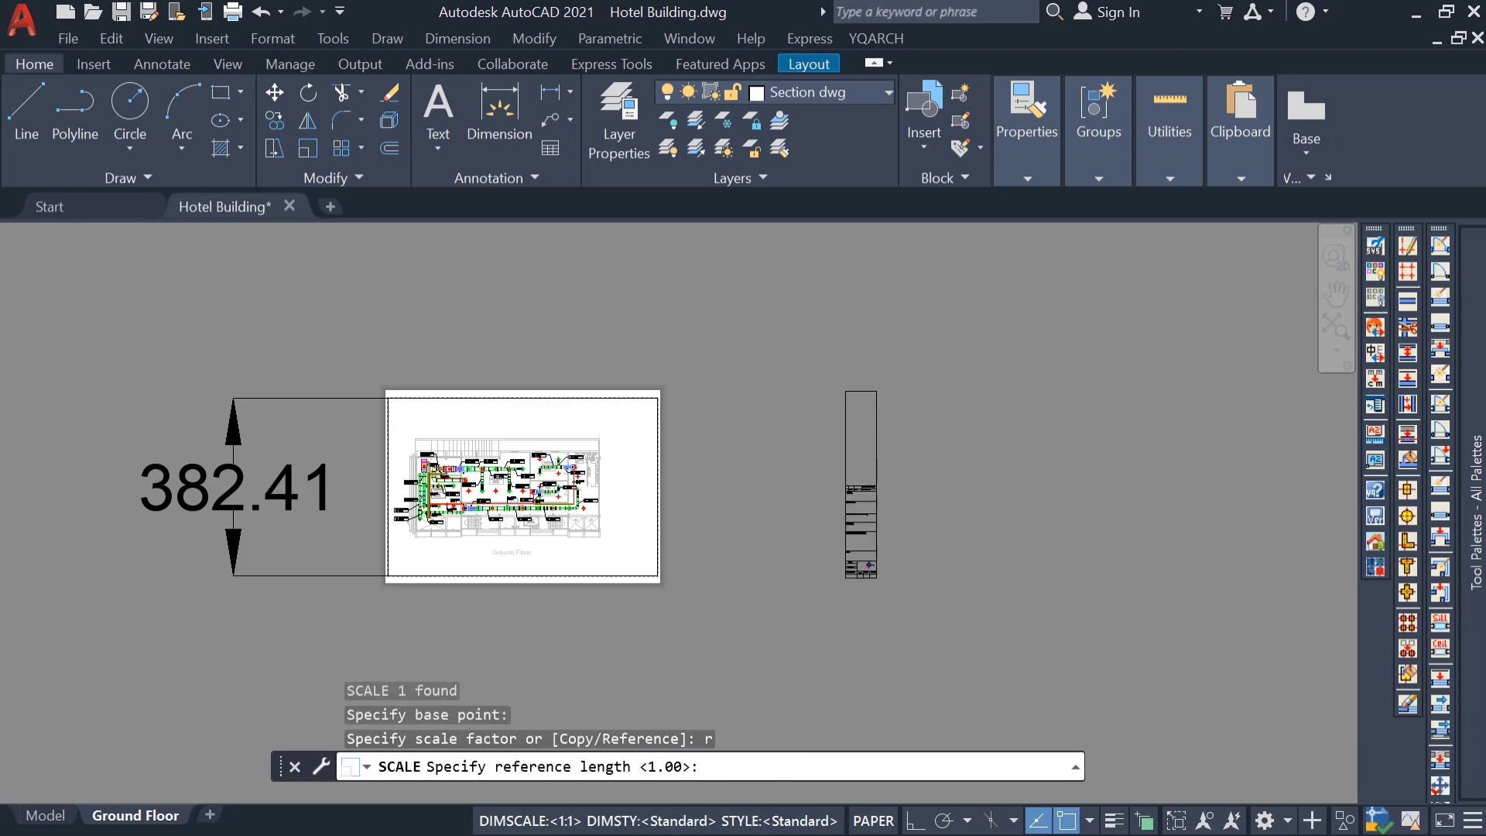
{"action": "scroll", "coordinate": [839, 372], "scroll_direction": "up", "scroll_amount": 4}
{"action": "left_click", "coordinate": [840, 372]}
{"action": "scroll", "coordinate": [846, 597], "scroll_direction": "up", "scroll_amount": 3}
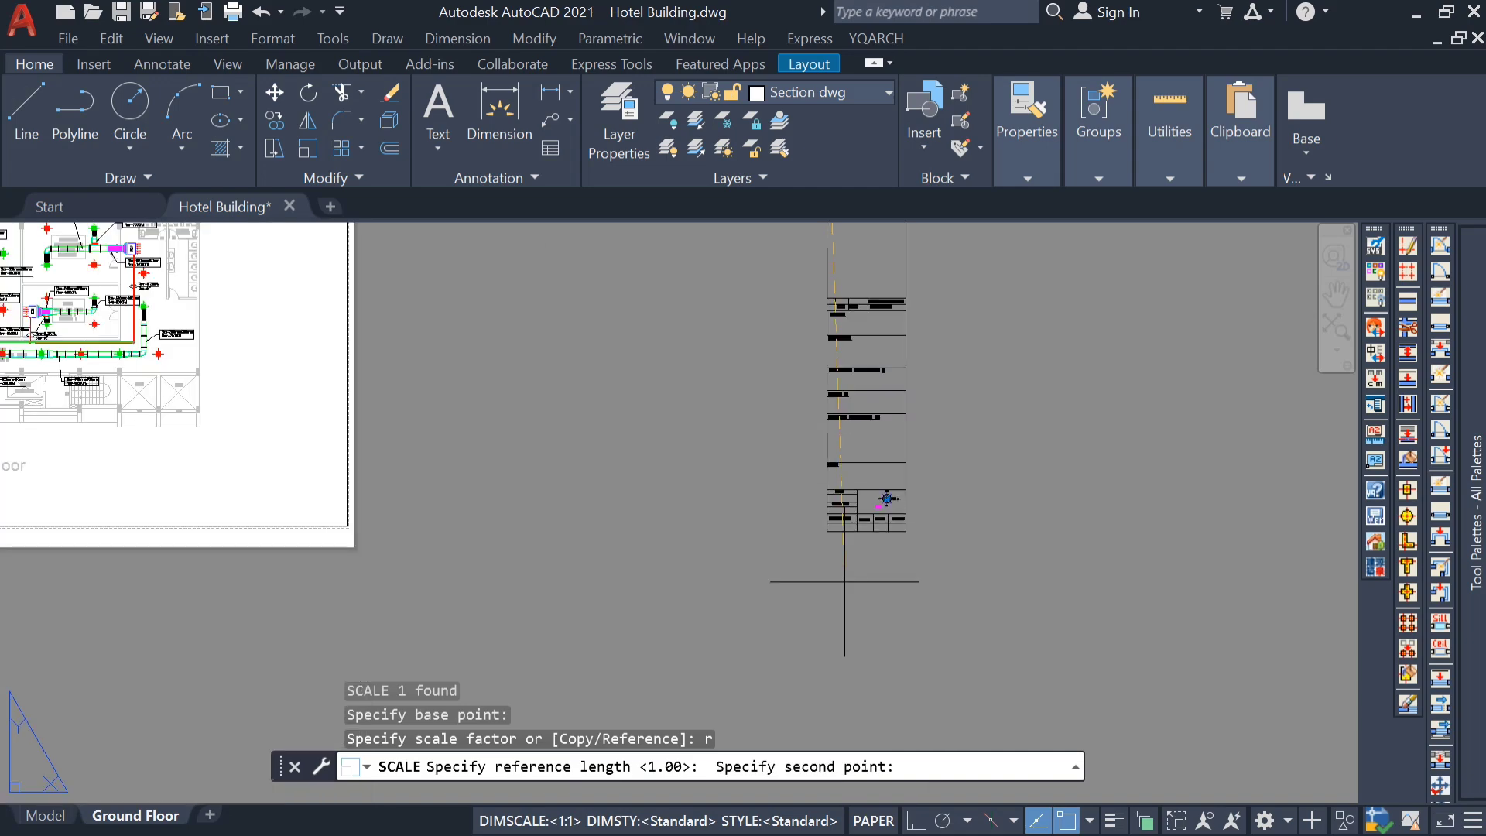
{"action": "left_click", "coordinate": [801, 455]}
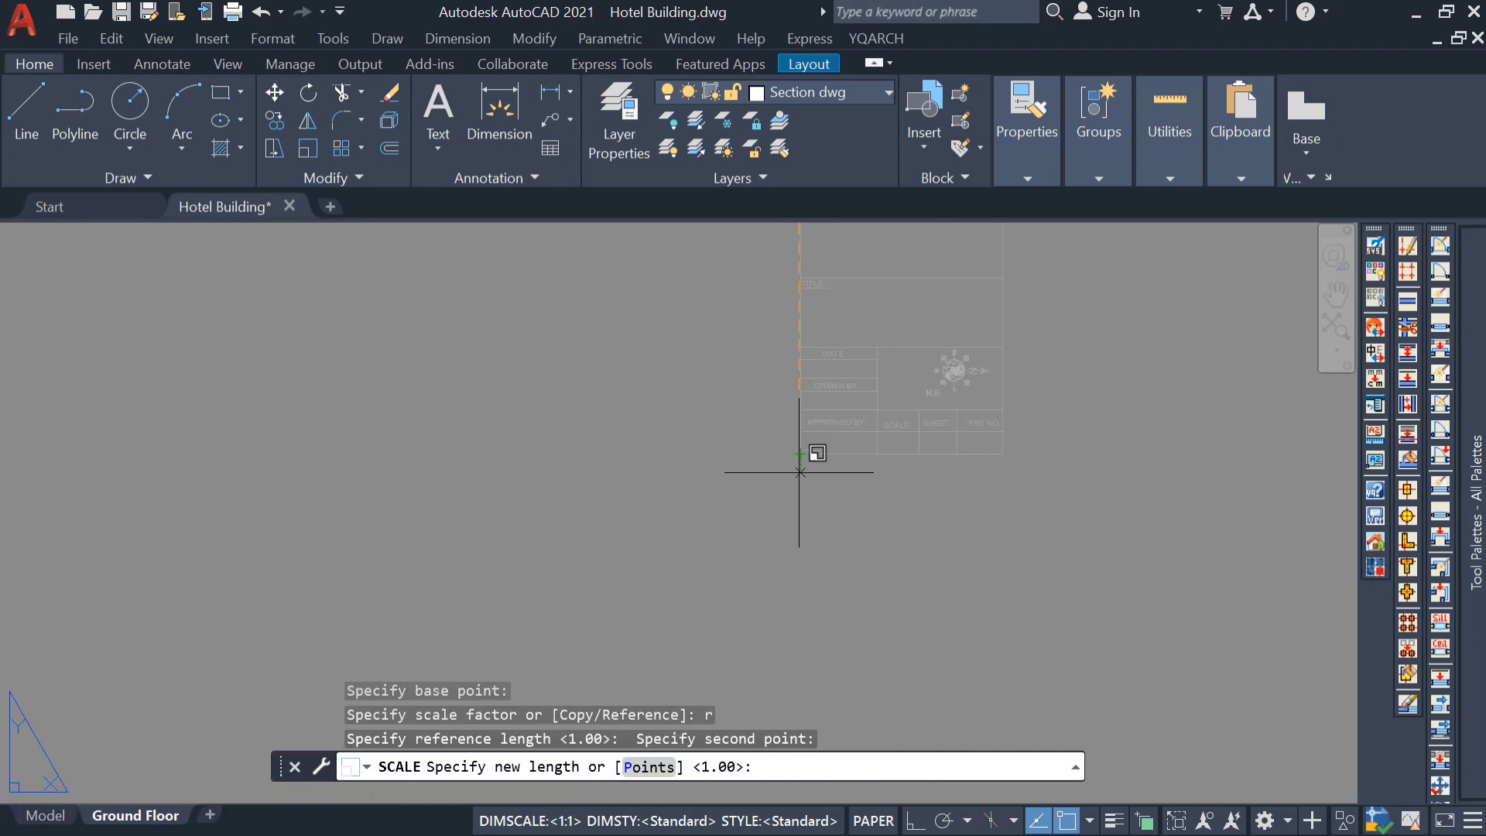
{"action": "scroll", "coordinate": [804, 511], "scroll_direction": "down", "scroll_amount": 4}
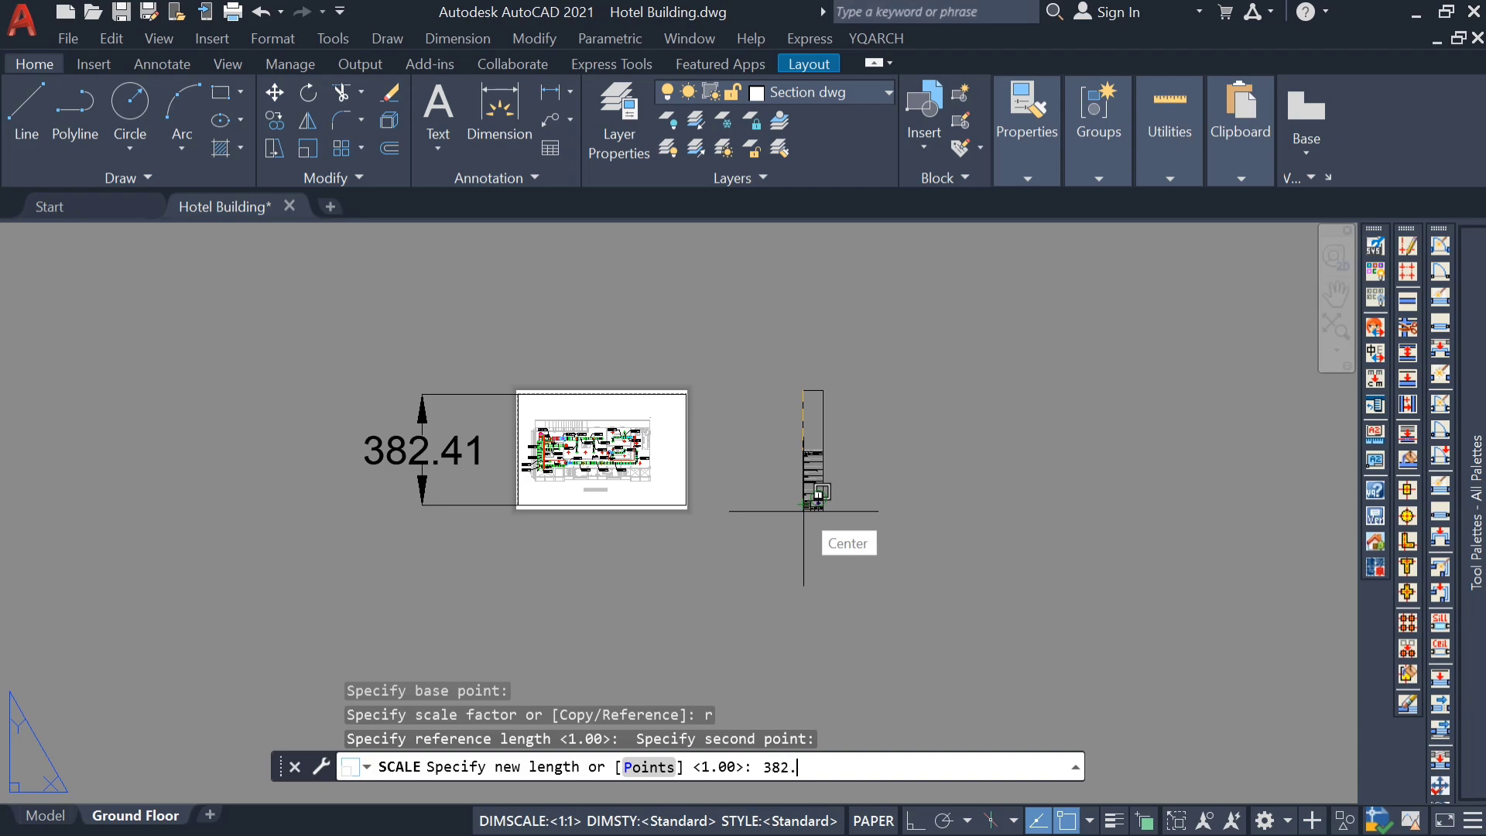
{"action": "key", "text": "Return"}
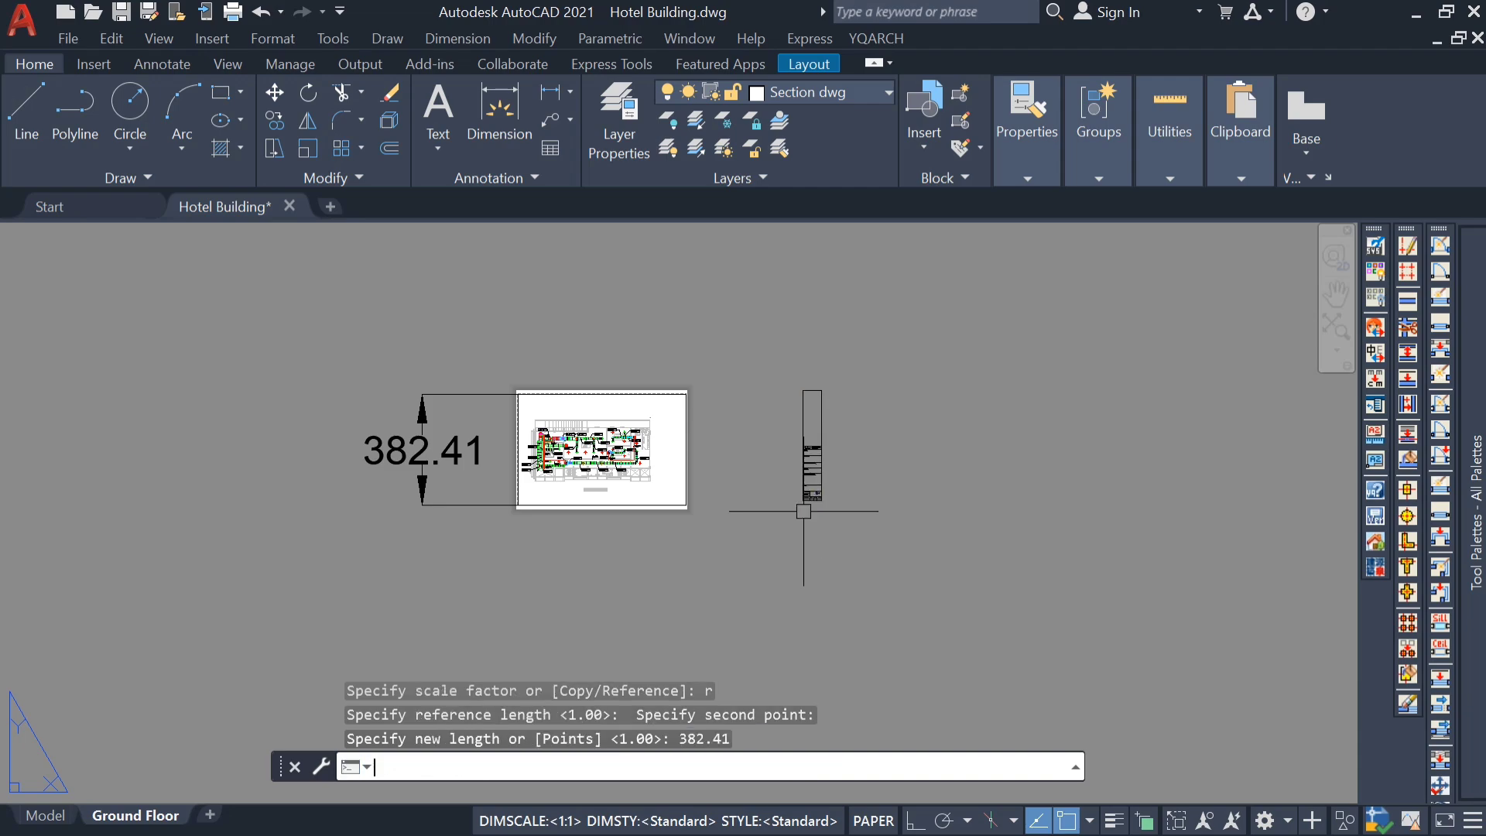
Delete the height dimension placed beside the sheet
{"action": "scroll", "coordinate": [783, 462], "scroll_direction": "up", "scroll_amount": 2}
{"action": "left_click", "coordinate": [301, 353]}
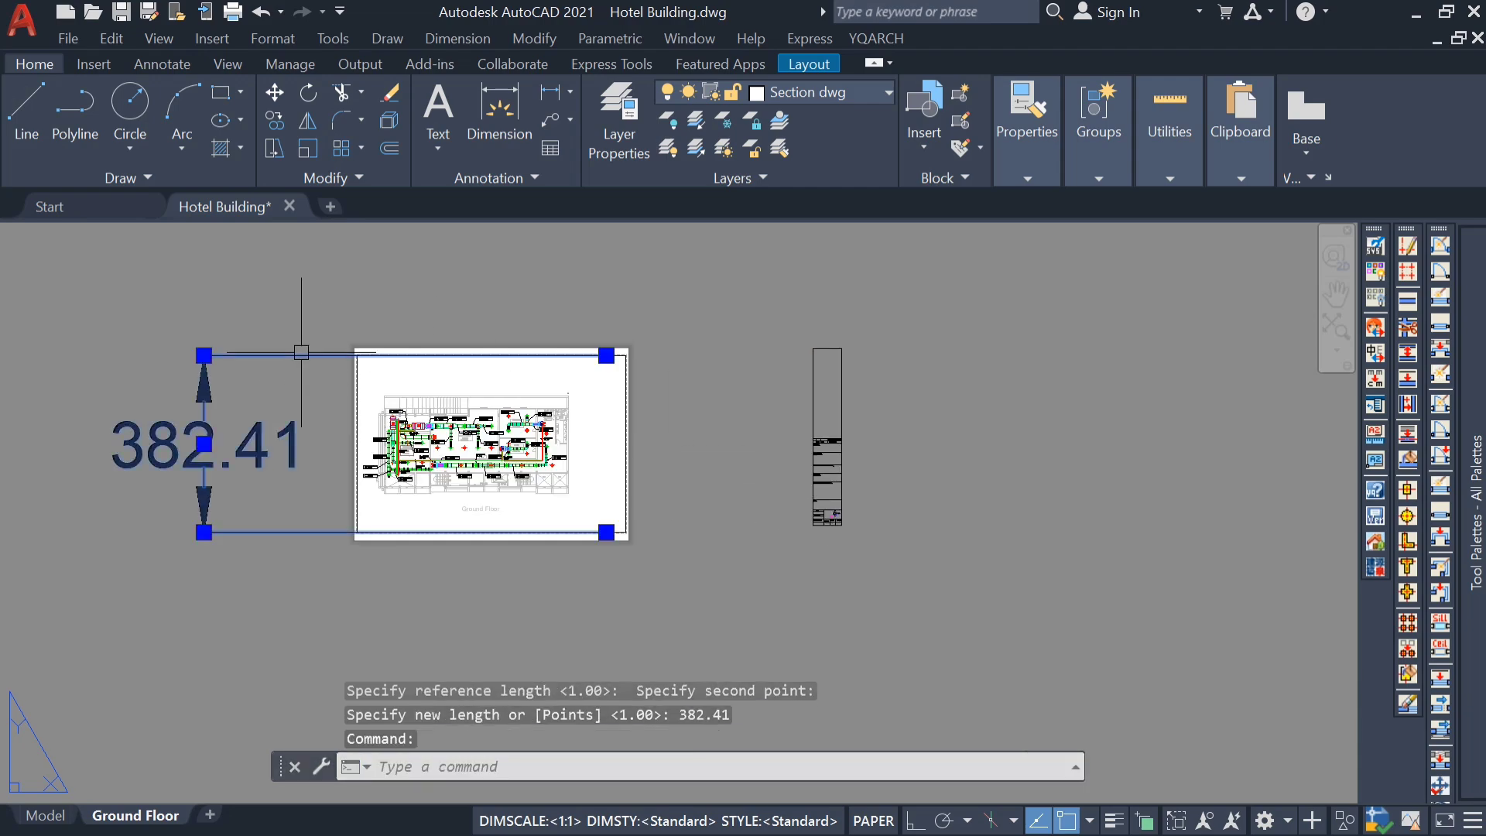
{"action": "key", "text": "Delete"}
Move the title block by its upper-right corner onto the viewport frame's upper-right corner
{"action": "left_click", "coordinate": [874, 308]}
{"action": "left_click", "coordinate": [712, 630]}
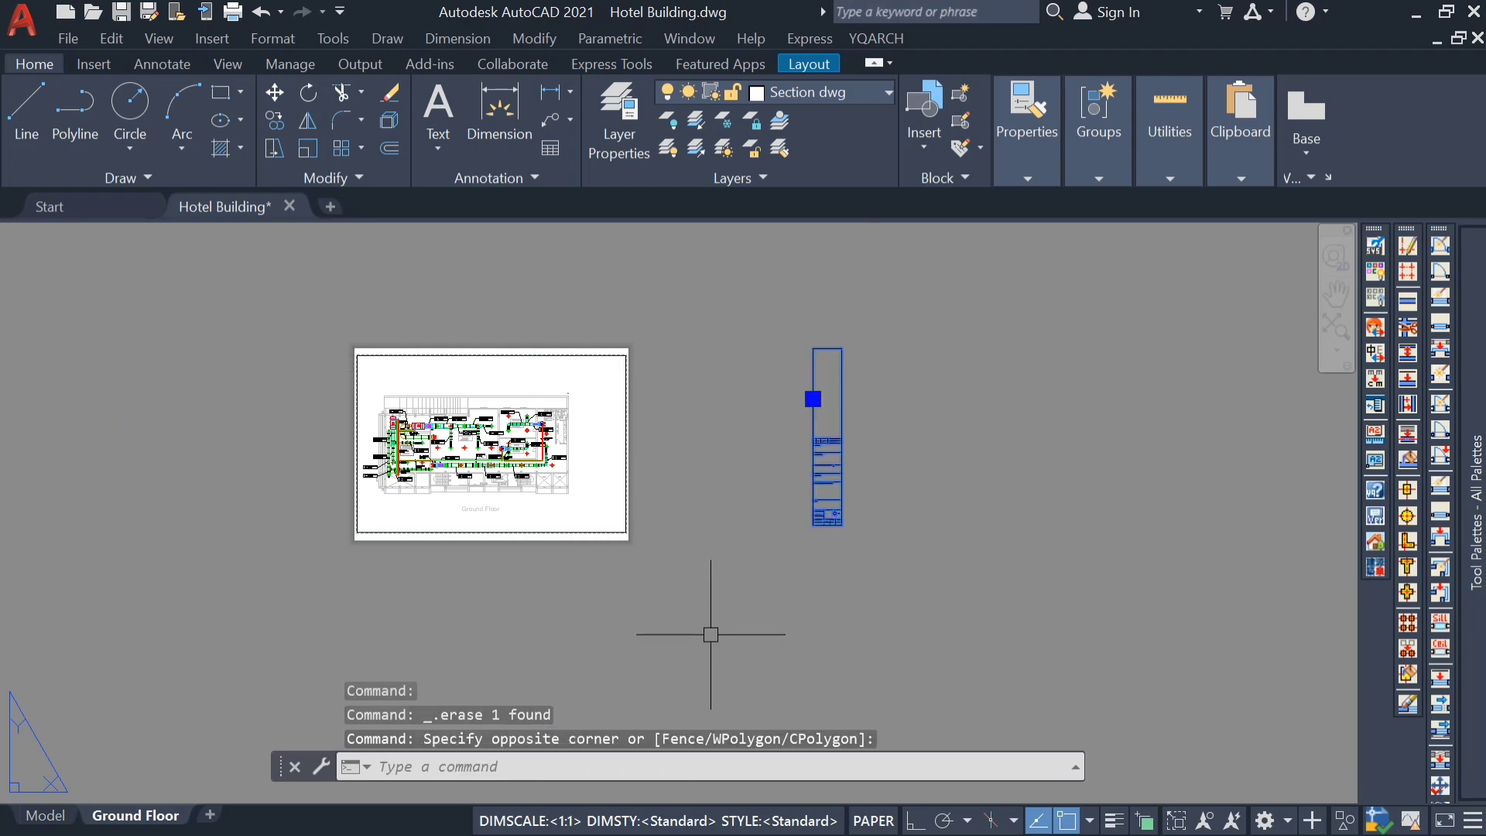
{"action": "type", "text": "M"}
{"action": "key", "text": "Return"}
{"action": "scroll", "coordinate": [842, 464], "scroll_direction": "up", "scroll_amount": 4}
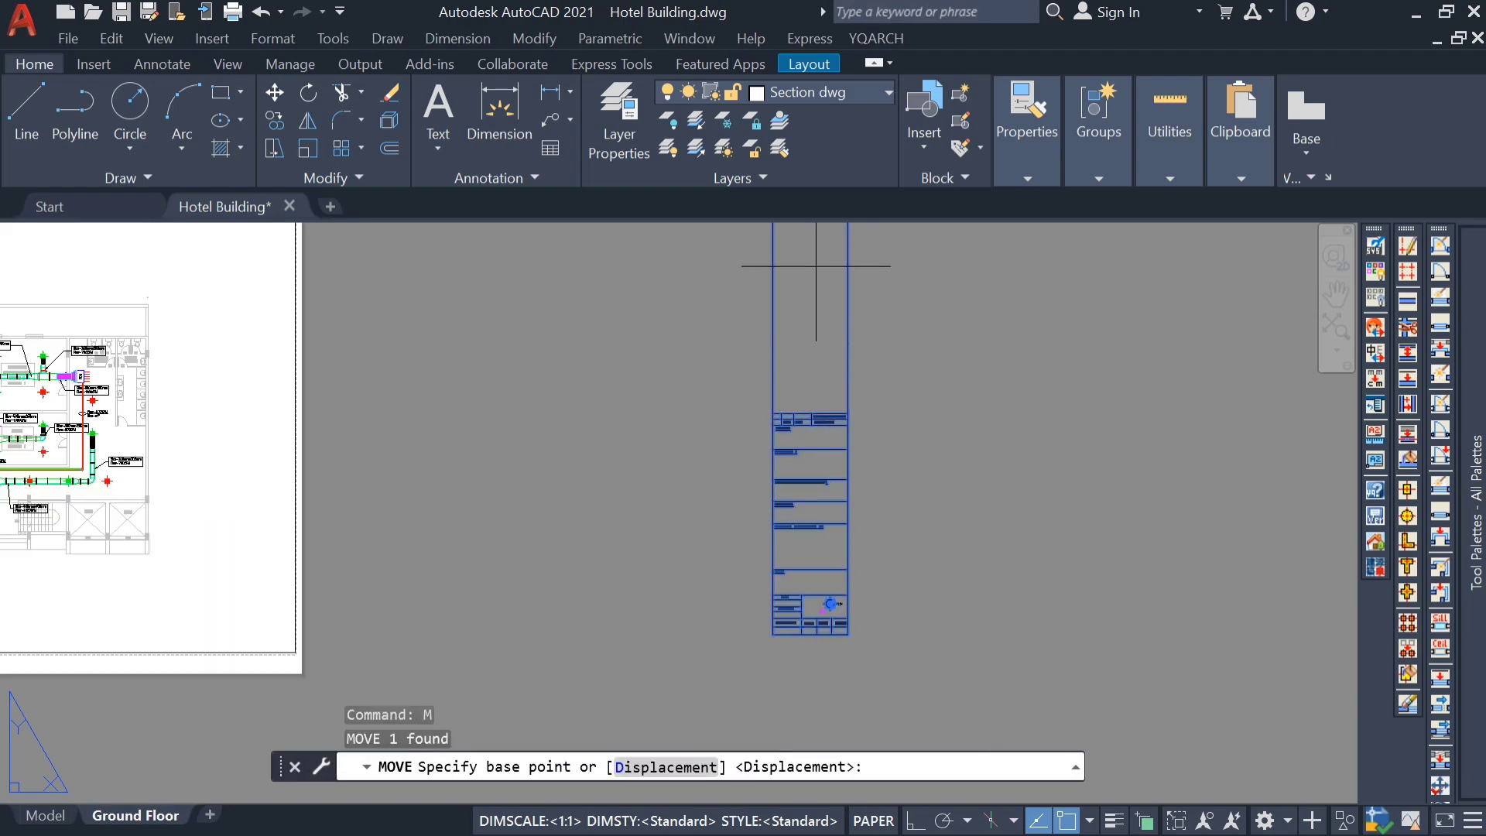
{"action": "scroll", "coordinate": [812, 441], "scroll_direction": "down", "scroll_amount": 1}
{"action": "left_click", "coordinate": [812, 340]}
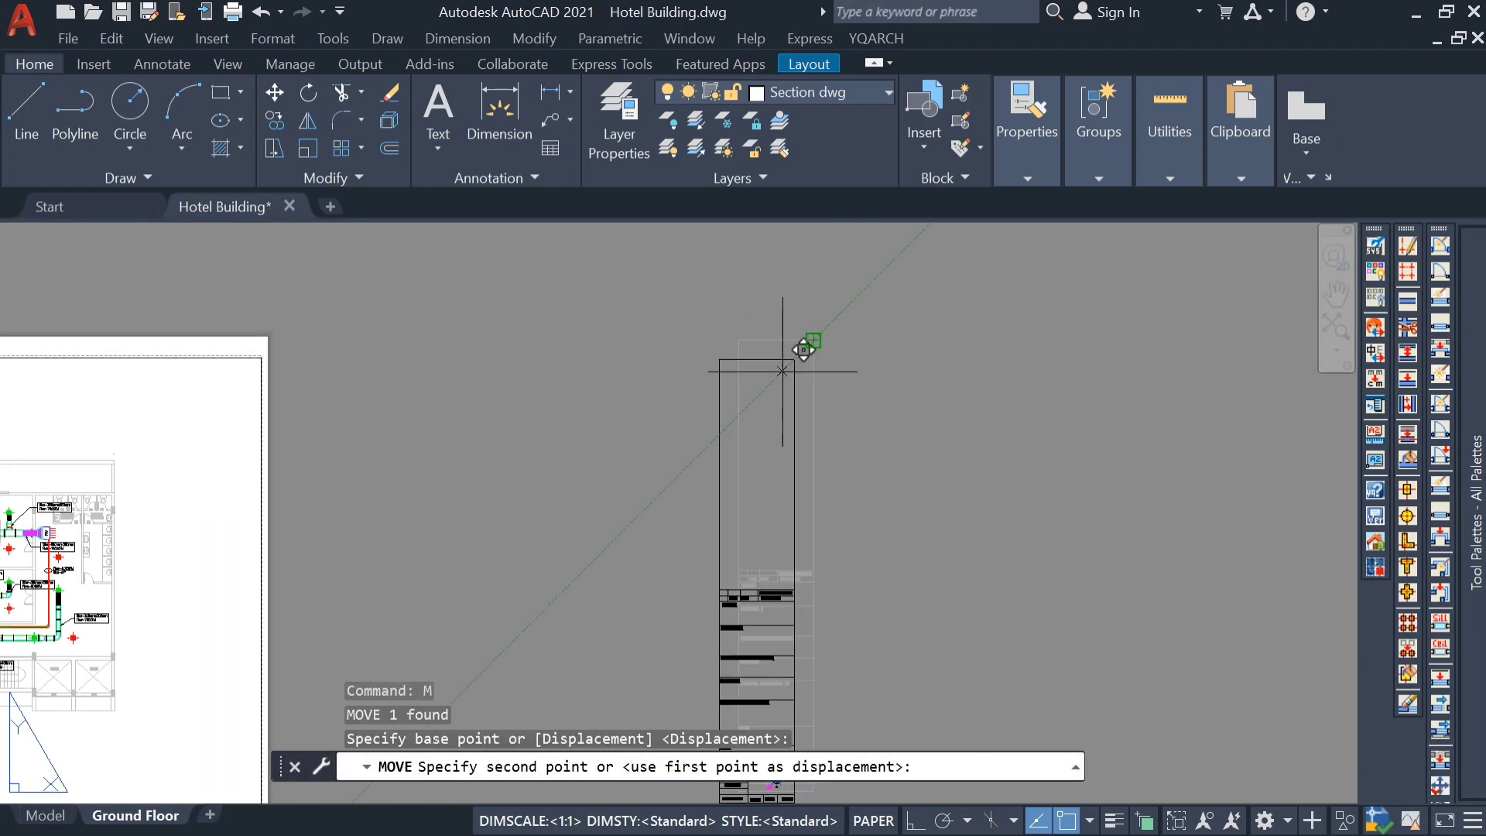
{"action": "scroll", "coordinate": [209, 348], "scroll_direction": "up", "scroll_amount": 6}
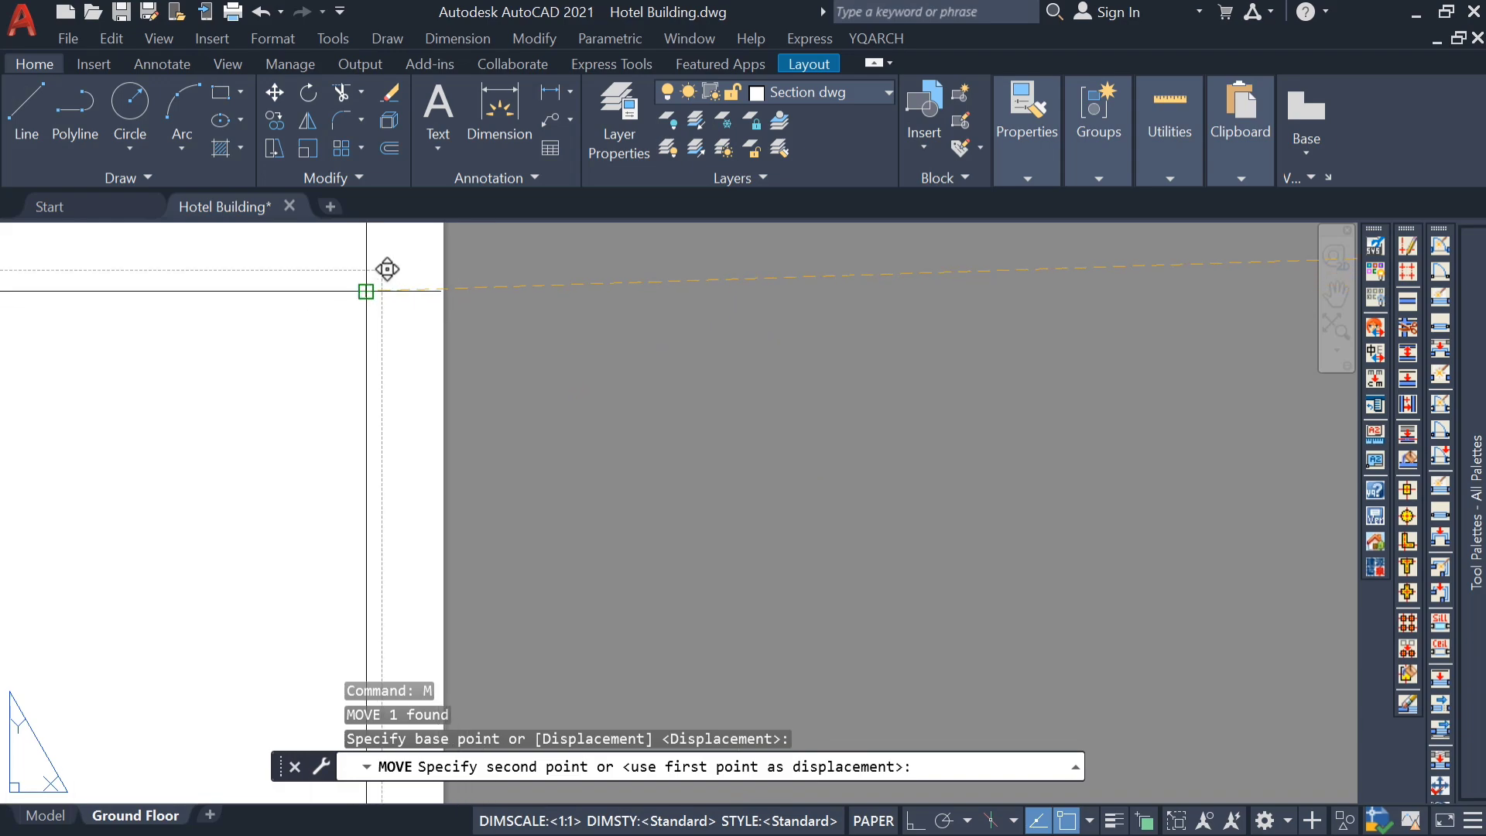
{"action": "left_click", "coordinate": [379, 271]}
Stretch the viewport's upper-right corner to the title block's upper-left corner so that the two share an edge
{"action": "scroll", "coordinate": [632, 365], "scroll_direction": "down", "scroll_amount": 5}
{"action": "scroll", "coordinate": [632, 364], "scroll_direction": "up", "scroll_amount": 6}
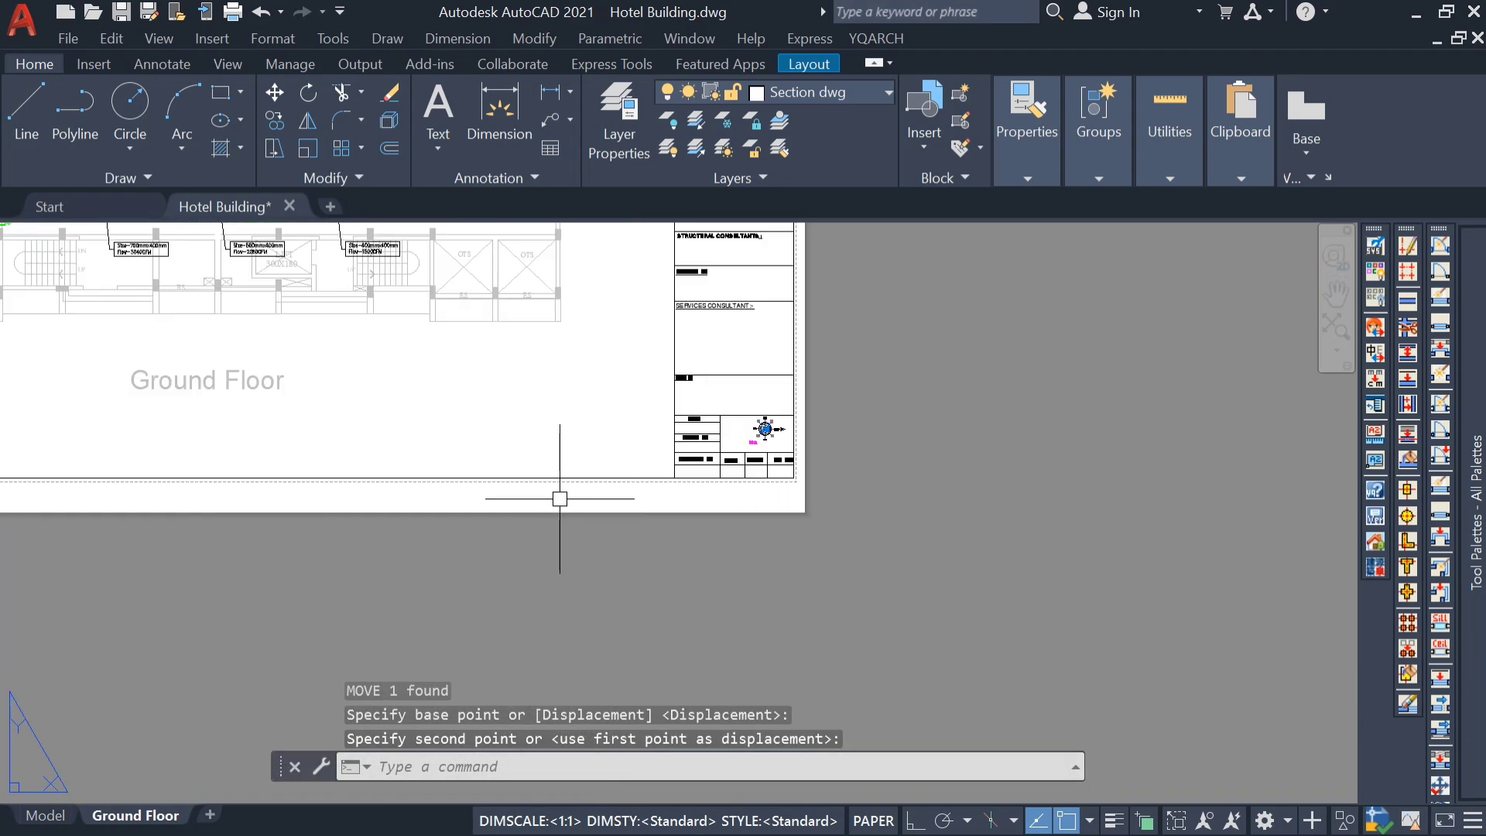
{"action": "left_click", "coordinate": [574, 526]}
{"action": "scroll", "coordinate": [577, 534], "scroll_direction": "down", "scroll_amount": 5}
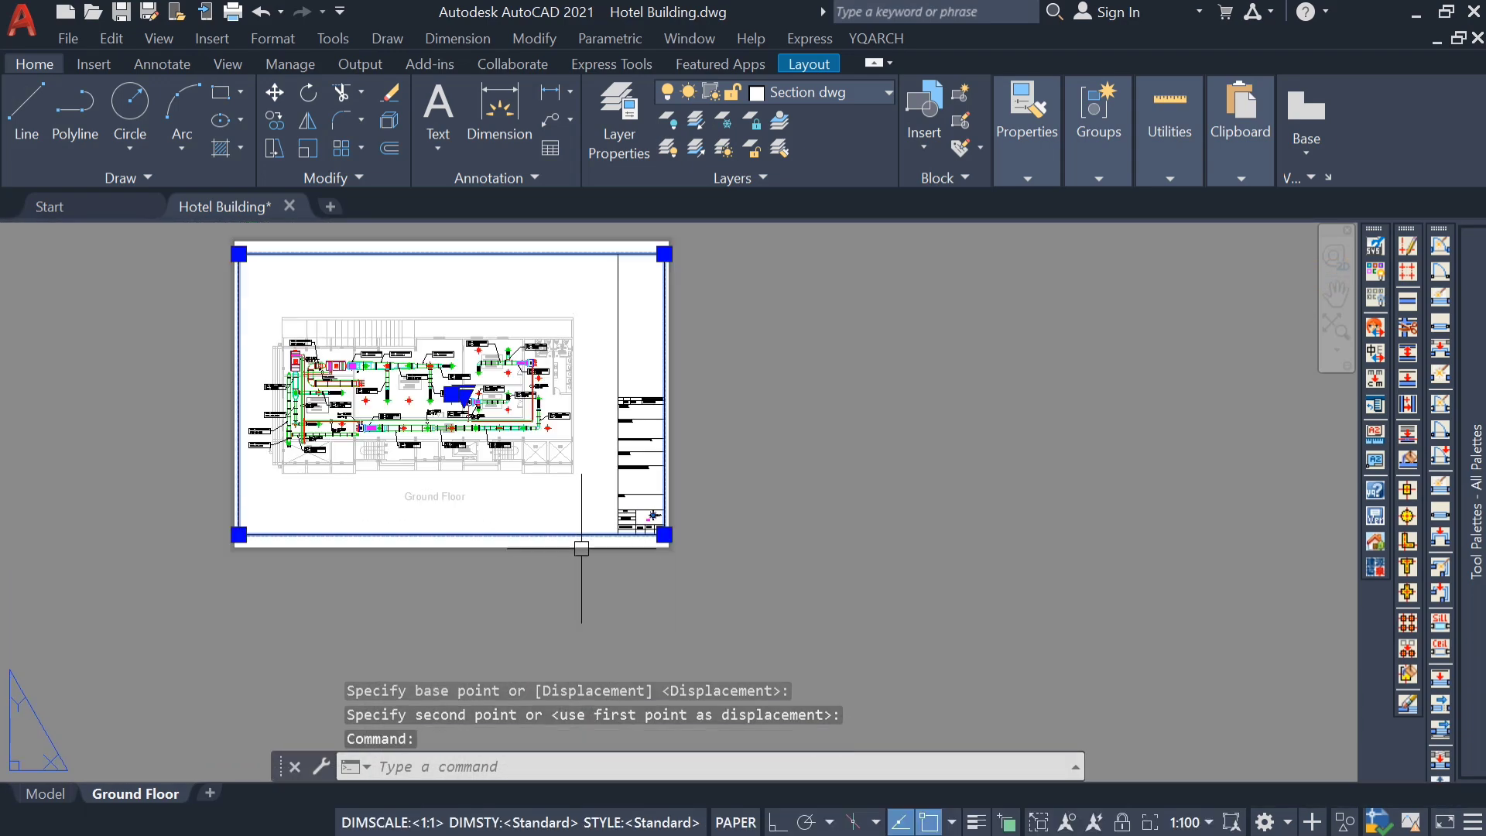
{"action": "middle_click_drag", "start_coordinate": [577, 537], "coordinate": [601, 614]}
{"action": "scroll", "coordinate": [713, 294], "scroll_direction": "up", "scroll_amount": 8}
{"action": "middle_click_drag", "start_coordinate": [746, 266], "coordinate": [760, 392]}
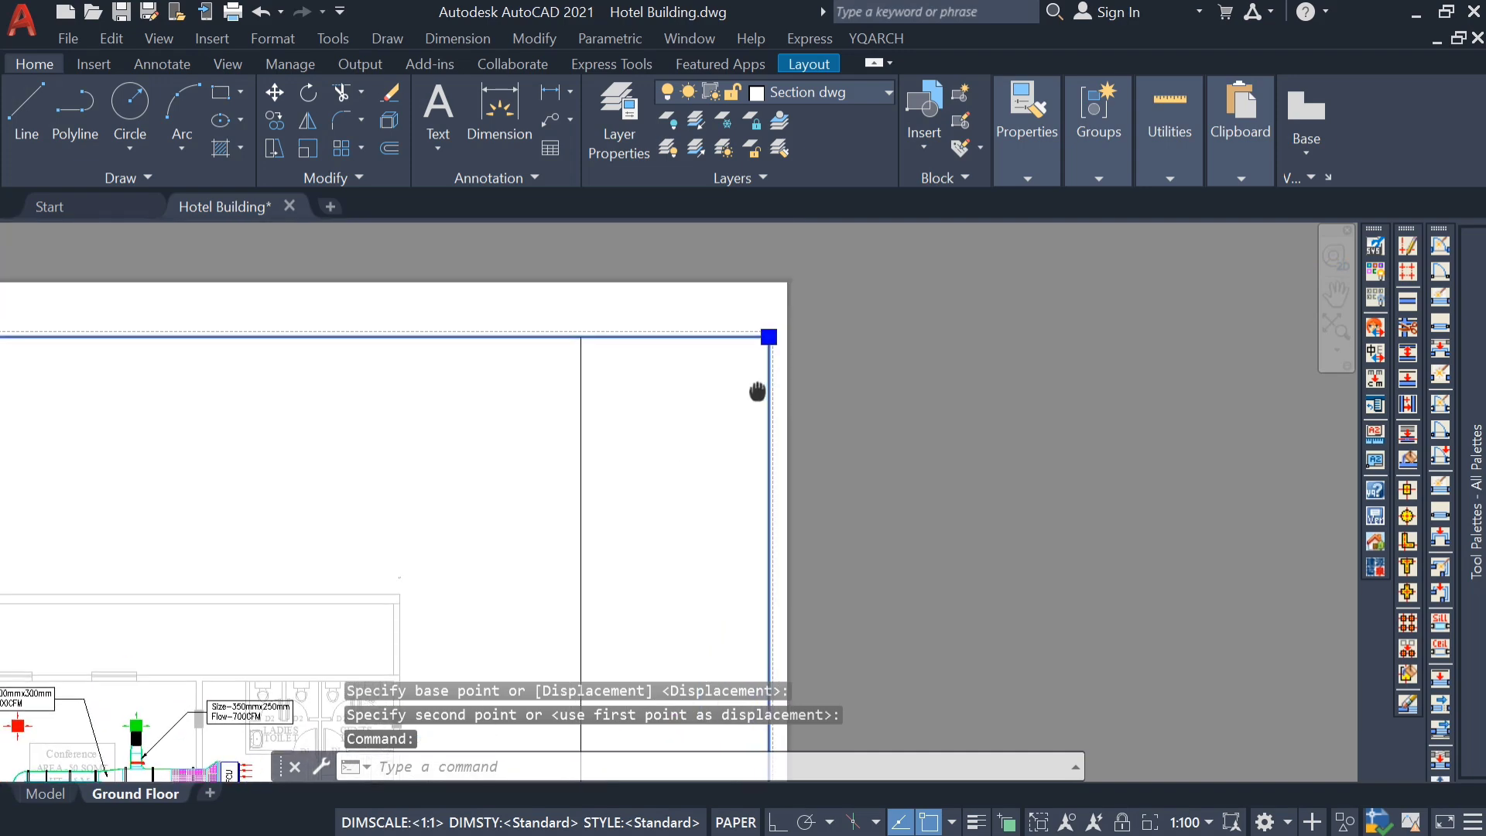
{"action": "left_click", "coordinate": [768, 341]}
{"action": "left_click", "coordinate": [583, 339]}
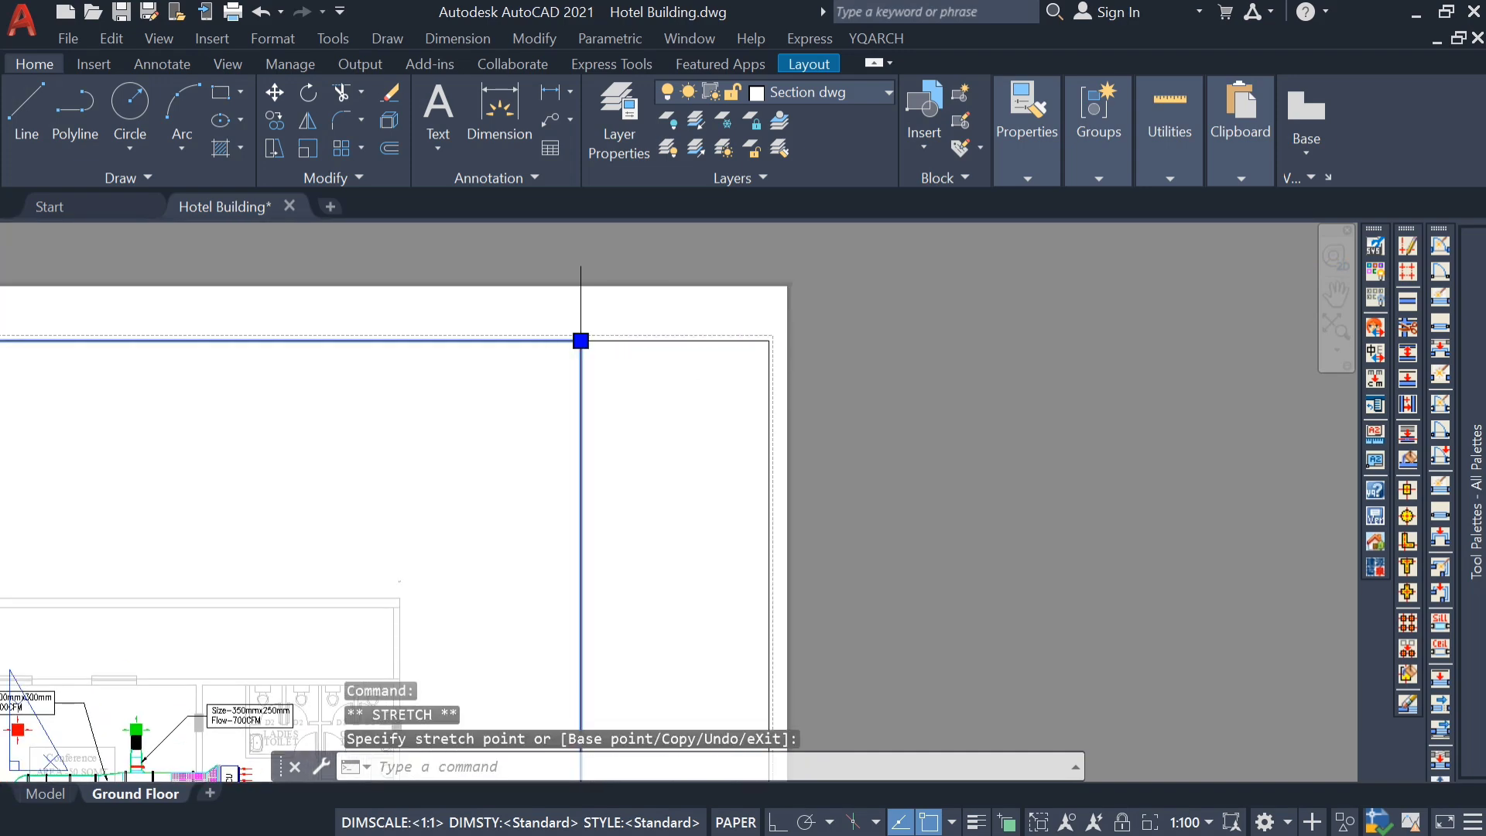
{"action": "scroll", "coordinate": [777, 362], "scroll_direction": "down", "scroll_amount": 4}
{"action": "key", "text": "Escape"}
Explode the title block so that its texts and lines are separate objects
{"action": "scroll", "coordinate": [766, 464], "scroll_direction": "up", "scroll_amount": 5}
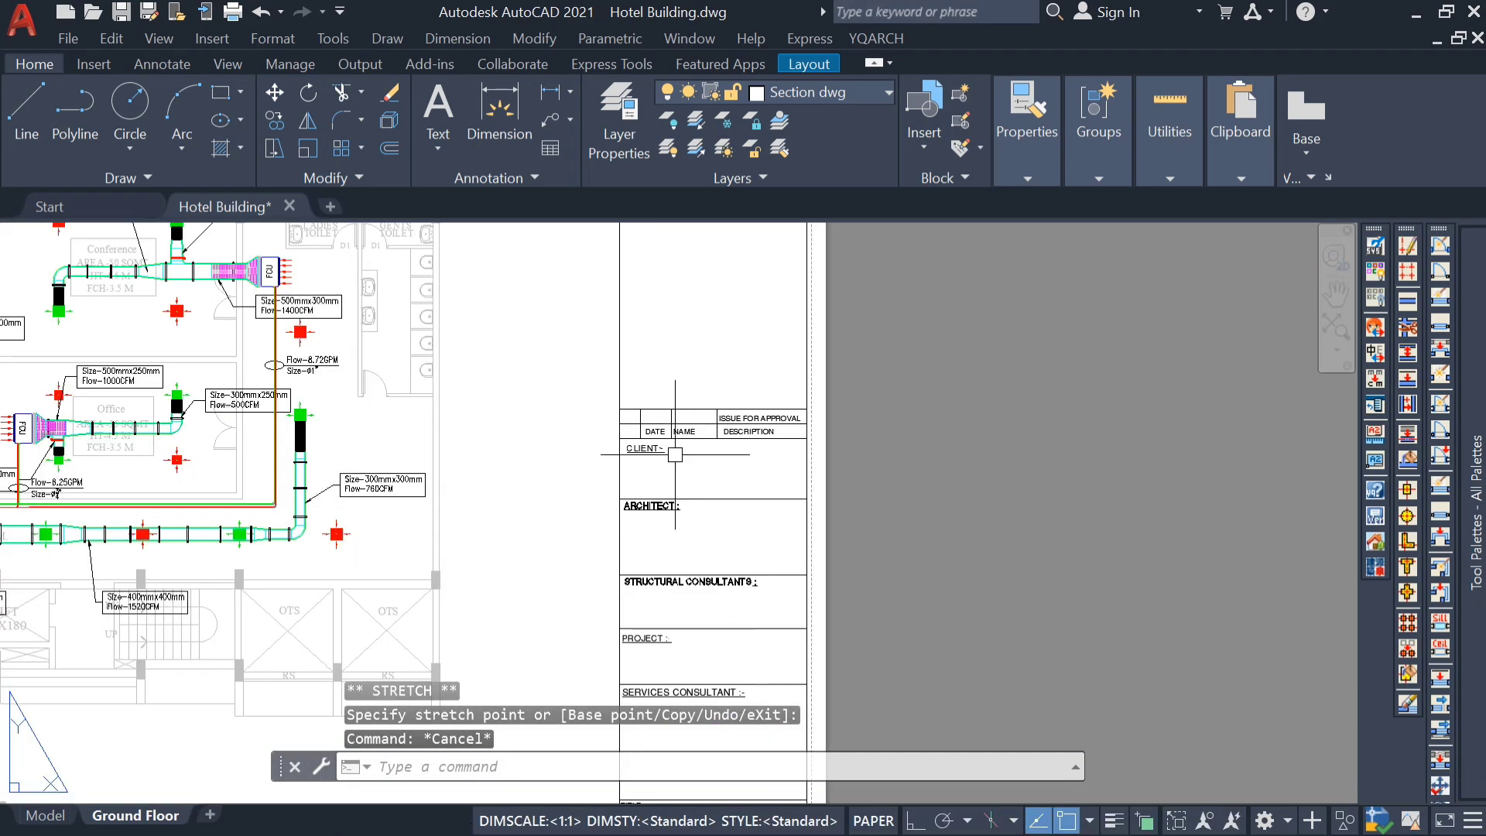
{"action": "middle_click_drag", "start_coordinate": [684, 489], "coordinate": [684, 322]}
{"action": "middle_click_drag", "start_coordinate": [646, 544], "coordinate": [660, 456]}
{"action": "middle_click_drag", "start_coordinate": [630, 575], "coordinate": [630, 525]}
{"action": "scroll", "coordinate": [657, 549], "scroll_direction": "up", "scroll_amount": 2}
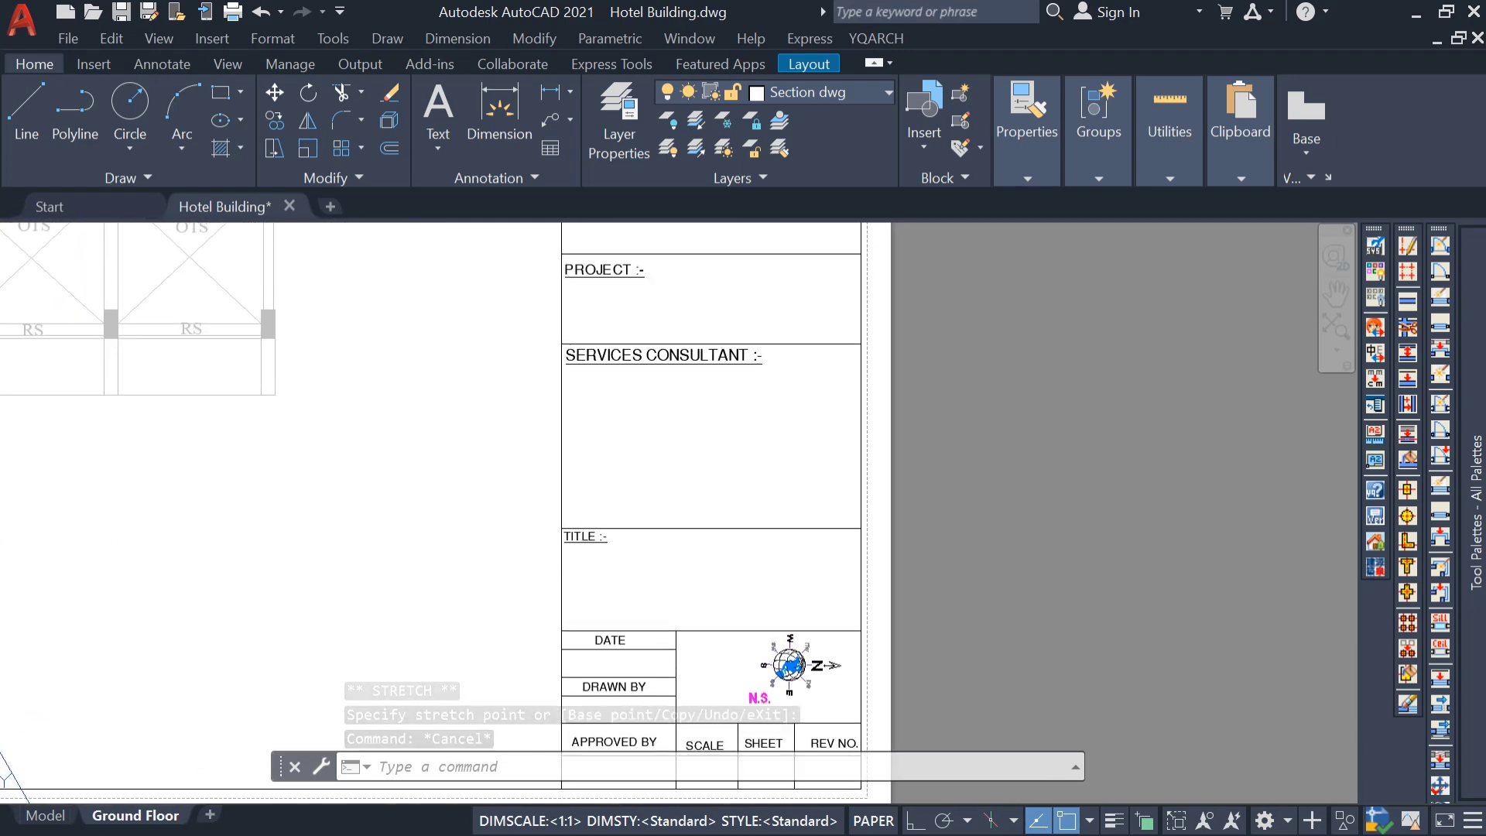
{"action": "scroll", "coordinate": [571, 571], "scroll_direction": "up", "scroll_amount": 4}
{"action": "key", "text": "Escape"}
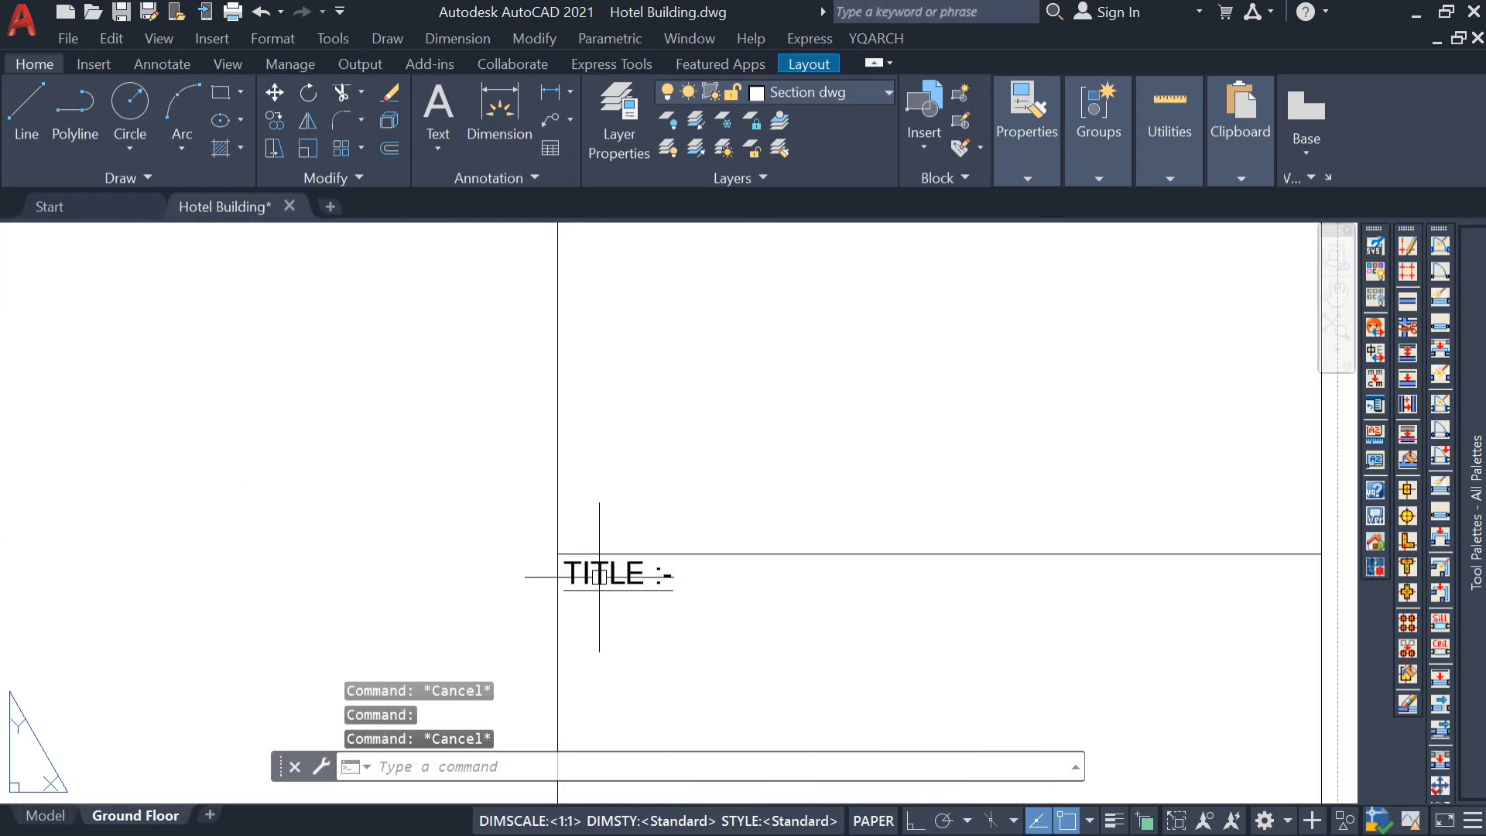
{"action": "scroll", "coordinate": [607, 574], "scroll_direction": "down", "scroll_amount": 4}
{"action": "scroll", "coordinate": [607, 573], "scroll_direction": "down", "scroll_amount": 7}
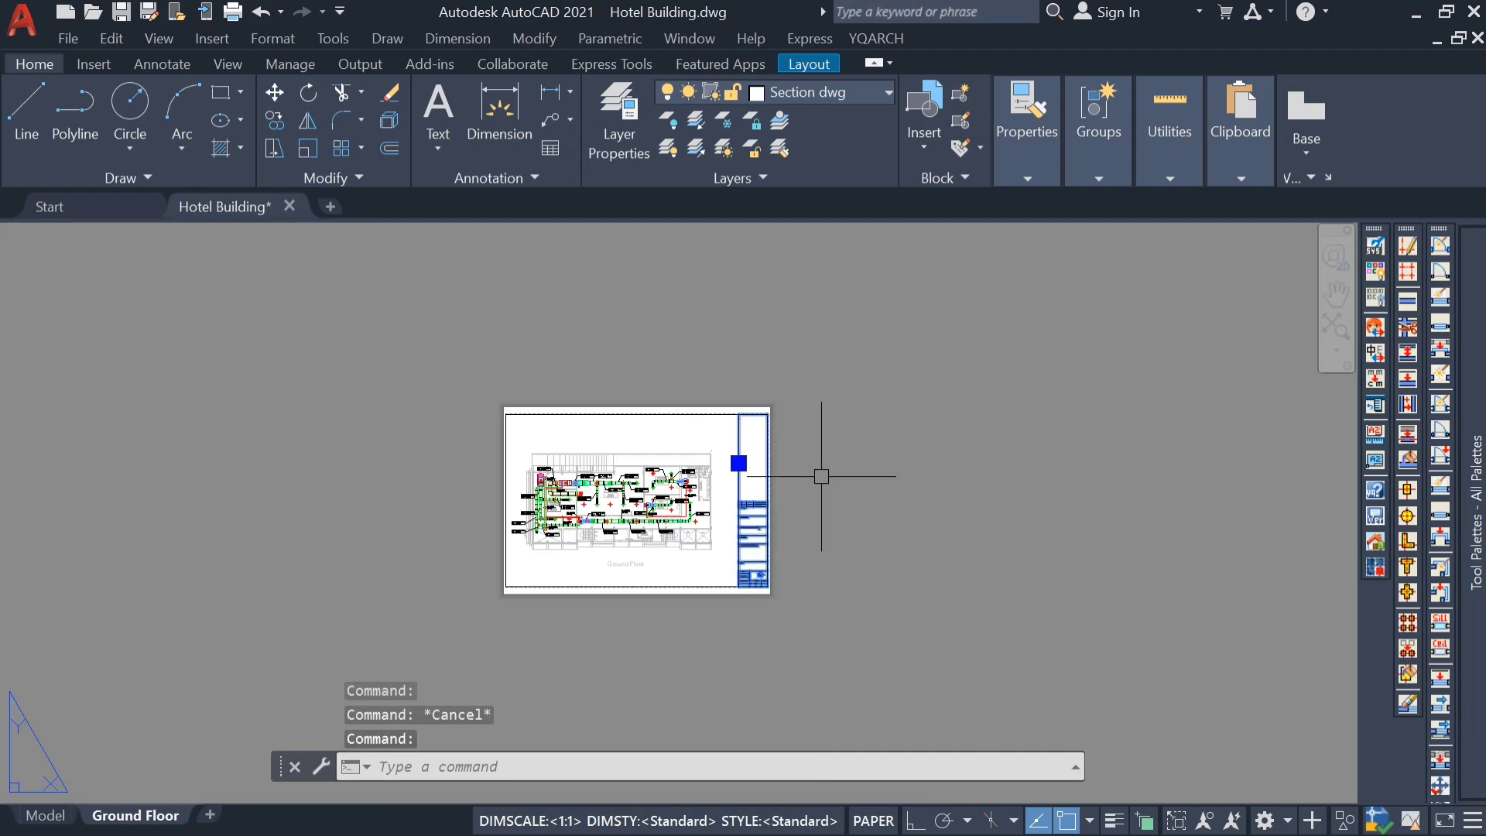
{"action": "type", "text": "x"}
{"action": "key", "text": "Return"}
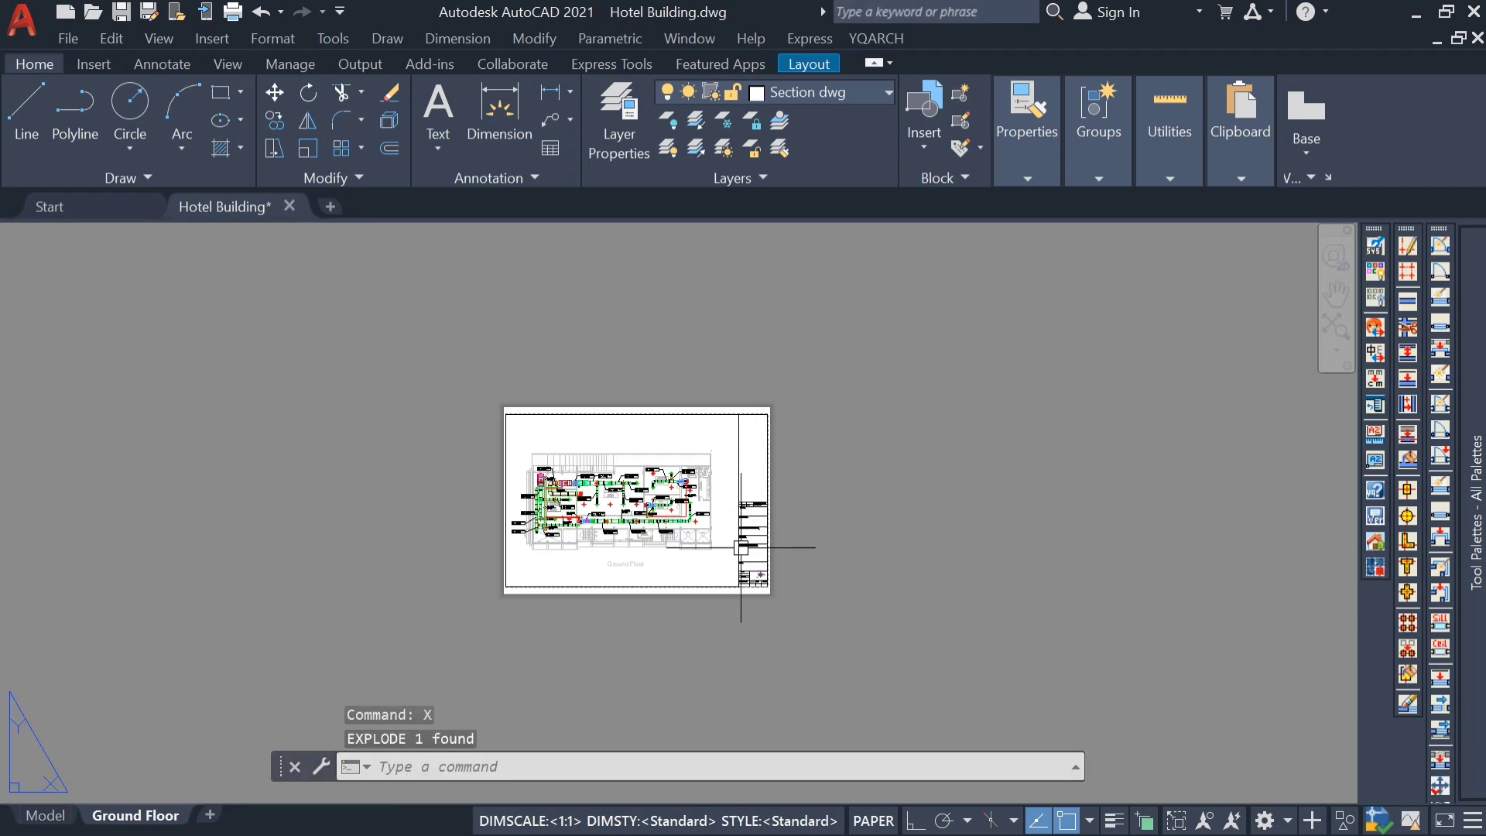
Examine the TITLE label in the exploded title block as a separately selectable text object
{"action": "scroll", "coordinate": [748, 599], "scroll_direction": "up", "scroll_amount": 6}
{"action": "scroll", "coordinate": [809, 422], "scroll_direction": "up", "scroll_amount": 5}
{"action": "left_click", "coordinate": [795, 410]}
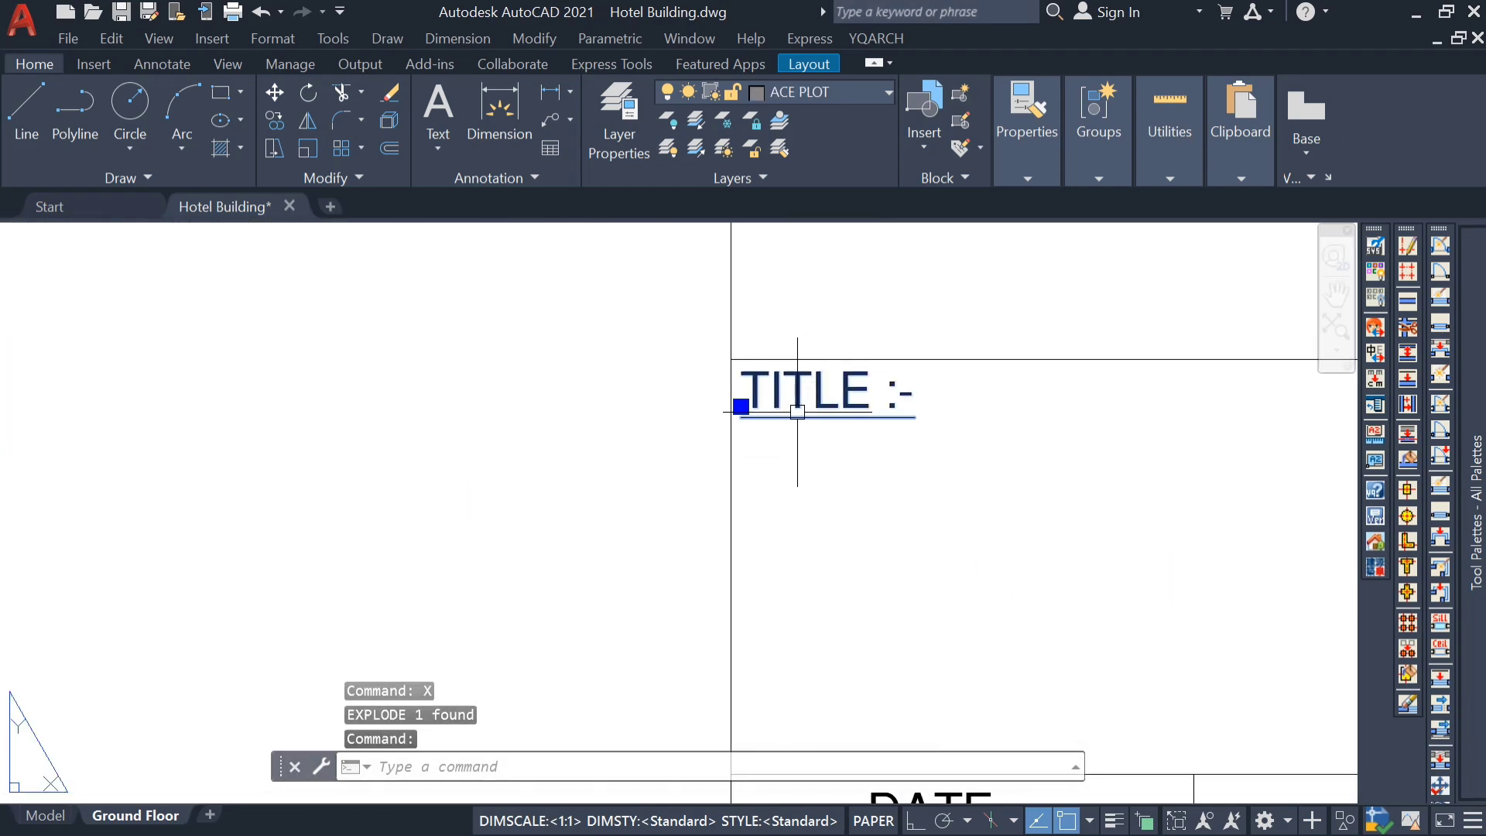
{"action": "key", "text": "Escape"}
{"action": "left_click", "coordinate": [795, 410]}
{"action": "scroll", "coordinate": [785, 399], "scroll_direction": "down", "scroll_amount": 4}
{"action": "scroll", "coordinate": [785, 398], "scroll_direction": "up", "scroll_amount": 5}
{"action": "scroll", "coordinate": [793, 408], "scroll_direction": "down", "scroll_amount": 2}
{"action": "scroll", "coordinate": [794, 408], "scroll_direction": "down", "scroll_amount": 3}
{"action": "scroll", "coordinate": [829, 524], "scroll_direction": "down", "scroll_amount": 2}
{"action": "key", "text": "Escape"}
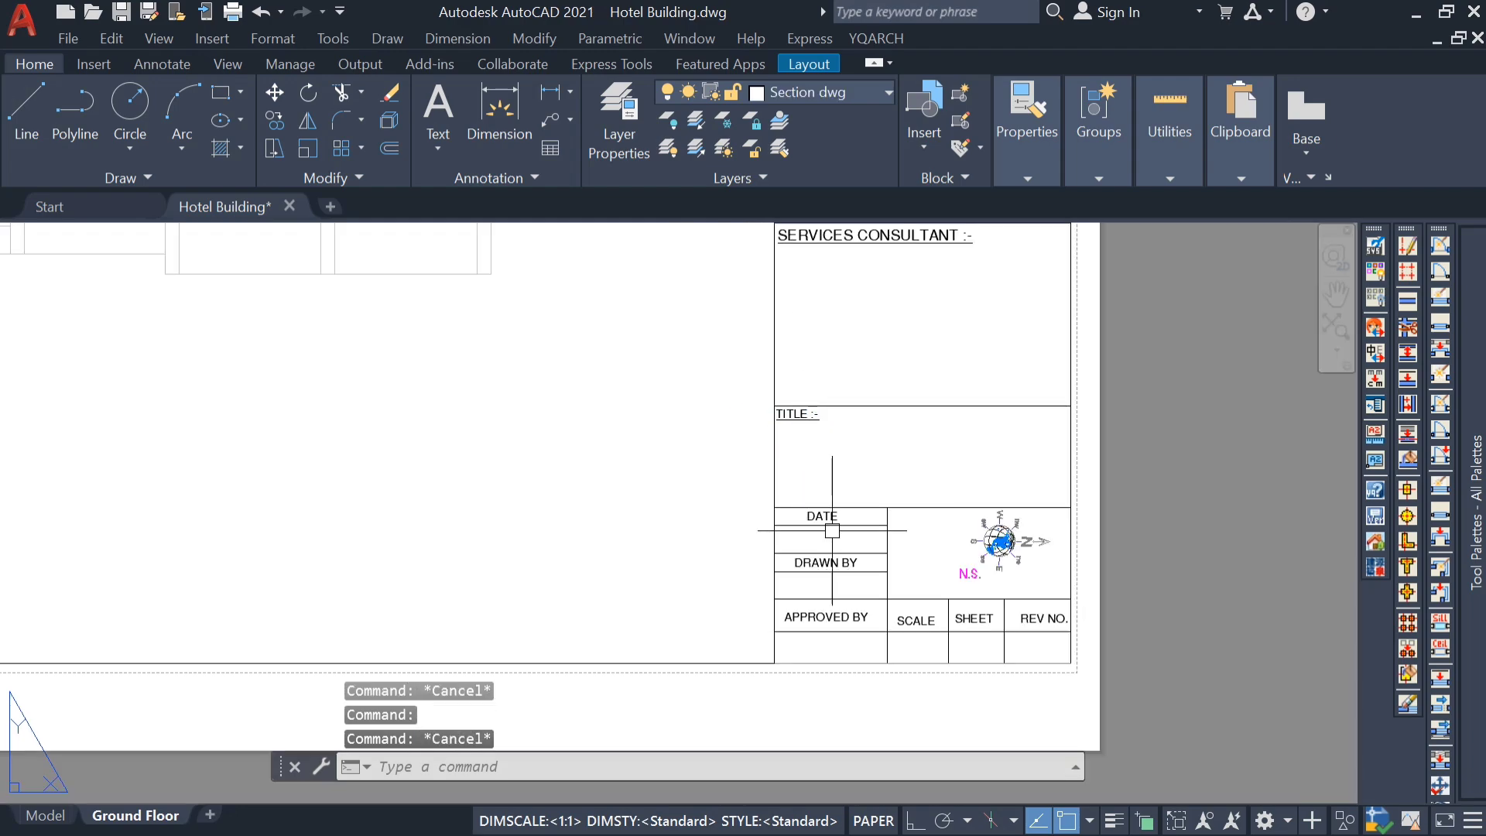
Copy the DATE label into the empty area of the title block's TITLE cell
{"action": "scroll", "coordinate": [829, 513], "scroll_direction": "up", "scroll_amount": 3}
{"action": "left_click", "coordinate": [823, 501]}
{"action": "type", "text": "co"}
{"action": "key", "text": "Return"}
{"action": "left_click", "coordinate": [823, 501]}
{"action": "scroll", "coordinate": [890, 511], "scroll_direction": "down", "scroll_amount": 1}
{"action": "scroll", "coordinate": [938, 448], "scroll_direction": "up", "scroll_amount": 3}
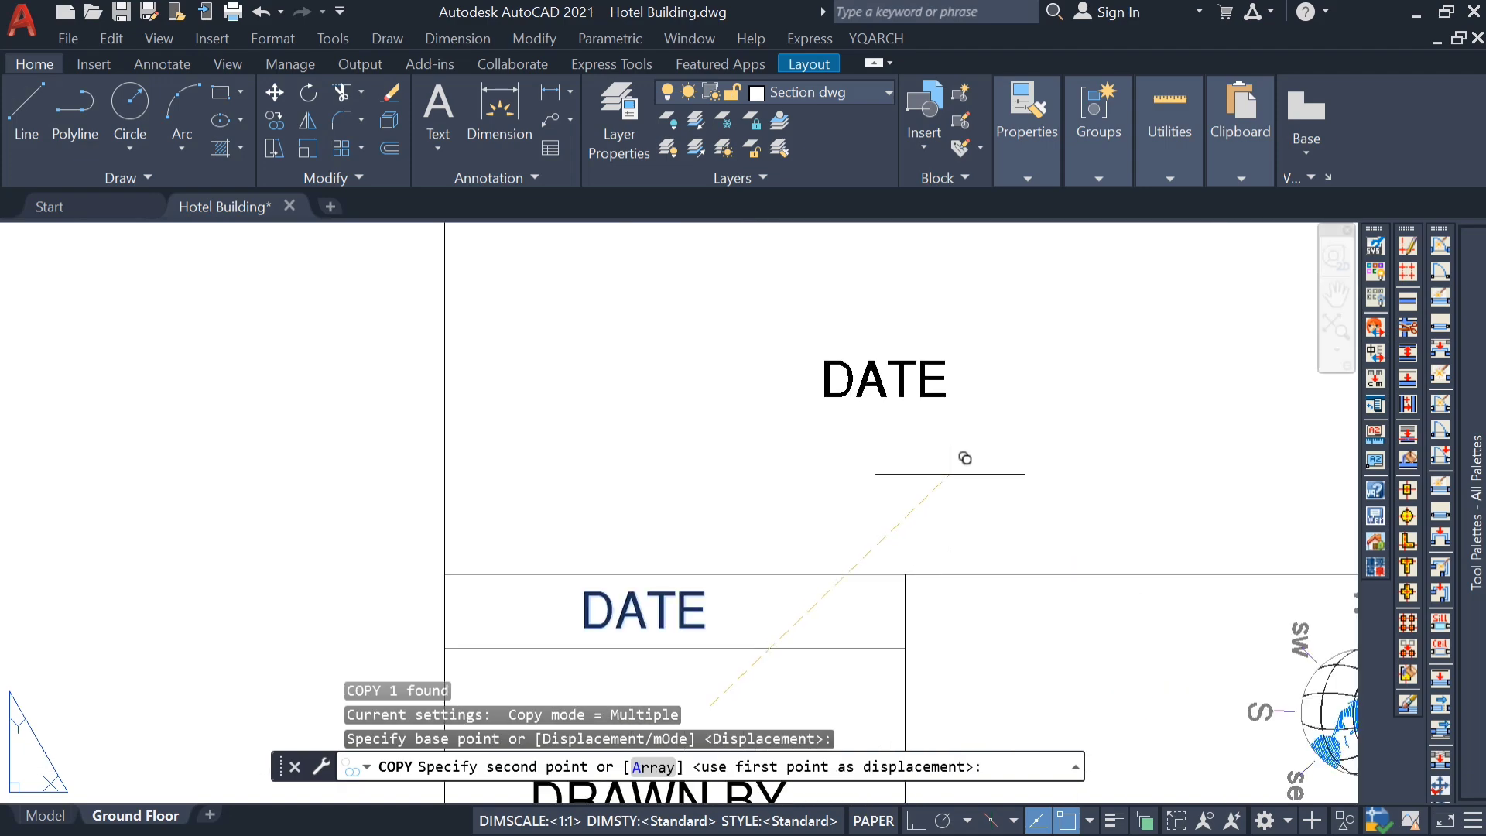
{"action": "left_click", "coordinate": [950, 467]}
{"action": "scroll", "coordinate": [936, 476], "scroll_direction": "down", "scroll_amount": 4}
{"action": "key", "text": "Escape"}
Open the copied DATE label for editing and delete it from the TITLE cell
{"action": "left_click", "coordinate": [922, 480]}
{"action": "double_click", "coordinate": [922, 480]}
{"action": "scroll", "coordinate": [928, 481], "scroll_direction": "up", "scroll_amount": 4}
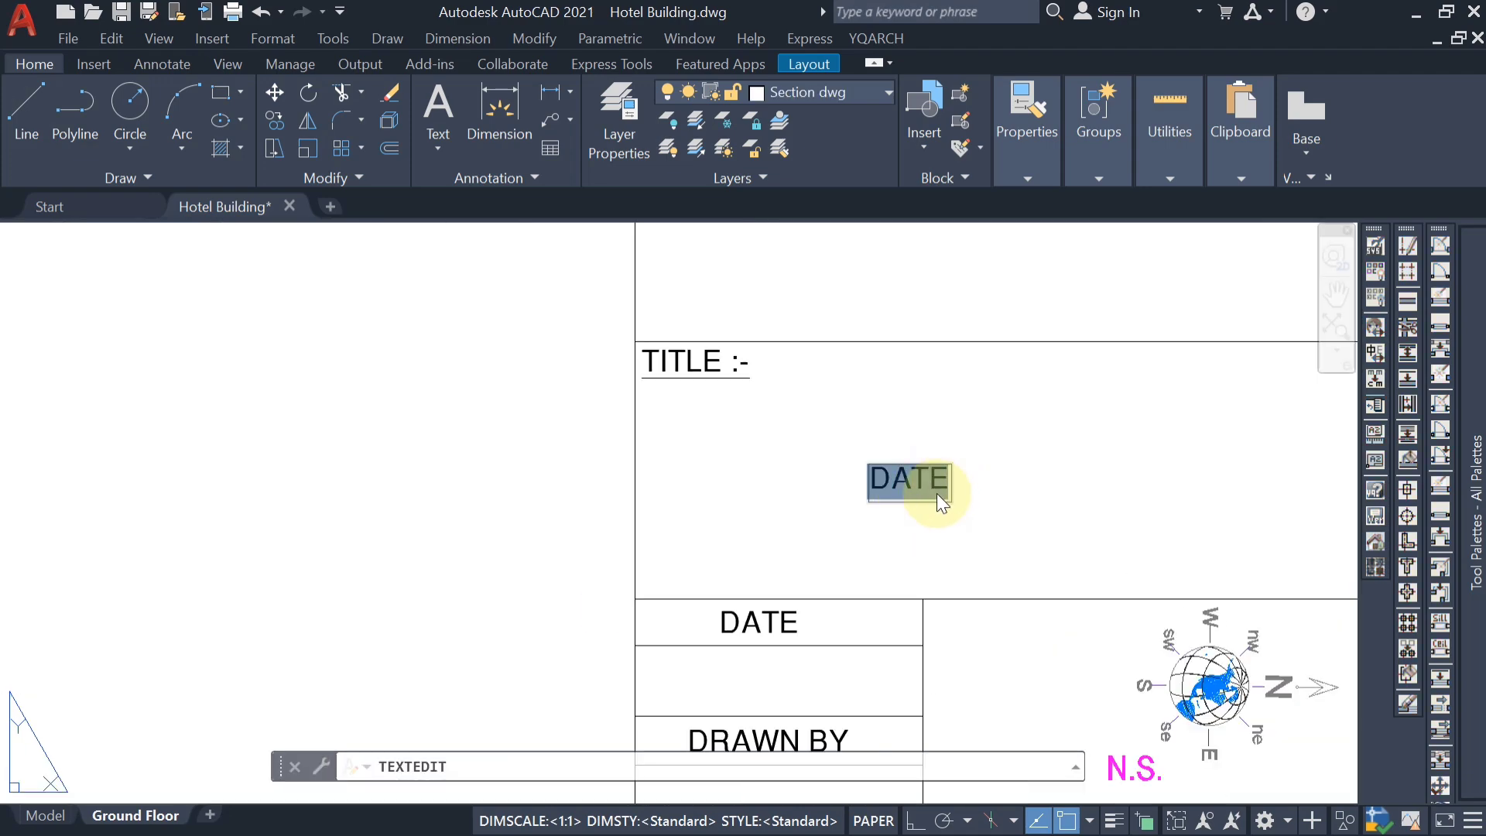
{"action": "key", "text": "Escape"}
{"action": "key", "text": "Escape"}
{"action": "left_click", "coordinate": [923, 481]}
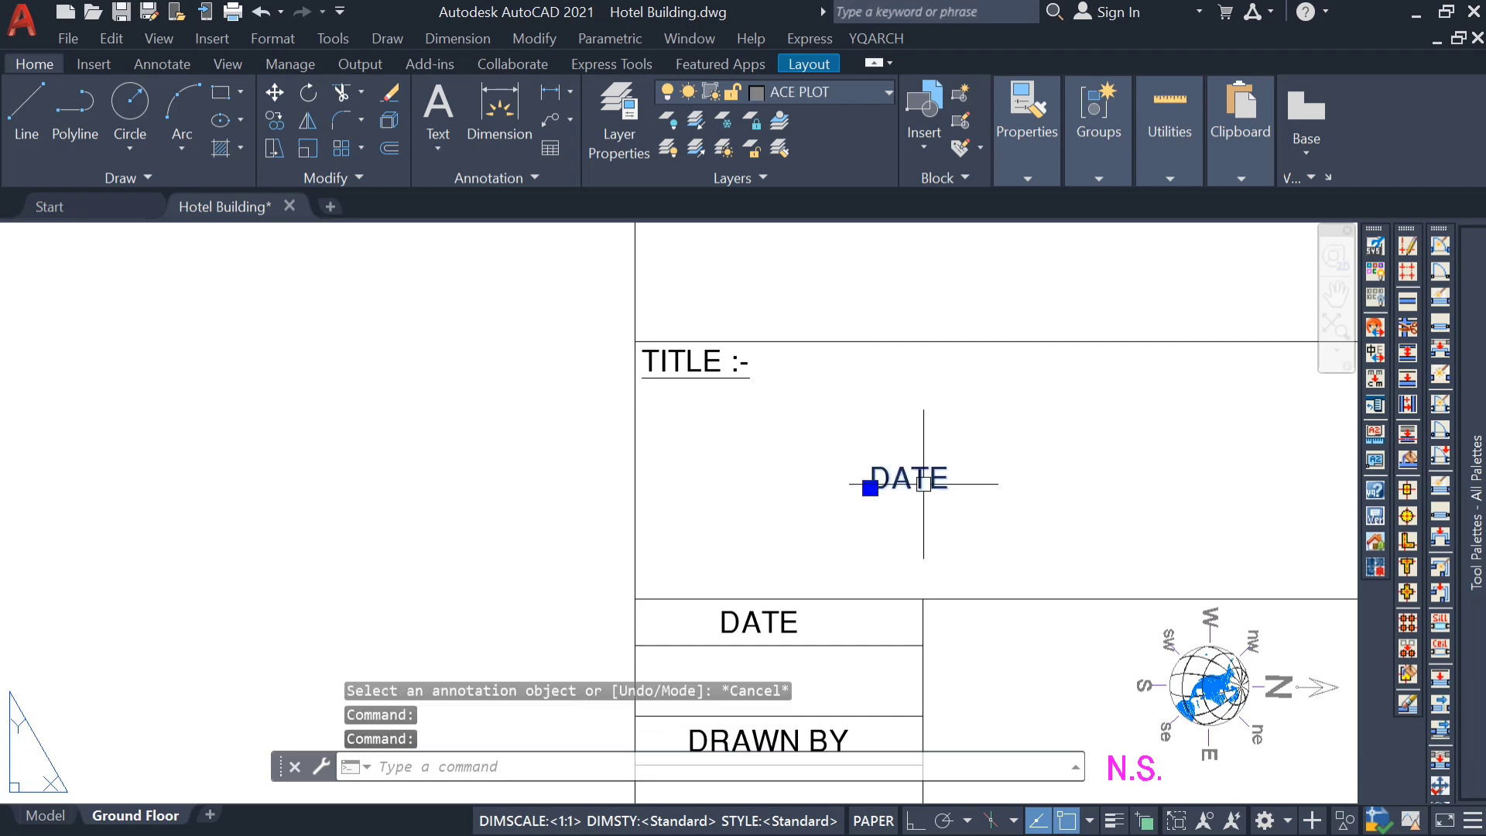
{"action": "key", "text": "Delete"}
Add multiline text reading "Ground Floor Layout" in the title block's TITLE cell
{"action": "type", "text": "T"}
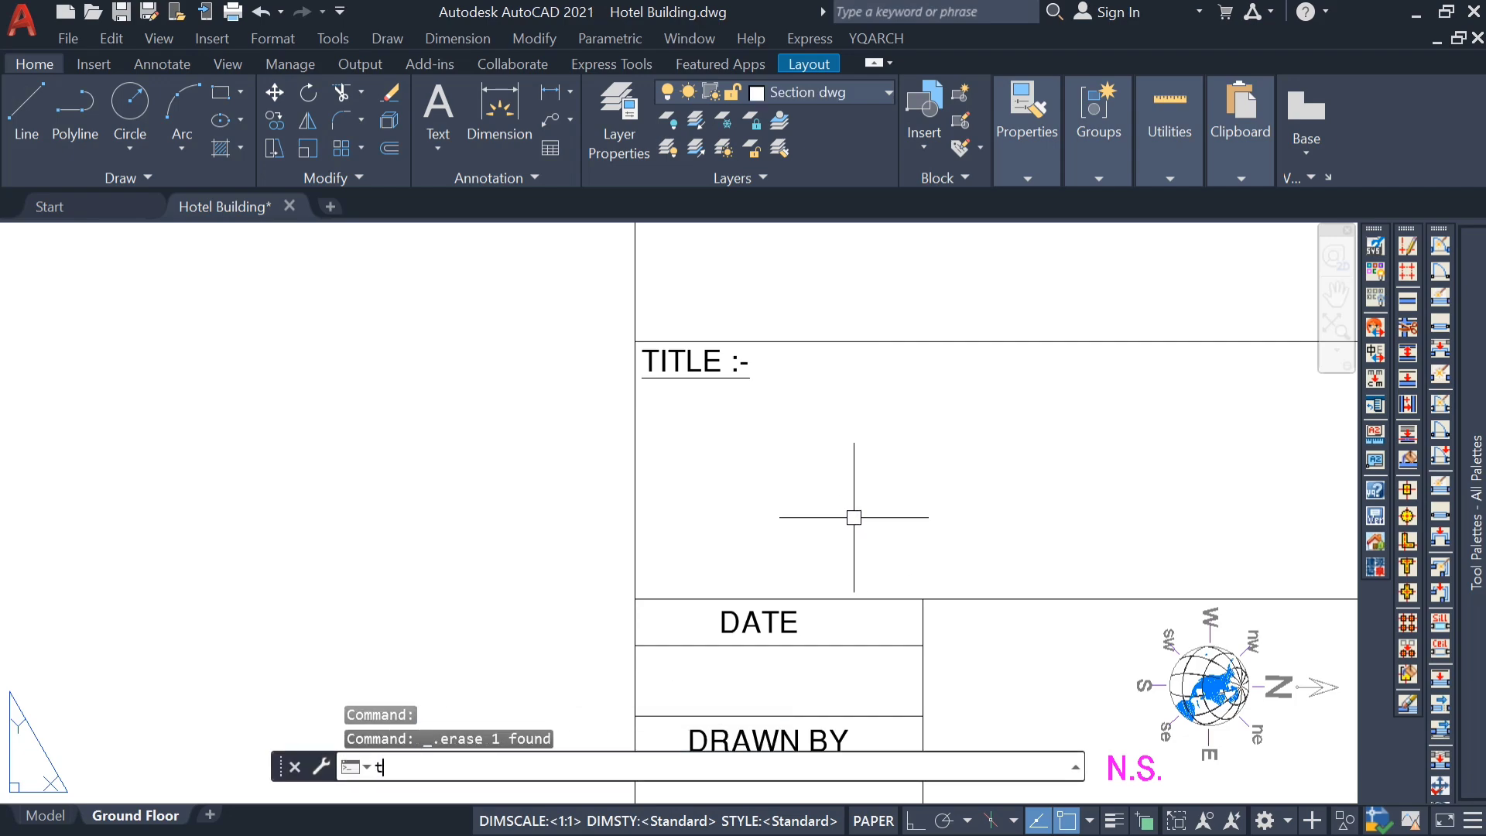
{"action": "key", "text": "Return"}
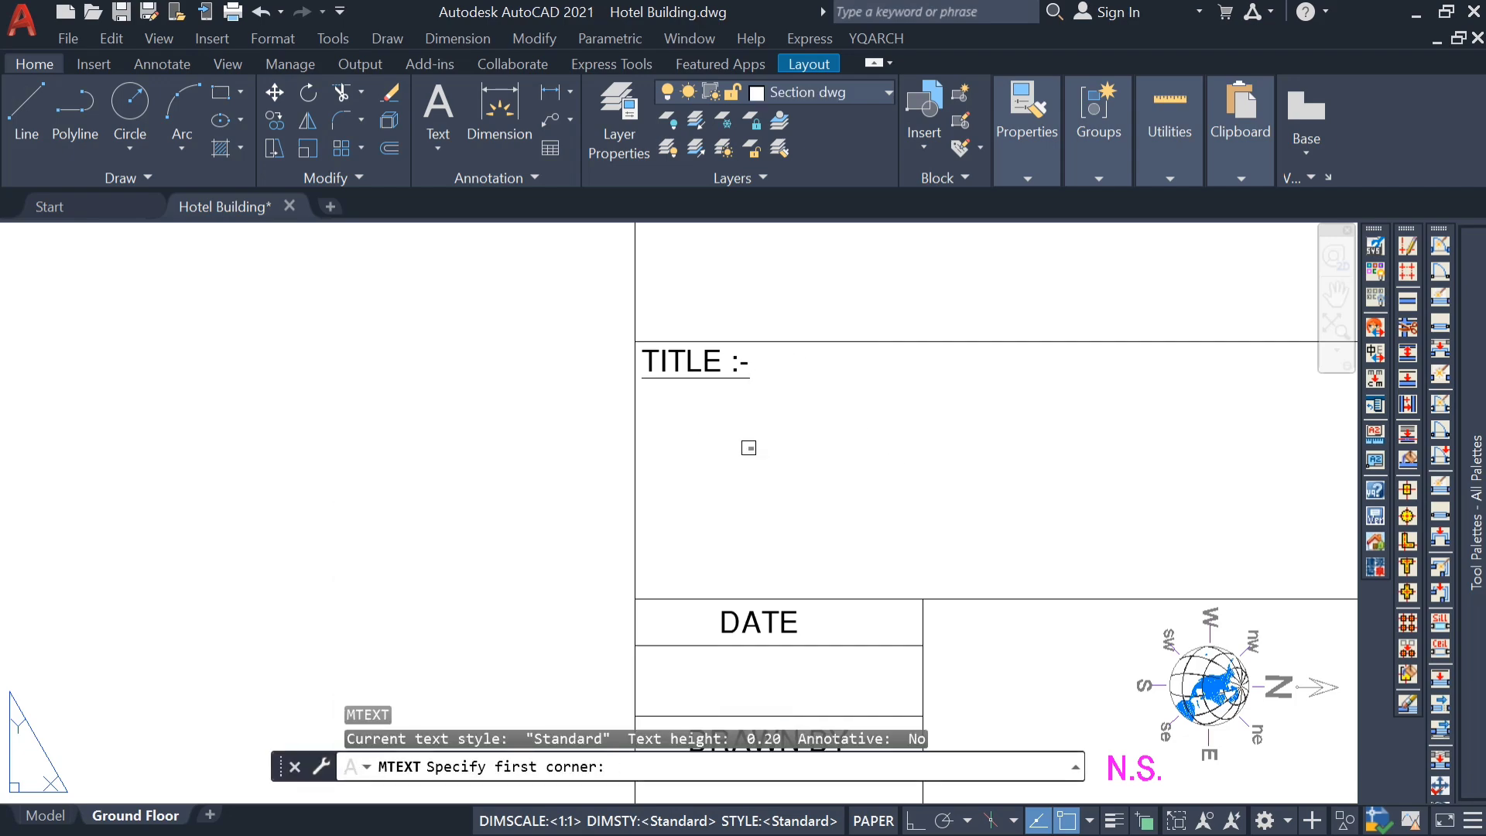
{"action": "left_click", "coordinate": [749, 447]}
{"action": "left_click", "coordinate": [957, 537]}
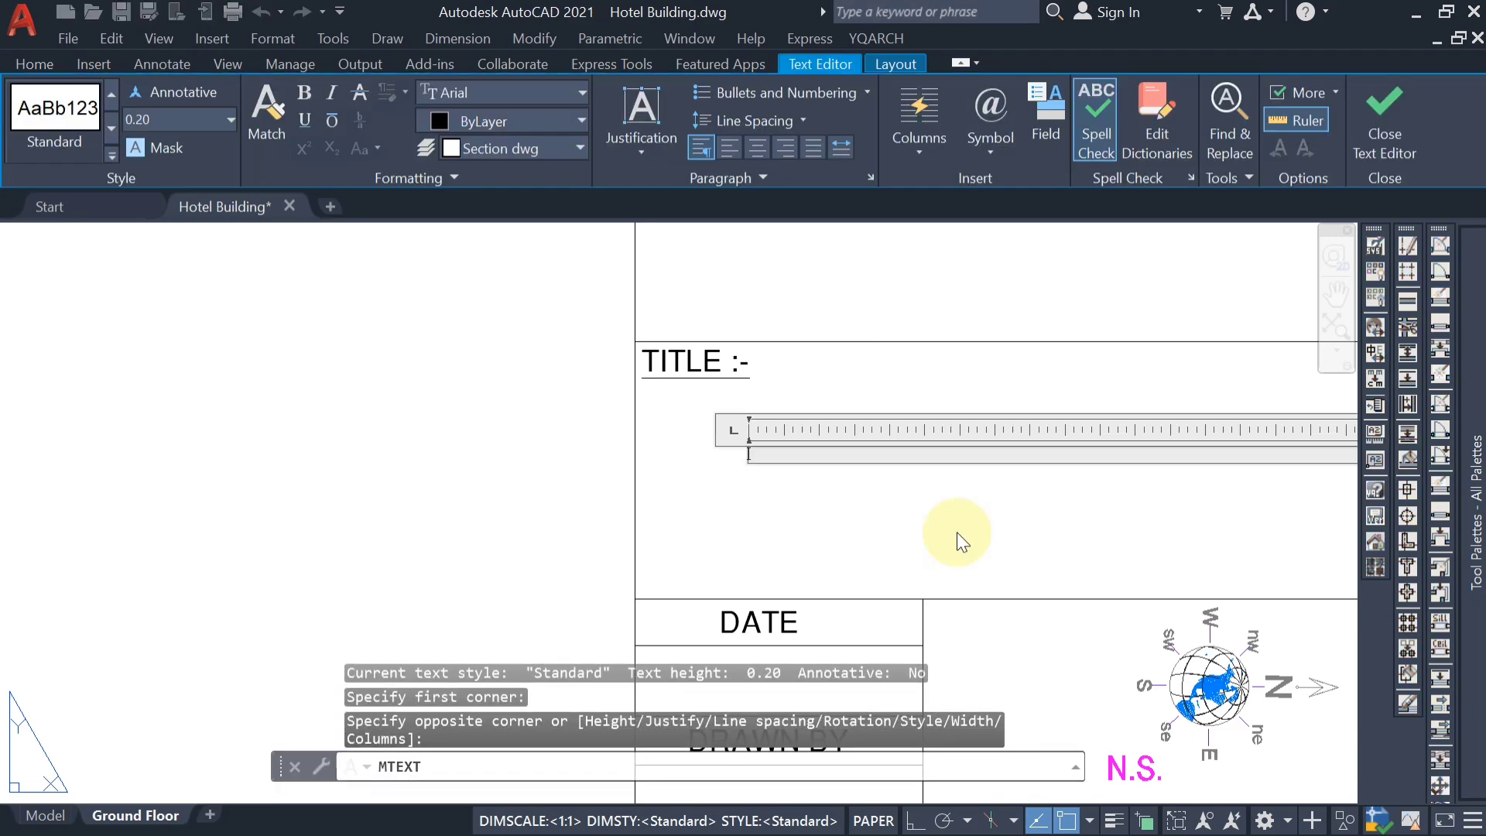
{"action": "type", "text": "Ground"}
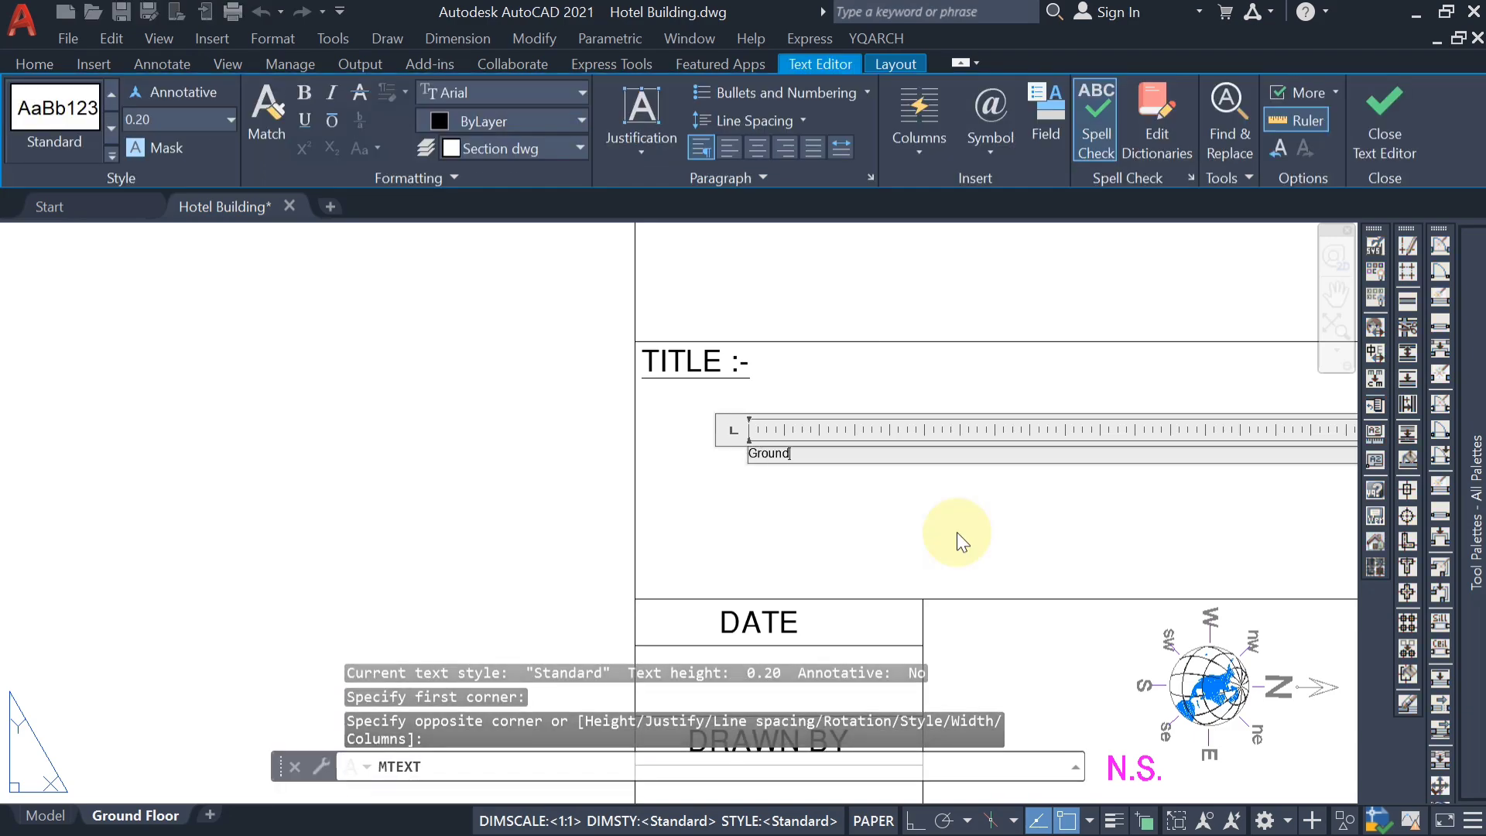
{"action": "type", "text": " Floor Layout"}
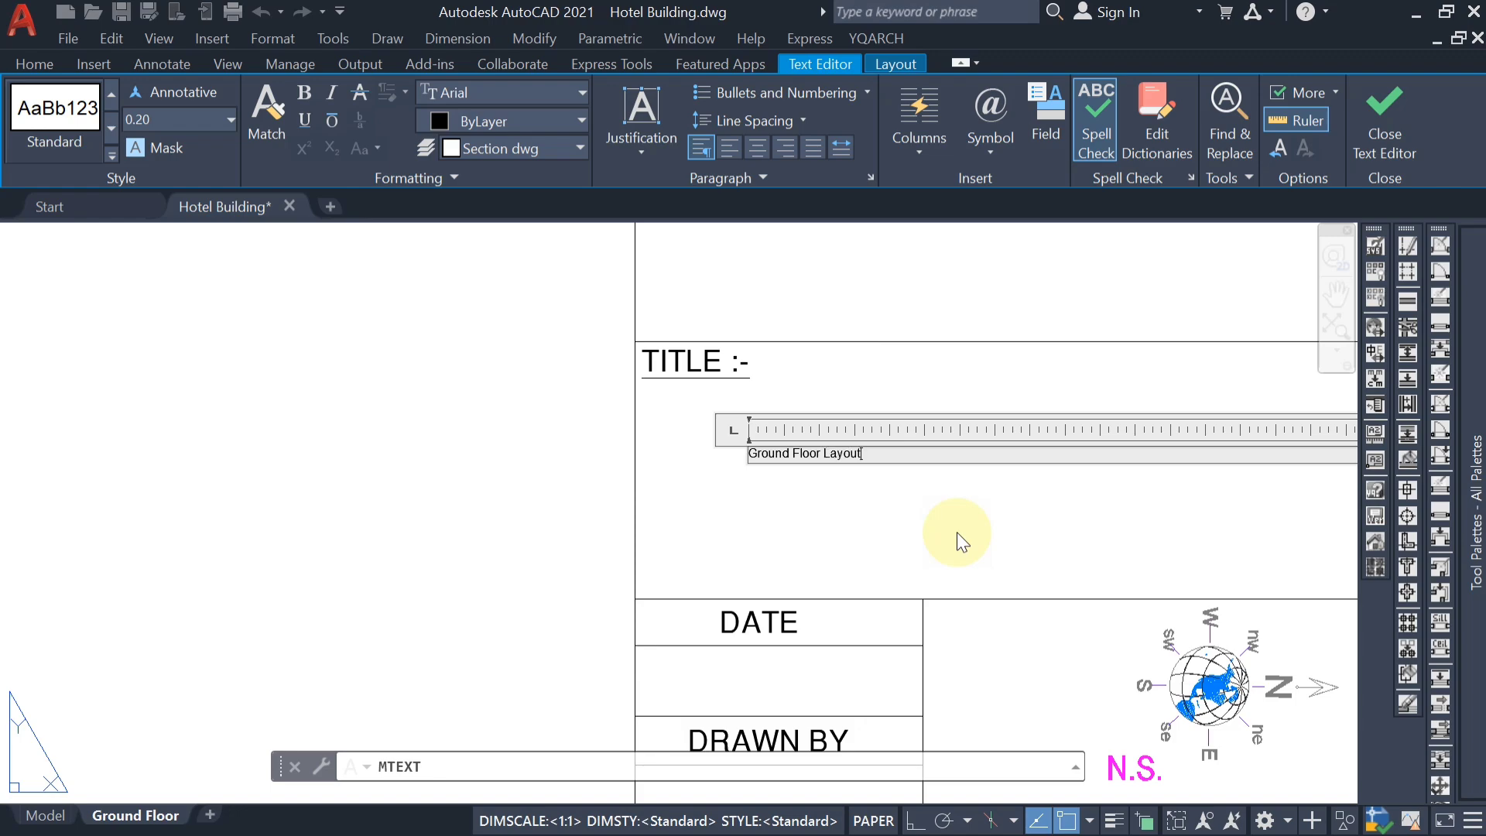
Set the height of the "Ground Floor Layout" text to 100, close the text editor and select the text
{"action": "left_click_drag", "start_coordinate": [879, 460], "coordinate": [675, 456]}
{"action": "left_click", "coordinate": [173, 125]}
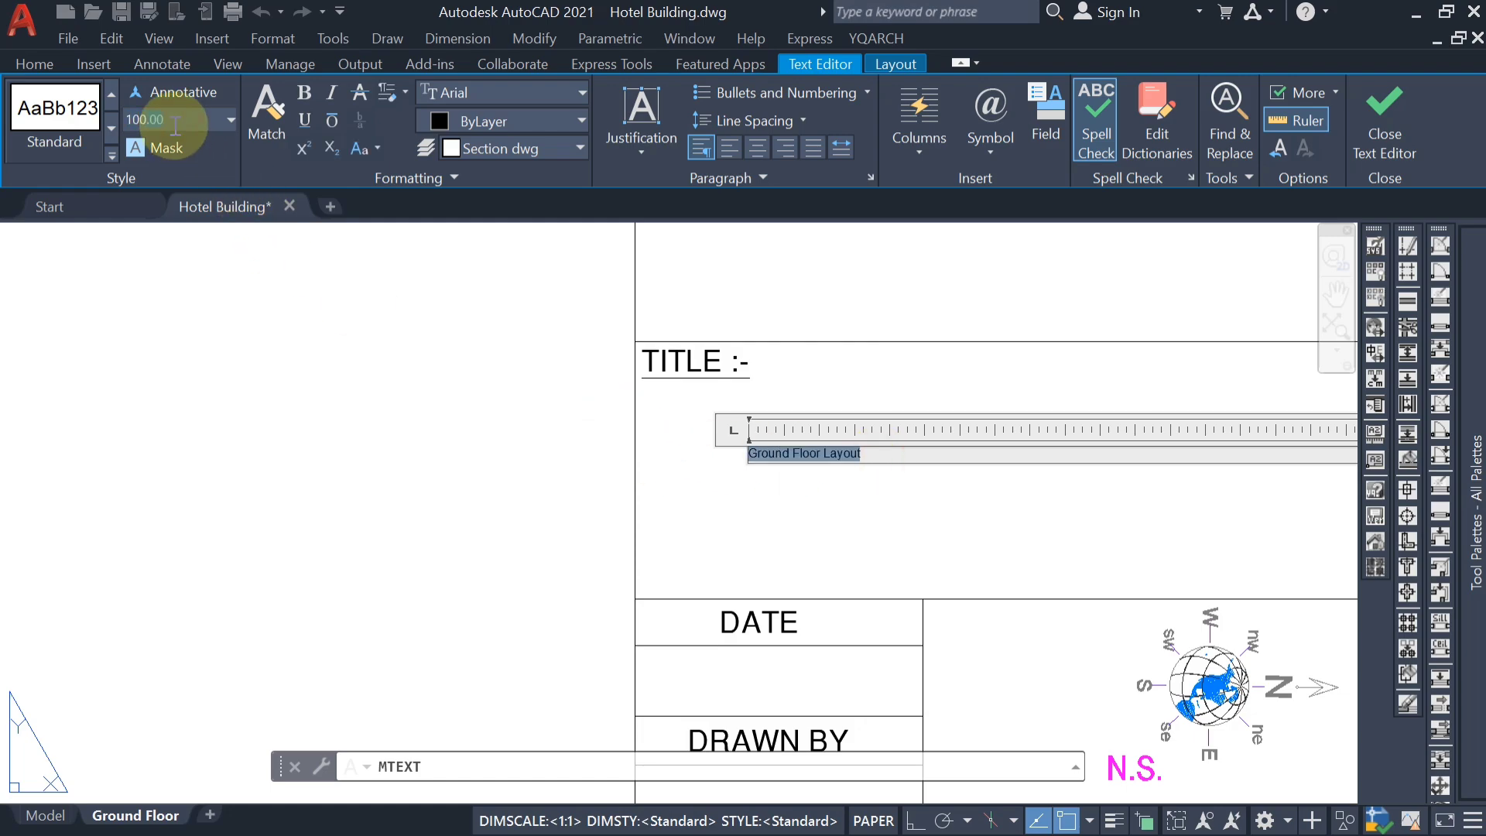
{"action": "key", "text": "Return"}
{"action": "left_click", "coordinate": [515, 515]}
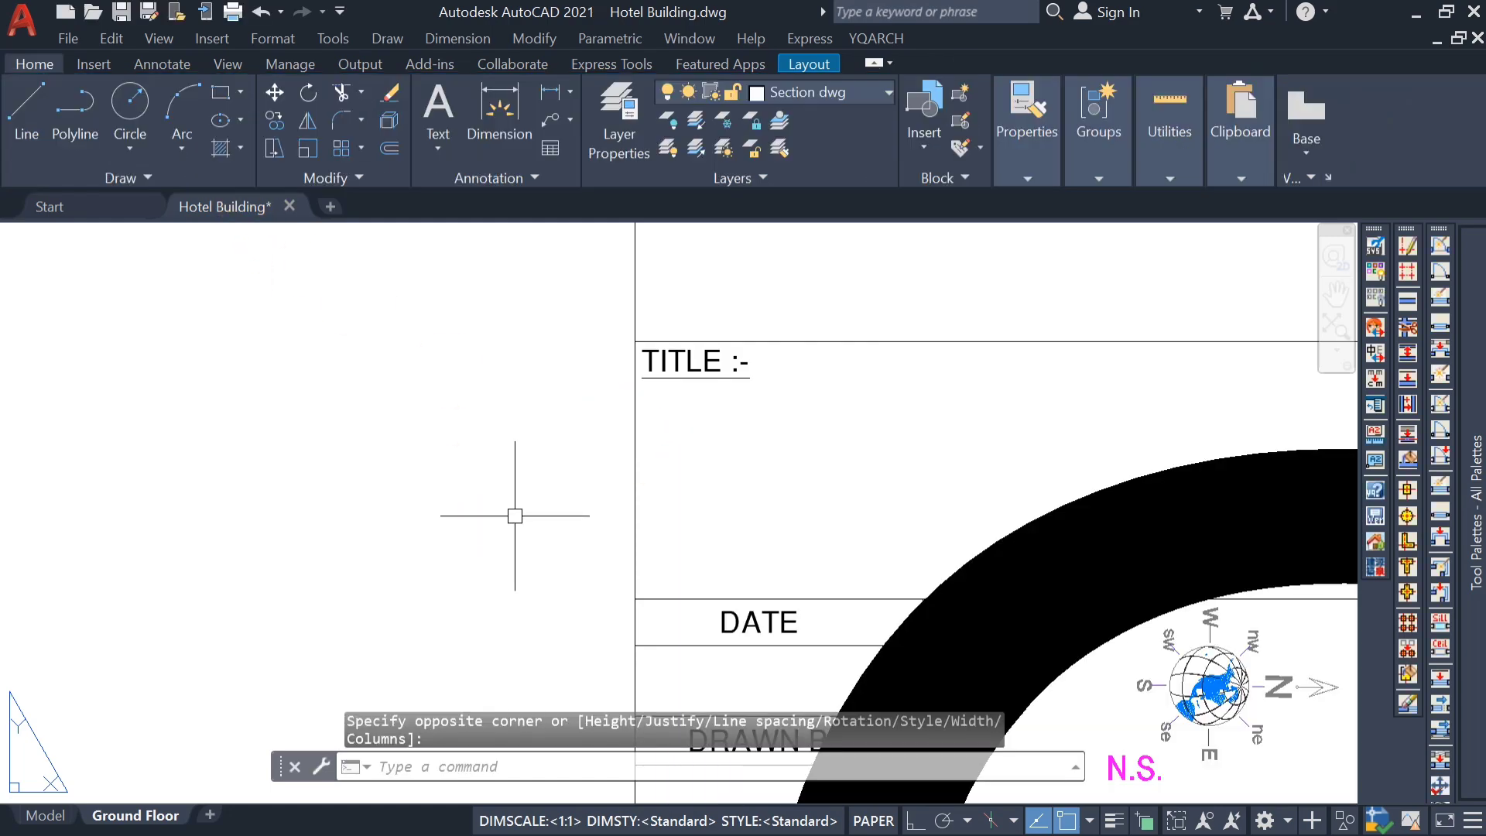
{"action": "scroll", "coordinate": [515, 517], "scroll_direction": "down", "scroll_amount": 5}
{"action": "scroll", "coordinate": [590, 531], "scroll_direction": "down", "scroll_amount": 8}
{"action": "left_click", "coordinate": [642, 544]}
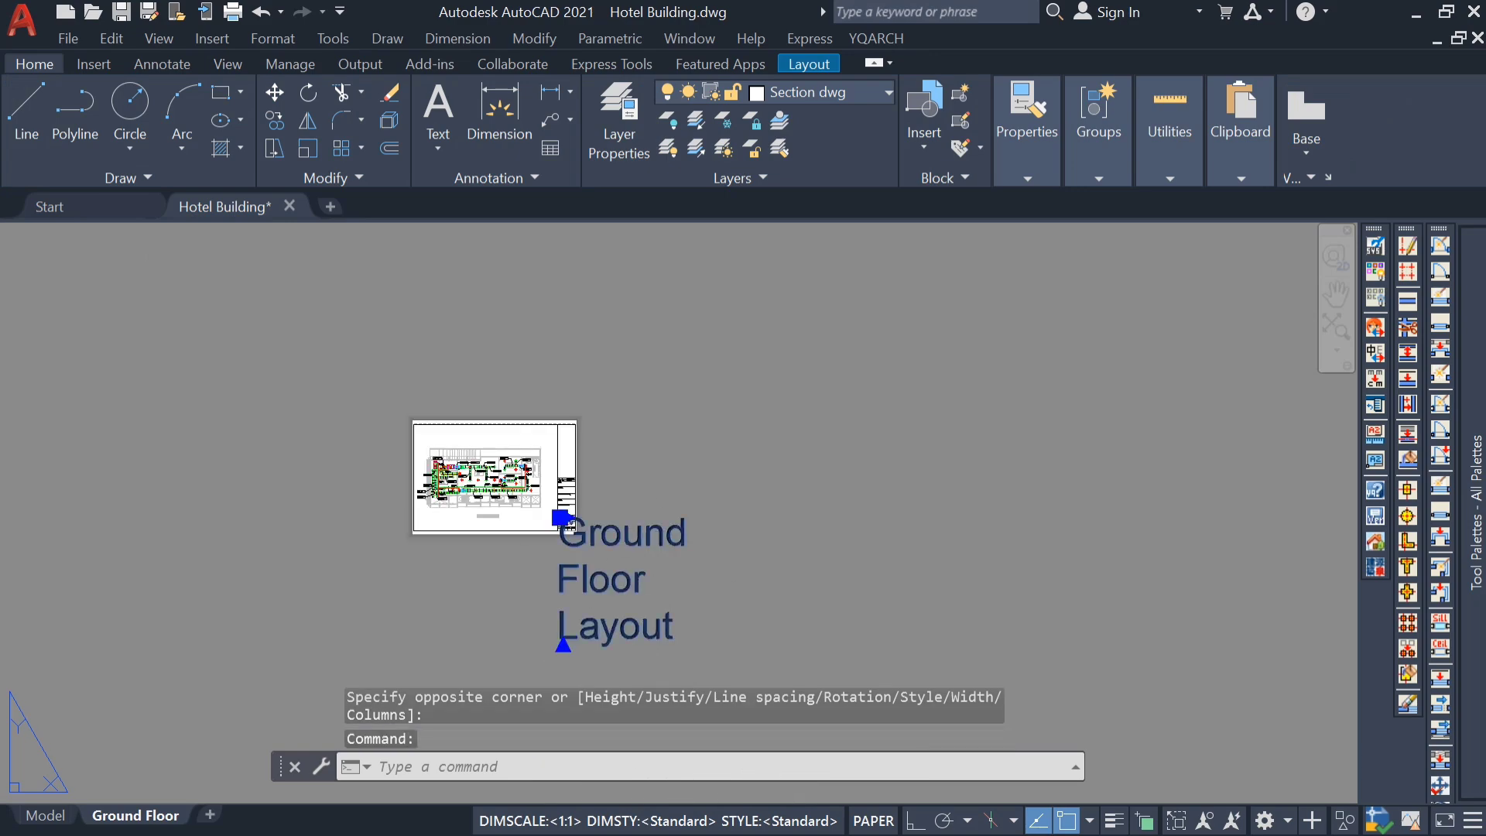
Set the height of the "Ground Floor Layout" text to 0.1 and close the text editor
{"action": "double_click", "coordinate": [664, 631]}
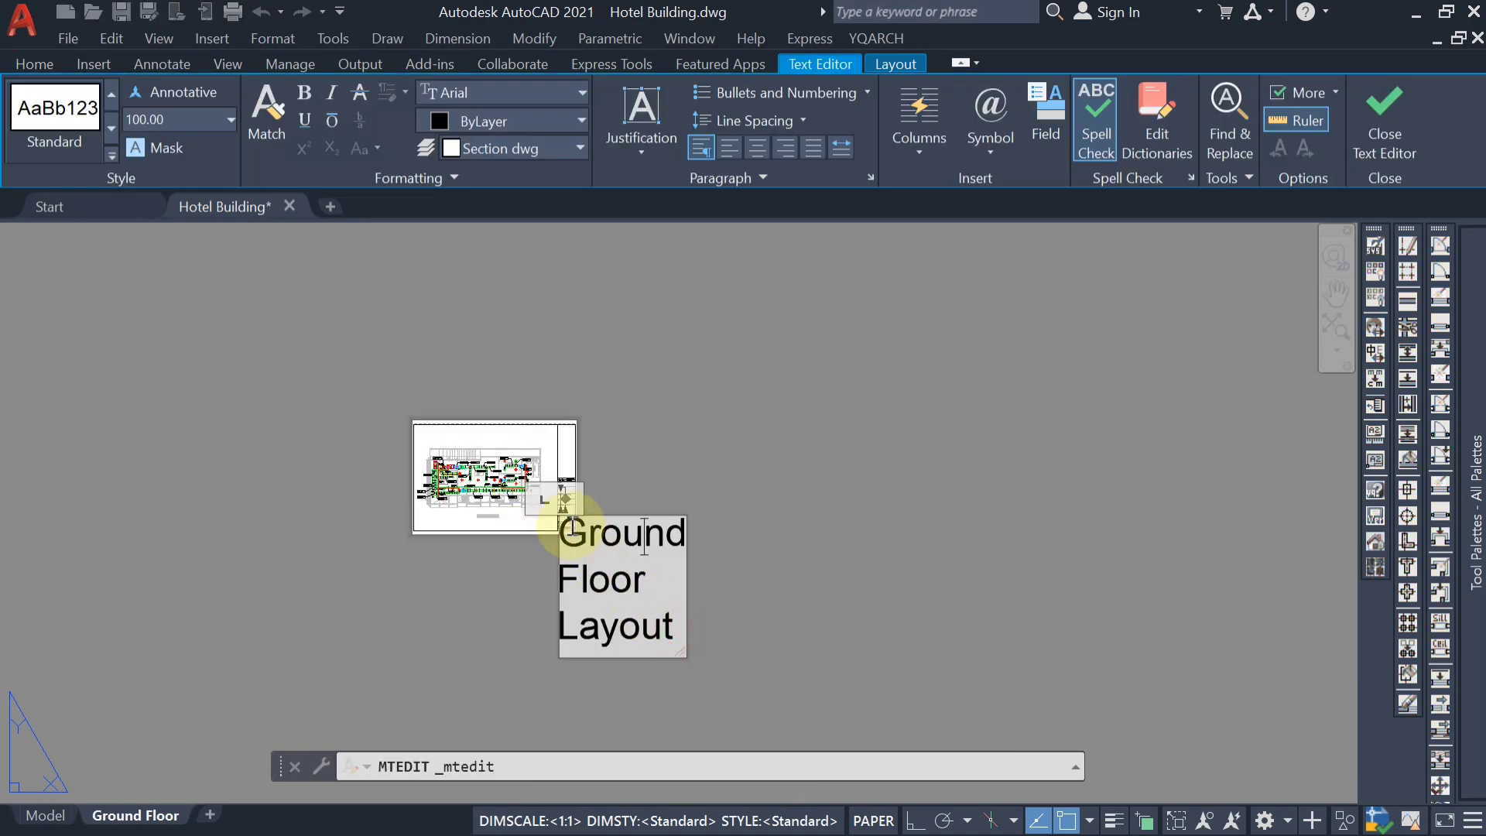
{"action": "left_click_drag", "start_coordinate": [566, 526], "coordinate": [706, 689]}
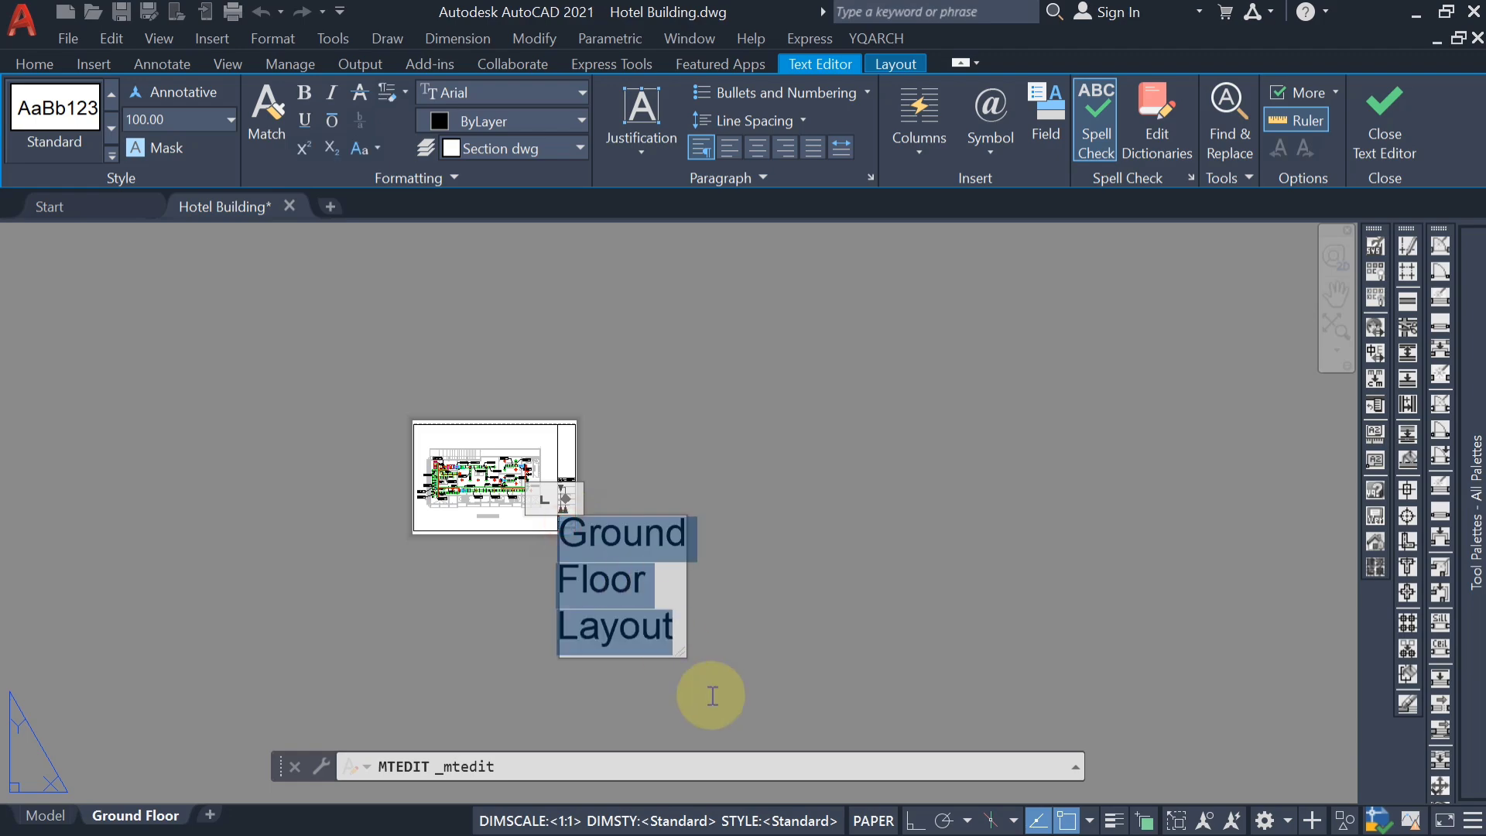
{"action": "left_click", "coordinate": [187, 118]}
{"action": "type", "text": ".1"}
{"action": "key", "text": "Return"}
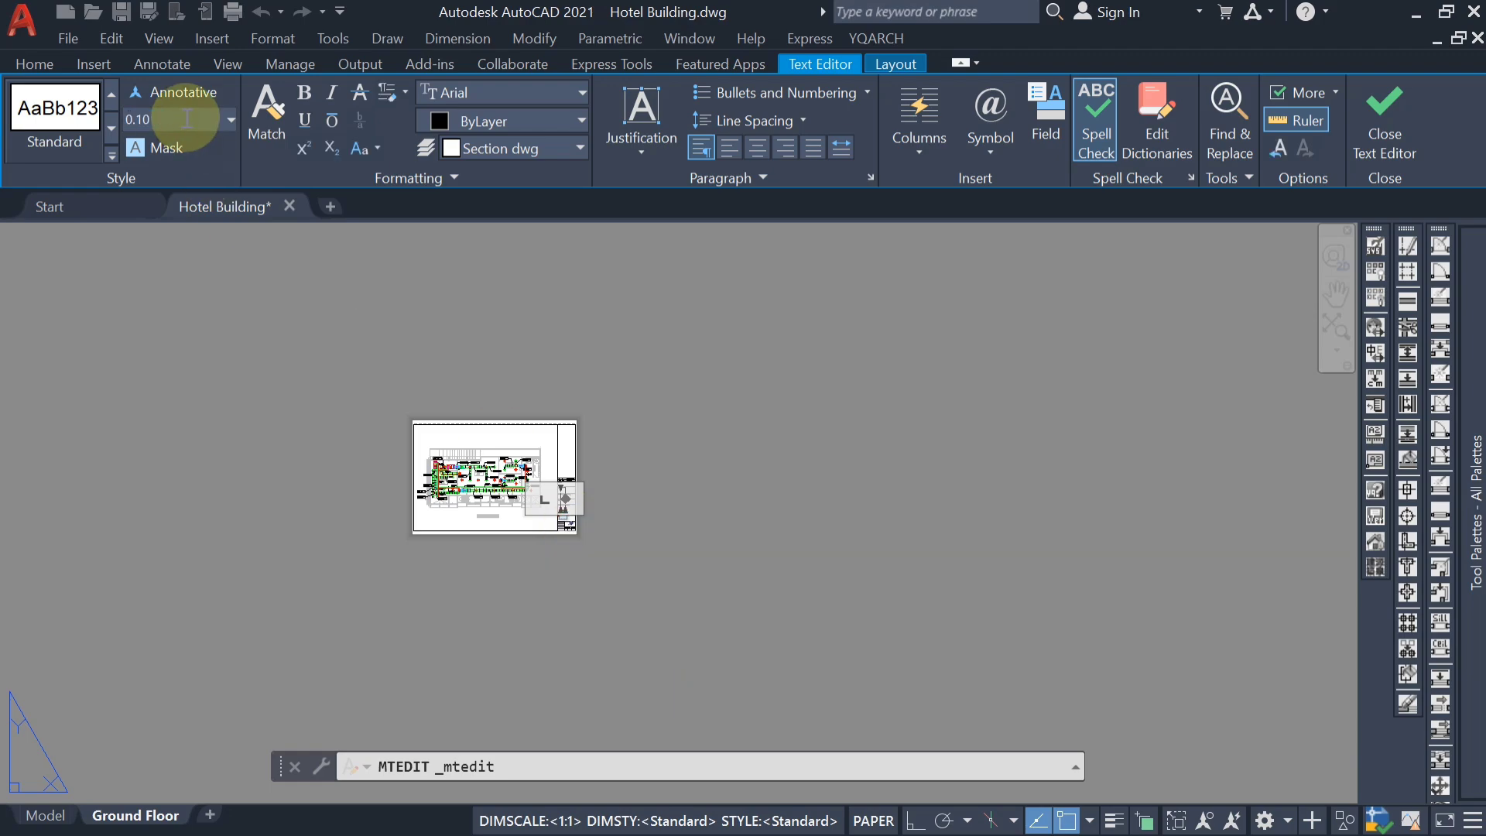
{"action": "scroll", "coordinate": [588, 541], "scroll_direction": "up", "scroll_amount": 8}
{"action": "scroll", "coordinate": [629, 581], "scroll_direction": "up", "scroll_amount": 5}
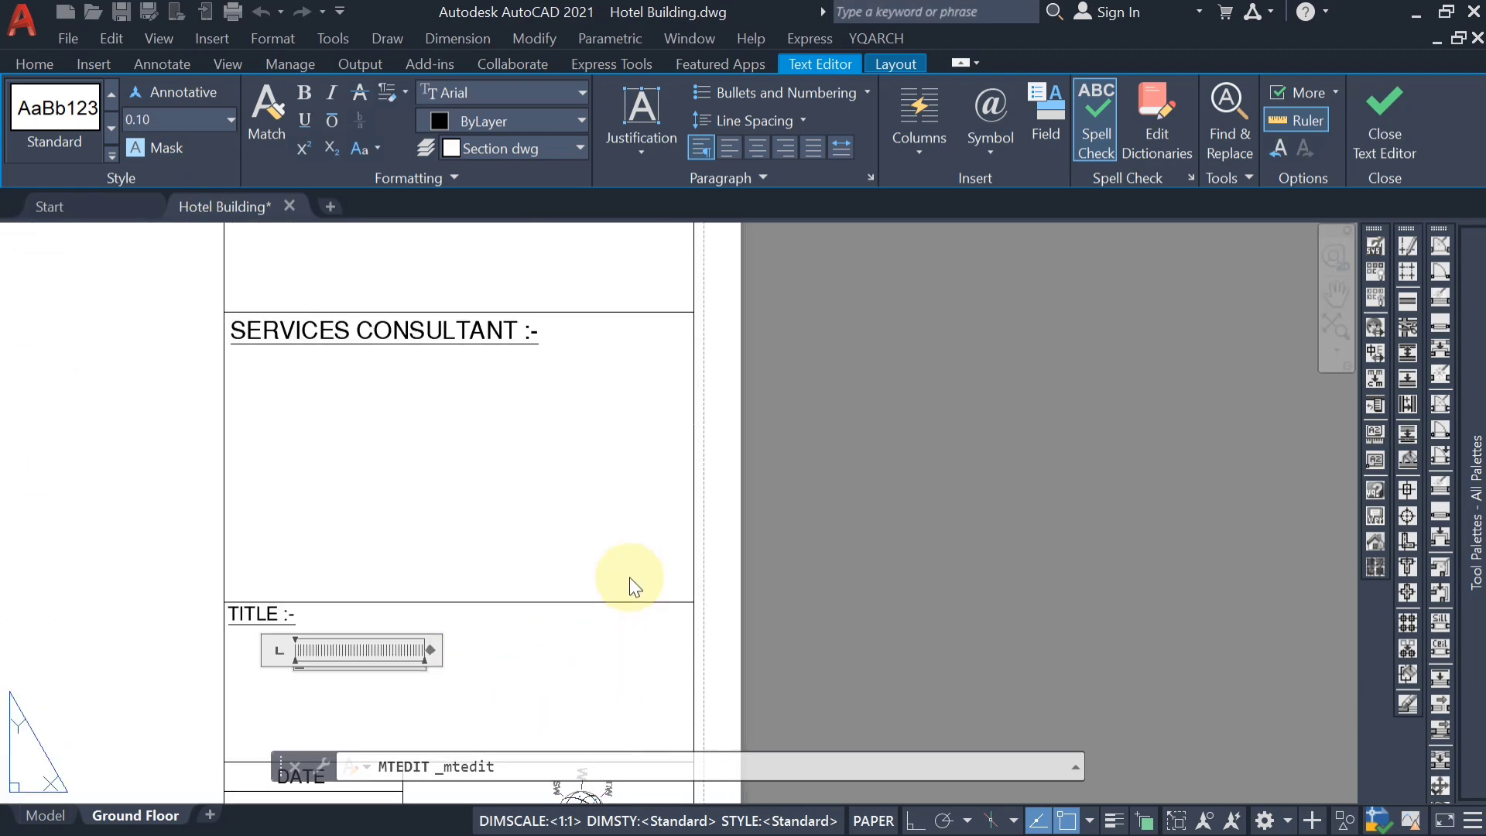
{"action": "left_click", "coordinate": [564, 601]}
Reopen the "Ground Floor Layout" text, try heights of 0.2, 0.4 and 0.5, and close the text editor
{"action": "scroll", "coordinate": [401, 584], "scroll_direction": "up", "scroll_amount": 4}
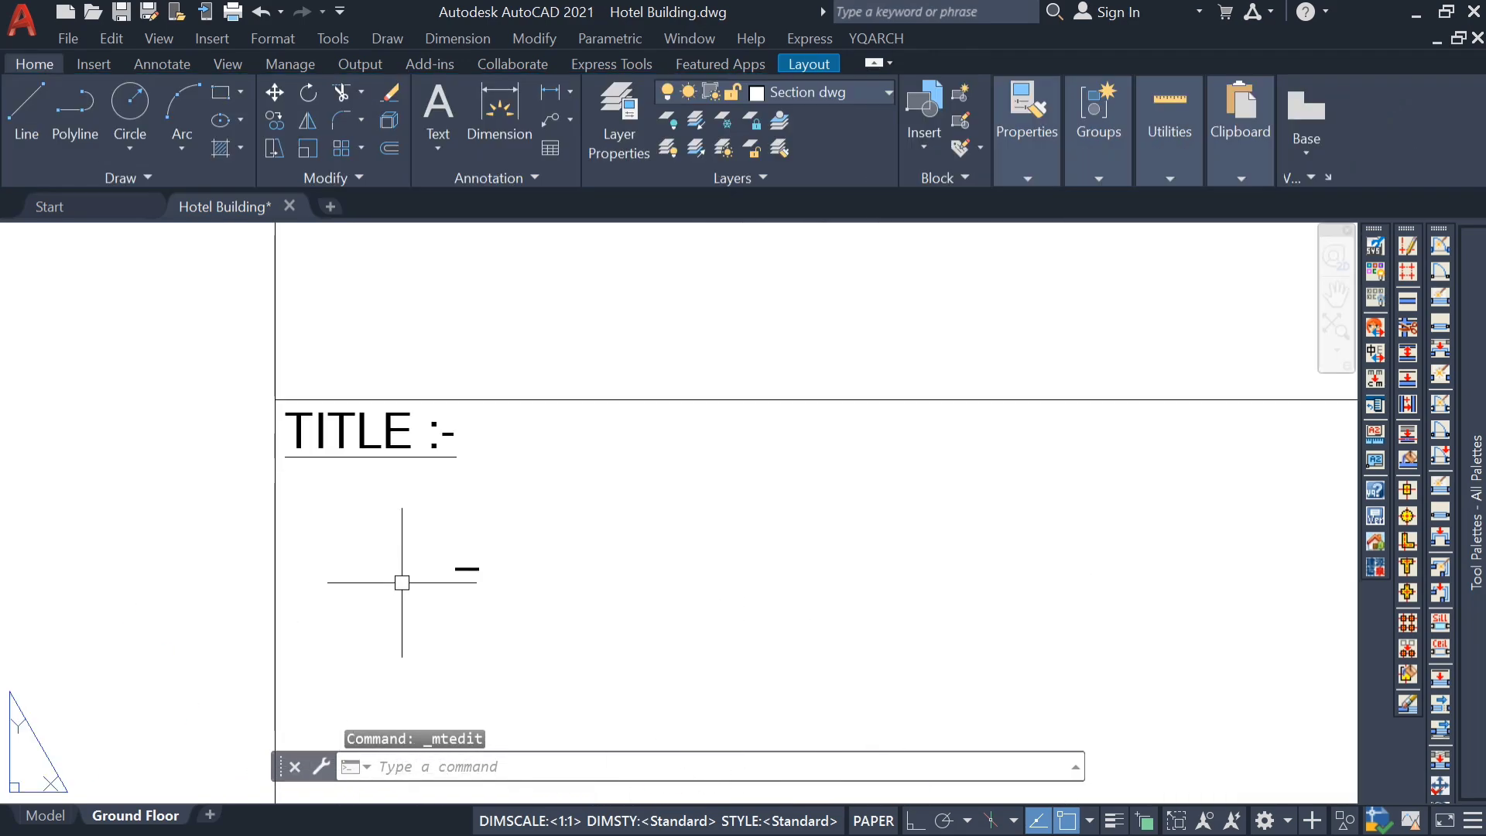
{"action": "double_click", "coordinate": [480, 573]}
{"action": "left_click_drag", "start_coordinate": [711, 577], "coordinate": [158, 205]}
{"action": "left_click", "coordinate": [186, 116]}
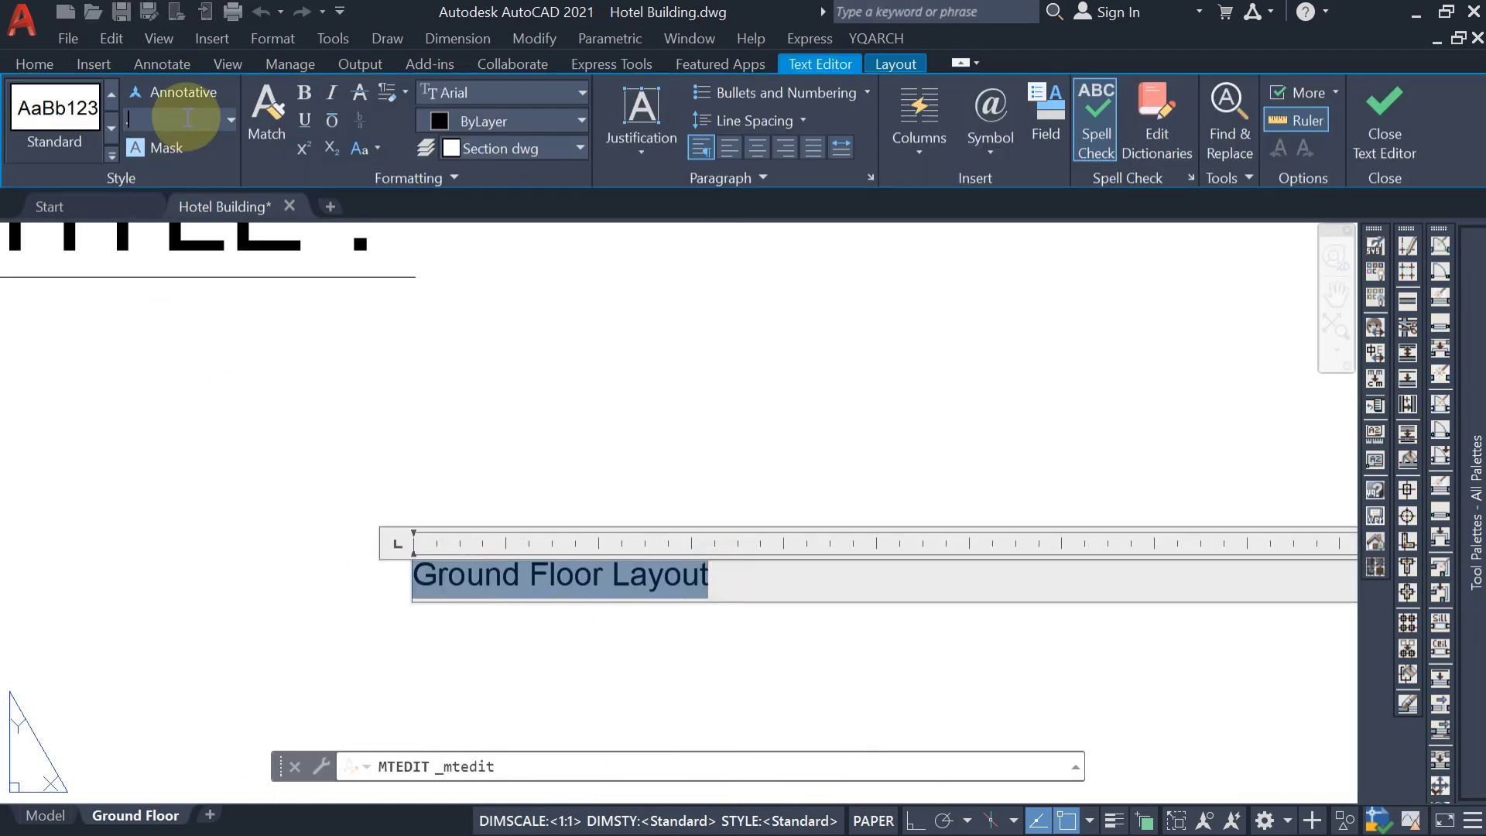
{"action": "type", "text": "0.2"}
{"action": "key", "text": "Return"}
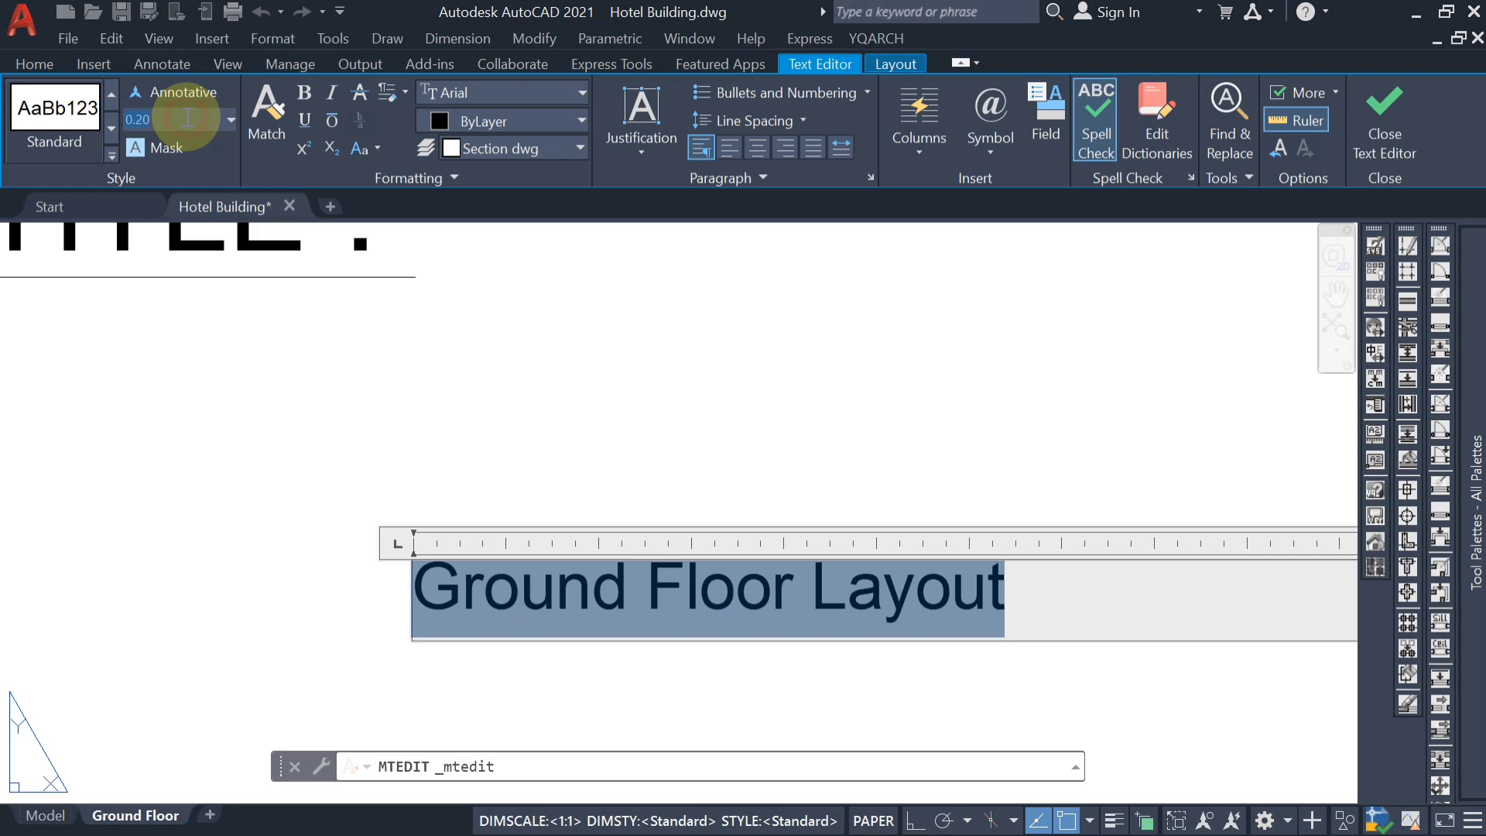
{"action": "type", "text": "0.4"}
{"action": "key", "text": "Return"}
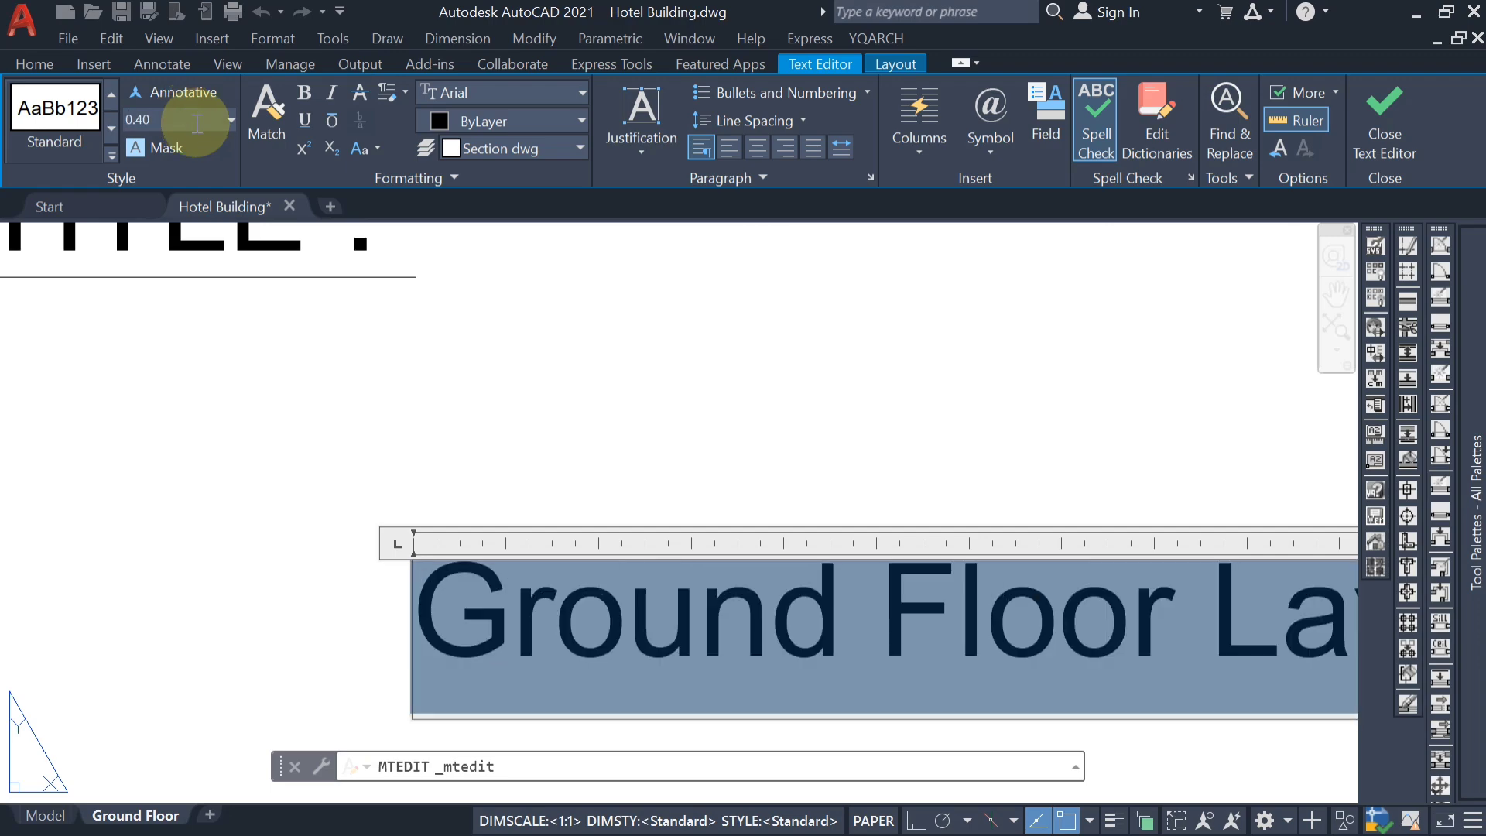
{"action": "scroll", "coordinate": [424, 334], "scroll_direction": "down", "scroll_amount": 5}
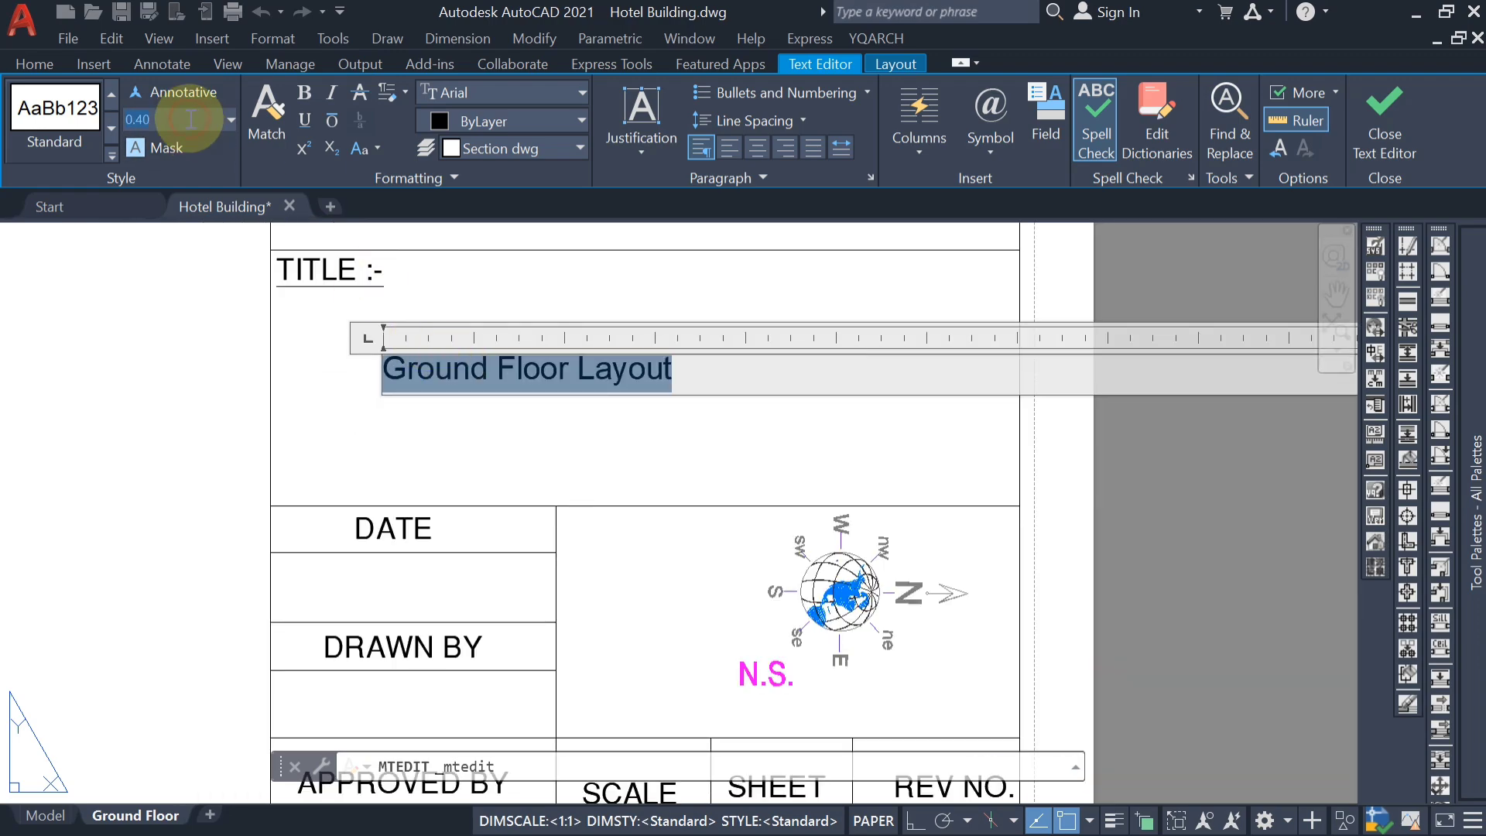
{"action": "left_click", "coordinate": [190, 119]}
{"action": "type", "text": ".5"}
{"action": "key", "text": "Return"}
{"action": "left_click", "coordinate": [308, 418]}
Try a height of 2000 for the "Ground Floor Layout" text, close the editor and undo the change
{"action": "double_click", "coordinate": [414, 355]}
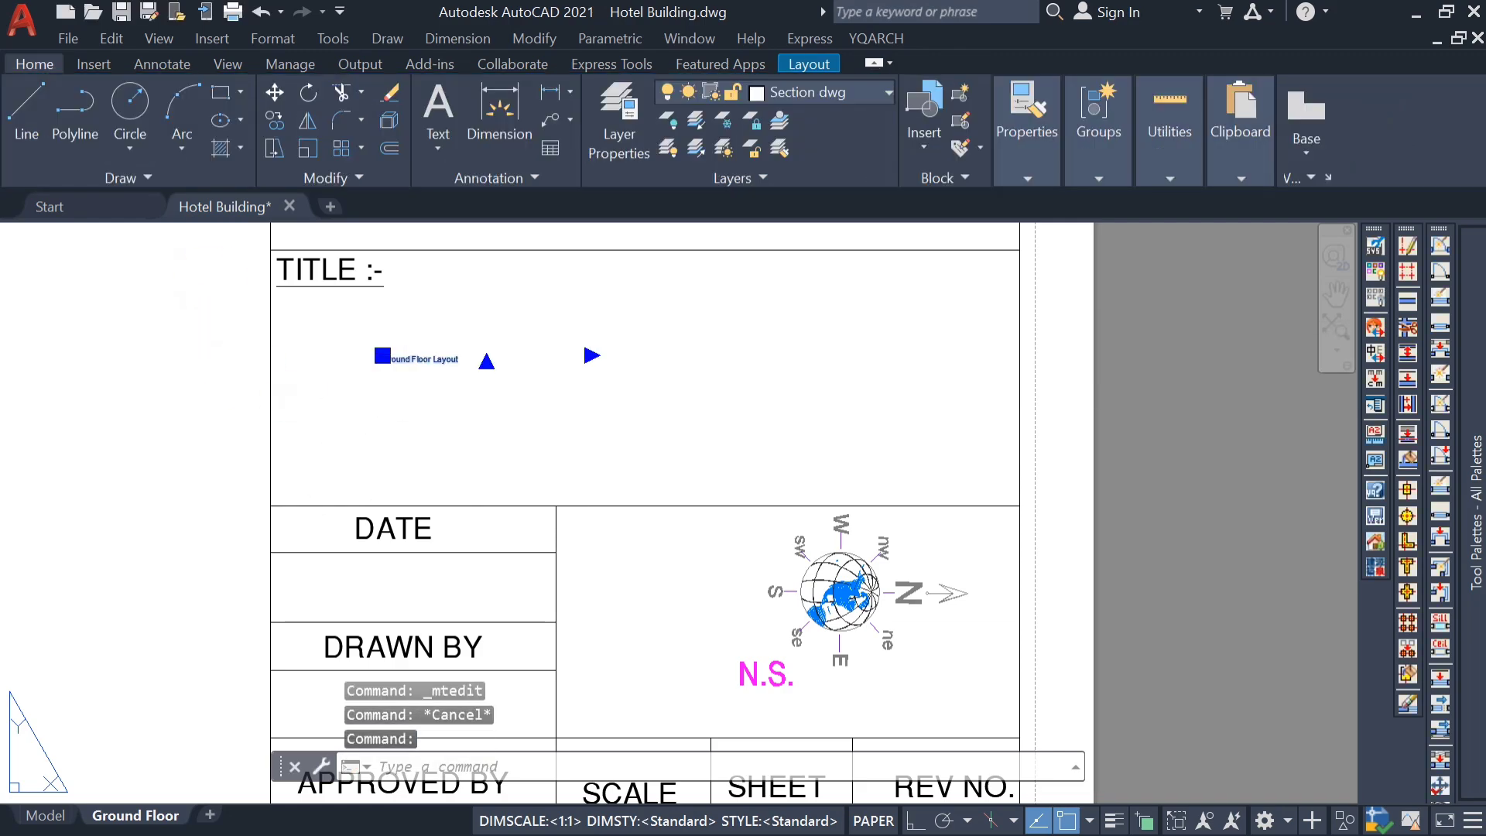
{"action": "scroll", "coordinate": [428, 364], "scroll_direction": "up", "scroll_amount": 2}
{"action": "left_click_drag", "start_coordinate": [516, 360], "coordinate": [331, 358]}
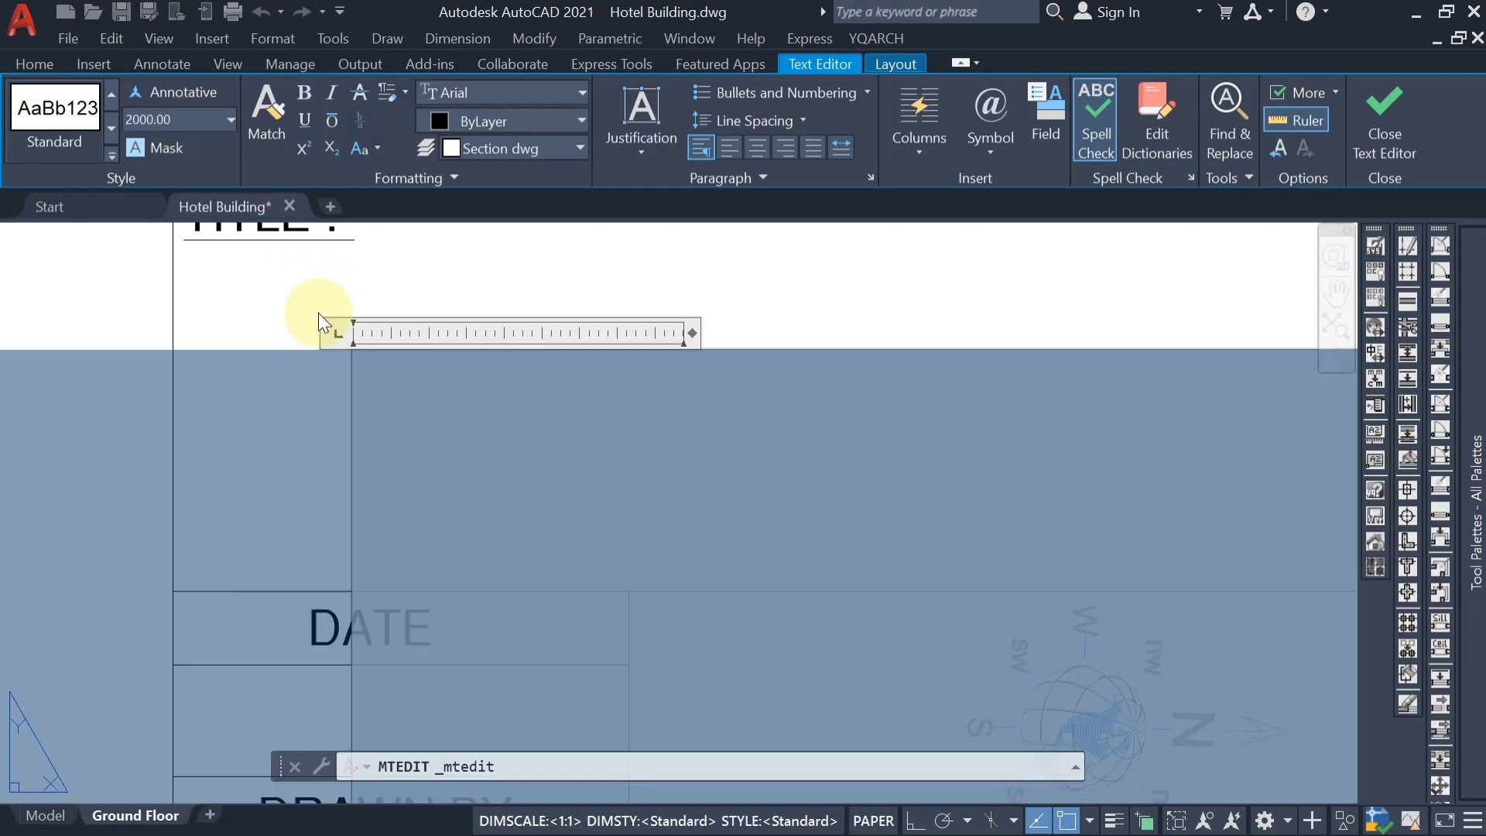
{"action": "left_click", "coordinate": [318, 313]}
{"action": "scroll", "coordinate": [381, 313], "scroll_direction": "down", "scroll_amount": 5}
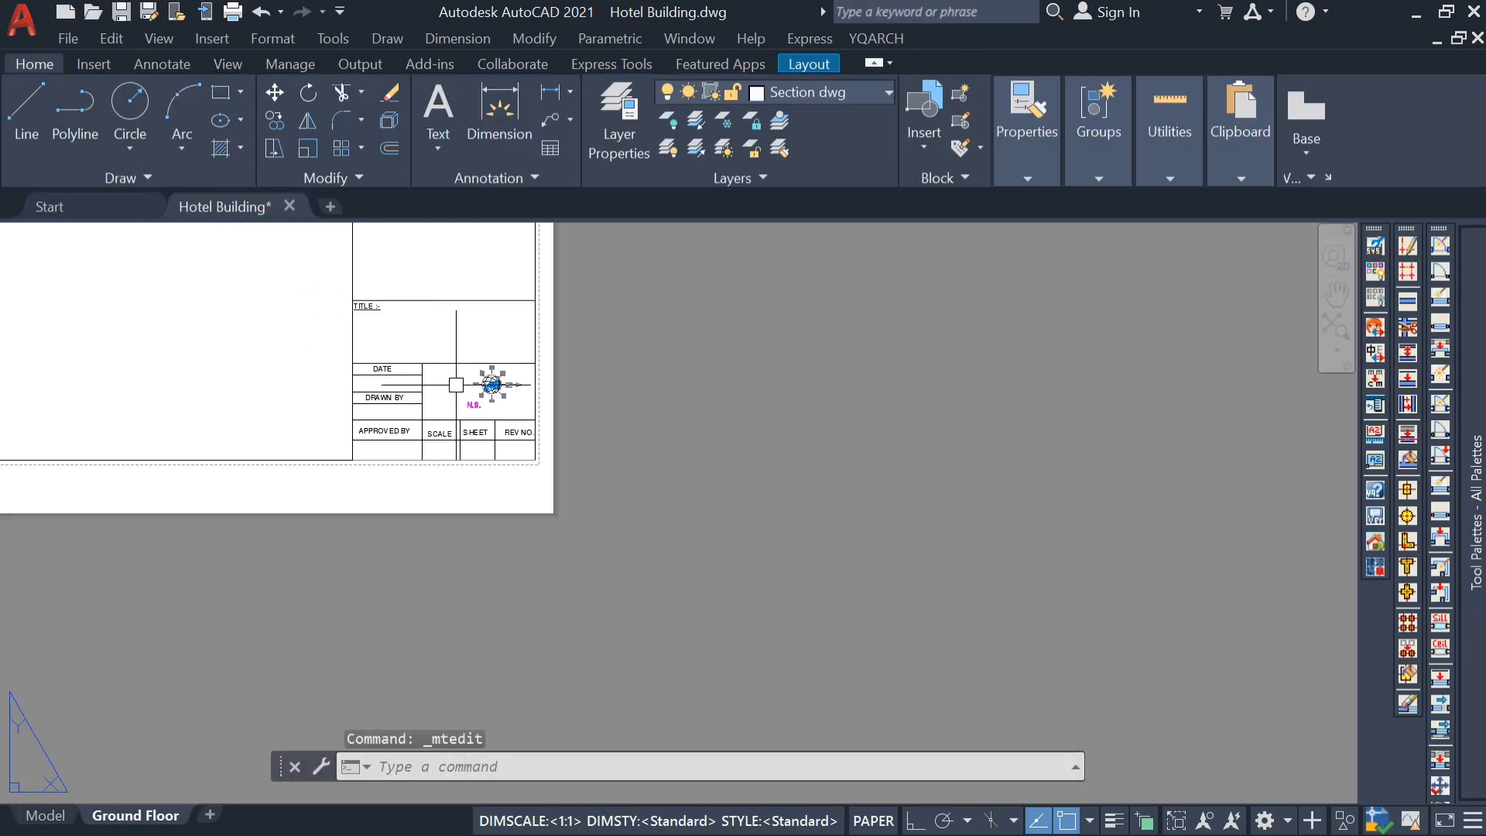
{"action": "key", "text": "ctrl+z"}
{"action": "key", "text": "ctrl+z"}
Set the height of the "Ground Floor Layout" text to 1 and close the text editor
{"action": "double_click", "coordinate": [421, 362]}
{"action": "left_click_drag", "start_coordinate": [537, 369], "coordinate": [328, 369]}
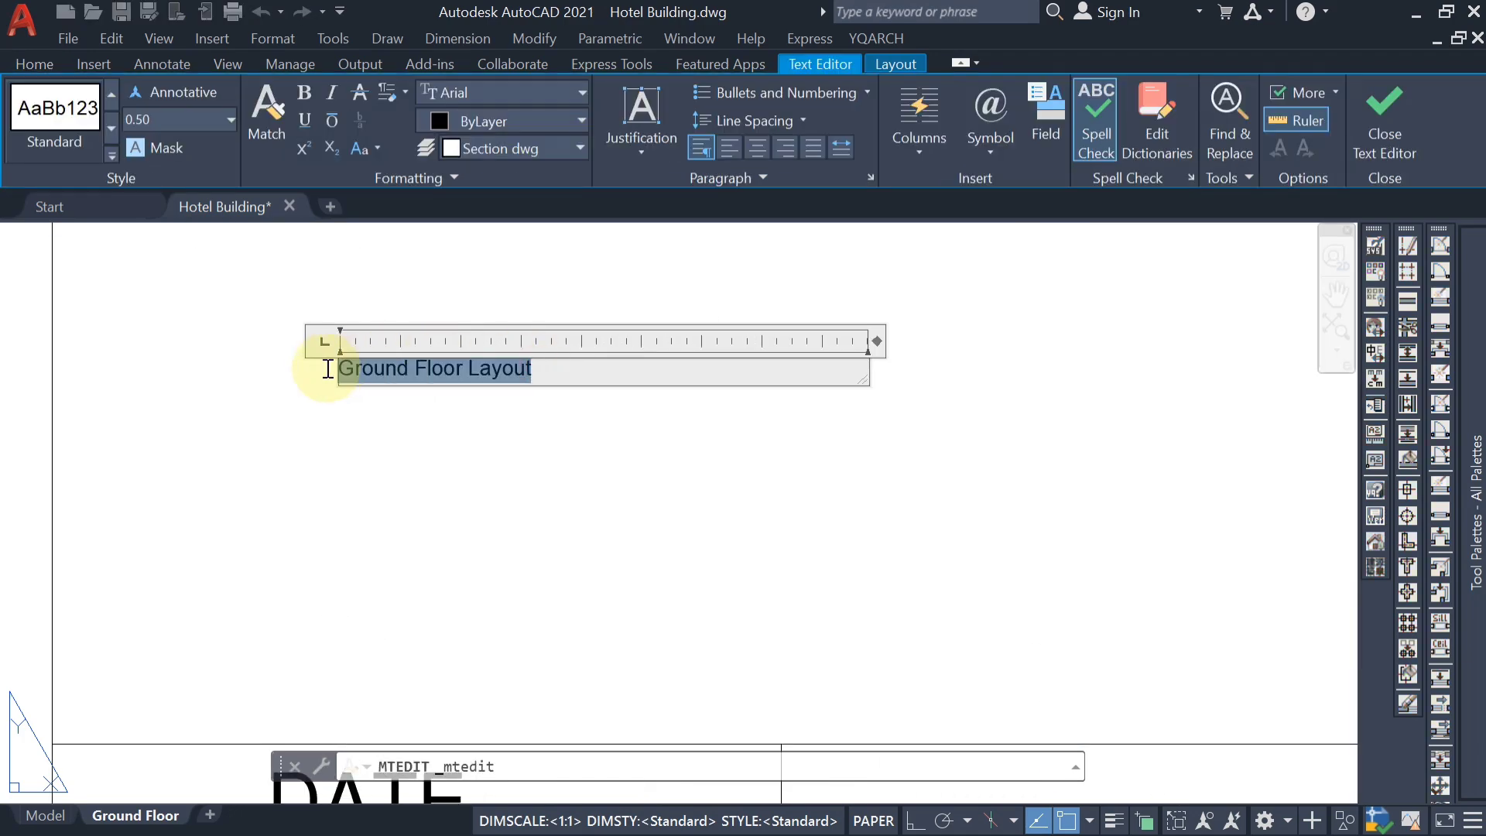
{"action": "left_click", "coordinate": [176, 117]}
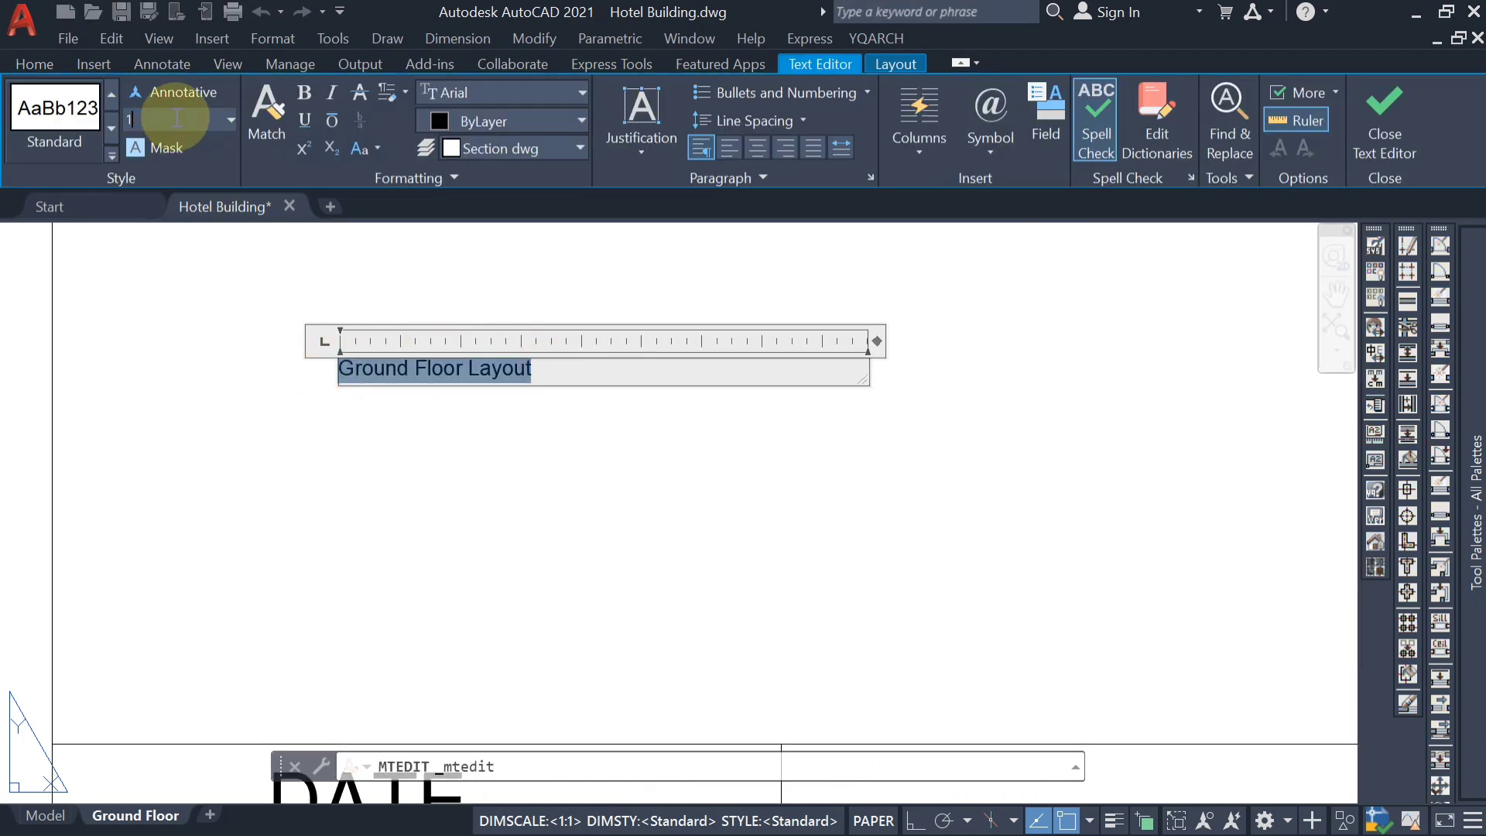
{"action": "key", "text": "Return"}
{"action": "left_click", "coordinate": [364, 597]}
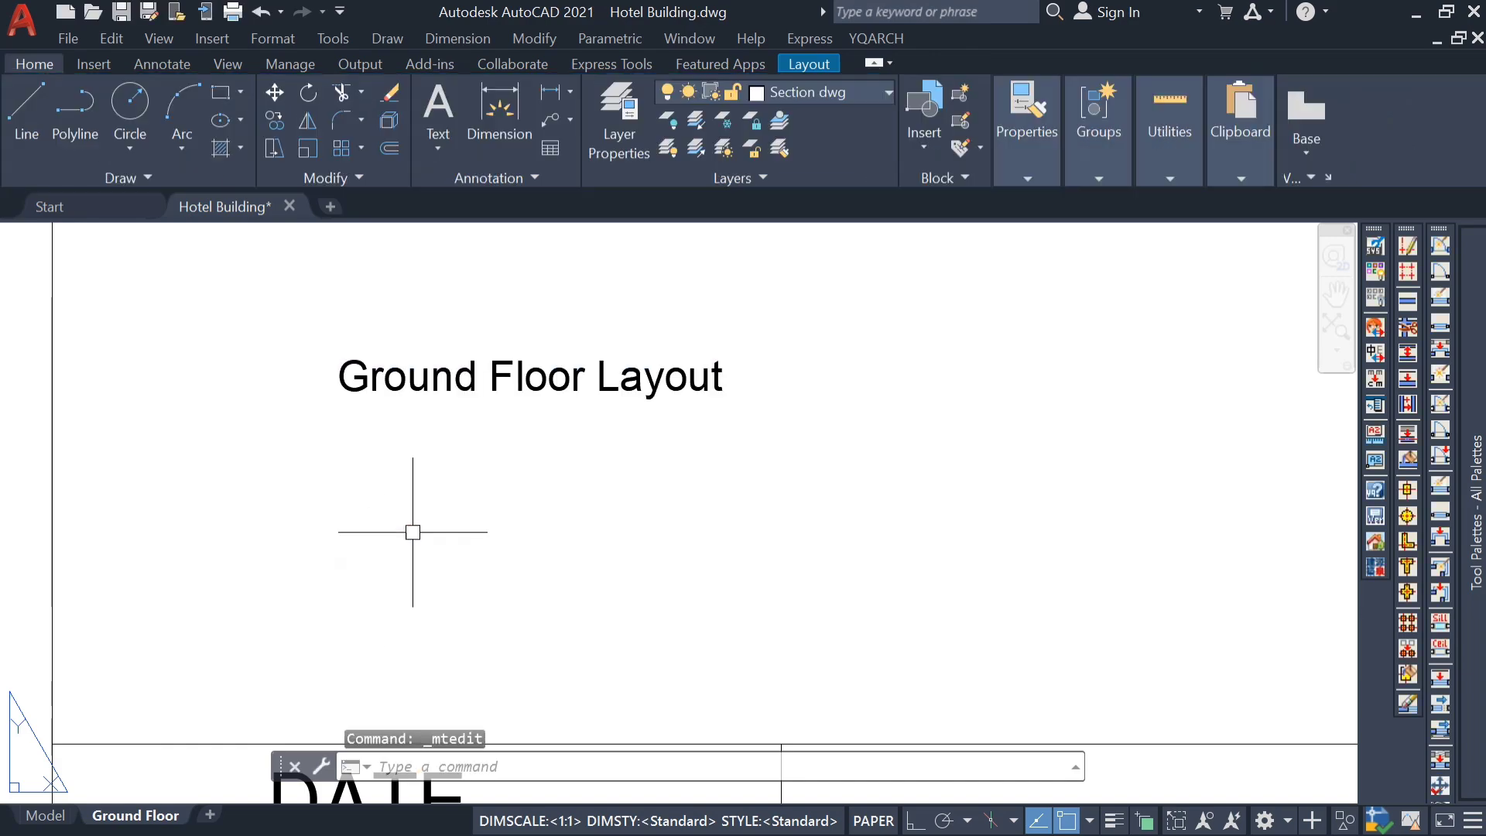
Set the "Ground Floor Layout" text height to 5 and widen its text box to about 69.68 so it fits on one line
{"action": "scroll", "coordinate": [438, 513], "scroll_direction": "down", "scroll_amount": 3}
{"action": "scroll", "coordinate": [426, 493], "scroll_direction": "up", "scroll_amount": 2}
{"action": "left_click", "coordinate": [425, 492]}
{"action": "double_click", "coordinate": [541, 492]}
{"action": "left_click_drag", "start_coordinate": [542, 492], "coordinate": [358, 492]}
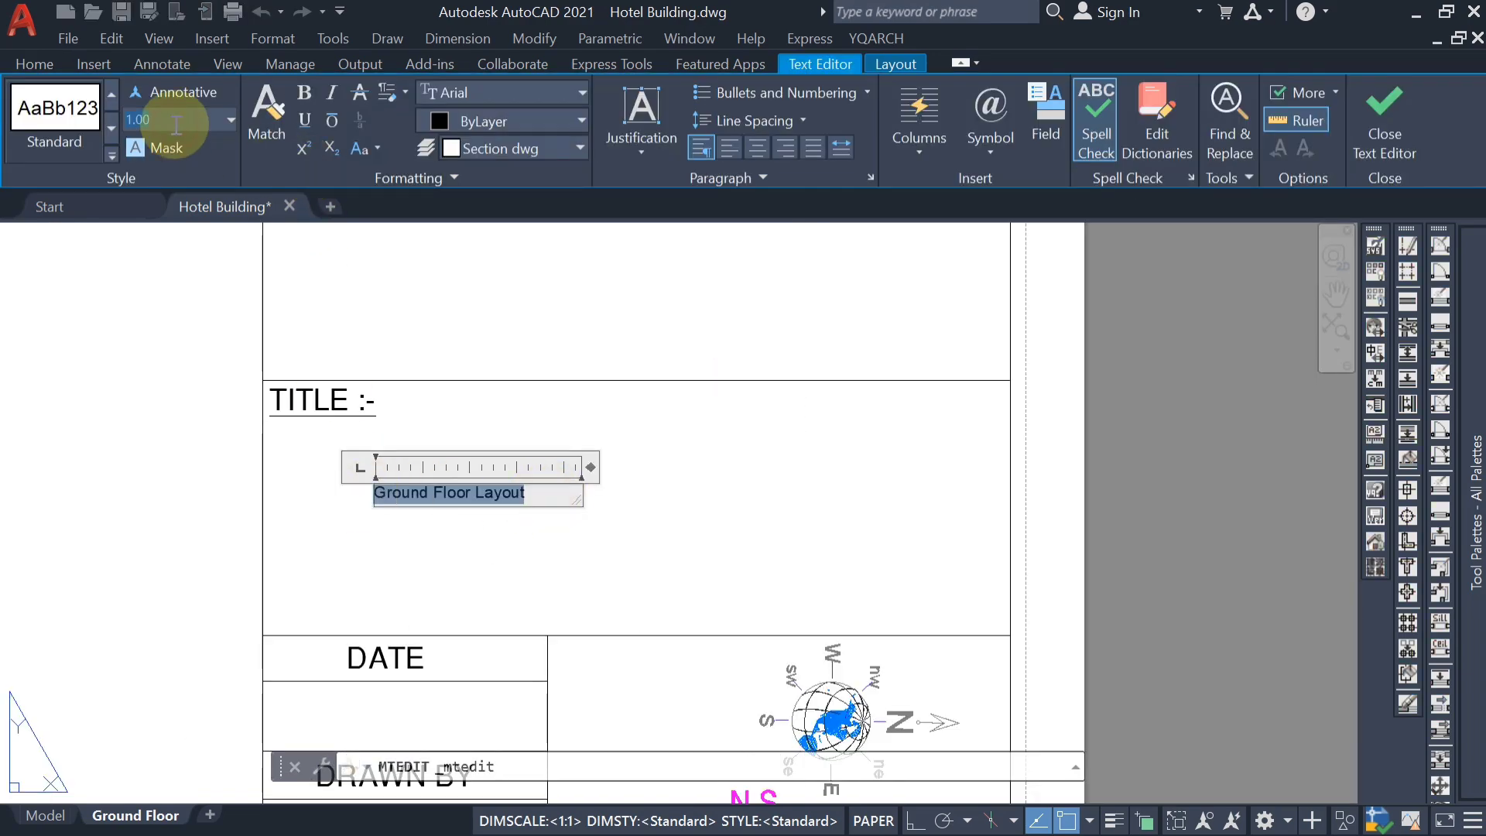
{"action": "type", "text": "5"}
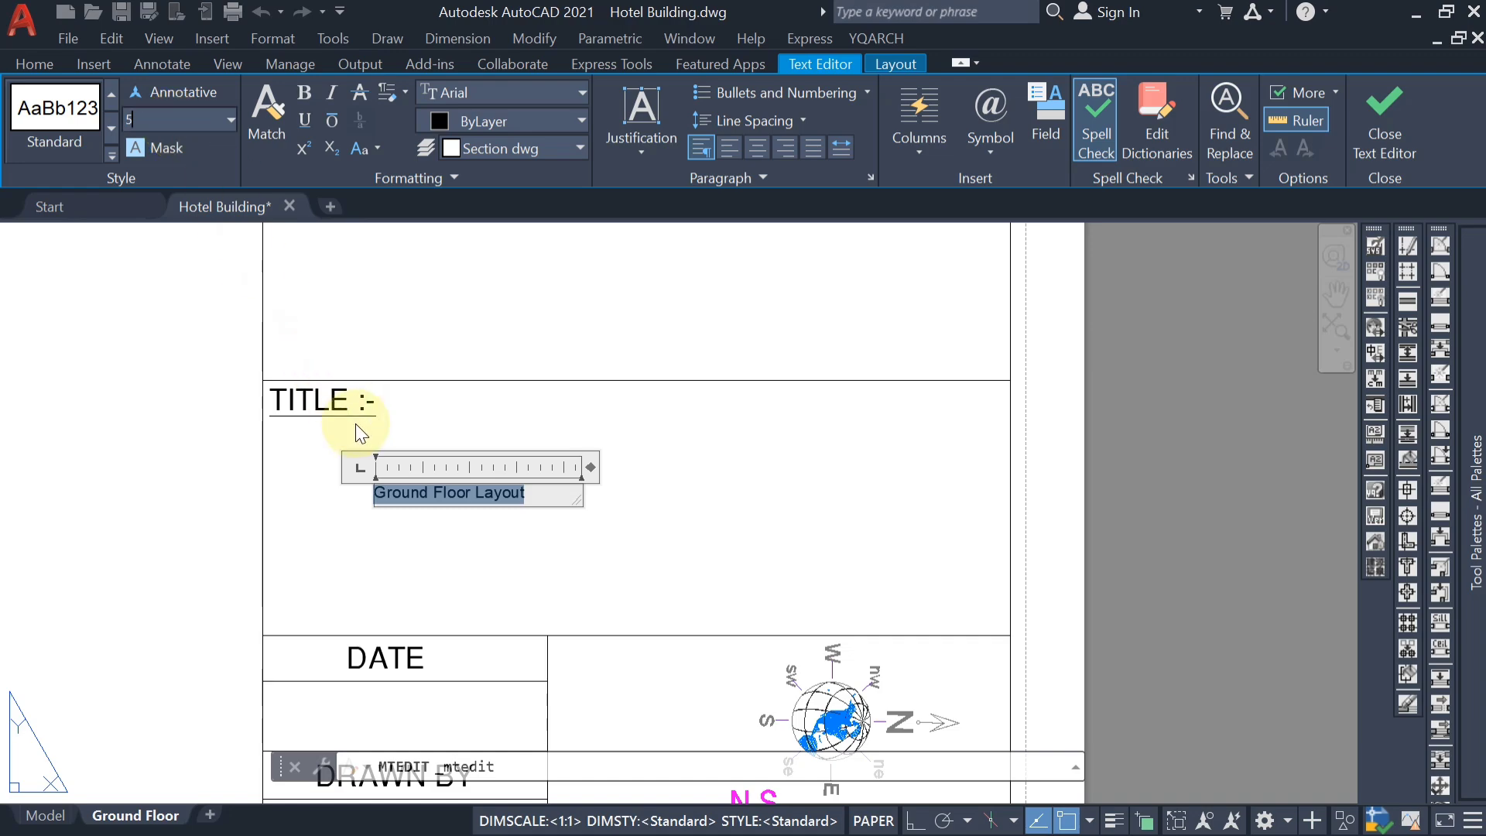
{"action": "key", "text": "Return"}
{"action": "left_click_drag", "start_coordinate": [590, 467], "coordinate": [1203, 486]}
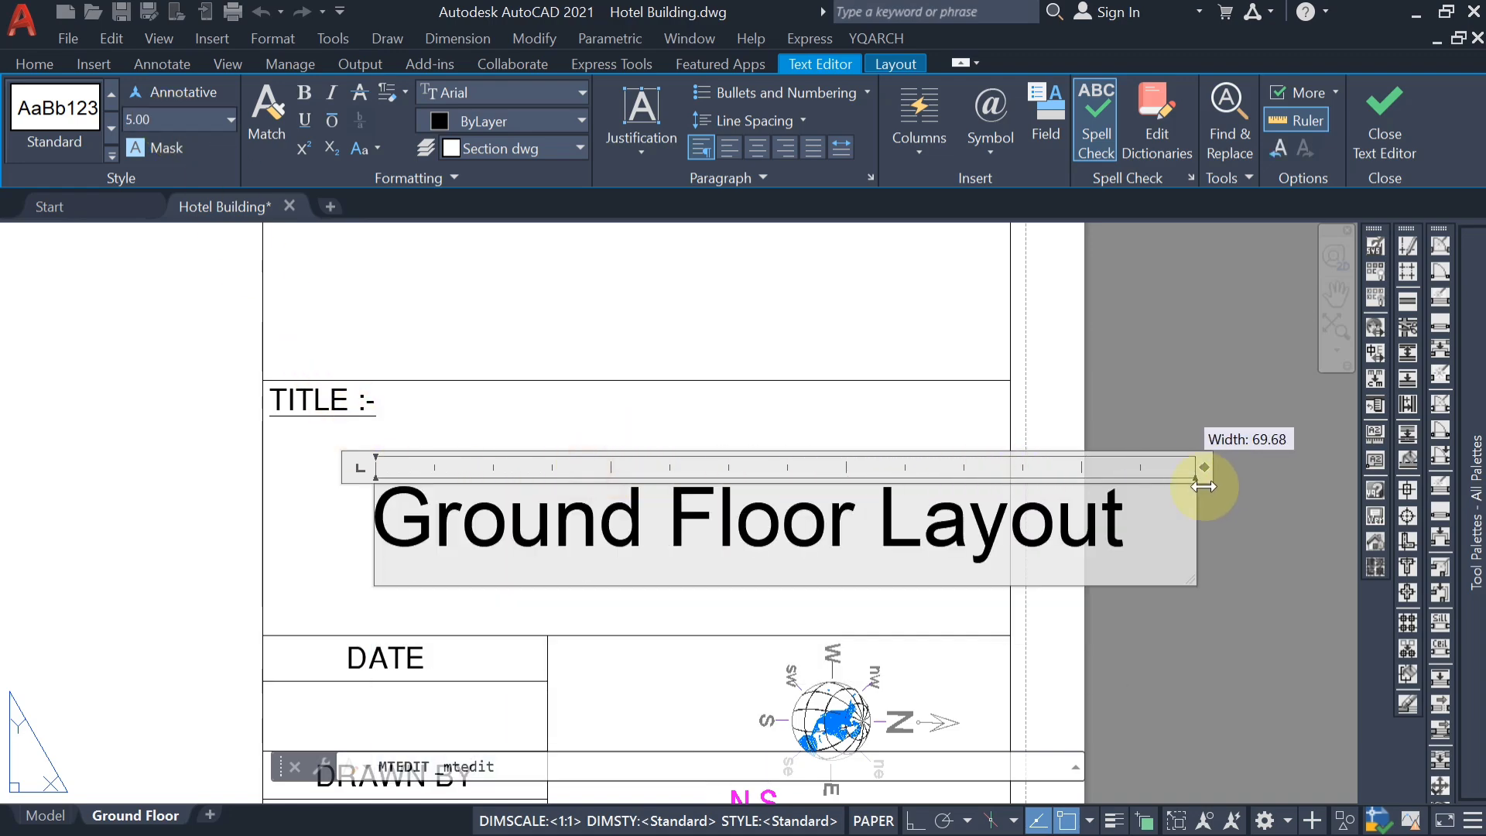
{"action": "key", "text": "Escape"}
Reduce the height of the "Ground Floor Layout" text in the TITLE cell to 3
{"action": "double_click", "coordinate": [824, 526]}
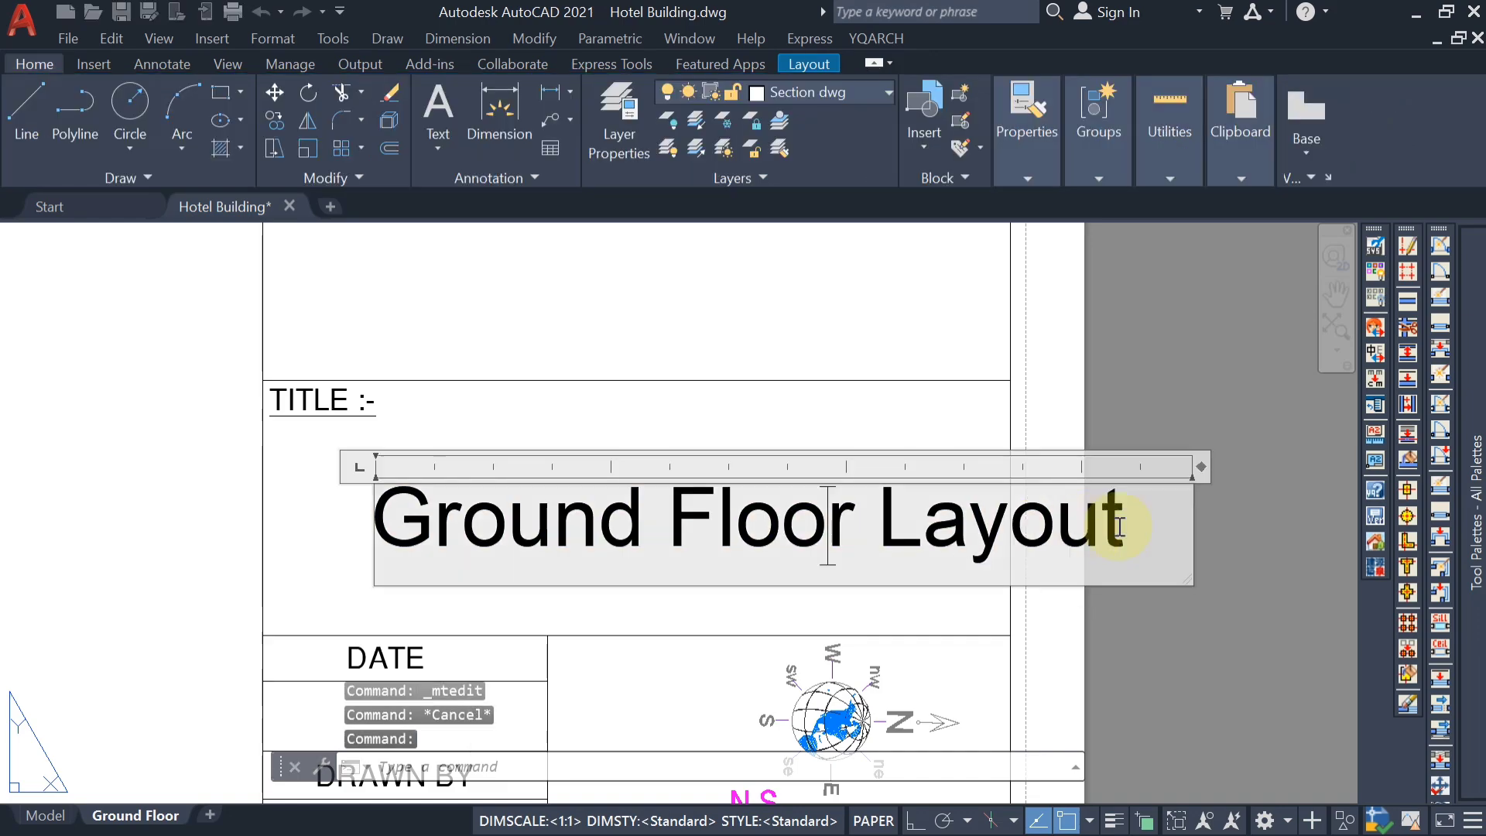
{"action": "left_click_drag", "start_coordinate": [1127, 524], "coordinate": [322, 454]}
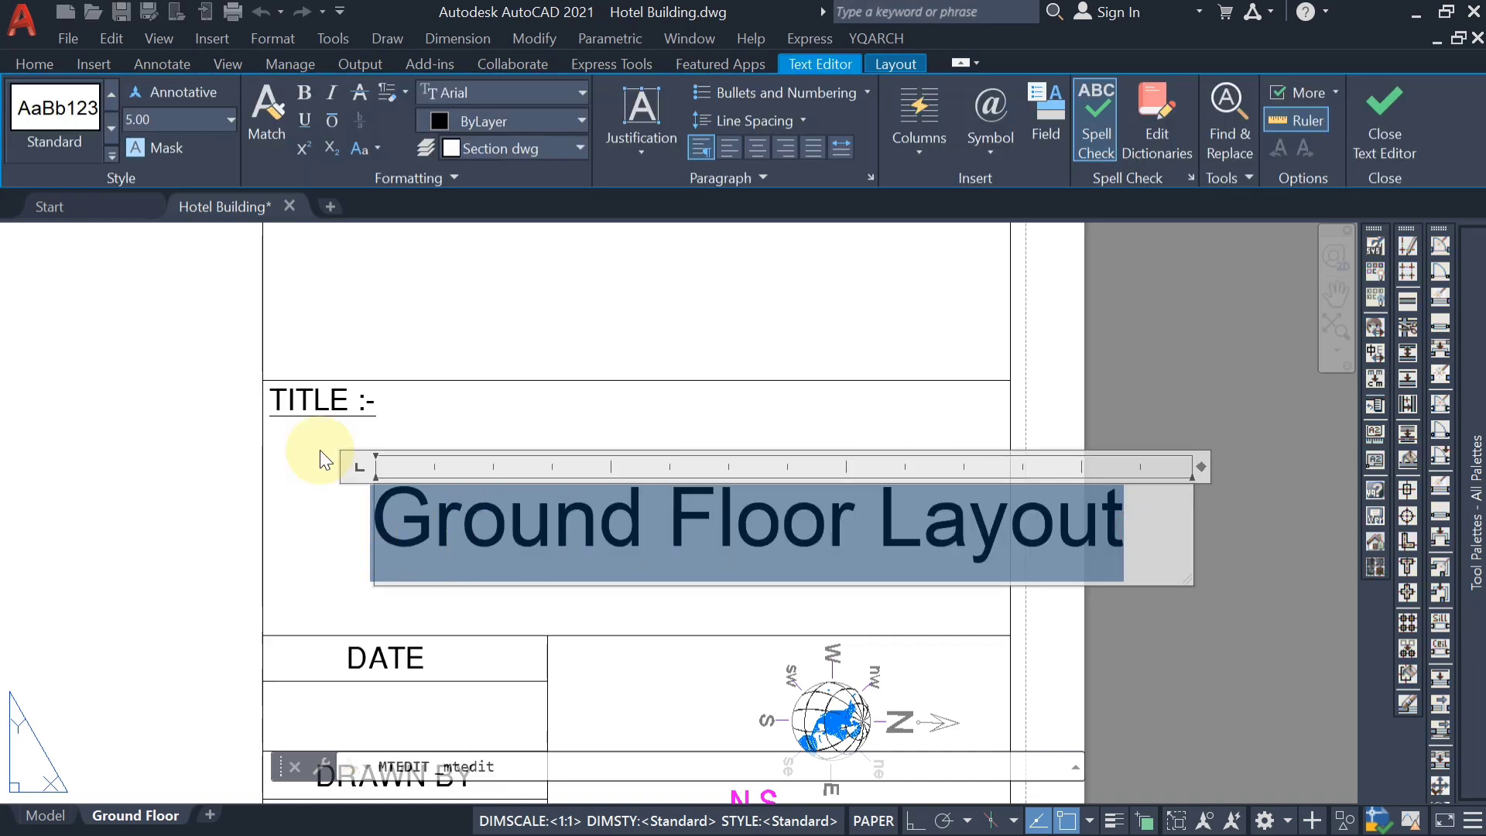
{"action": "left_click", "coordinate": [172, 120]}
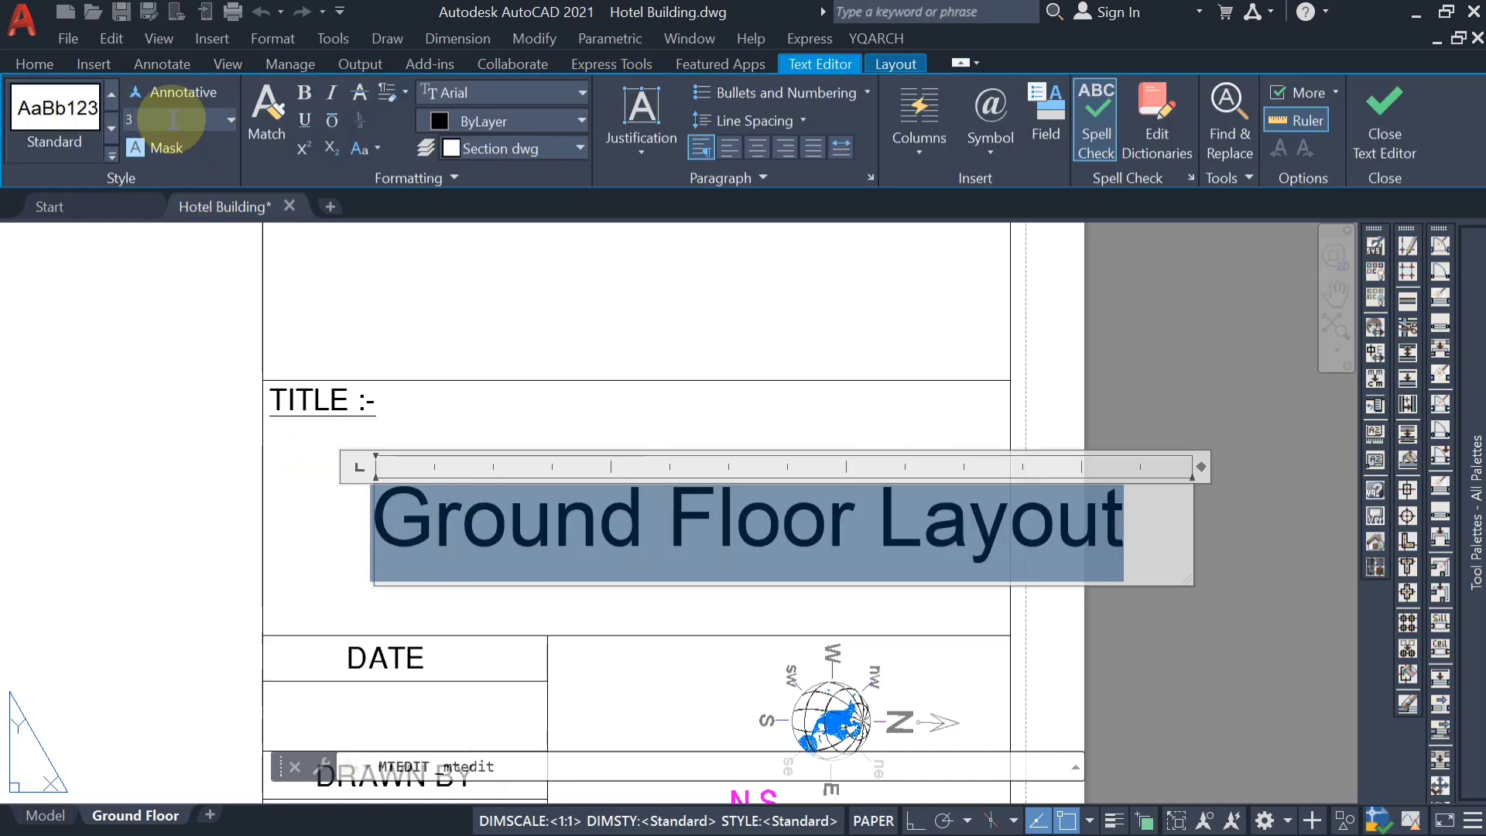
{"action": "type", "text": "3"}
{"action": "key", "text": "Return"}
Examine the title block's lower cells, from DATE and DRAWN BY to SCALE, SHEET and REV NO
{"action": "scroll", "coordinate": [541, 534], "scroll_direction": "down", "scroll_amount": 6}
{"action": "scroll", "coordinate": [465, 576], "scroll_direction": "up", "scroll_amount": 6}
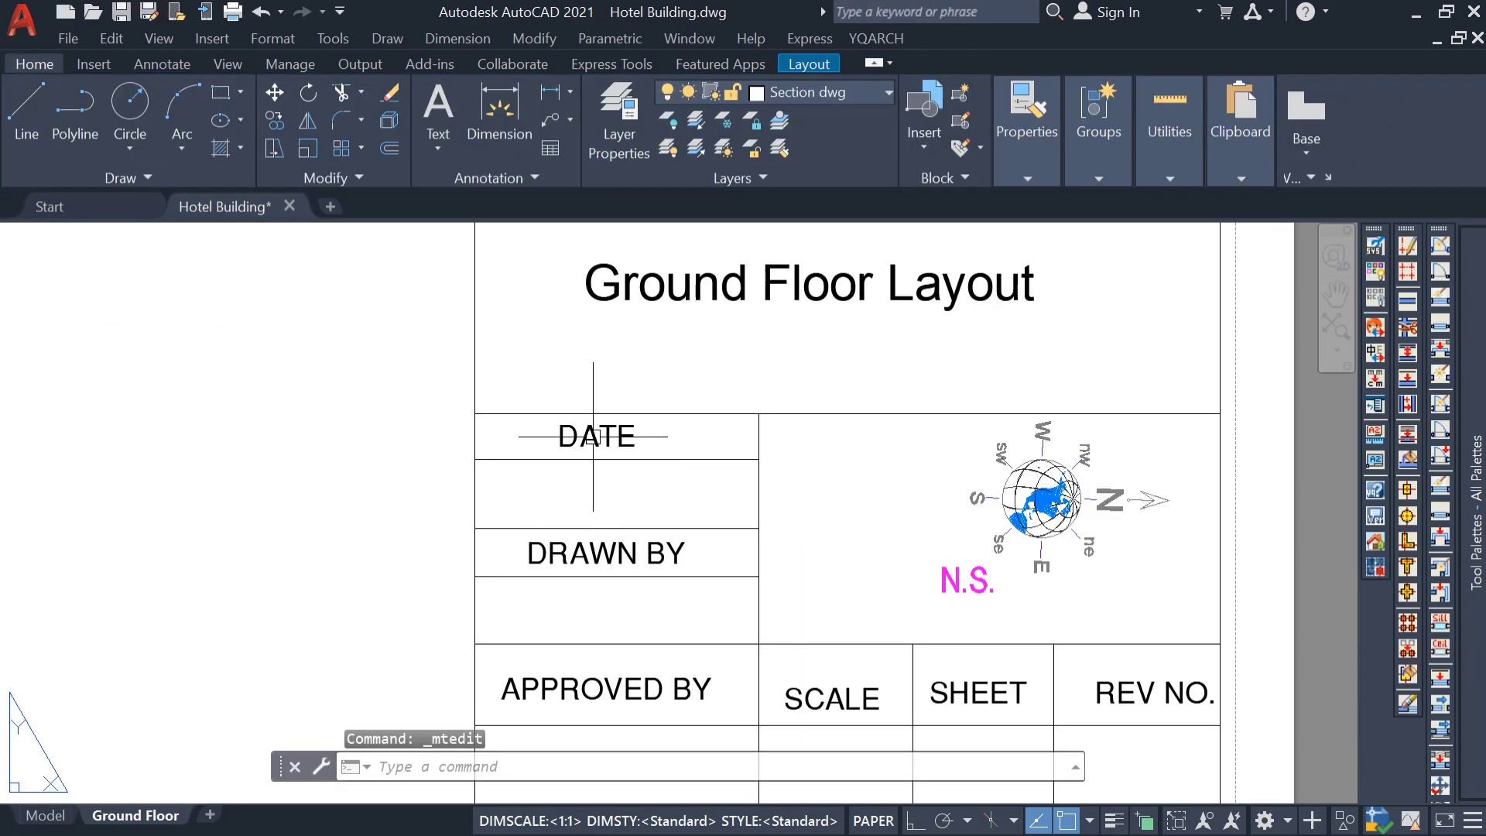
{"action": "left_click", "coordinate": [488, 550]}
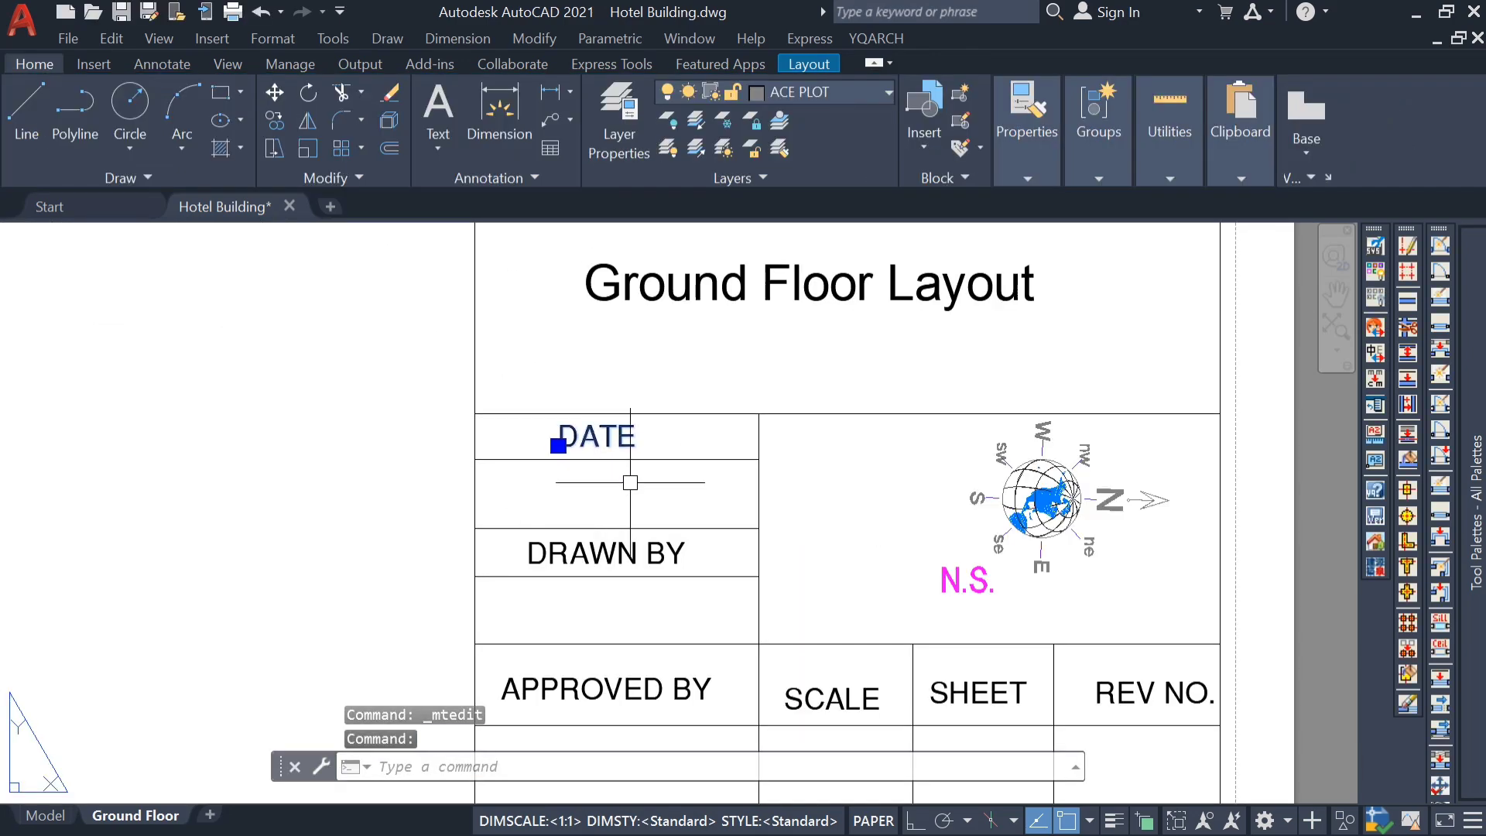
{"action": "key", "text": "Escape"}
{"action": "scroll", "coordinate": [611, 555], "scroll_direction": "up", "scroll_amount": 3}
{"action": "scroll", "coordinate": [611, 556], "scroll_direction": "down", "scroll_amount": 3}
{"action": "middle_click_drag", "start_coordinate": [622, 592], "coordinate": [599, 495]}
{"action": "middle_click_drag", "start_coordinate": [564, 581], "coordinate": [548, 536]}
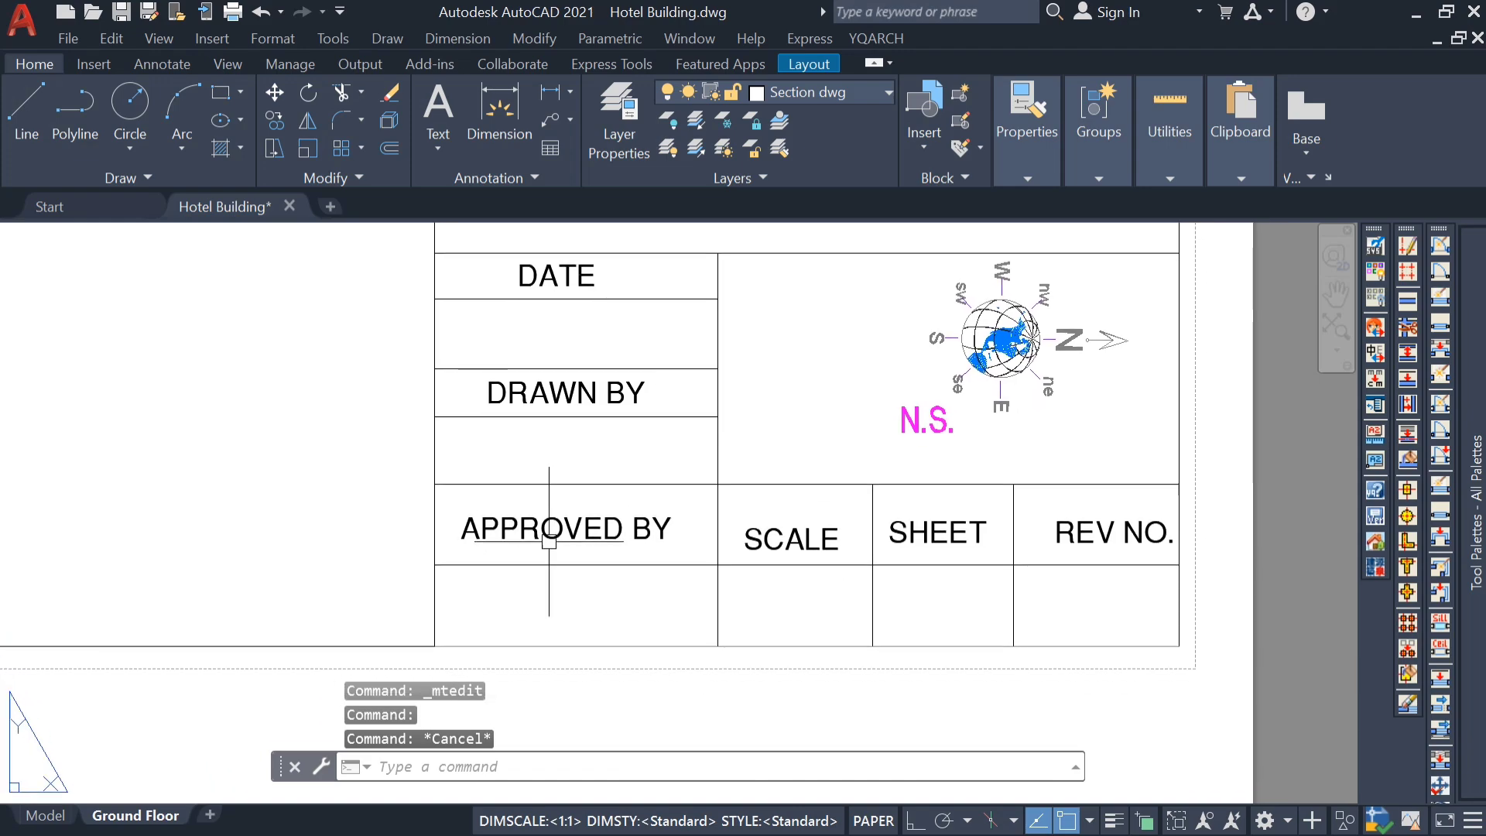
{"action": "scroll", "coordinate": [665, 604], "scroll_direction": "down", "scroll_amount": 4}
{"action": "scroll", "coordinate": [665, 601], "scroll_direction": "up", "scroll_amount": 2}
{"action": "scroll", "coordinate": [665, 602], "scroll_direction": "up", "scroll_amount": 2}
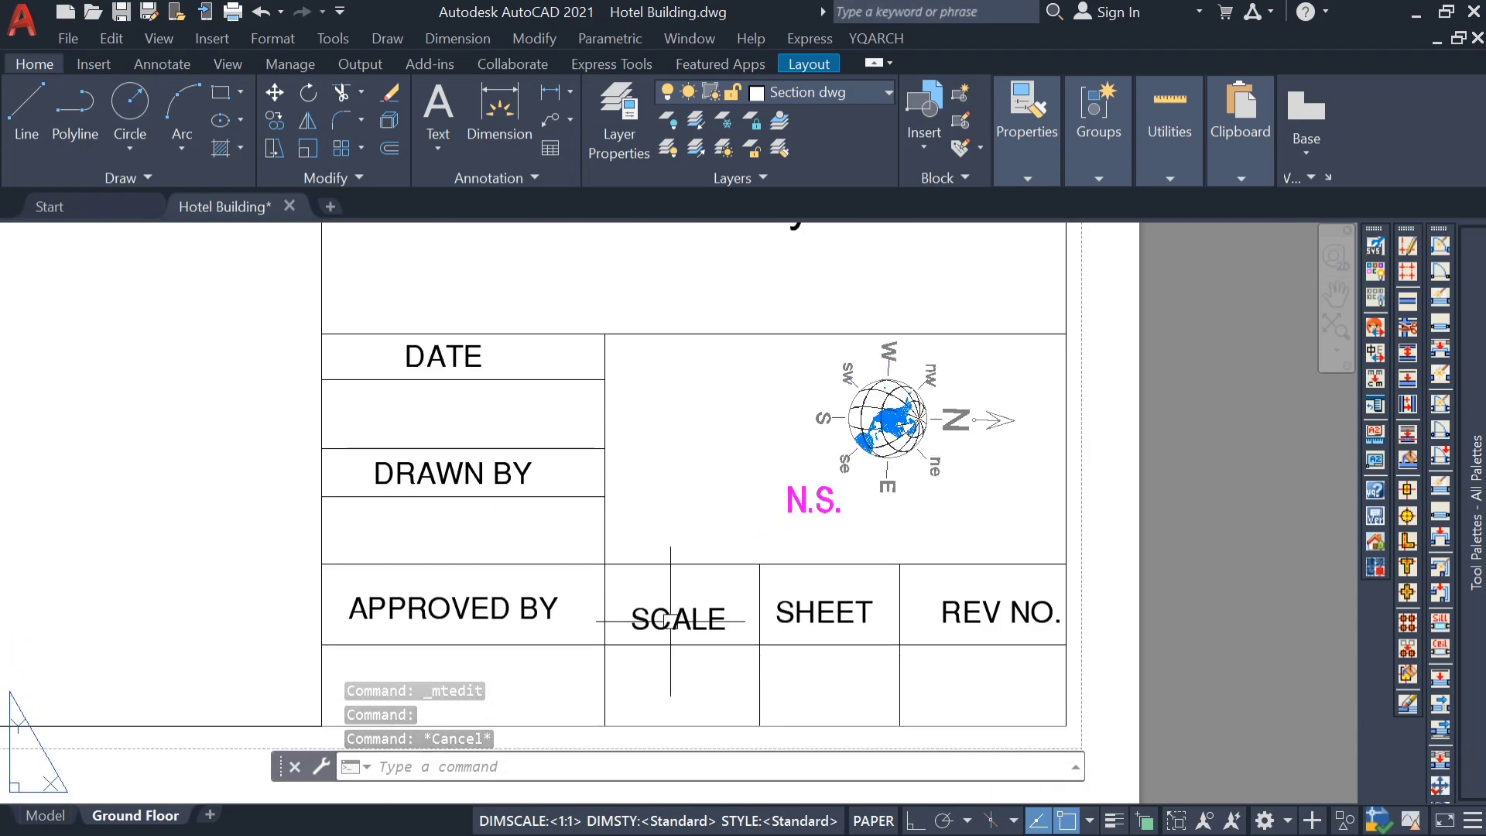
Try to move the SCALE label within the title block, and undo the move
{"action": "left_click", "coordinate": [668, 615]}
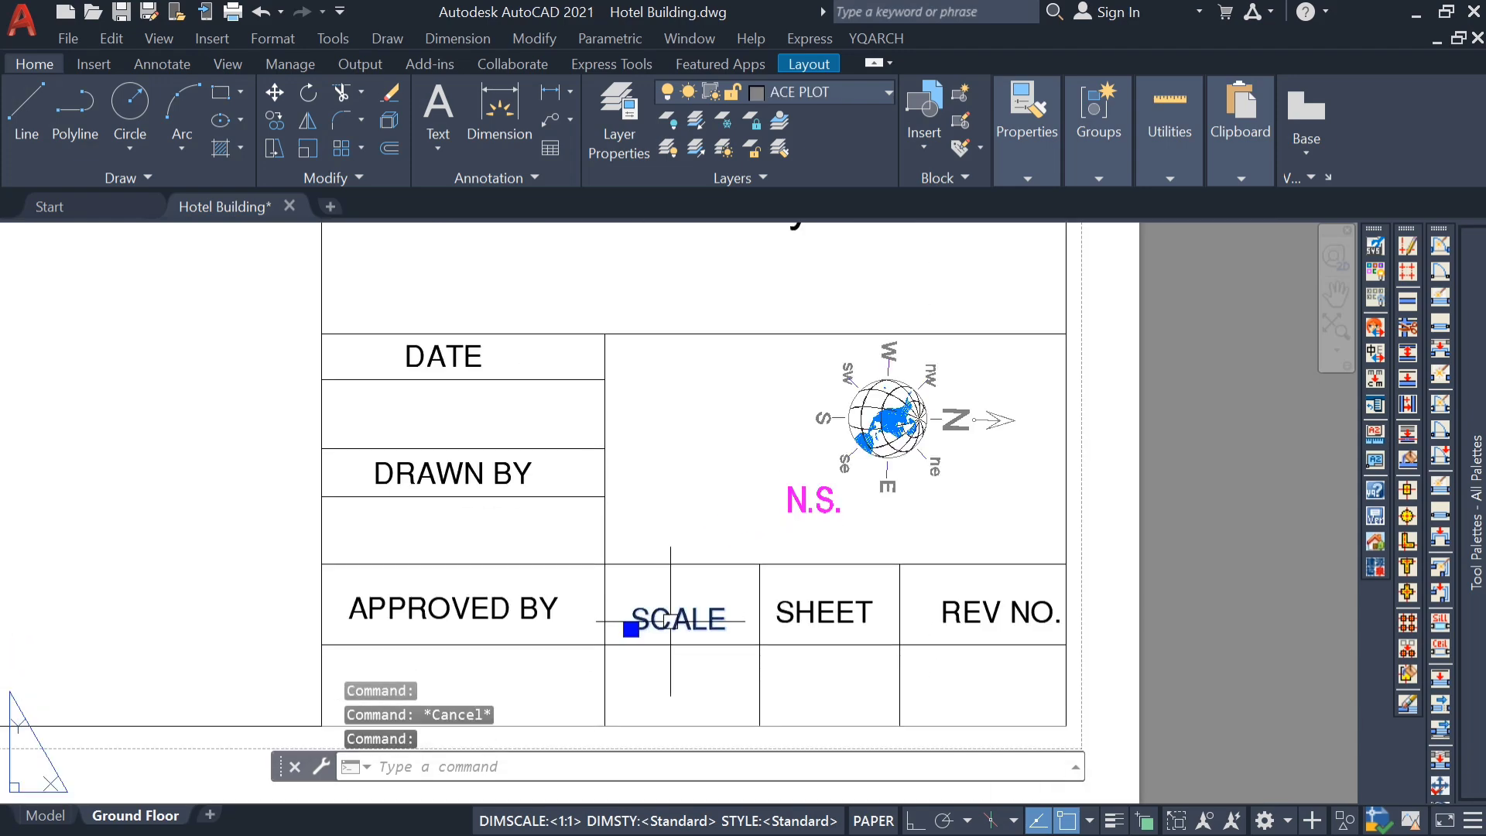
{"action": "type", "text": "m"}
{"action": "key", "text": "Return"}
{"action": "left_click", "coordinate": [853, 633]}
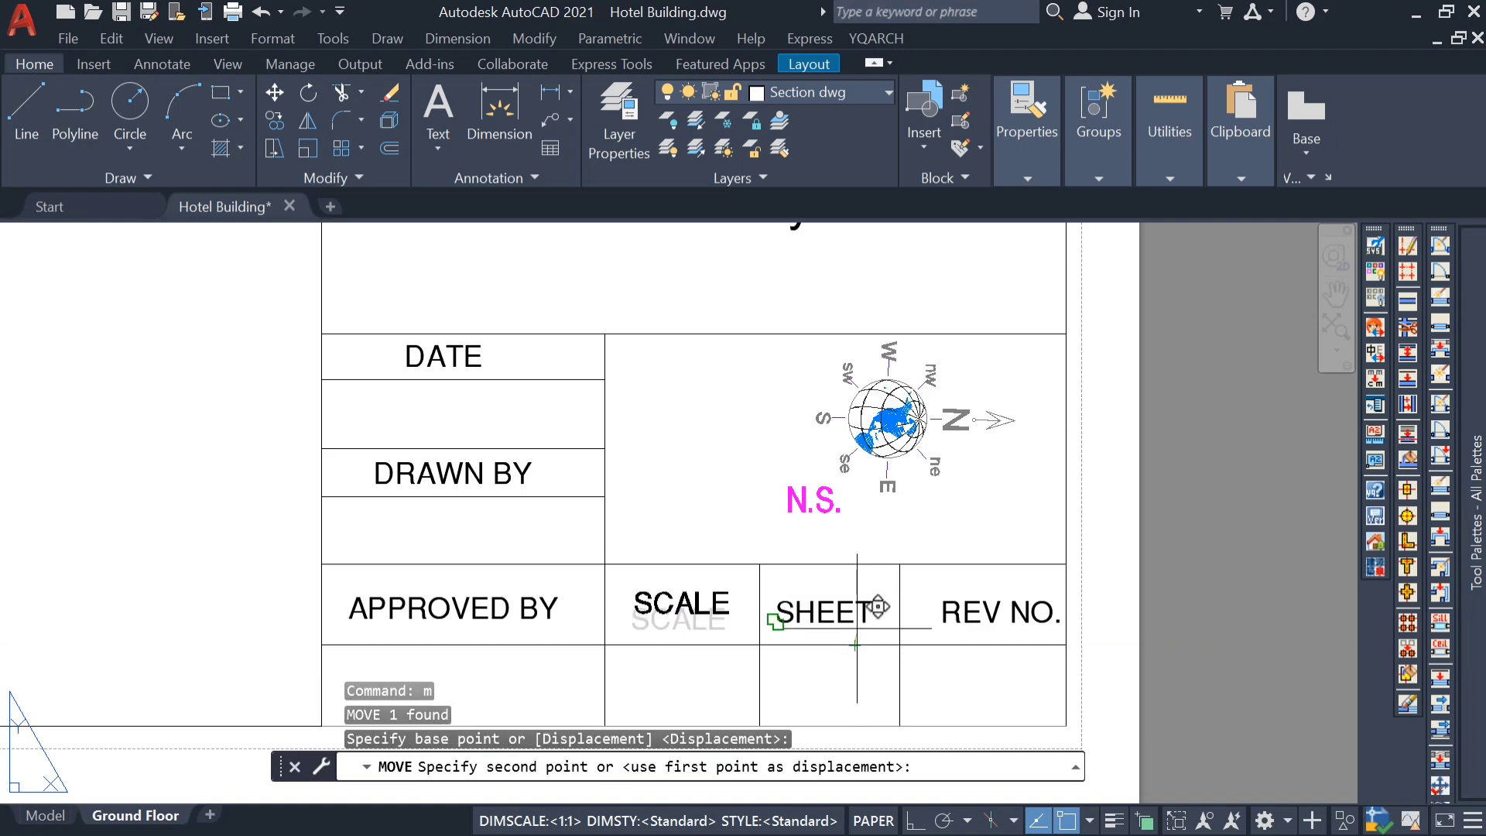
{"action": "left_click", "coordinate": [775, 609]}
{"action": "middle_click_drag", "start_coordinate": [698, 623], "coordinate": [681, 504]}
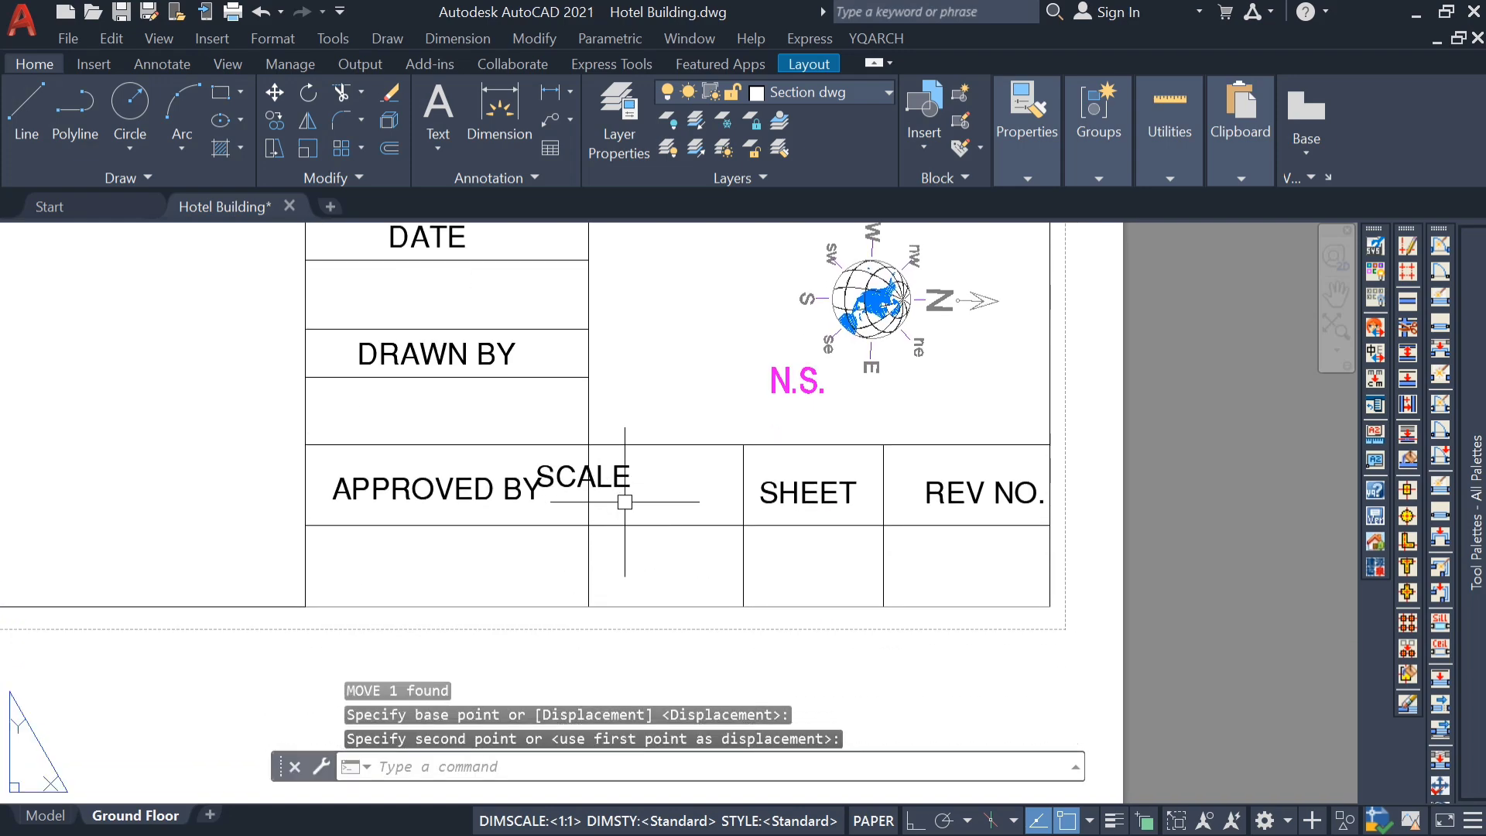
{"action": "key", "text": "ctrl+z"}
{"action": "key", "text": "ctrl+z"}
Copy the SCALE label into the empty cell directly below it
{"action": "middle_click_drag", "start_coordinate": [652, 577], "coordinate": [659, 476]}
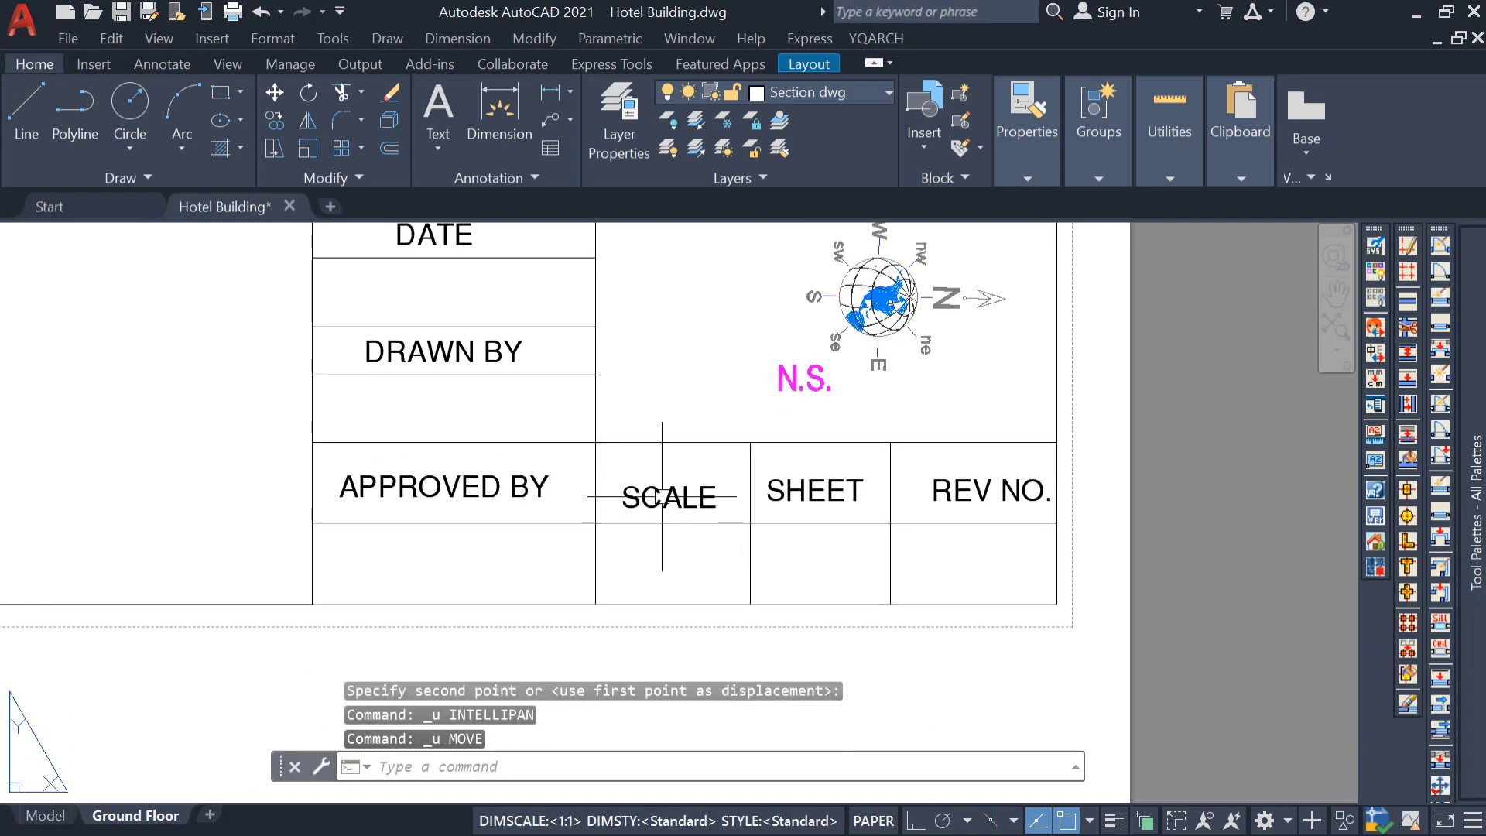
{"action": "left_click", "coordinate": [661, 495]}
{"action": "type", "text": "co"}
{"action": "key", "text": "Return"}
{"action": "left_click", "coordinate": [1141, 451]}
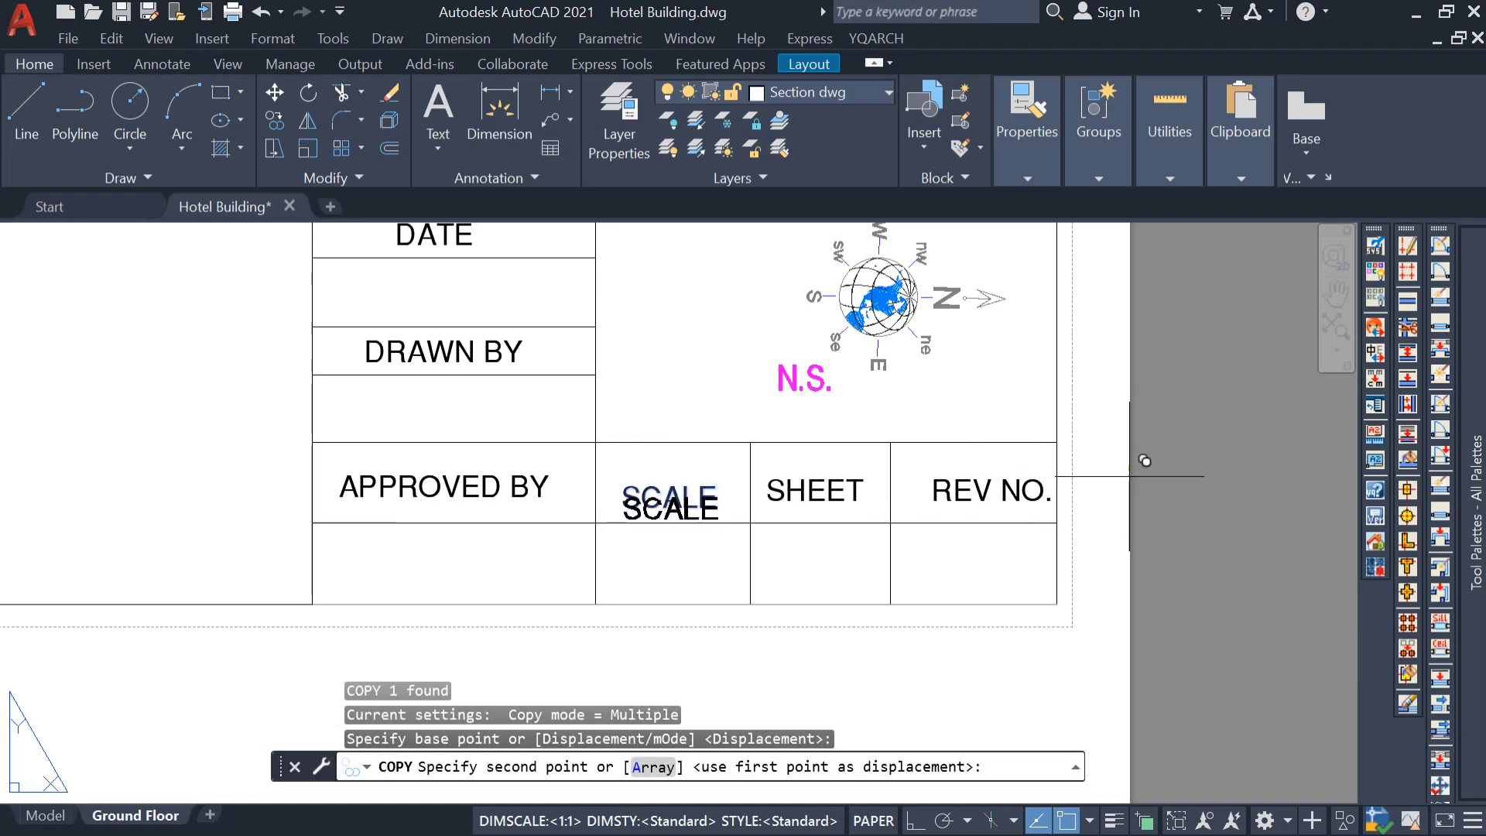
{"action": "key", "text": "Escape"}
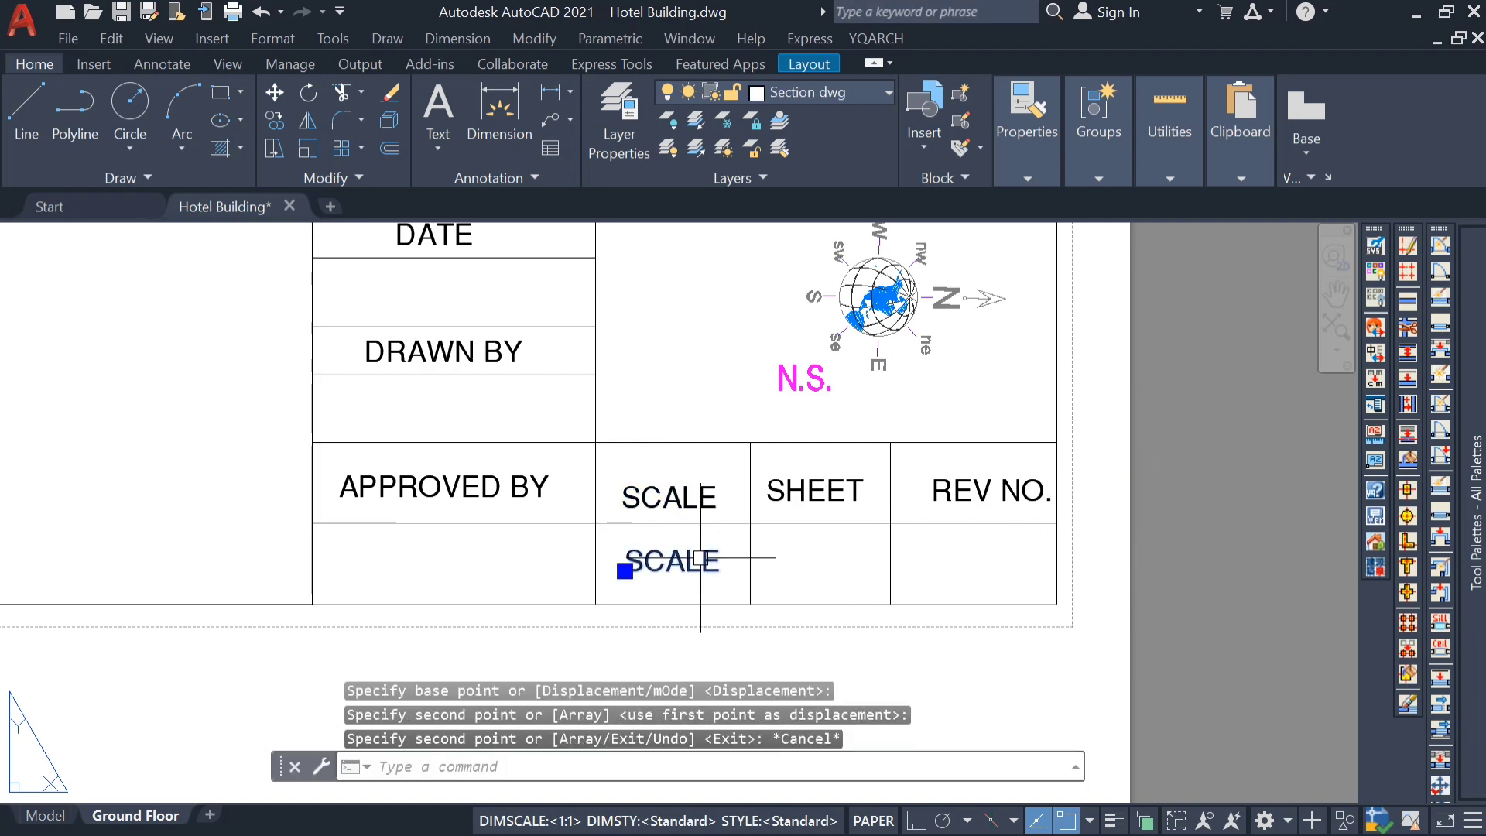
Change the copied SCALE label's text to 1:100 and finish editing
{"action": "double_click", "coordinate": [717, 559]}
{"action": "type", "text": "1:100"}
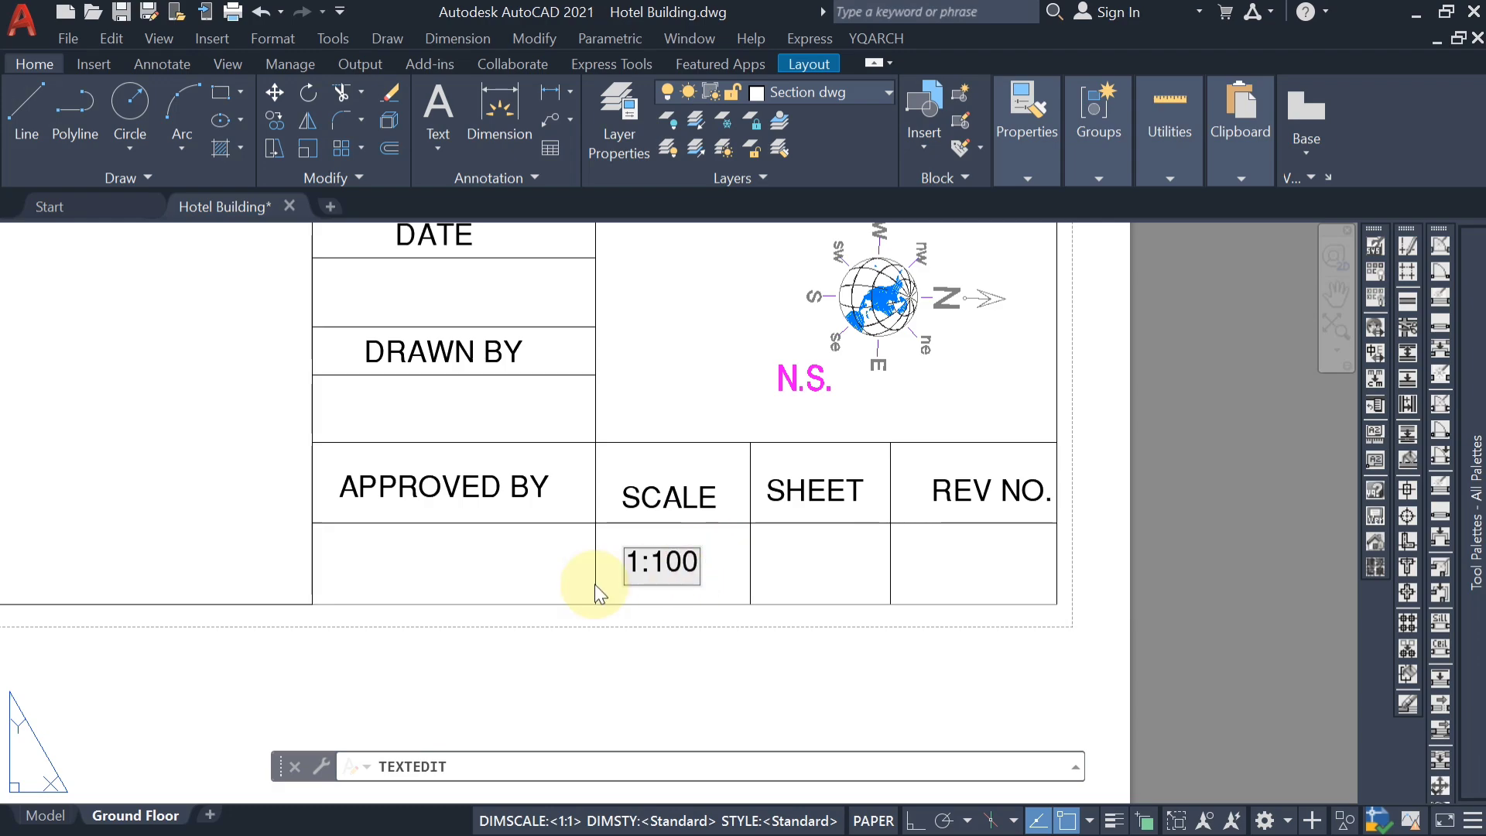
{"action": "left_click", "coordinate": [524, 558]}
{"action": "key", "text": "Escape"}
Copy the 1:100 text horizontally from the cell below SCALE into the empty cell below SHEET
{"action": "type", "text": "co"}
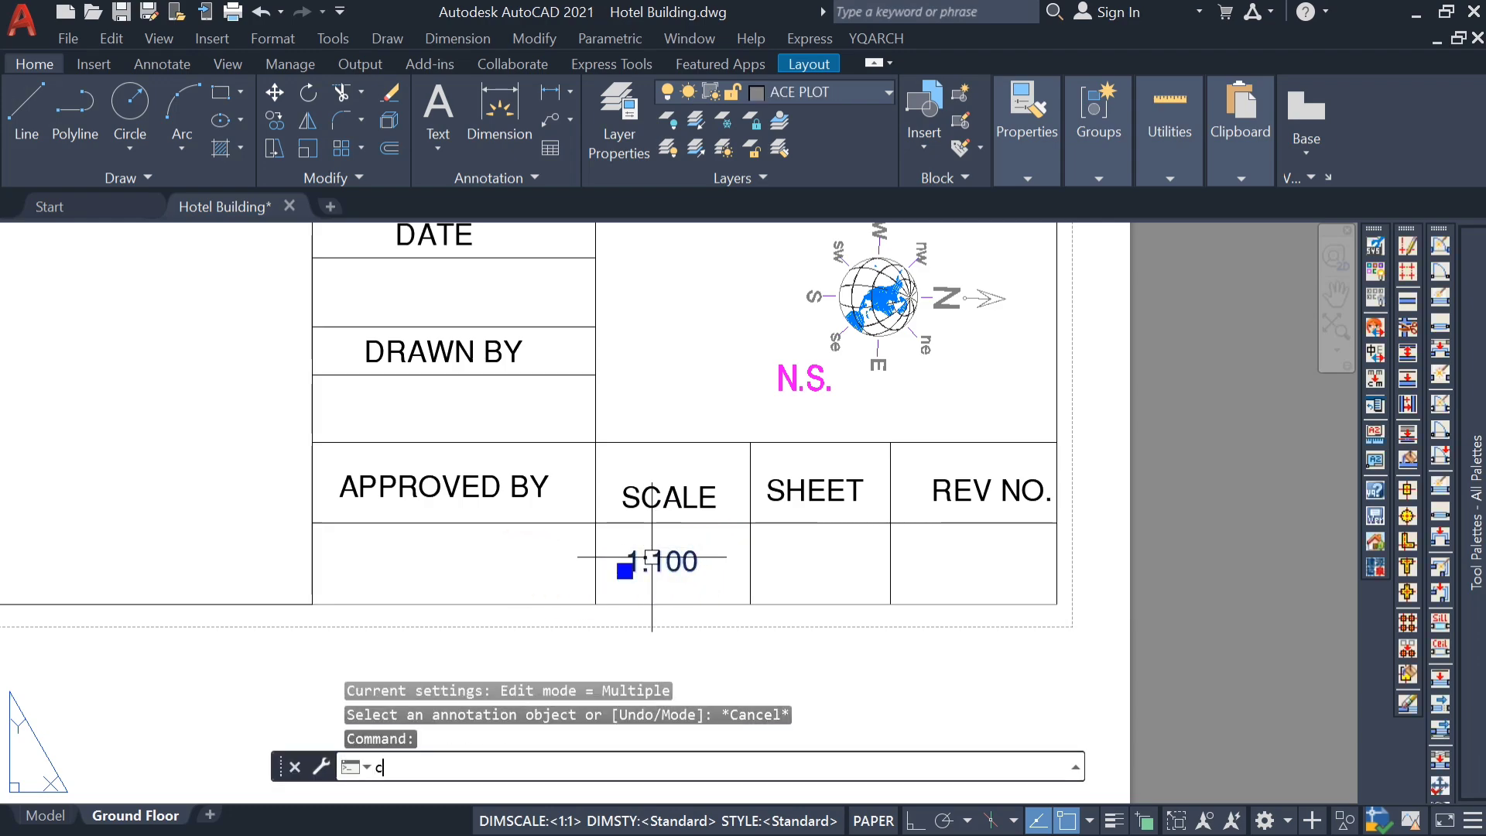
{"action": "key", "text": "Return"}
{"action": "left_click", "coordinate": [578, 645]}
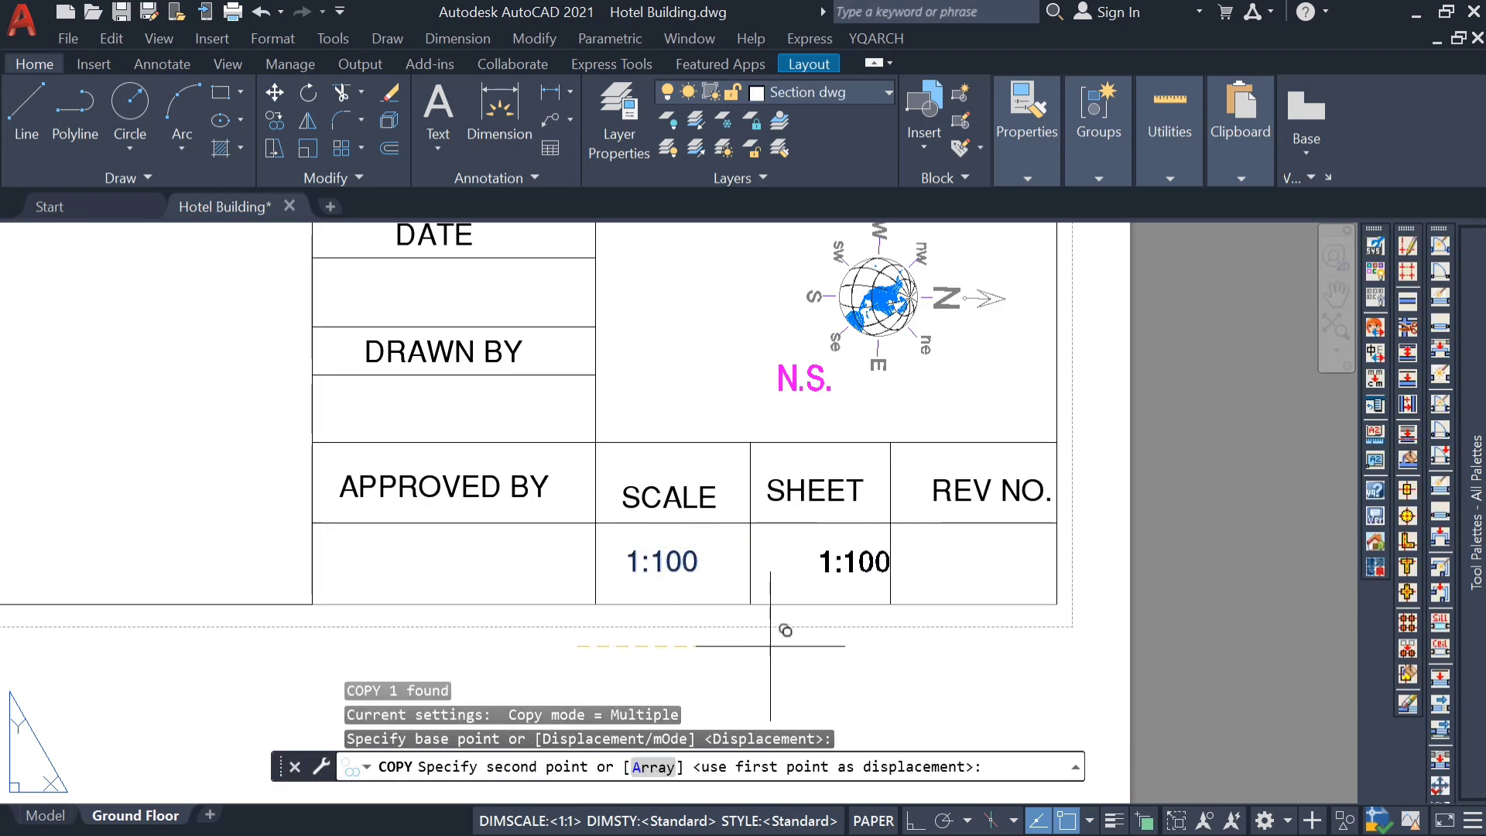
{"action": "left_click", "coordinate": [727, 647]}
{"action": "key", "text": "Escape"}
Change the copied text below SHEET to A2 and finish editing
{"action": "double_click", "coordinate": [849, 569]}
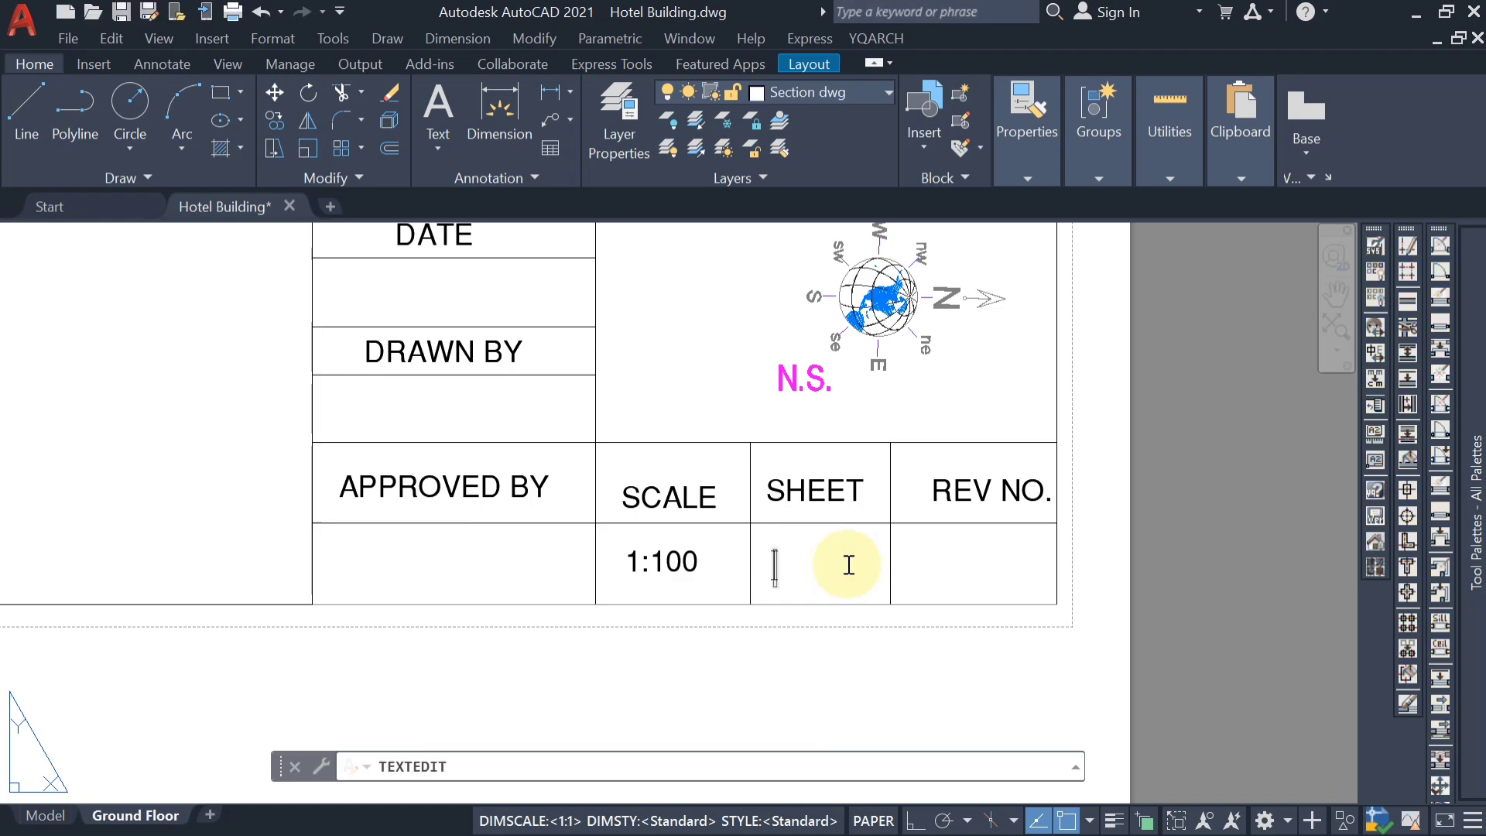
{"action": "key", "text": "Escape"}
{"action": "key", "text": "Escape"}
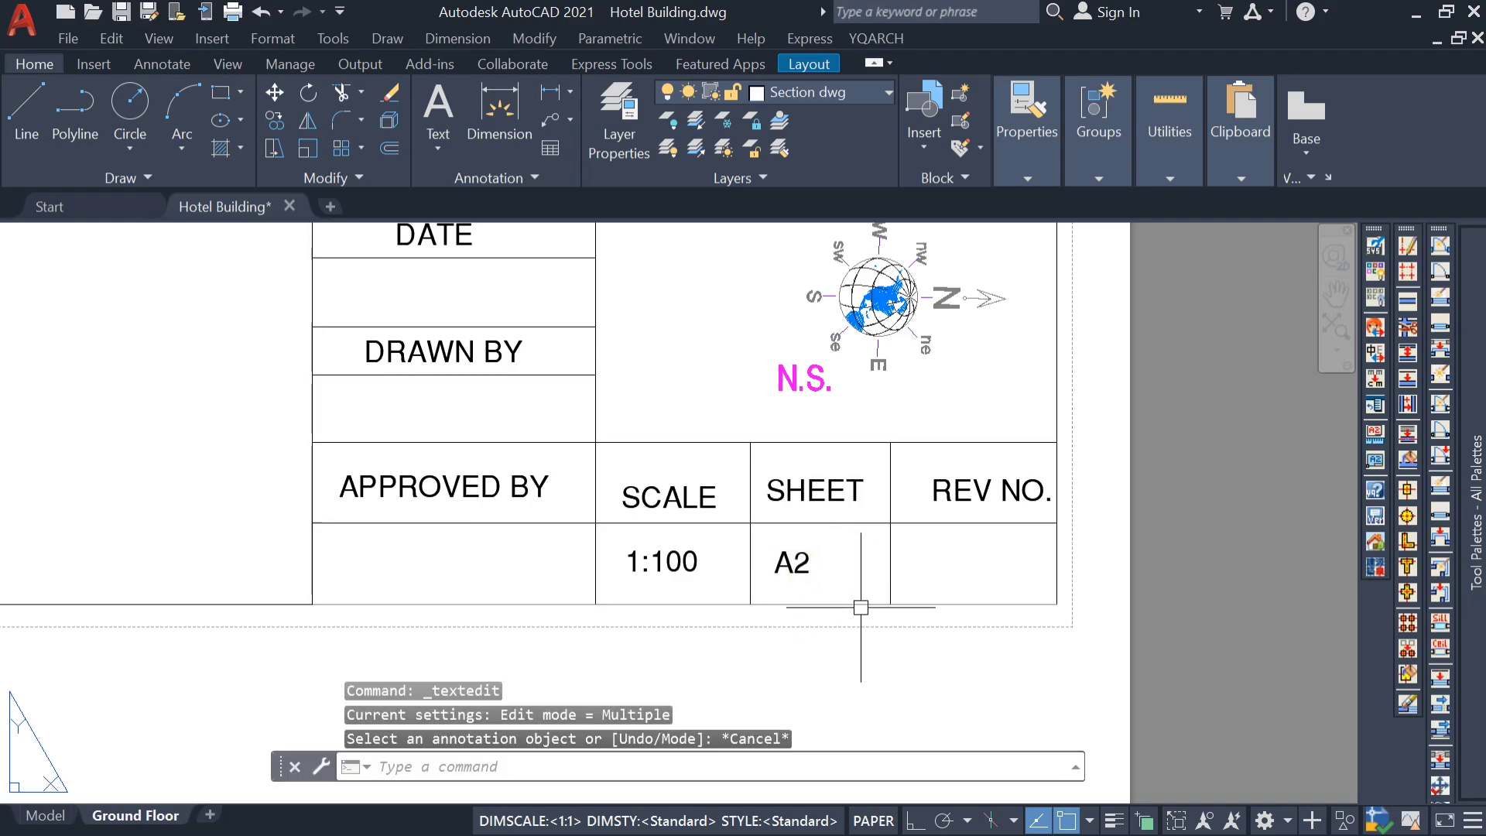
Move the A2 text slightly toward the middle of its cell below SHEET
{"action": "scroll", "coordinate": [978, 542], "scroll_direction": "down", "scroll_amount": 3}
{"action": "scroll", "coordinate": [913, 542], "scroll_direction": "up", "scroll_amount": 3}
{"action": "left_click", "coordinate": [888, 524]}
{"action": "scroll", "coordinate": [855, 576], "scroll_direction": "down", "scroll_amount": 3}
{"action": "type", "text": "m"}
{"action": "key", "text": "Return"}
{"action": "left_click", "coordinate": [1032, 649]}
{"action": "left_click", "coordinate": [1036, 650]}
Create a rectangular viewport with MVIEW in the blank upper part of the title block column, starting at the column's inner corner
{"action": "scroll", "coordinate": [1048, 592], "scroll_direction": "down", "scroll_amount": 4}
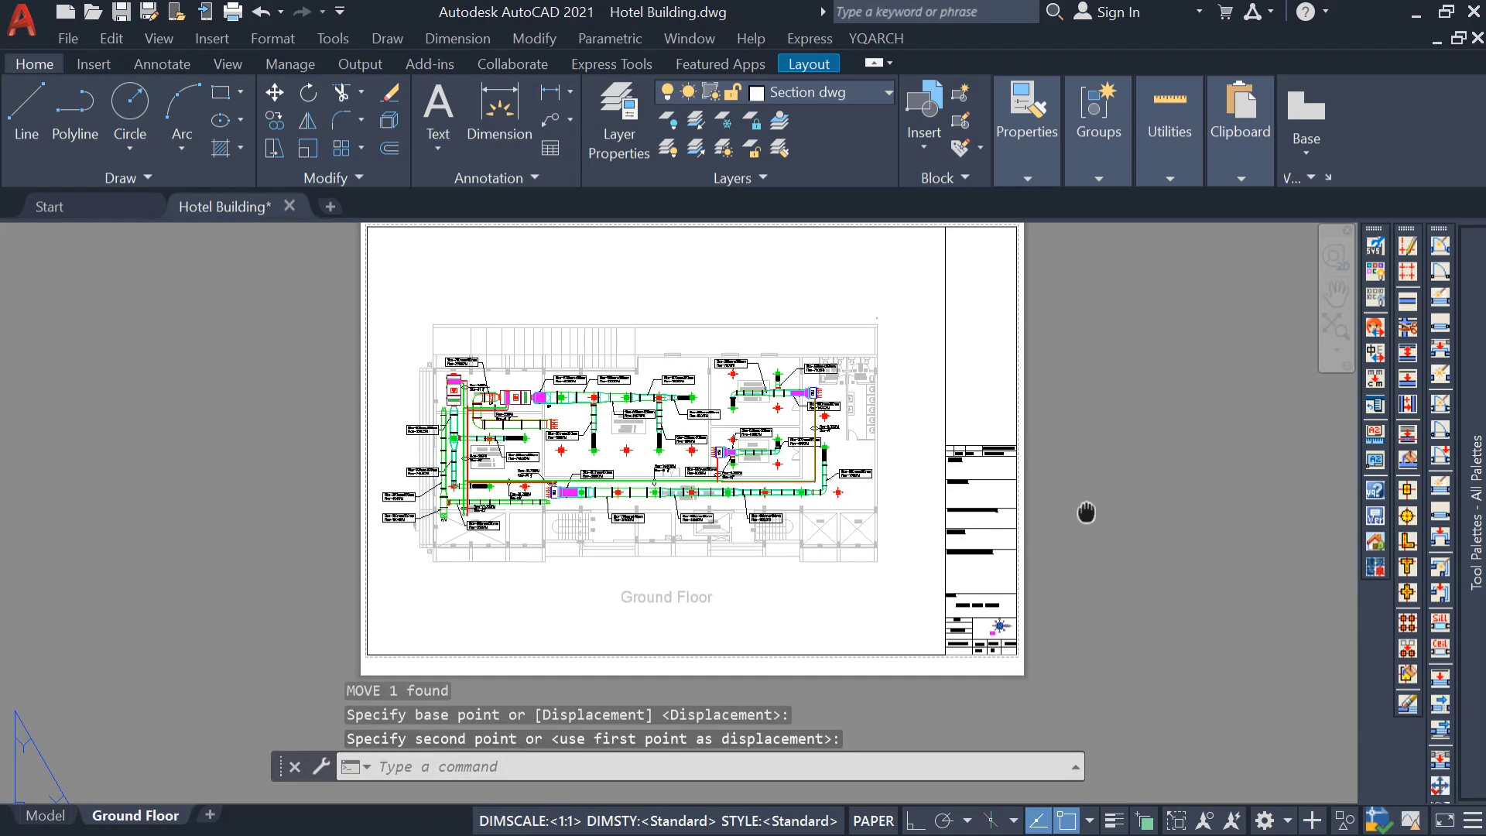
{"action": "scroll", "coordinate": [971, 509], "scroll_direction": "up", "scroll_amount": 6}
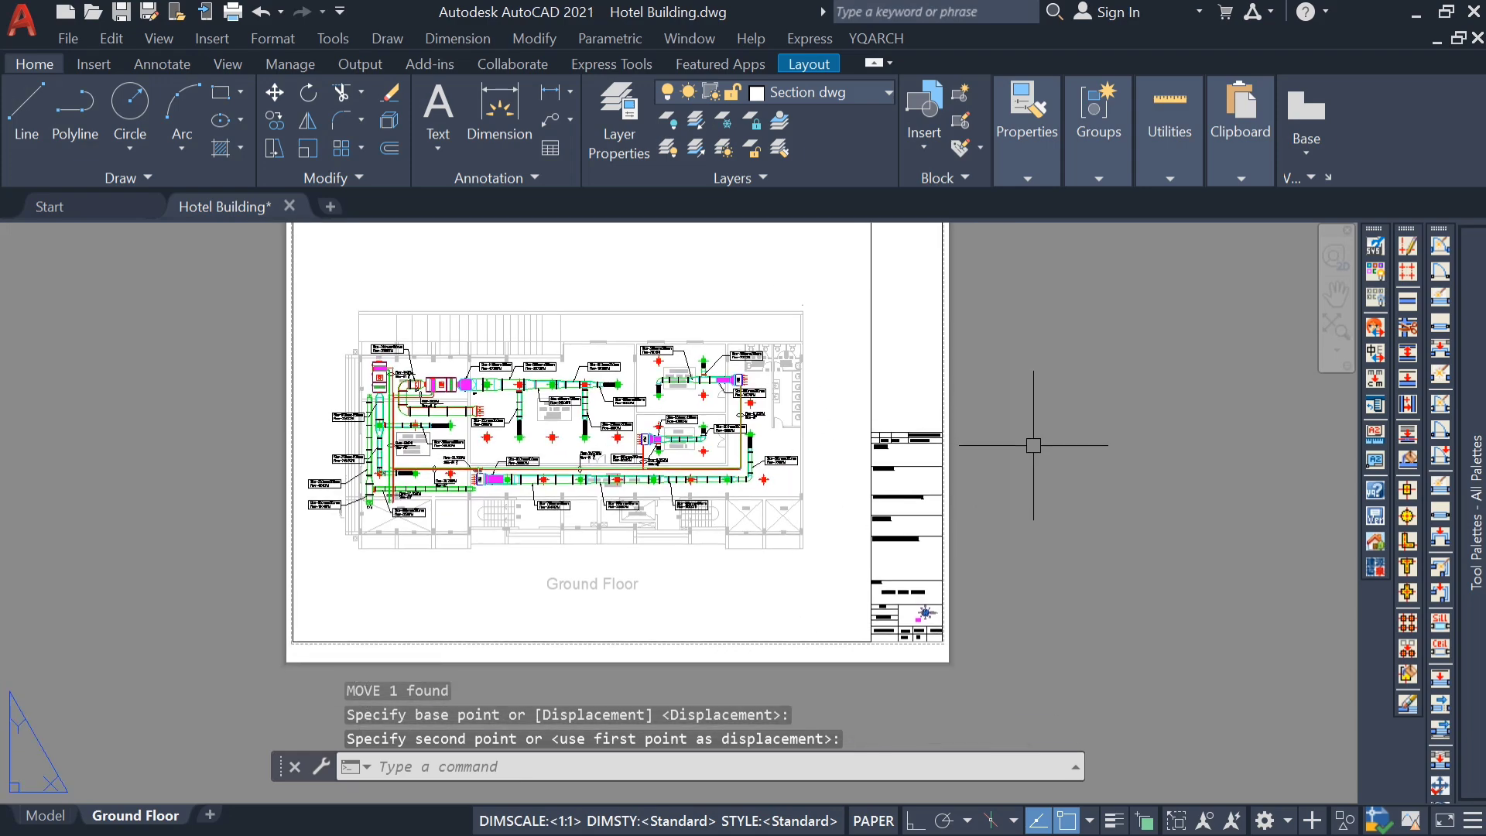
{"action": "scroll", "coordinate": [715, 320], "scroll_direction": "down", "scroll_amount": 2}
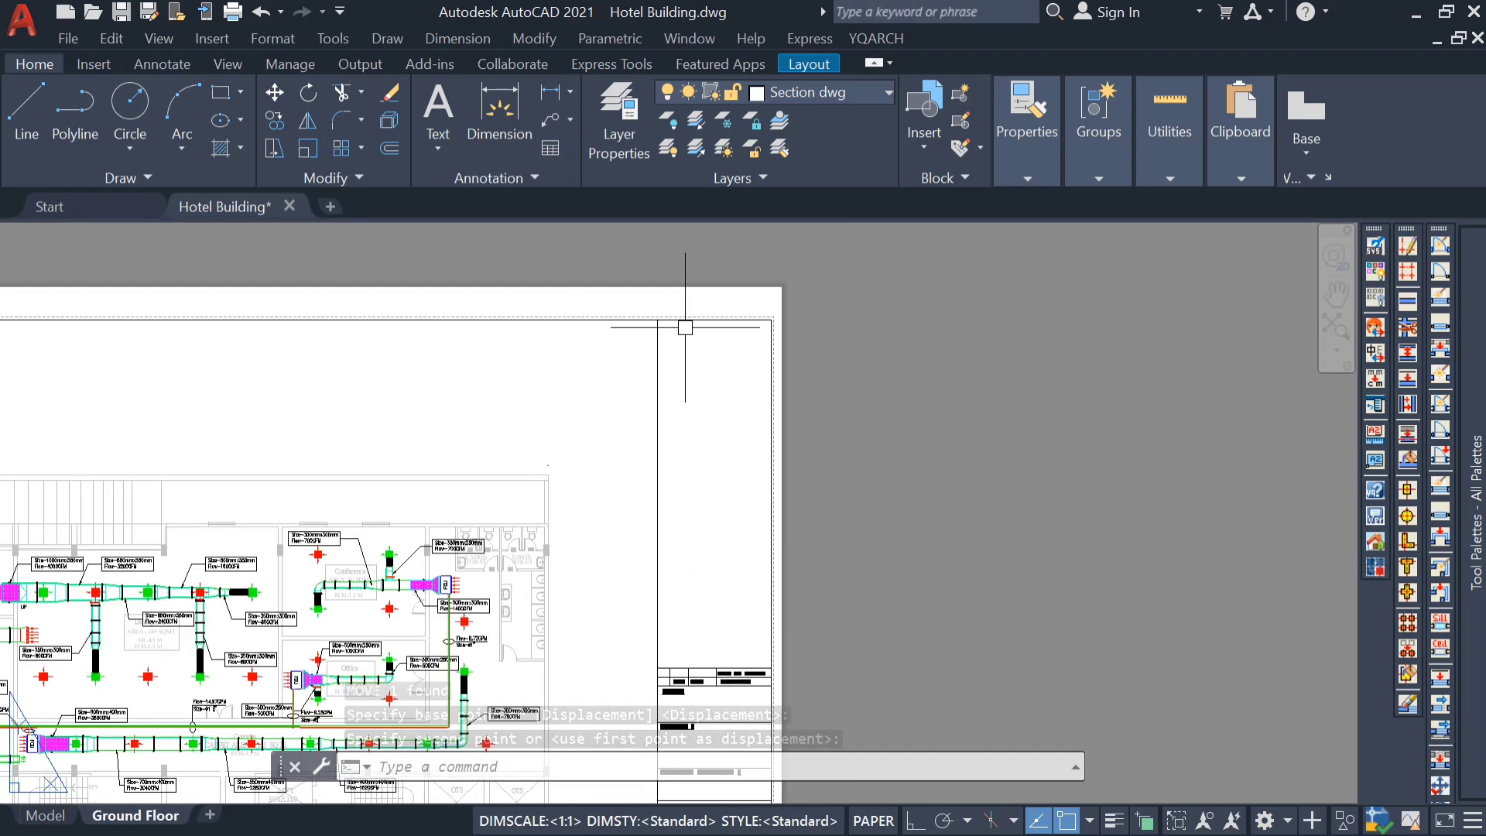
{"action": "middle_click_drag", "start_coordinate": [760, 451], "coordinate": [834, 389]}
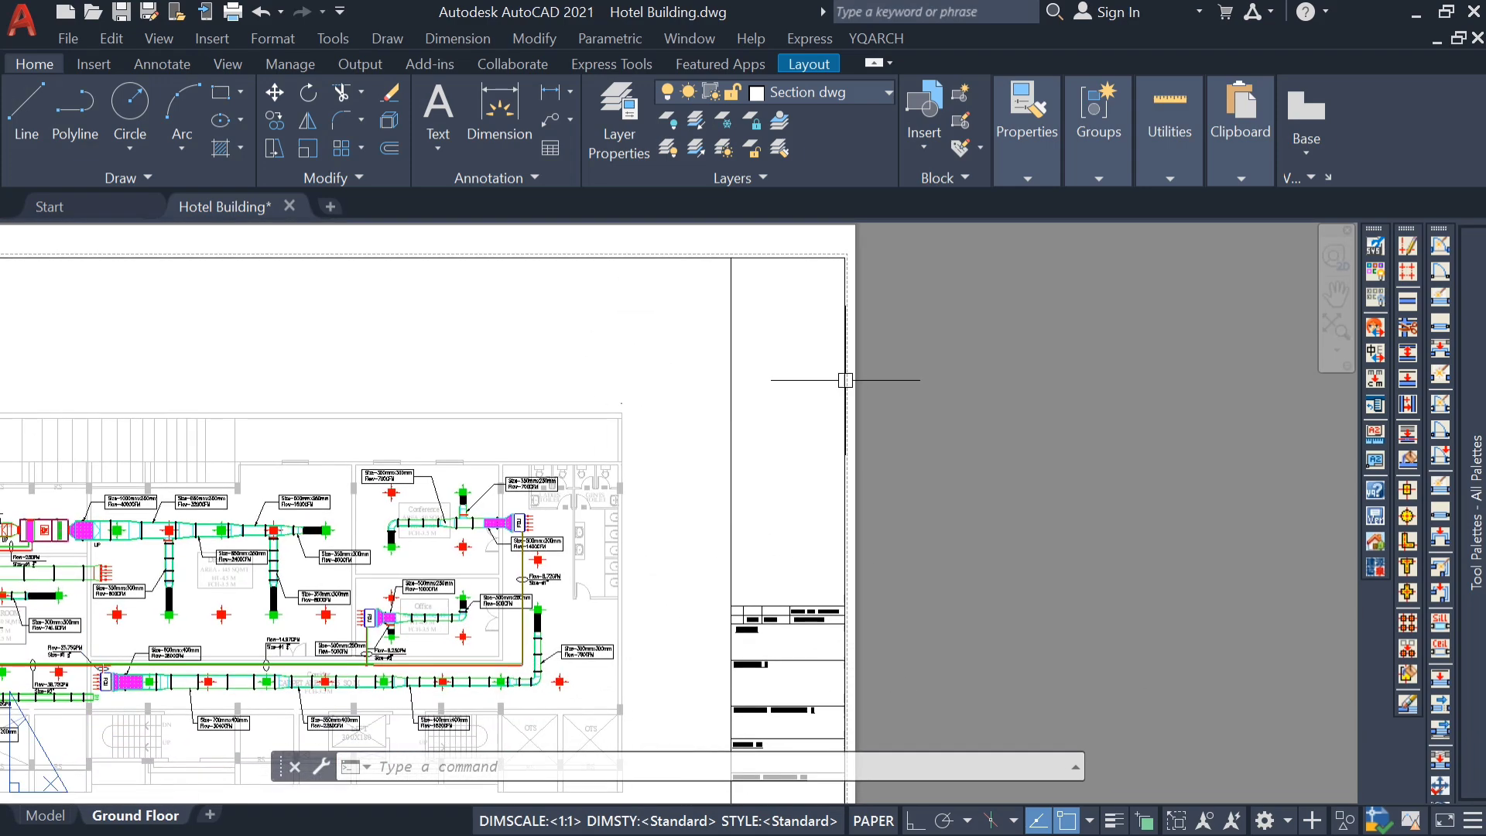
{"action": "type", "text": "mv"}
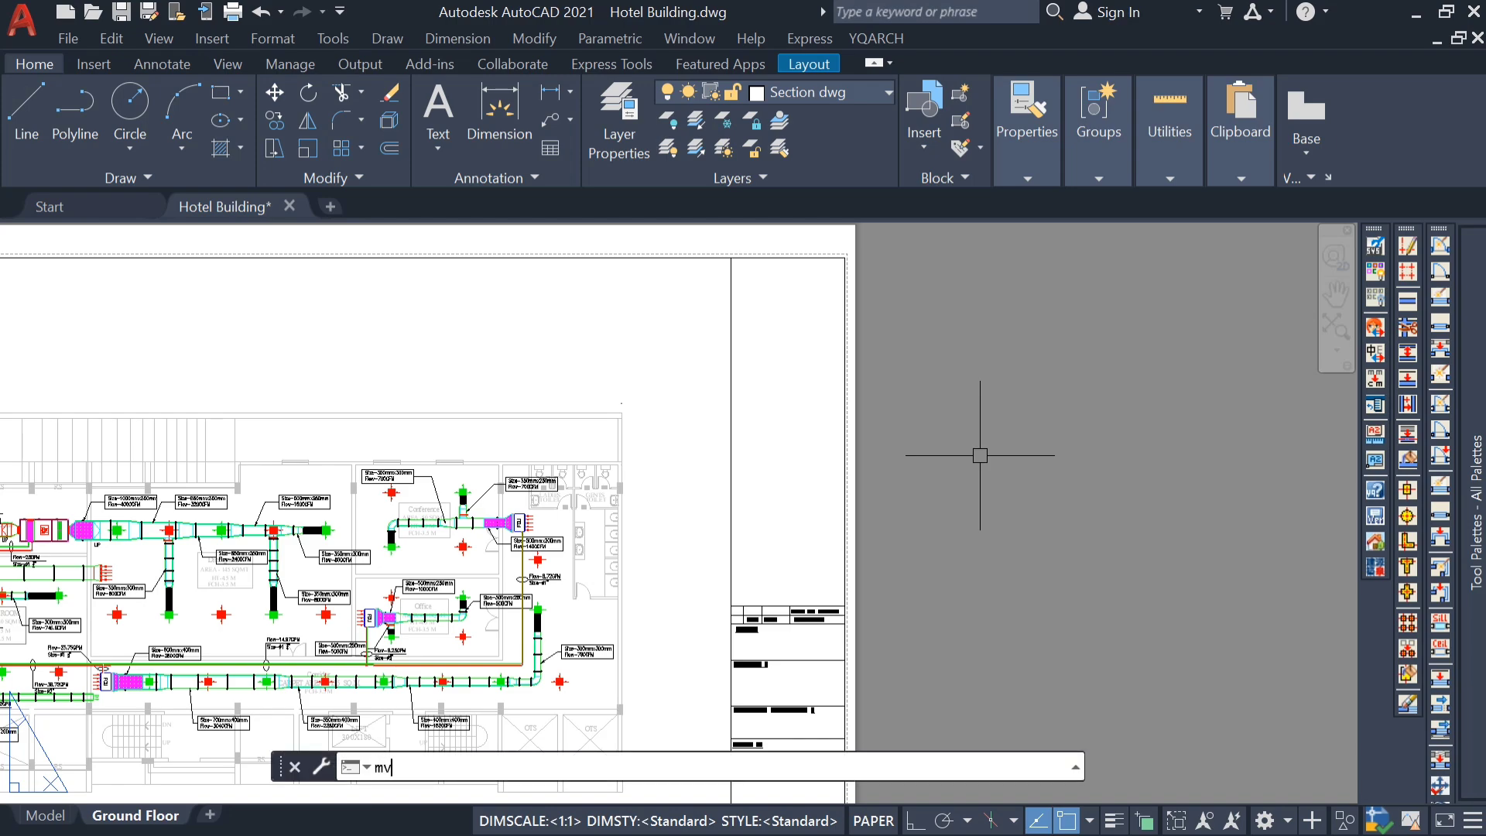
{"action": "key", "text": "Return"}
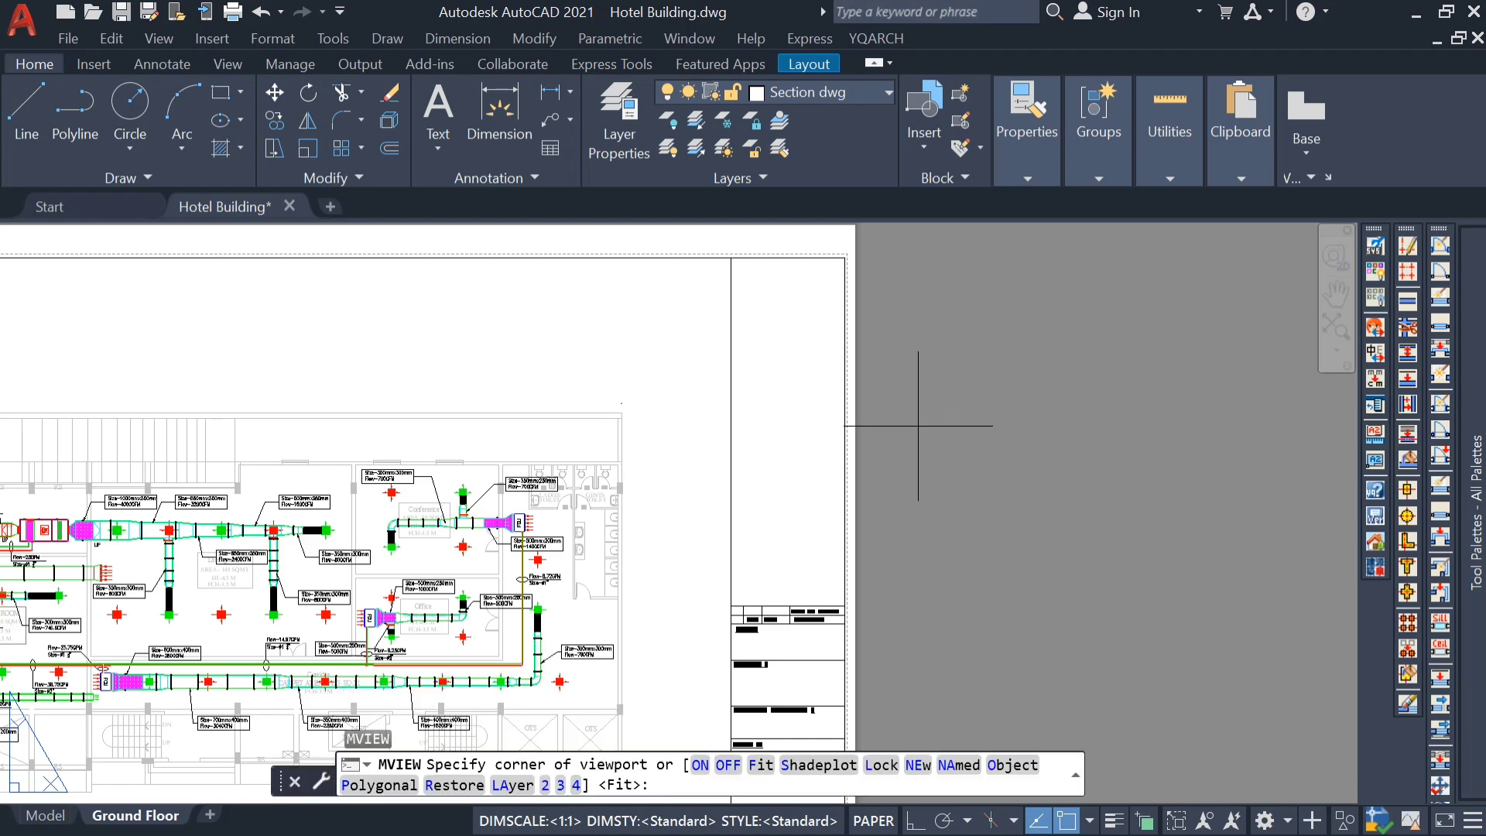
{"action": "scroll", "coordinate": [748, 252], "scroll_direction": "up", "scroll_amount": 3}
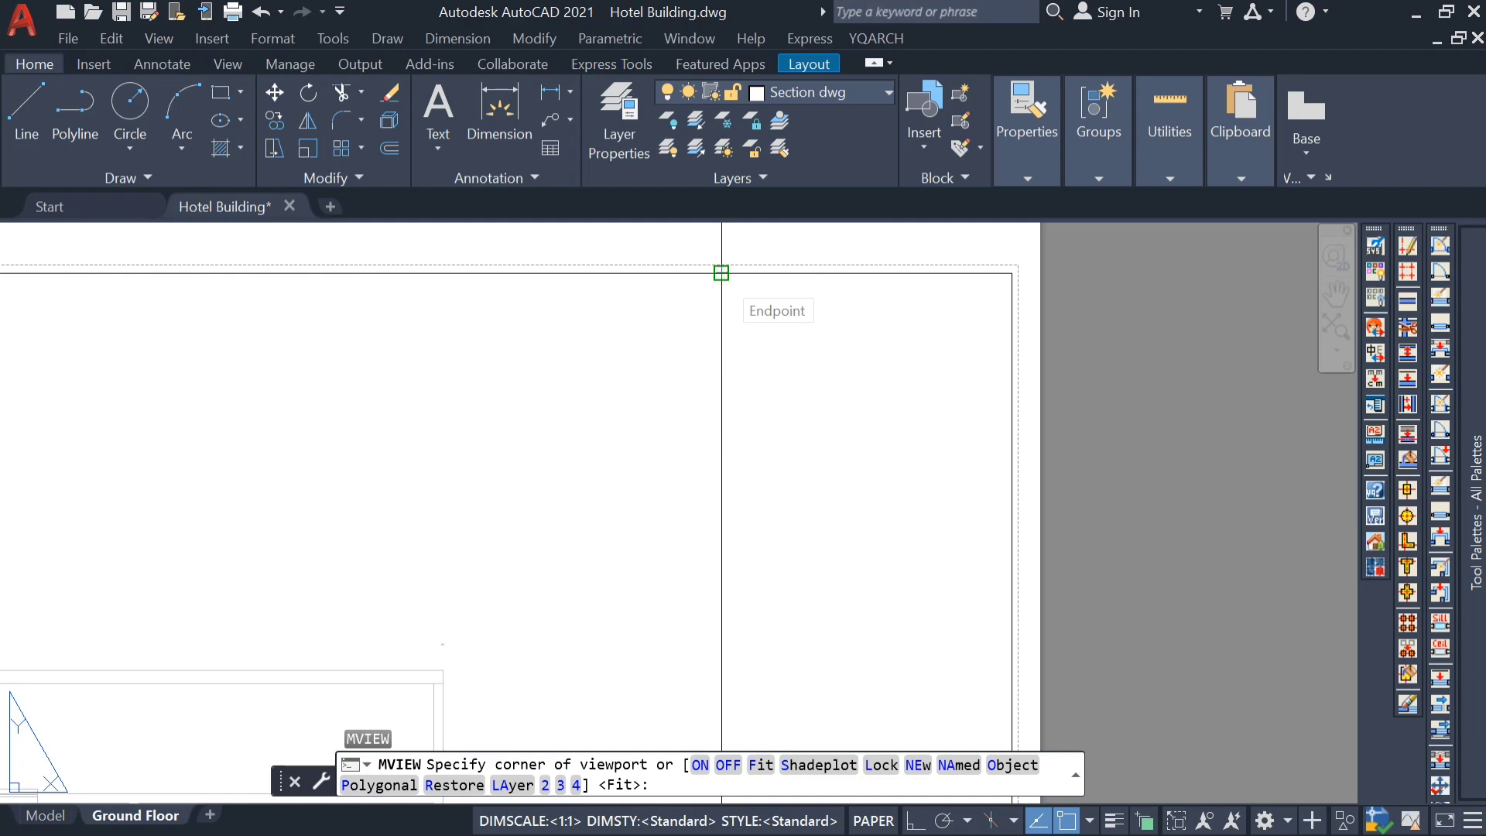
{"action": "left_click", "coordinate": [721, 273]}
{"action": "scroll", "coordinate": [720, 272], "scroll_direction": "down", "scroll_amount": 3}
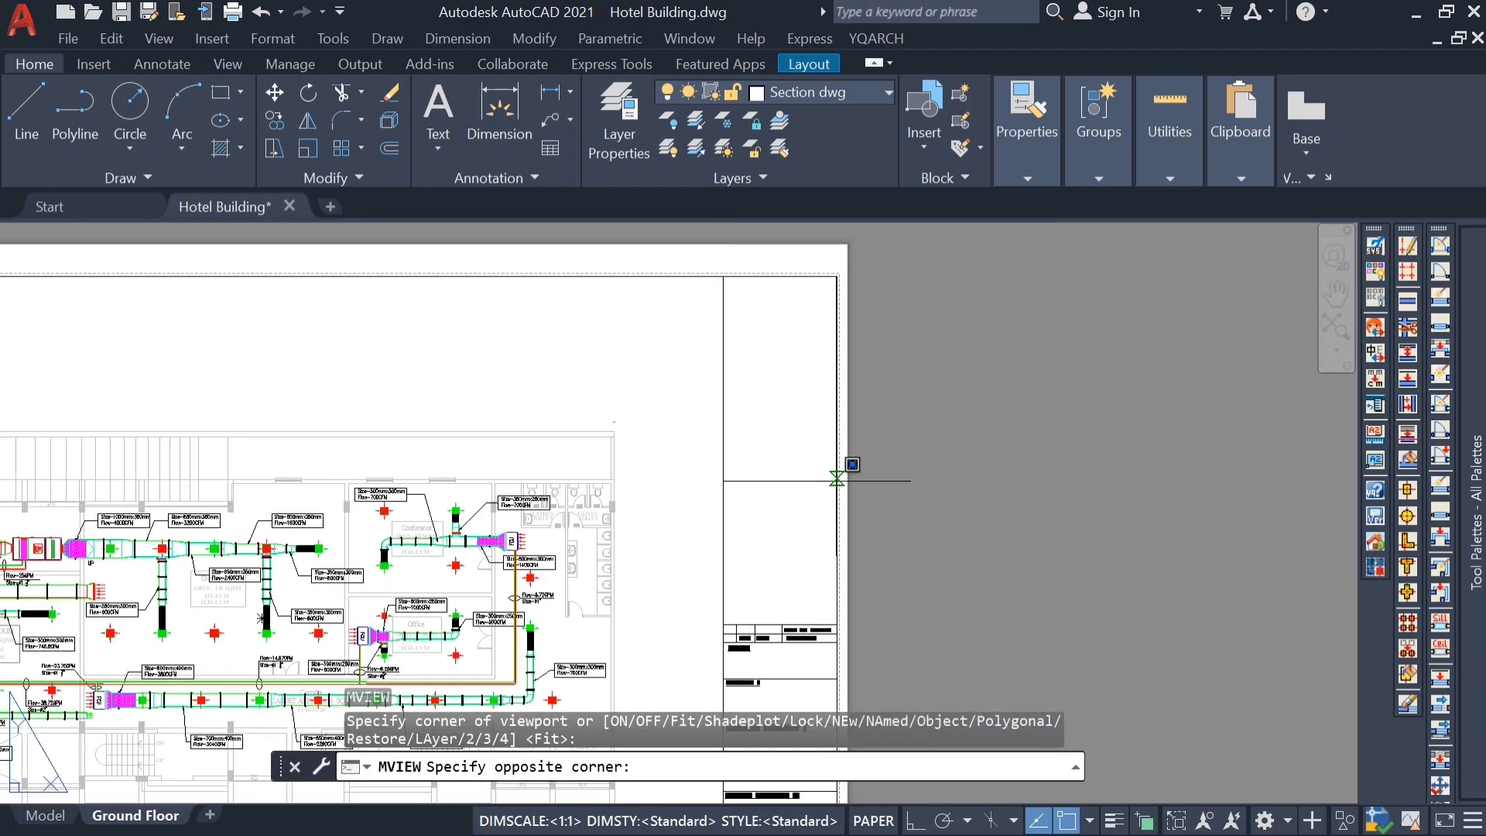
{"action": "scroll", "coordinate": [844, 488], "scroll_direction": "up", "scroll_amount": 2}
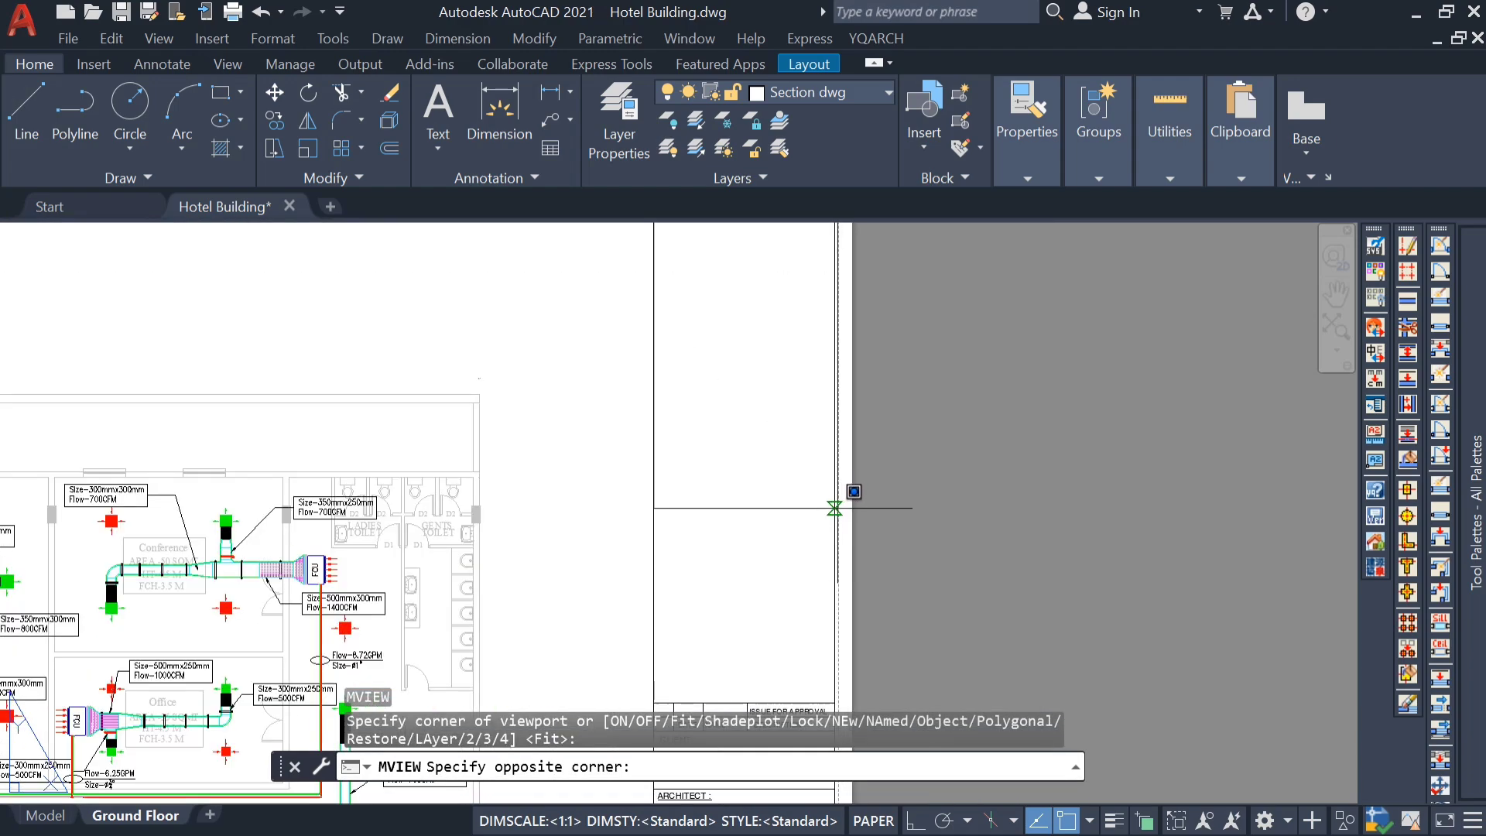
{"action": "left_click", "coordinate": [834, 508]}
Activate the new viewport in the title block column and bring the model's Legends table into its view
{"action": "double_click", "coordinate": [760, 442]}
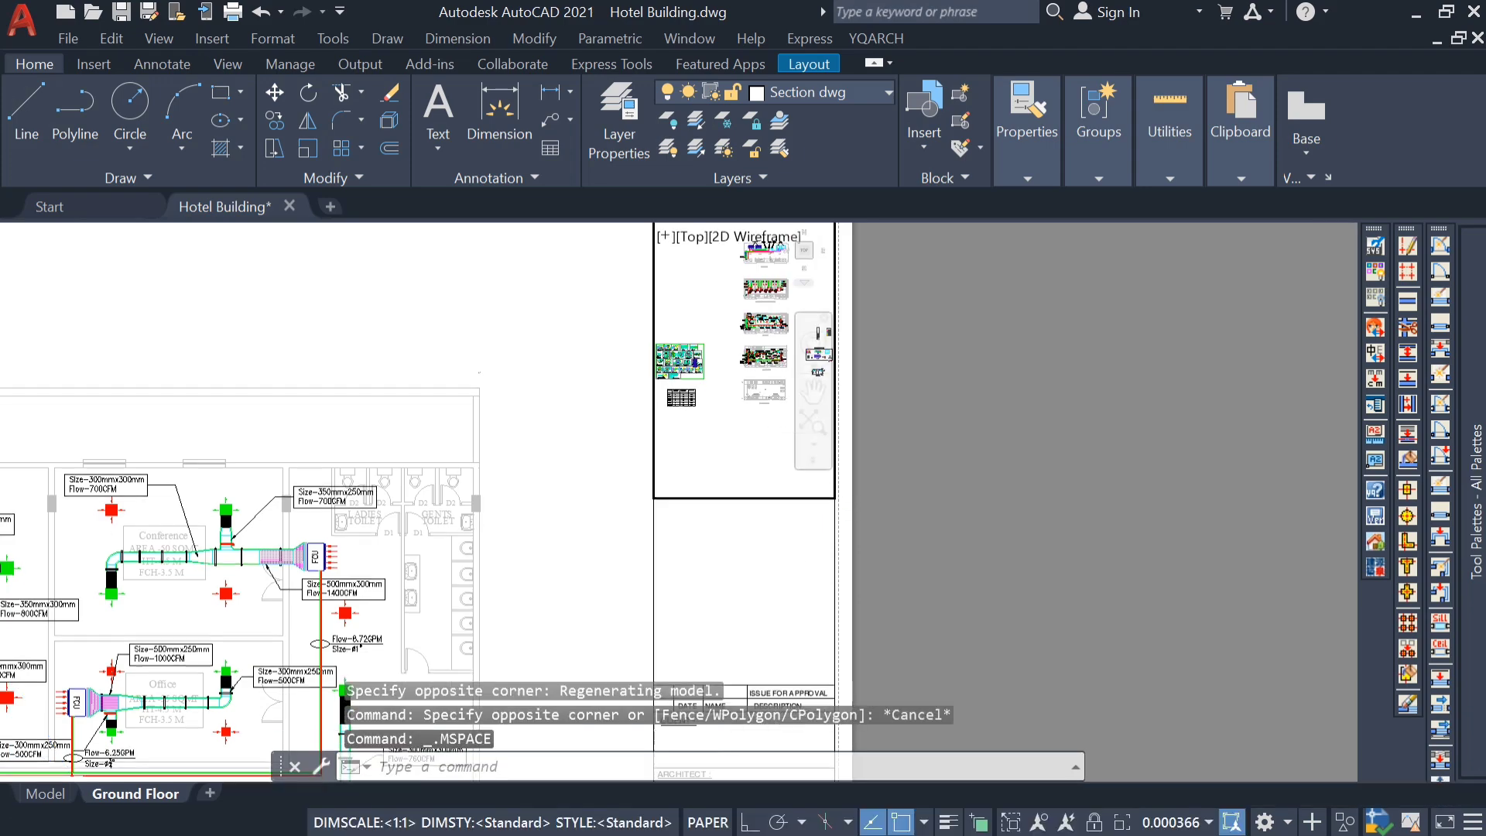
{"action": "scroll", "coordinate": [728, 406], "scroll_direction": "down", "scroll_amount": 2}
{"action": "scroll", "coordinate": [725, 381], "scroll_direction": "up", "scroll_amount": 3}
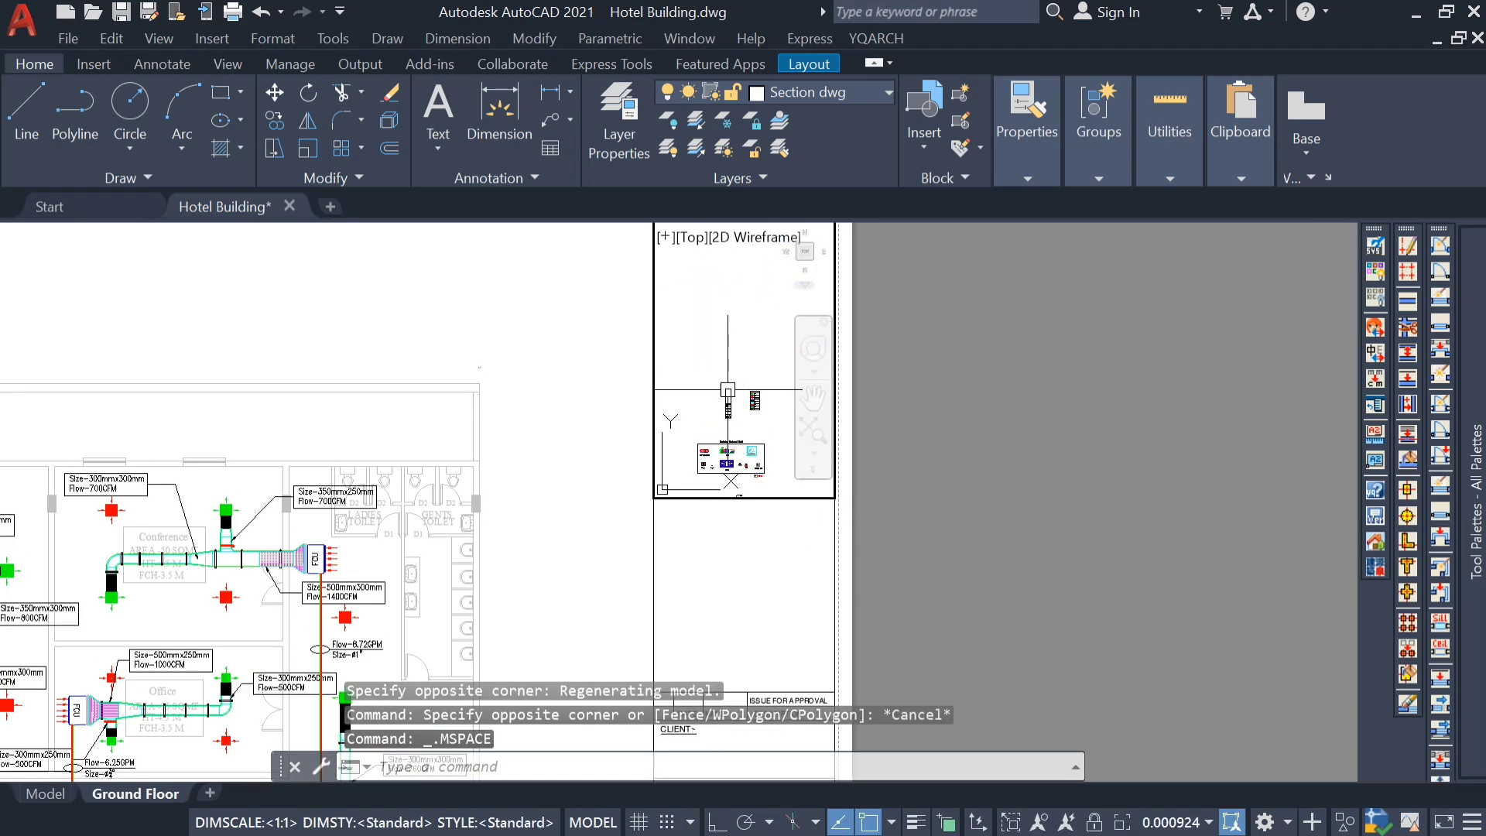
{"action": "double_click", "coordinate": [963, 443]}
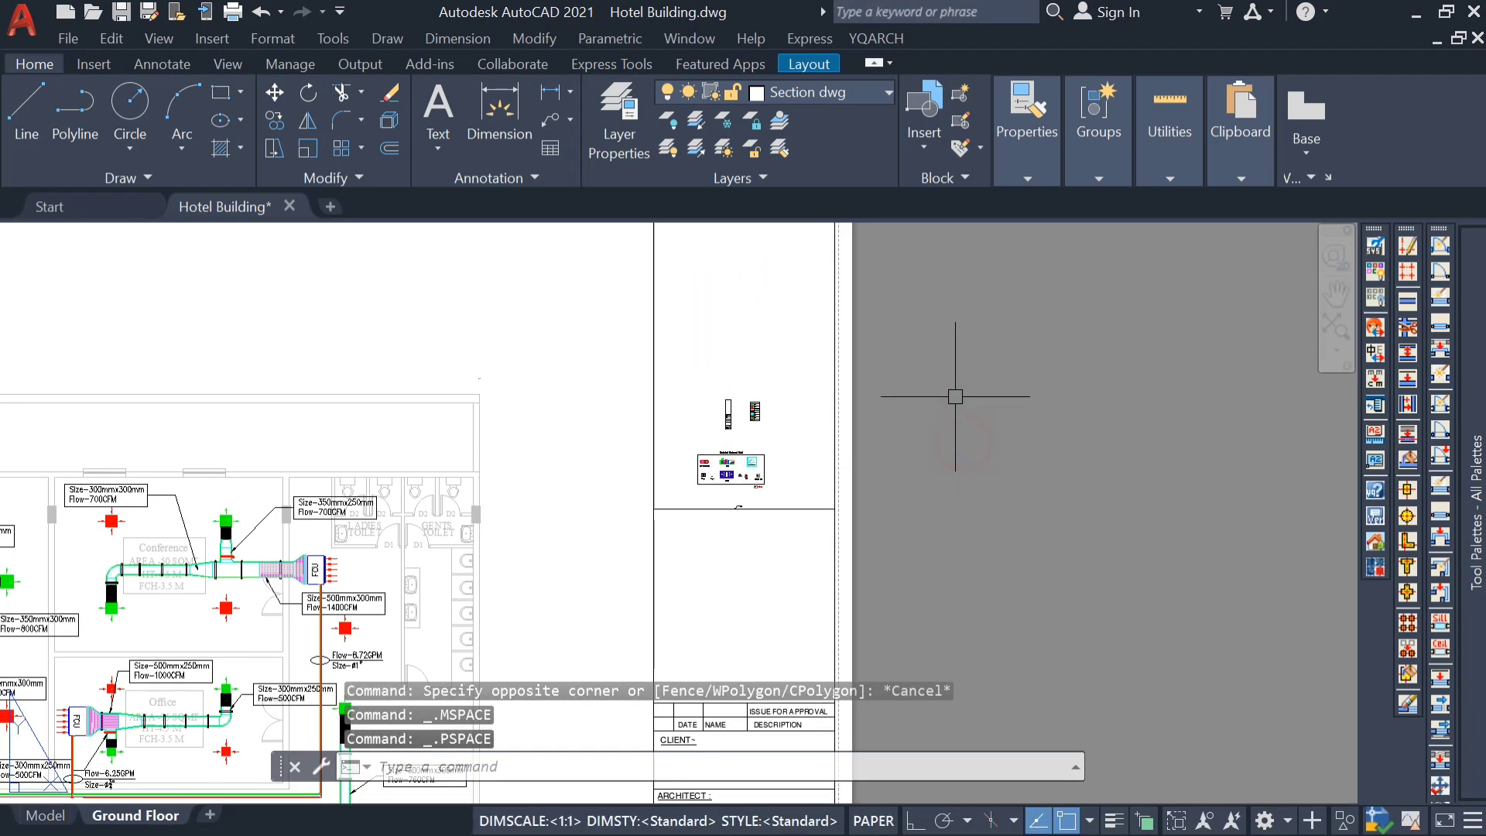
{"action": "scroll", "coordinate": [1047, 392], "scroll_direction": "down", "scroll_amount": 4}
{"action": "scroll", "coordinate": [935, 489], "scroll_direction": "down", "scroll_amount": 2}
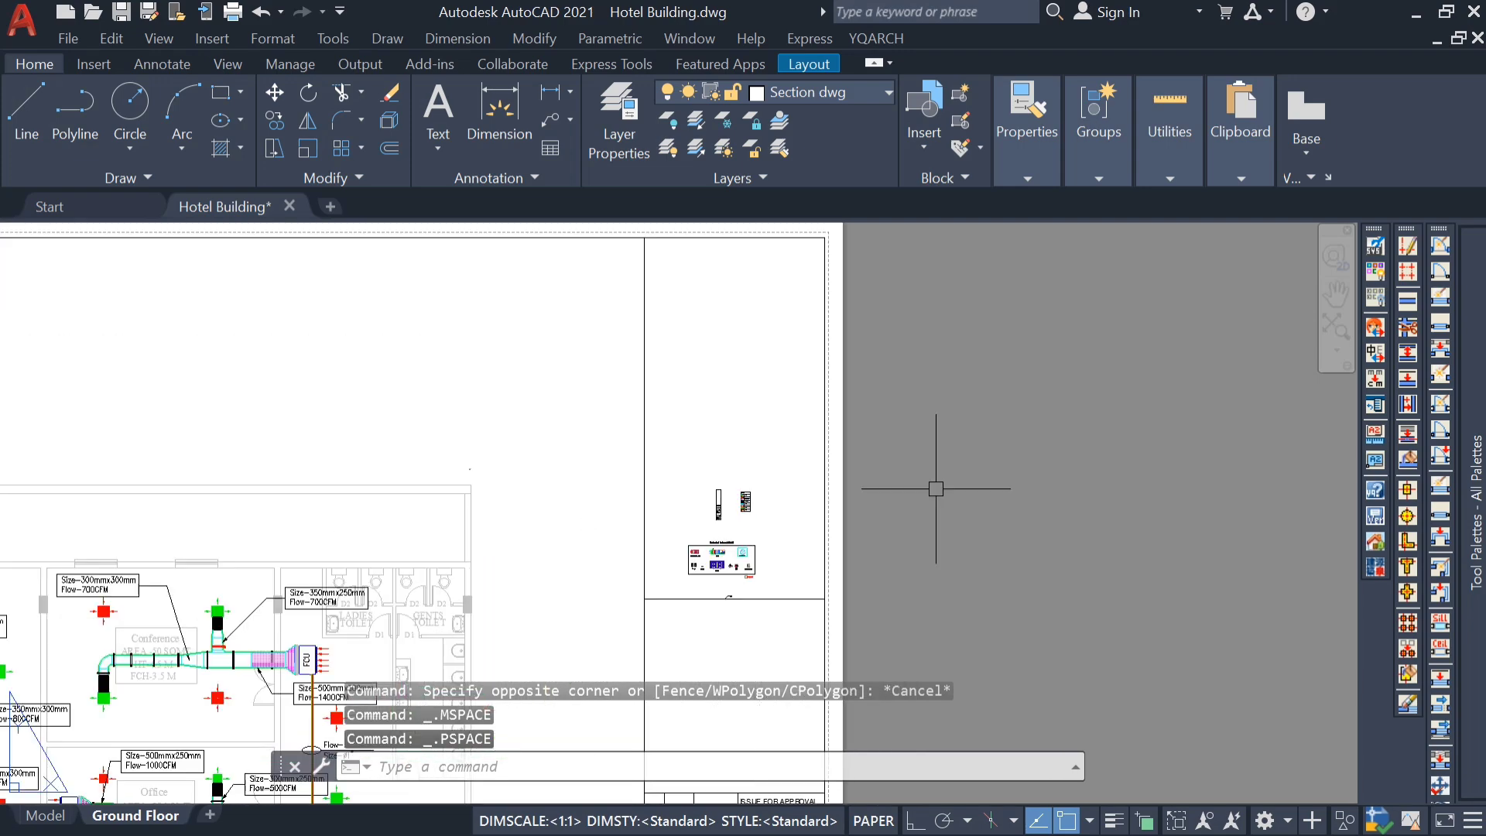
{"action": "double_click", "coordinate": [775, 499]}
{"action": "scroll", "coordinate": [735, 489], "scroll_direction": "up", "scroll_amount": 4}
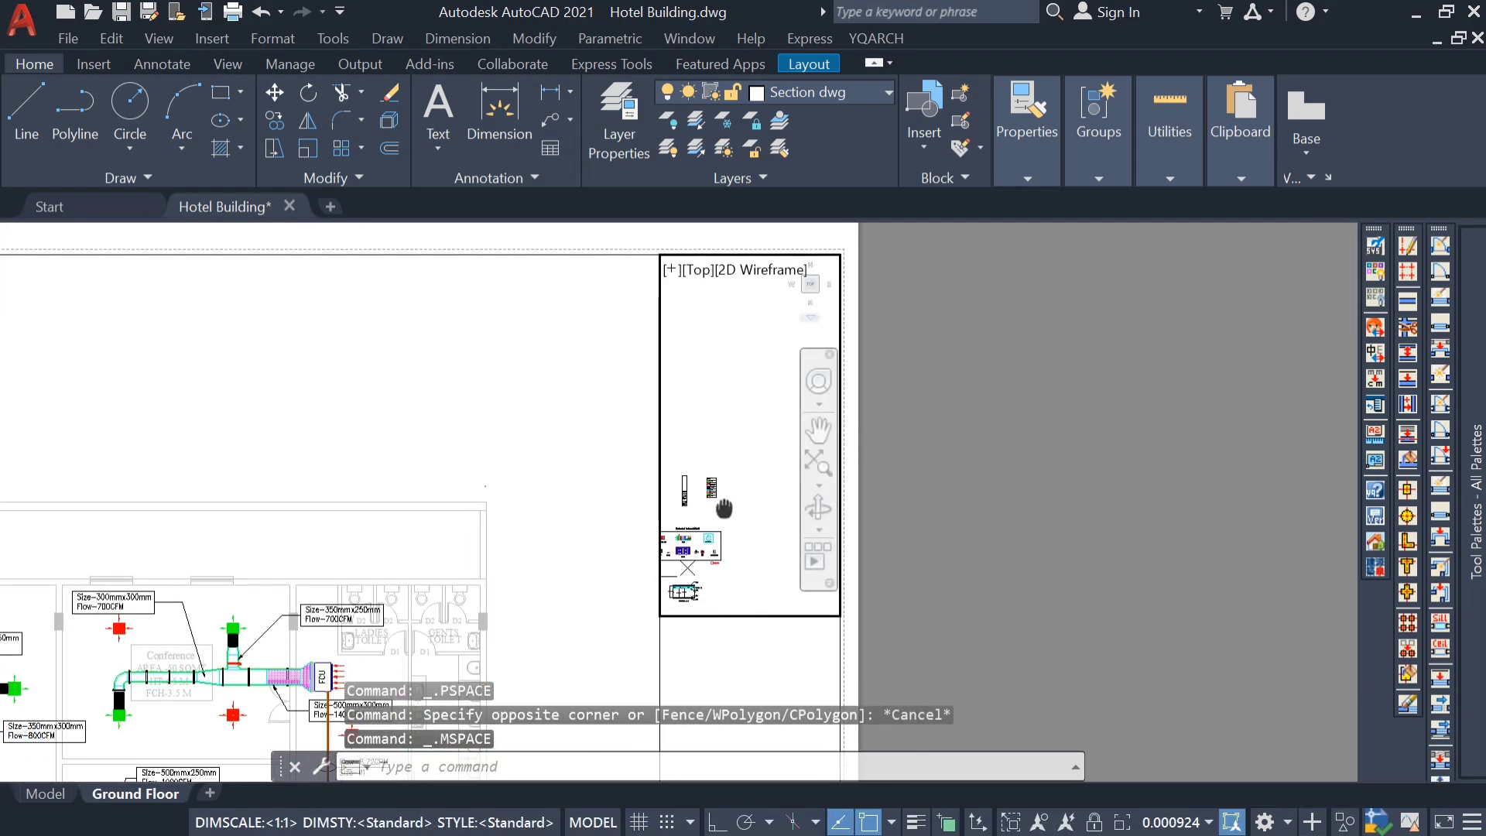
{"action": "scroll", "coordinate": [739, 517], "scroll_direction": "up", "scroll_amount": 4}
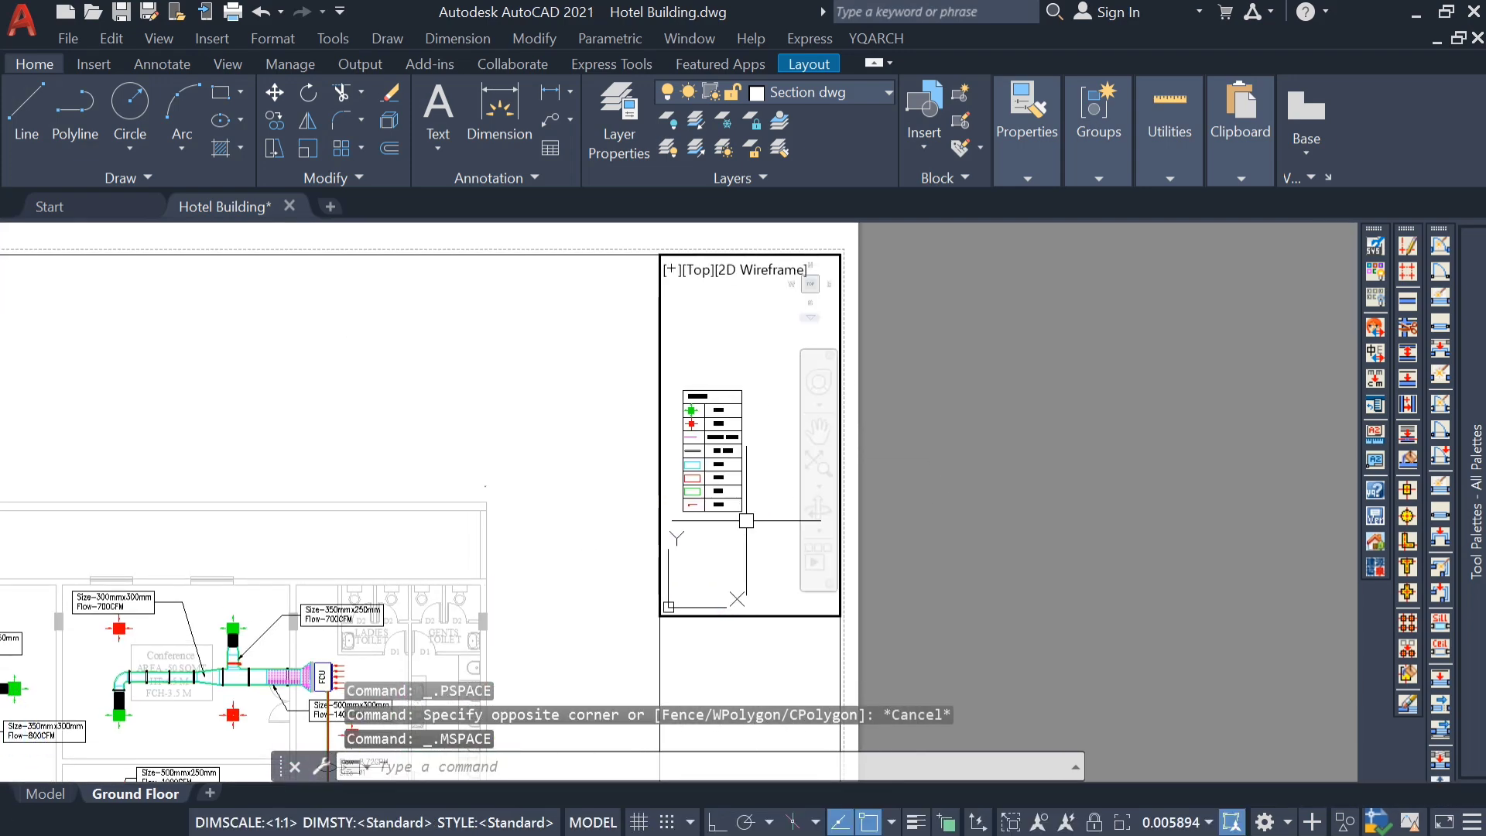
Fit the Legends table to the viewport with a Zoom window around it and return to paper space
{"action": "type", "text": "z"}
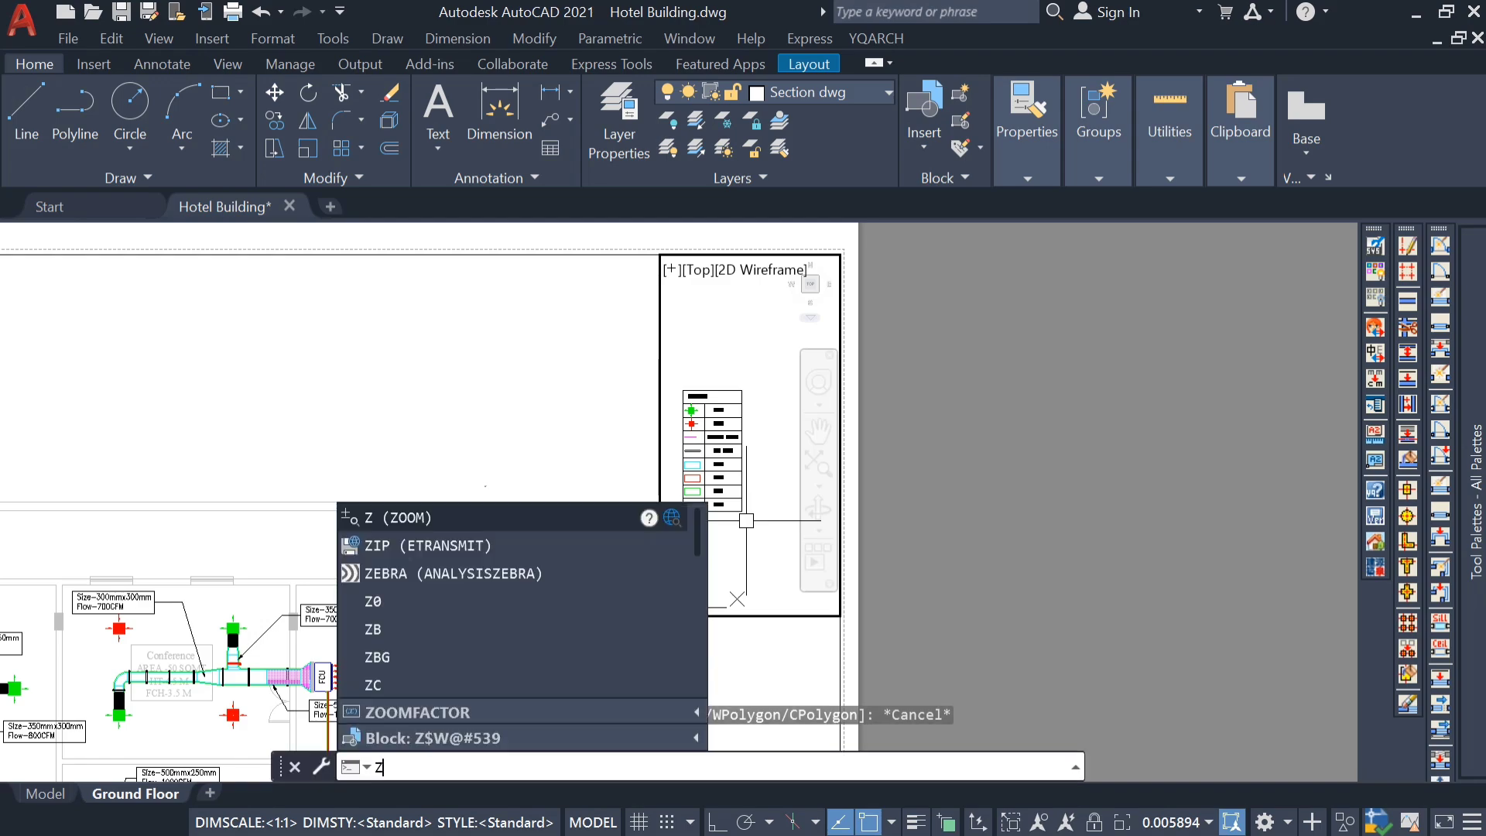
{"action": "key", "text": "Return"}
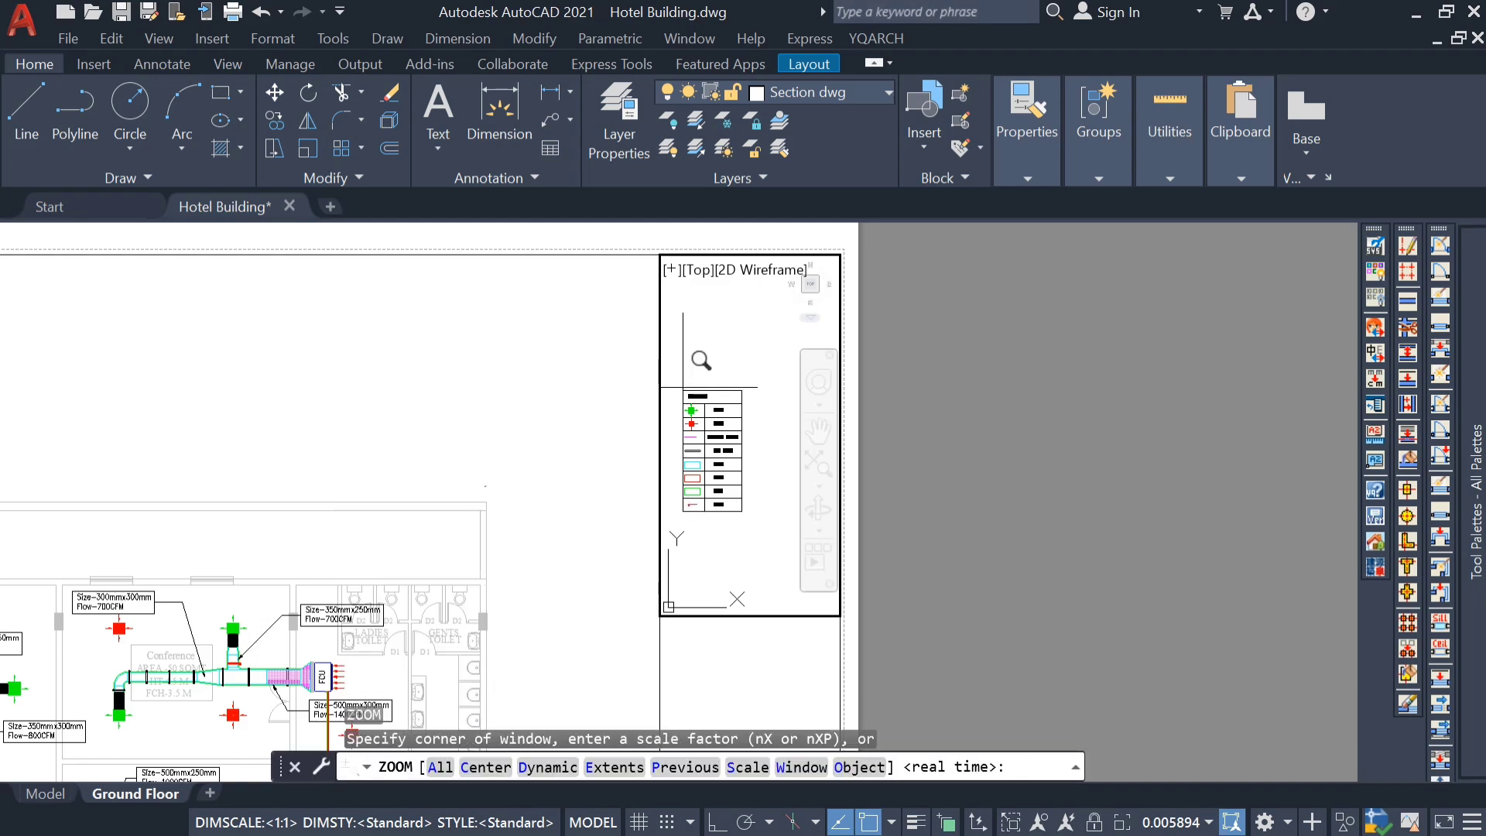
{"action": "left_click", "coordinate": [681, 386]}
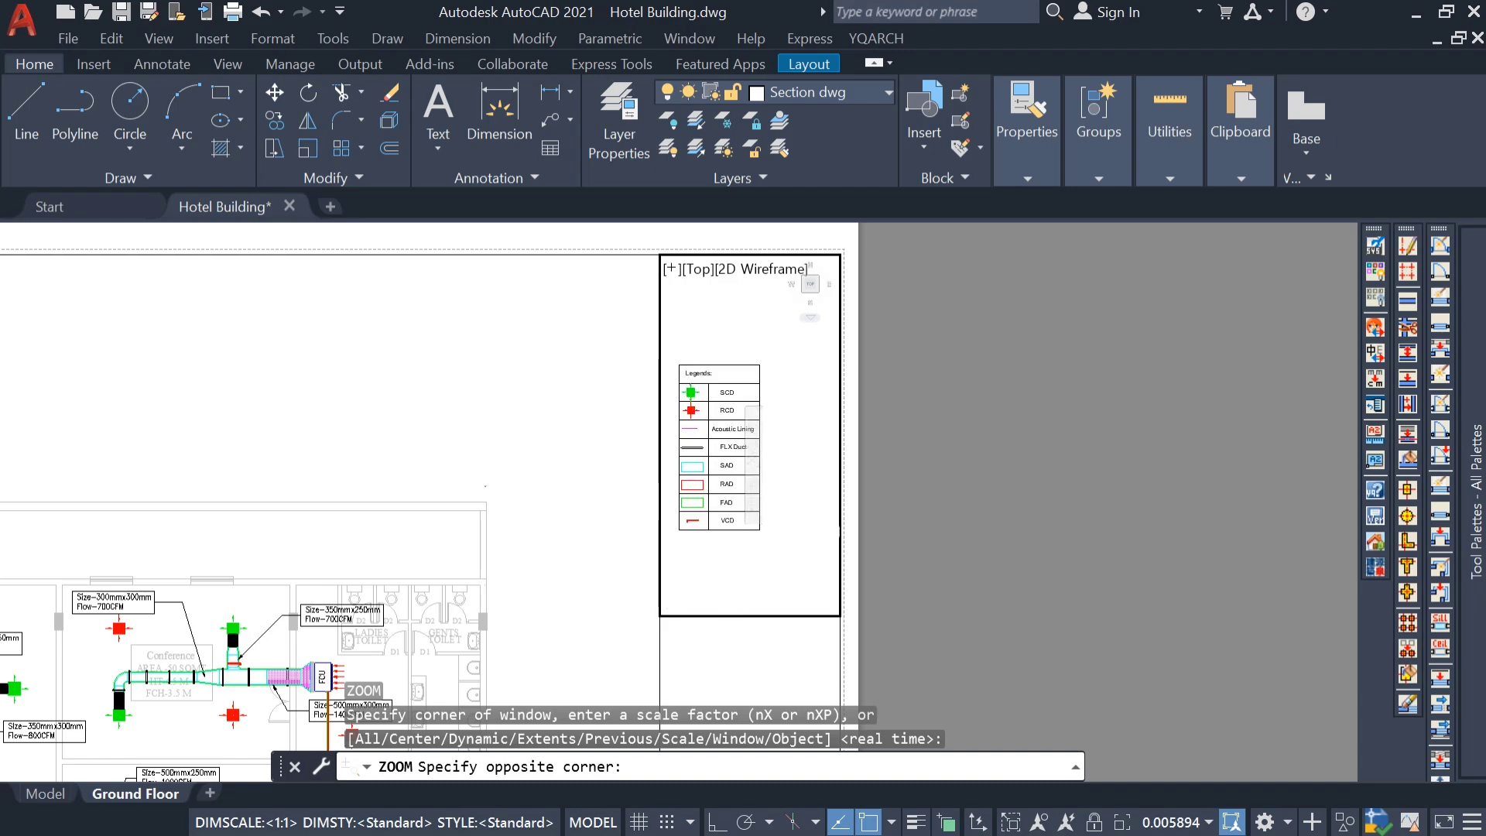
{"action": "left_click", "coordinate": [744, 514]}
{"action": "double_click", "coordinate": [969, 453]}
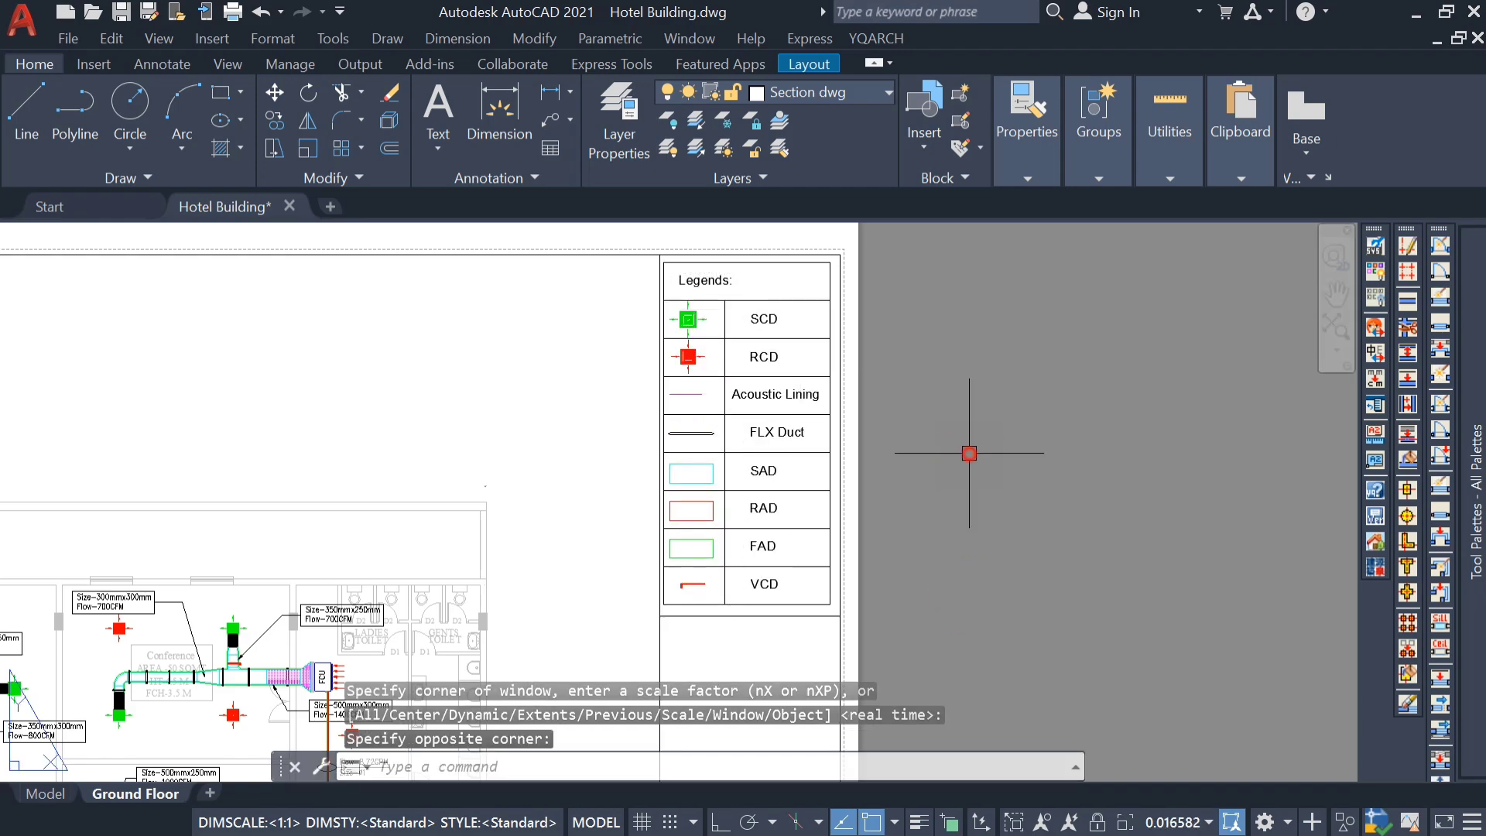
Lock the display of the main 1:100 viewport that shows the Ground Floor plan
{"action": "scroll", "coordinate": [1048, 464], "scroll_direction": "down", "scroll_amount": 4}
{"action": "middle_click_drag", "start_coordinate": [1053, 458], "coordinate": [991, 411]}
{"action": "middle_click_drag", "start_coordinate": [966, 522], "coordinate": [978, 451]}
{"action": "scroll", "coordinate": [979, 473], "scroll_direction": "down", "scroll_amount": 2}
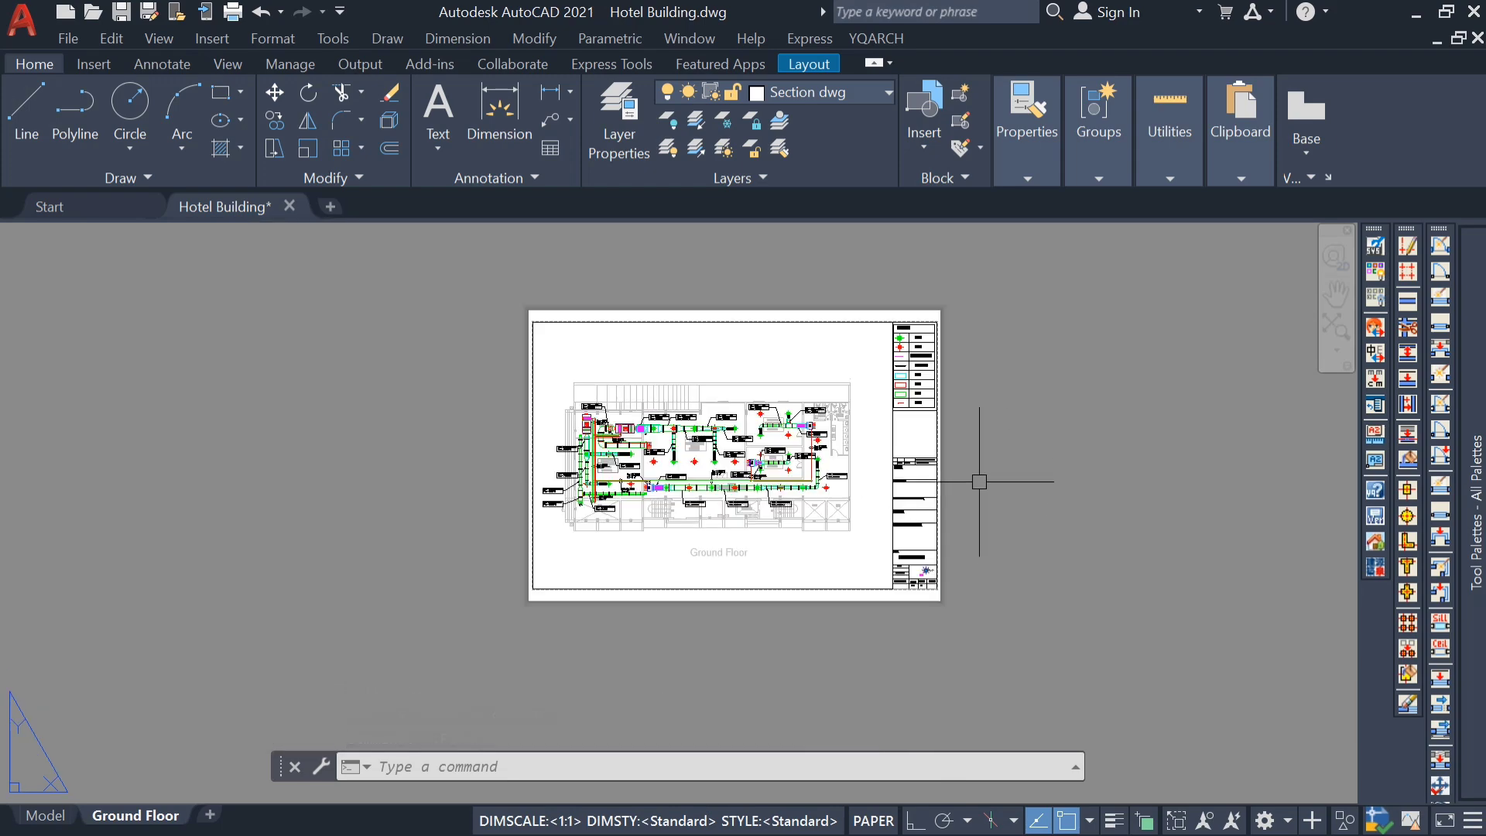
{"action": "left_click", "coordinate": [811, 599]}
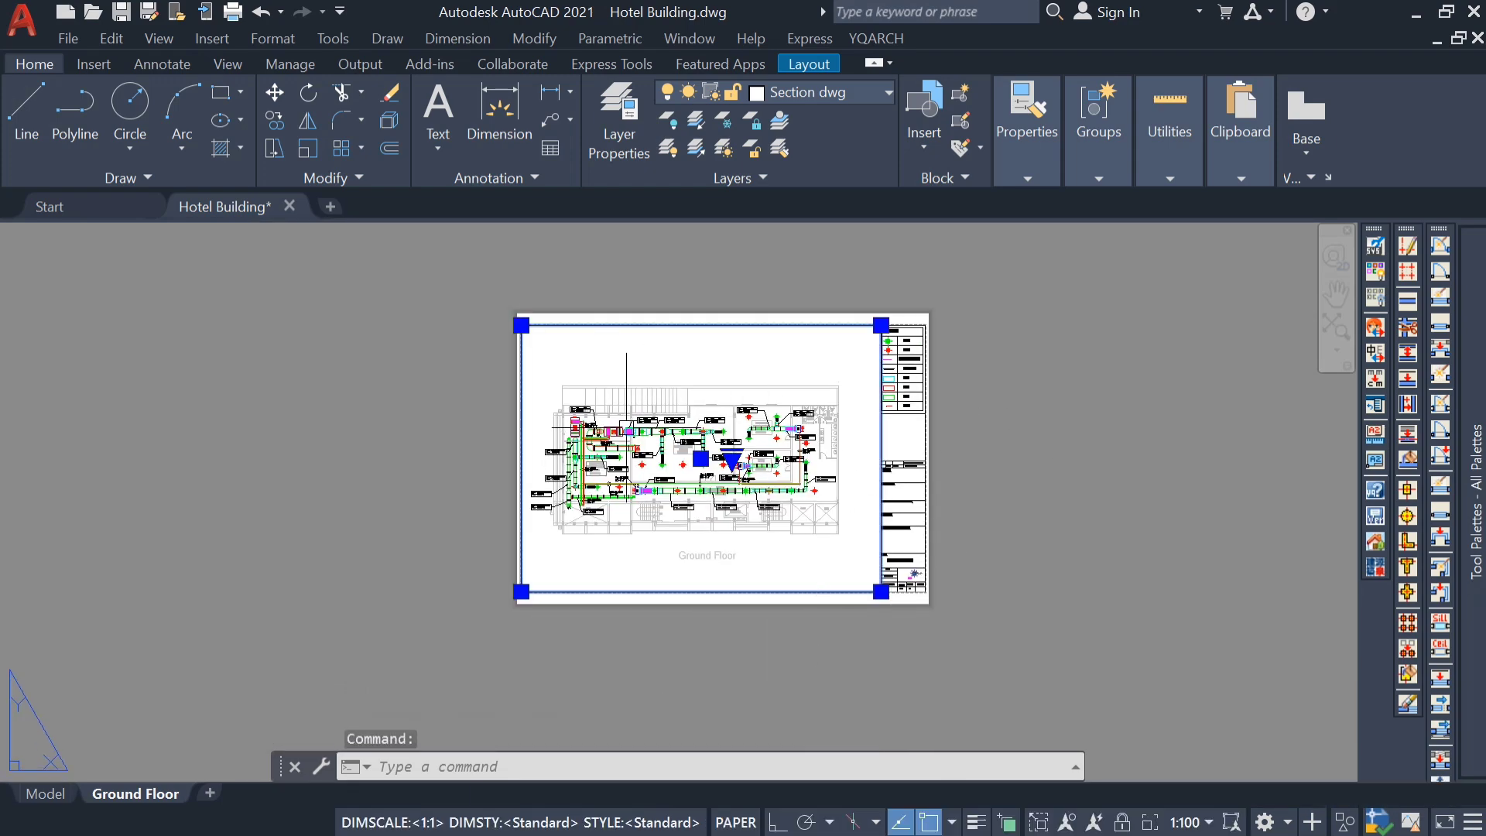
{"action": "right_click", "coordinate": [693, 327]}
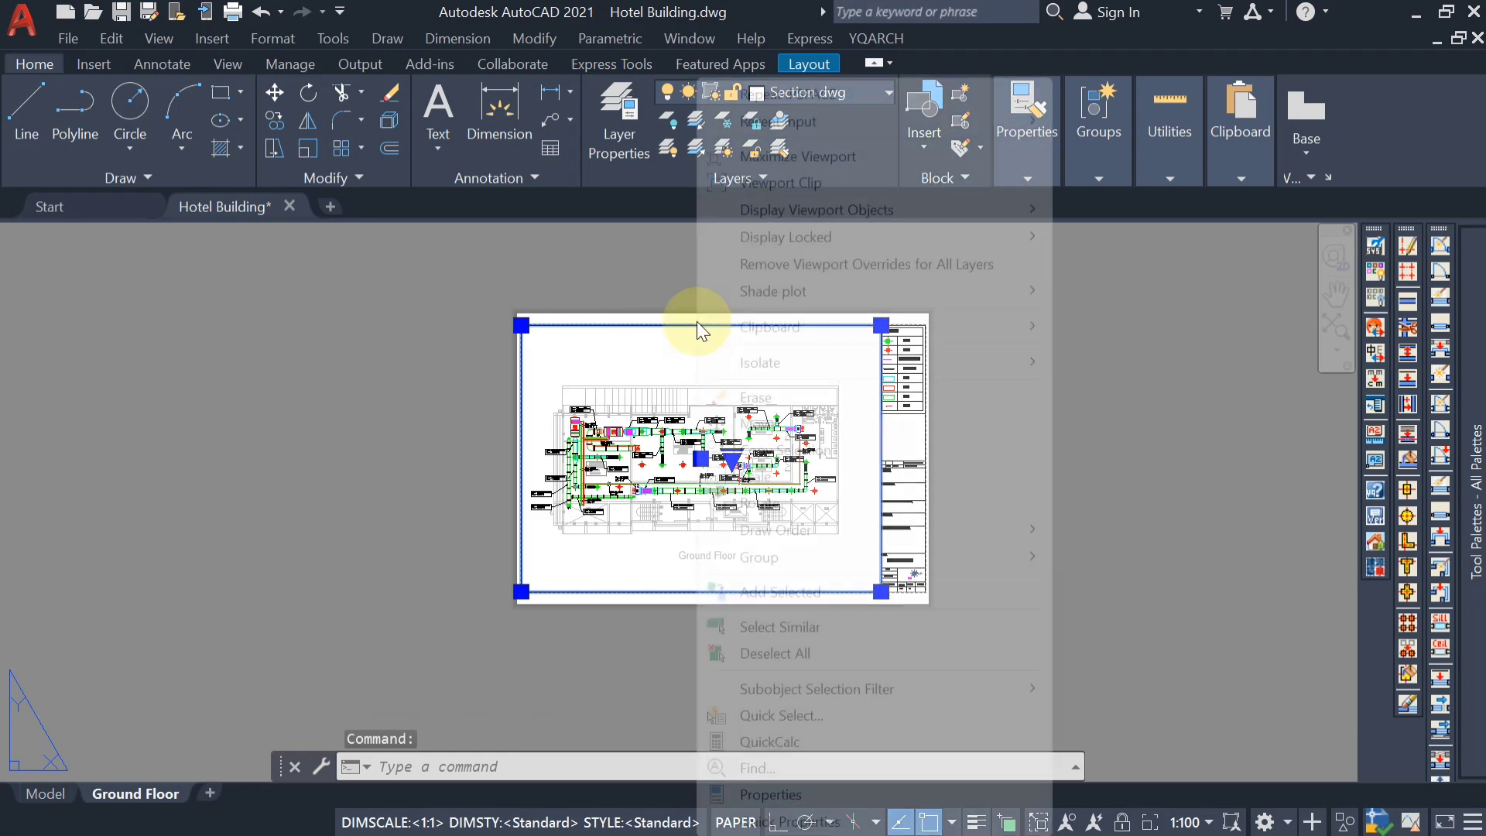
{"action": "mouse_move", "coordinate": [794, 235]}
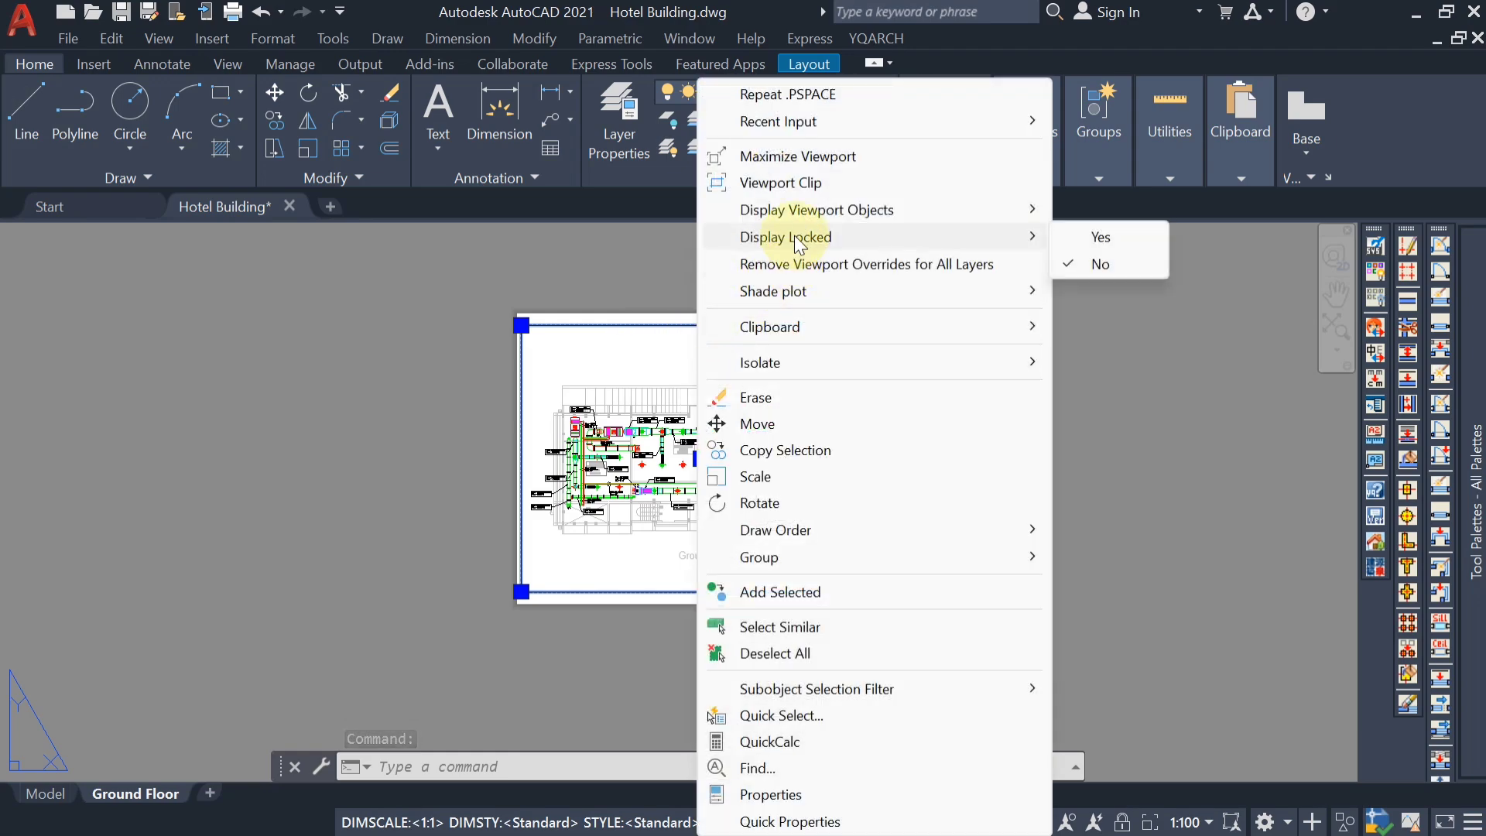
{"action": "left_click", "coordinate": [1123, 237]}
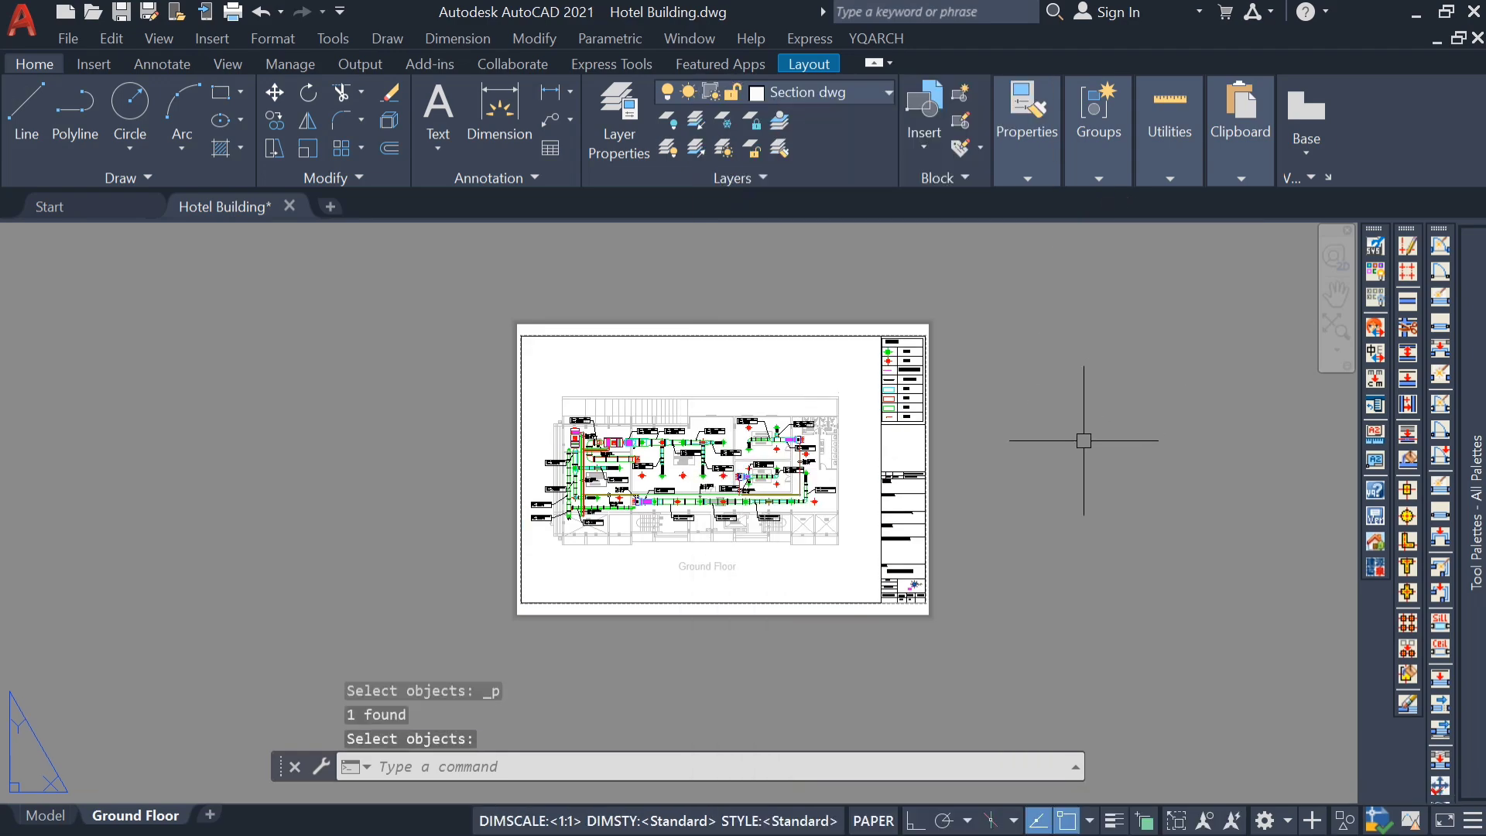
Test the display lock by activating the main viewport and zooming in and out, and return to paper space
{"action": "double_click", "coordinate": [590, 574]}
{"action": "scroll", "coordinate": [592, 573], "scroll_direction": "up", "scroll_amount": 2}
{"action": "scroll", "coordinate": [594, 571], "scroll_direction": "down", "scroll_amount": 2}
{"action": "left_click", "coordinate": [1055, 504]}
{"action": "left_click", "coordinate": [479, 569]}
{"action": "scroll", "coordinate": [572, 581], "scroll_direction": "up", "scroll_amount": 3}
{"action": "scroll", "coordinate": [603, 592], "scroll_direction": "down", "scroll_amount": 3}
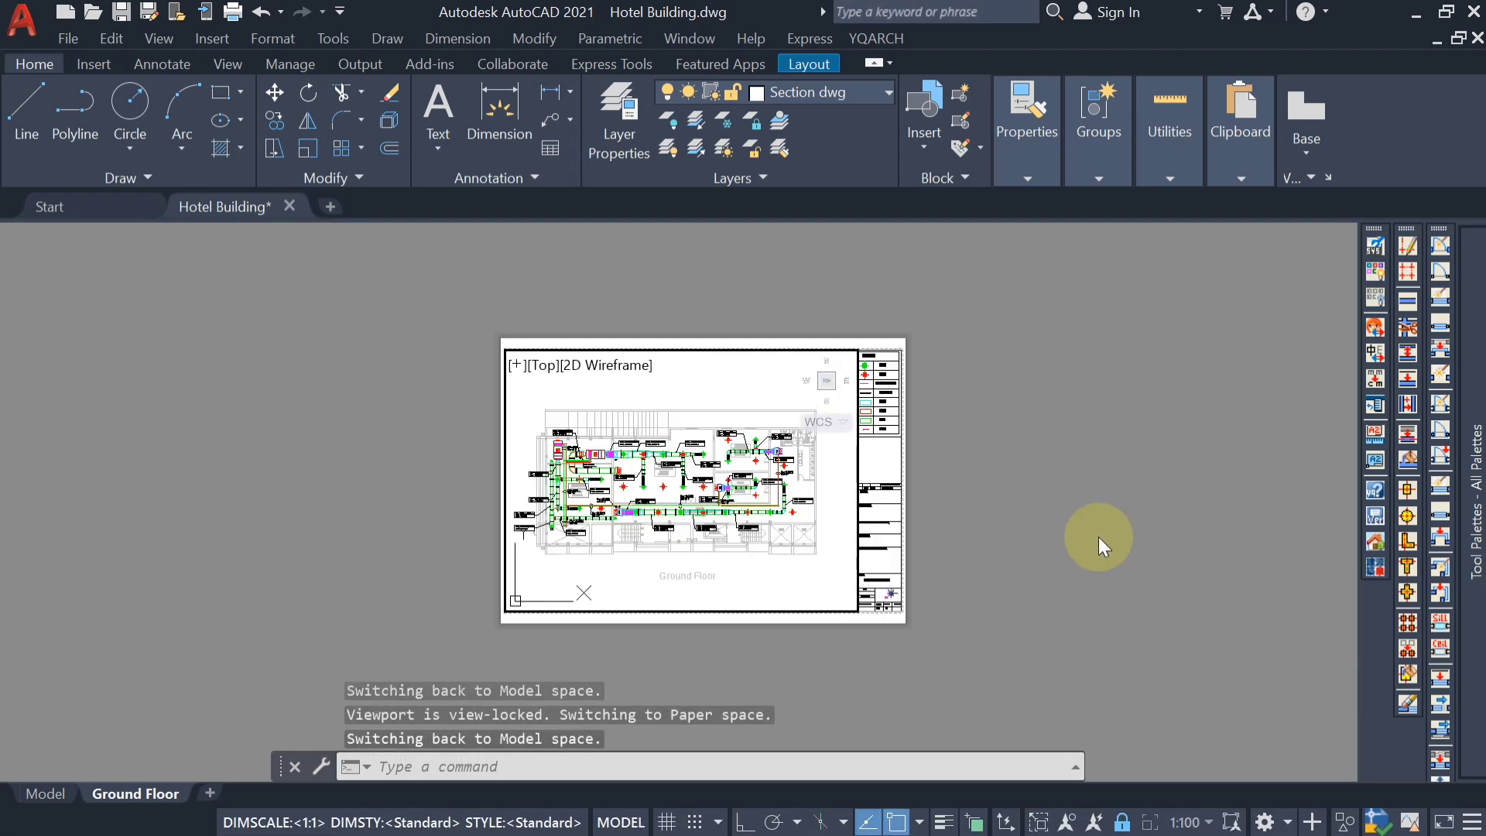
{"action": "double_click", "coordinate": [1099, 537]}
{"action": "scroll", "coordinate": [921, 619], "scroll_direction": "up", "scroll_amount": 3}
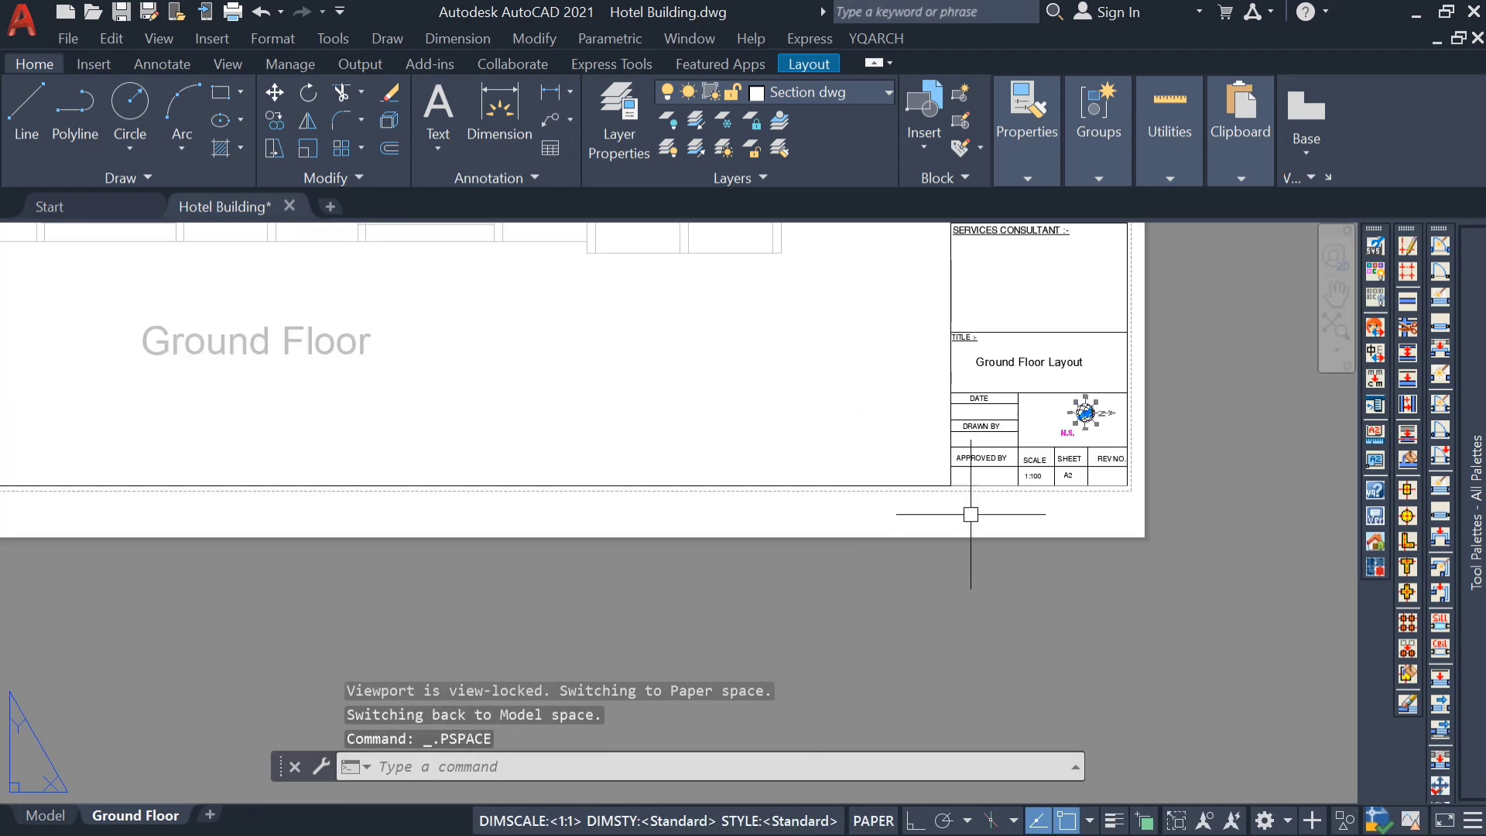
{"action": "left_click", "coordinate": [981, 486]}
{"action": "scroll", "coordinate": [981, 496], "scroll_direction": "down", "scroll_amount": 5}
{"action": "key", "text": "Escape"}
{"action": "middle_click_drag", "start_coordinate": [1121, 468], "coordinate": [1001, 588]}
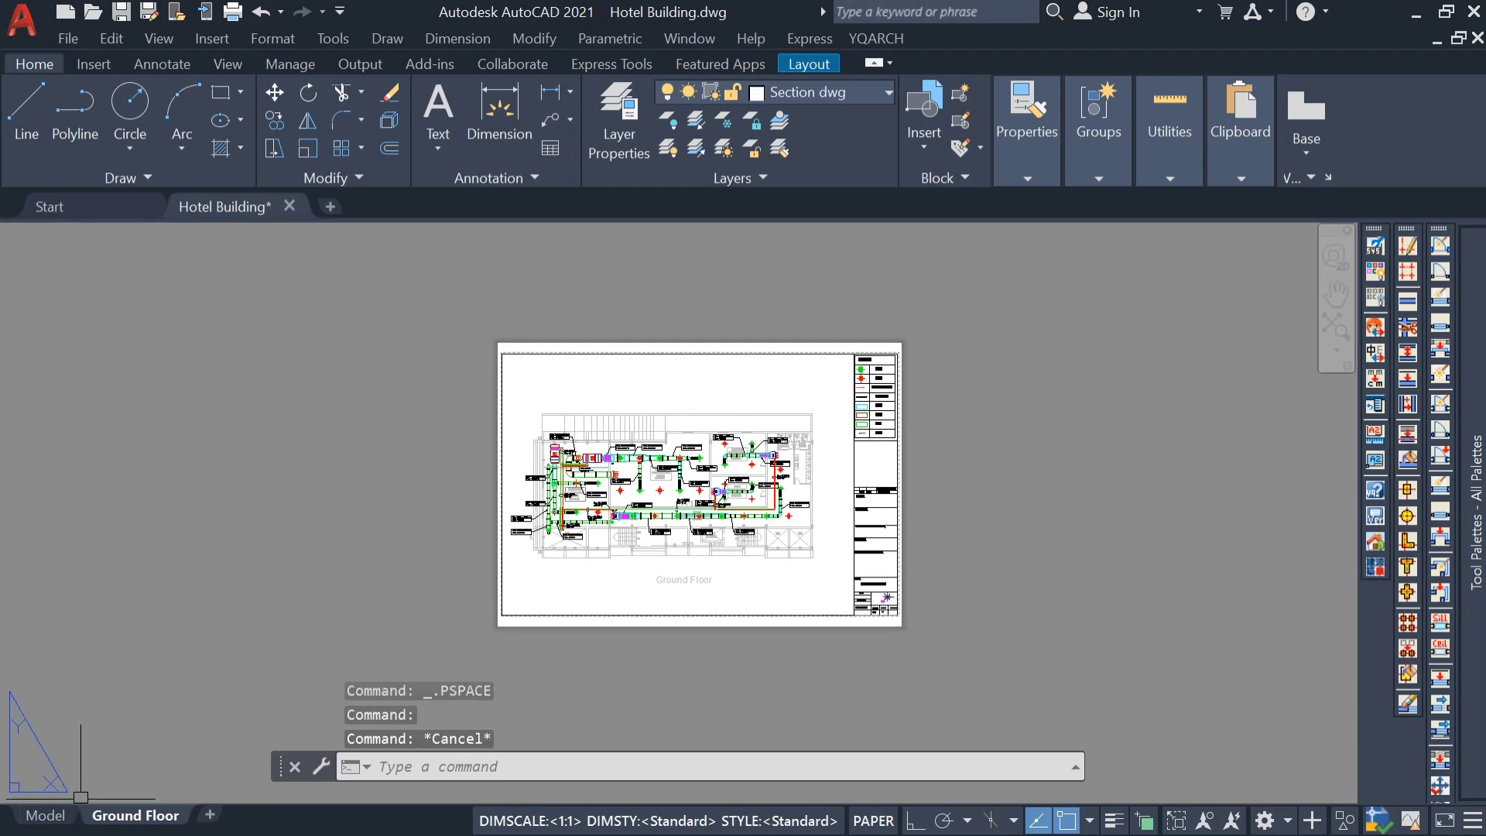
{"action": "middle_click_drag", "start_coordinate": [484, 614], "coordinate": [497, 613]}
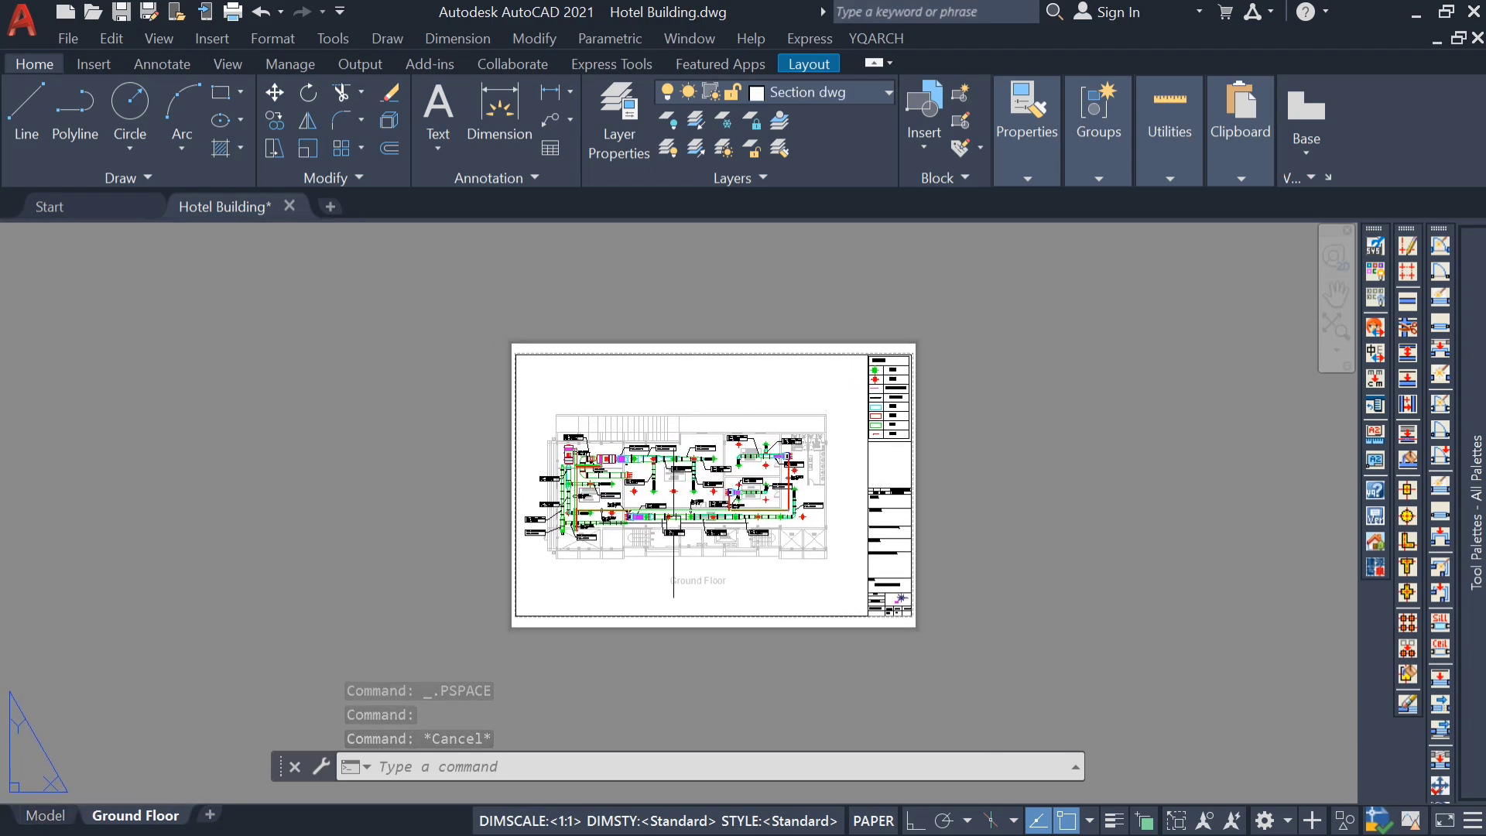
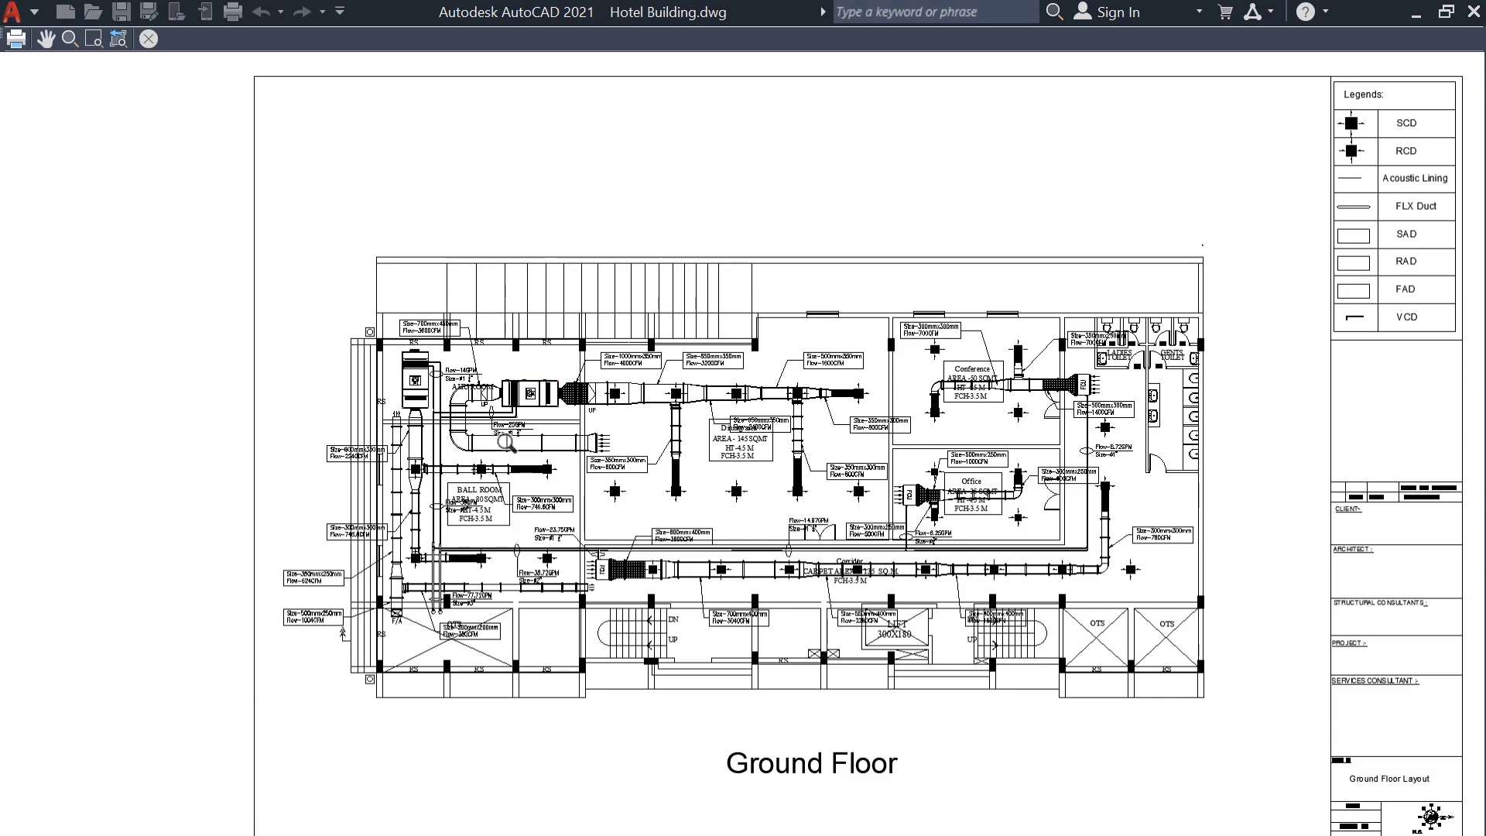
Close the plot preview of the Ground Floor layout
{"action": "left_click", "coordinate": [146, 40]}
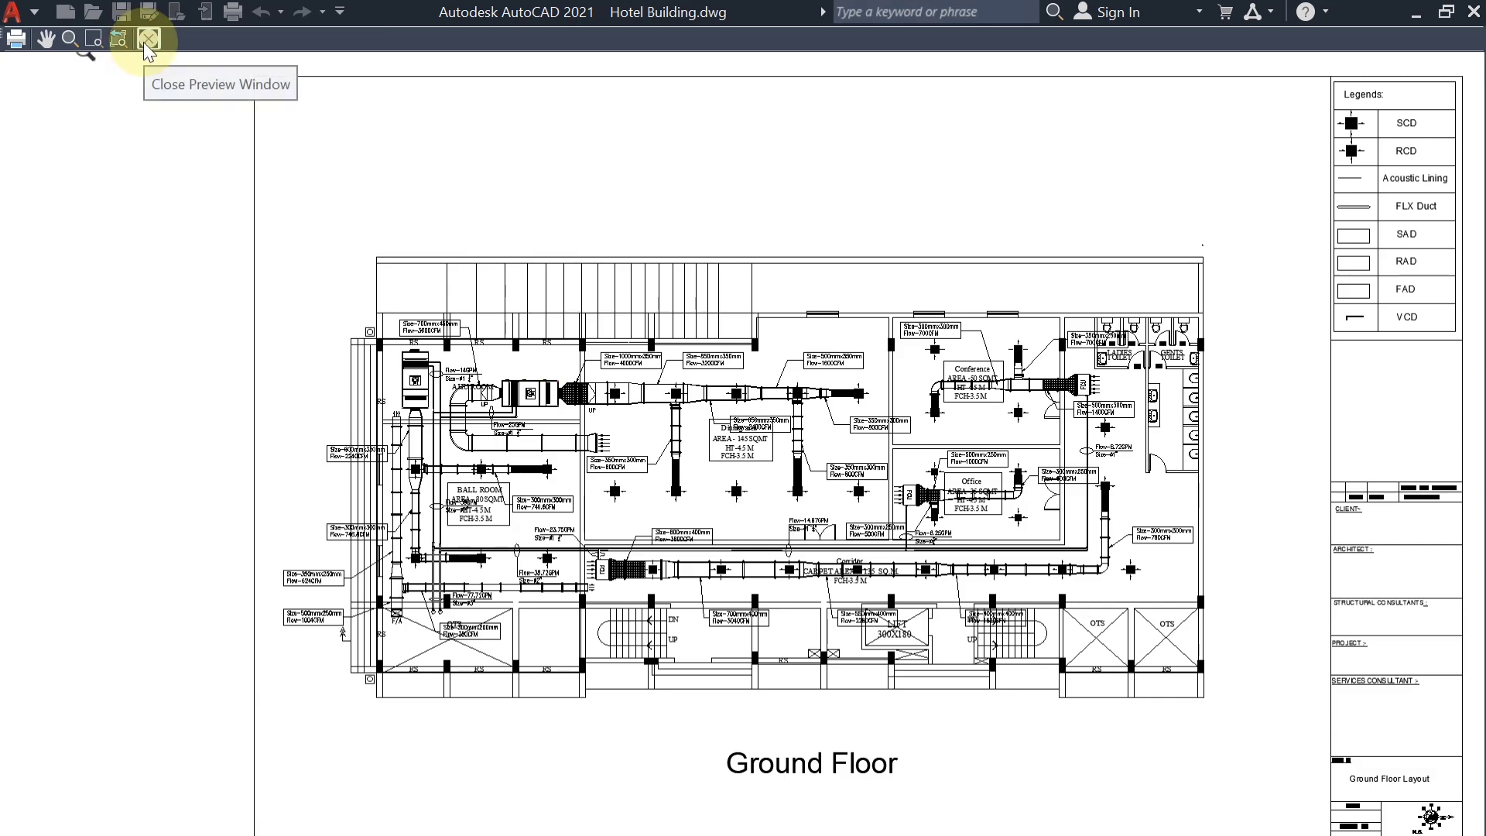
{"action": "left_click", "coordinate": [148, 40]}
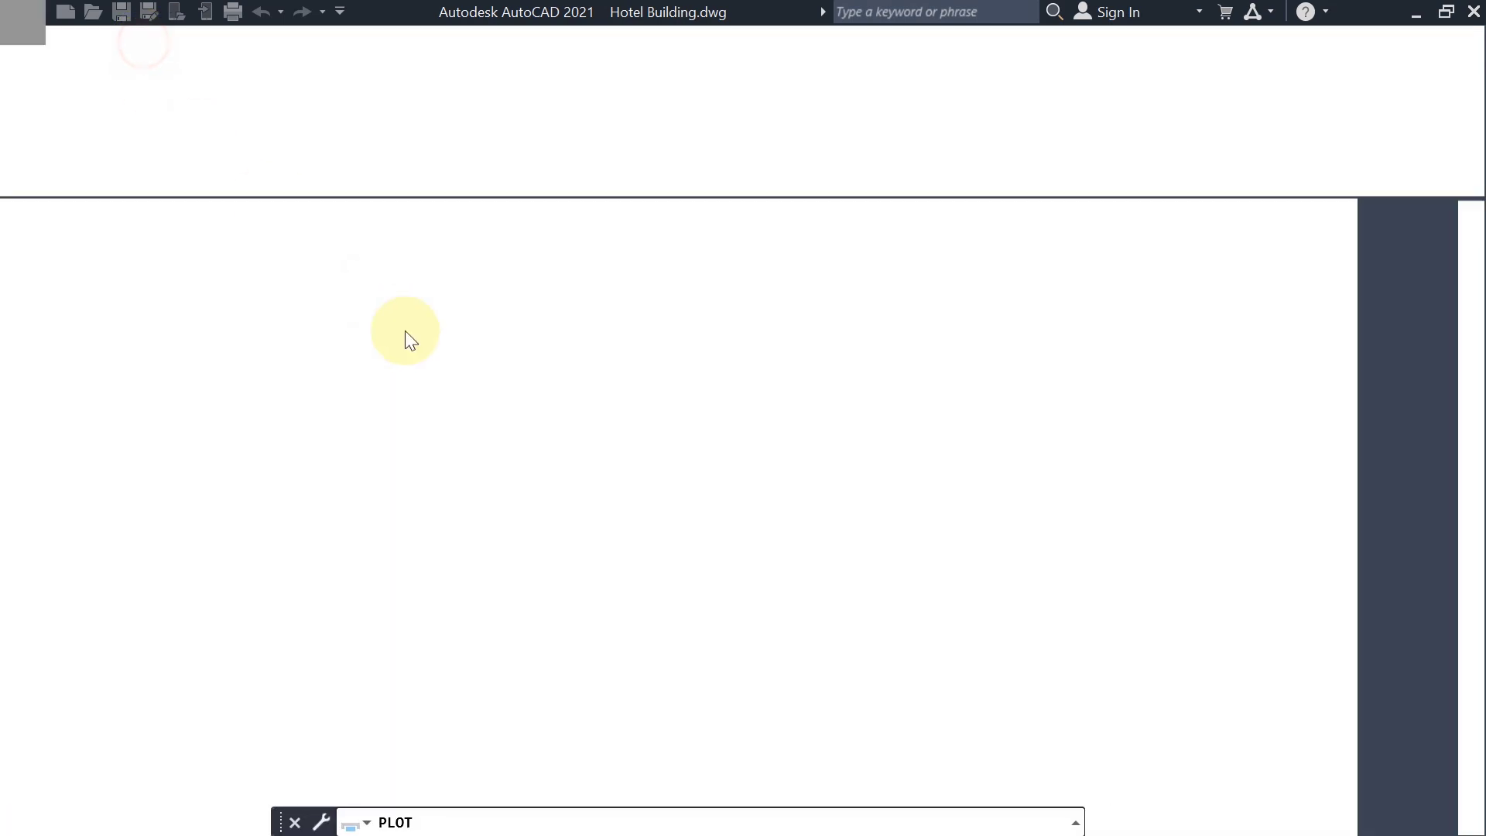
Open the page setup of the Ground Floor layout for modification
{"action": "key", "text": "Escape"}
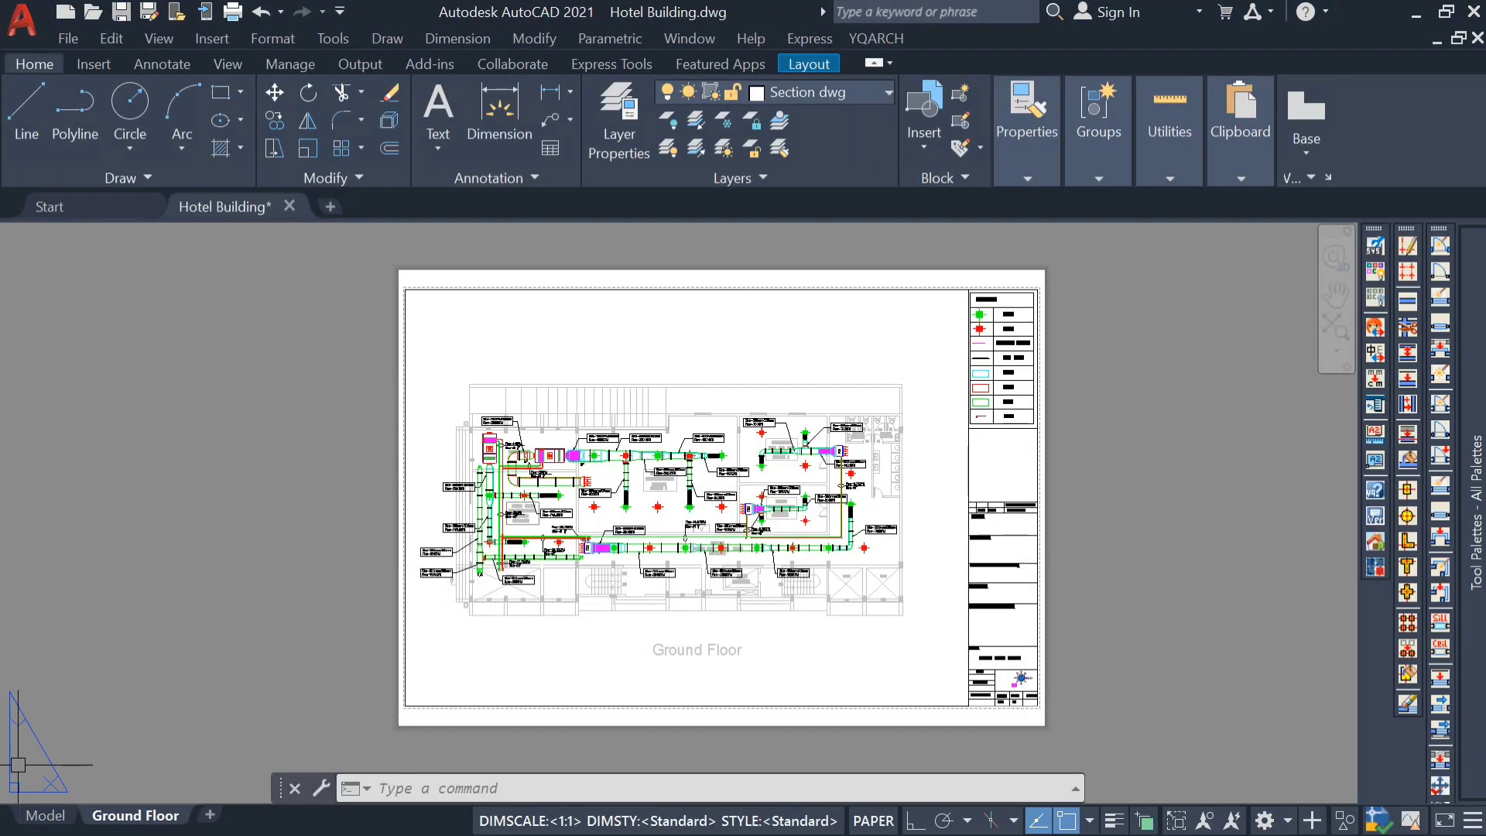
{"action": "left_click", "coordinate": [11, 28]}
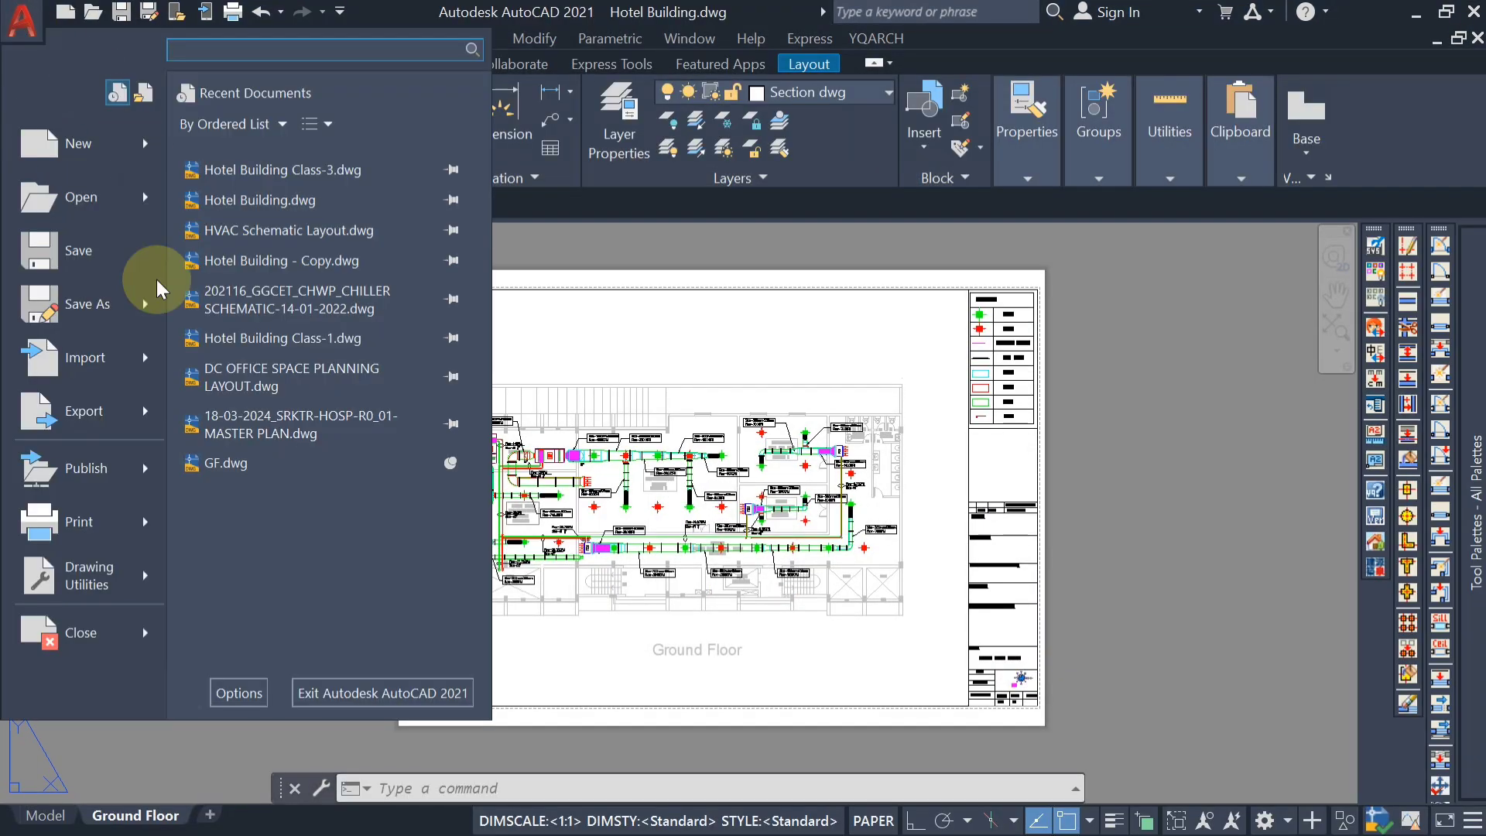
{"action": "left_click", "coordinate": [103, 532]}
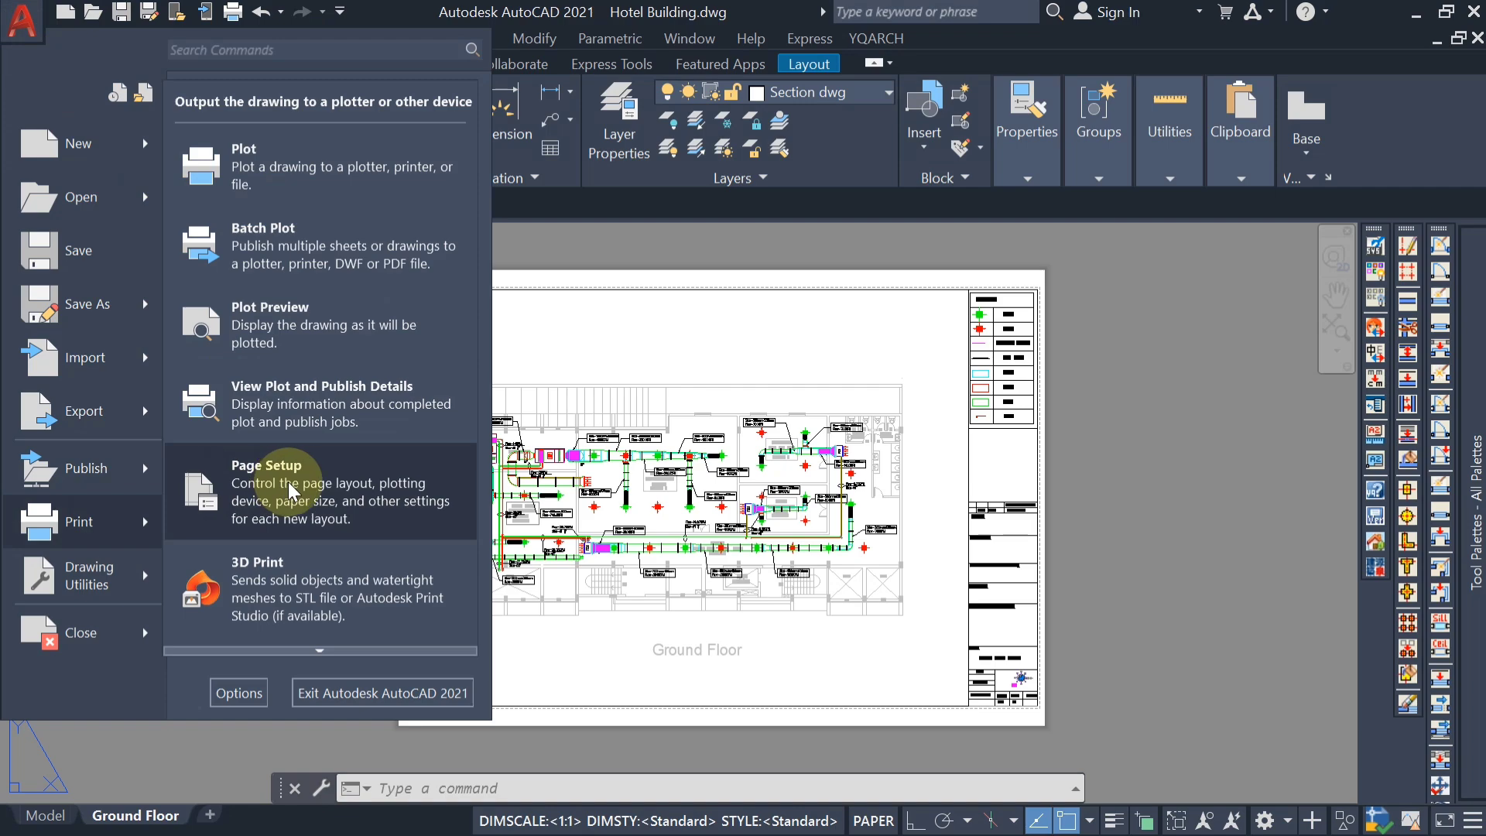
{"action": "left_click", "coordinate": [290, 492]}
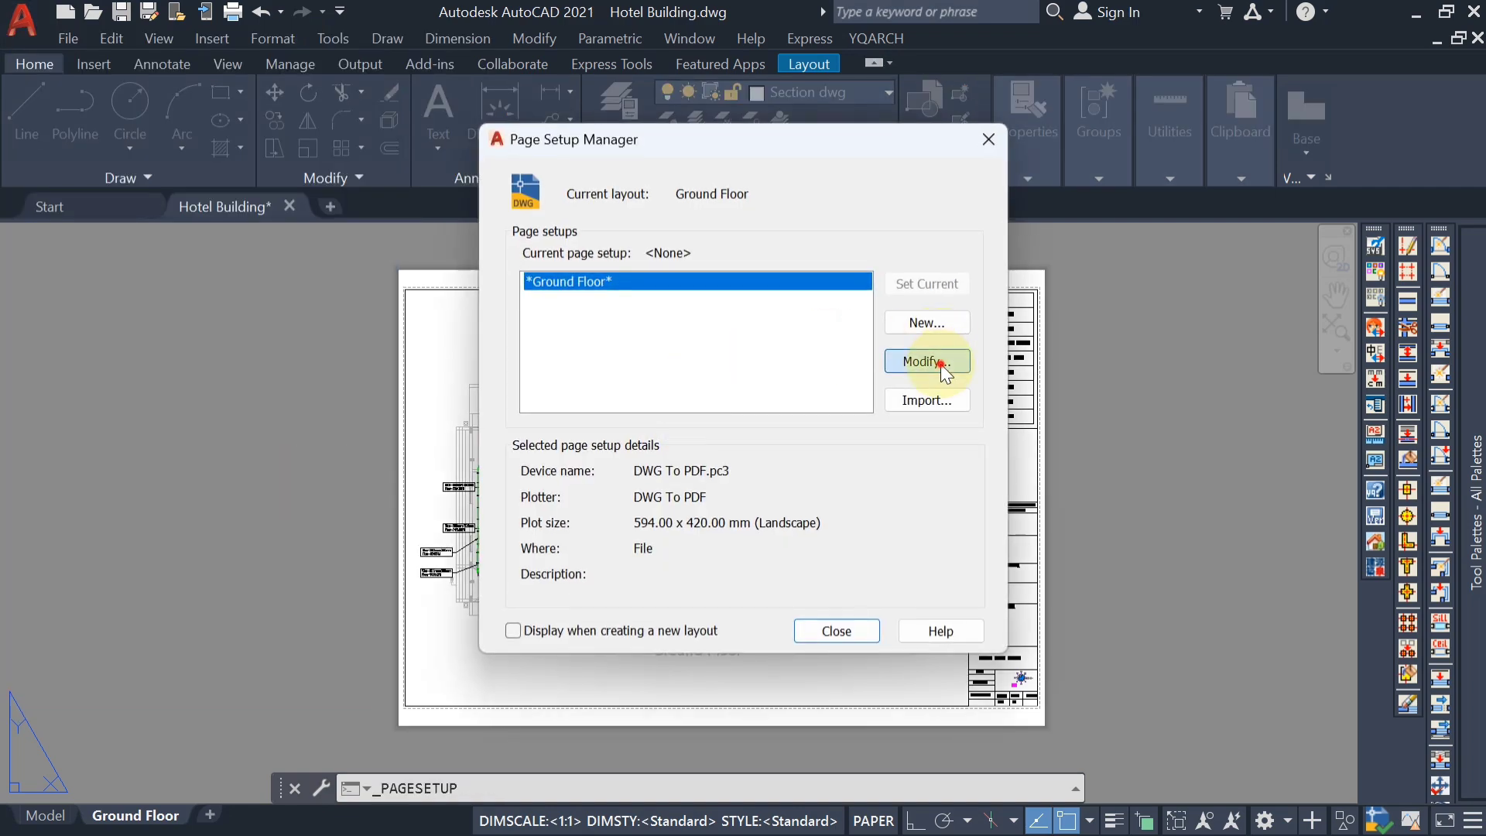
{"action": "left_click", "coordinate": [940, 362]}
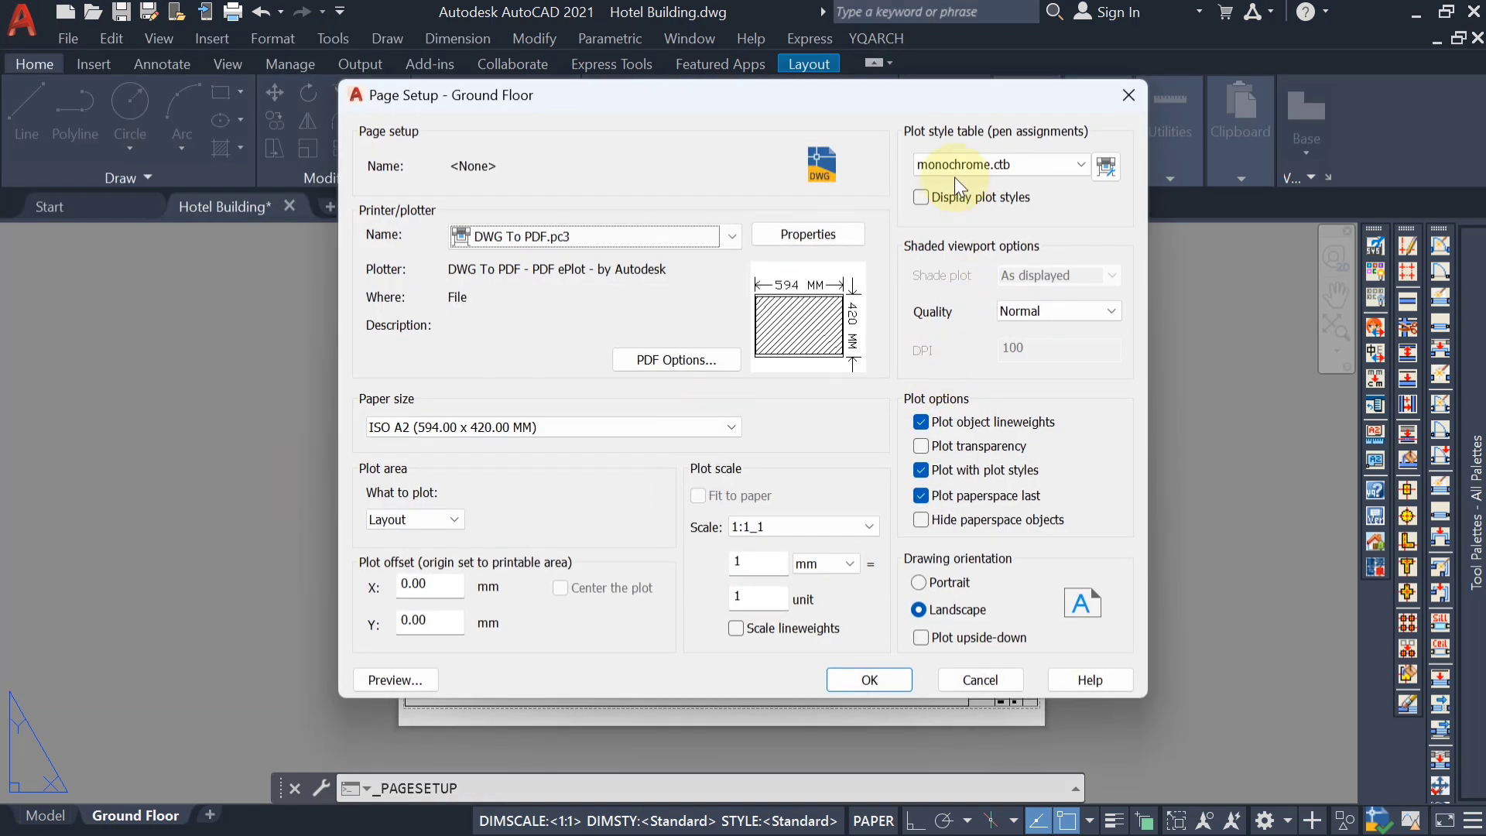
Create a color-dependent plot style table named HVAC-0001 from scratch, assign it to the Ground Floor page setup and close the Page Setup Manager
{"action": "left_click", "coordinate": [1082, 165]}
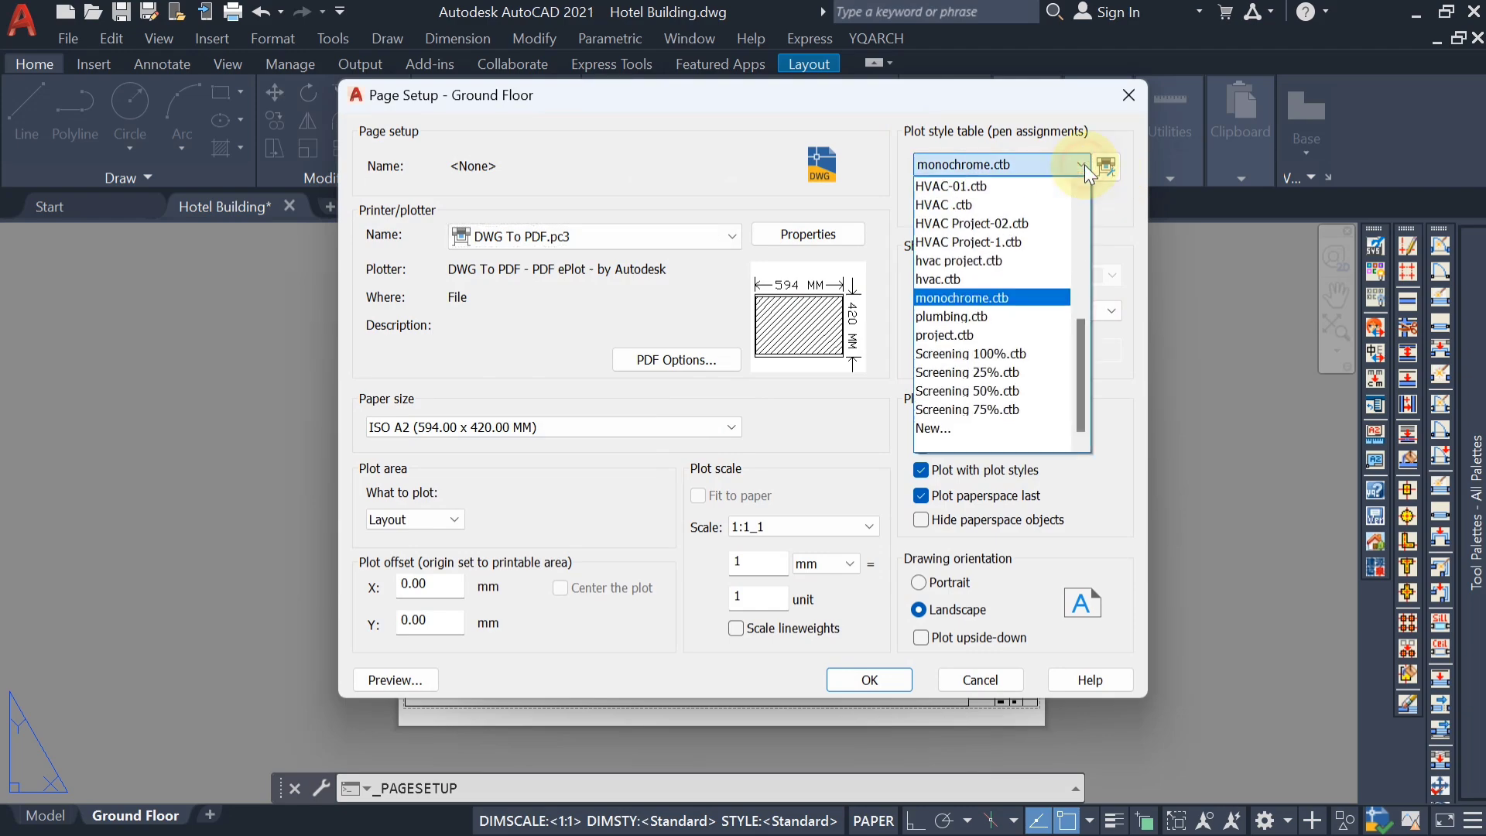
{"action": "left_click", "coordinate": [964, 427]}
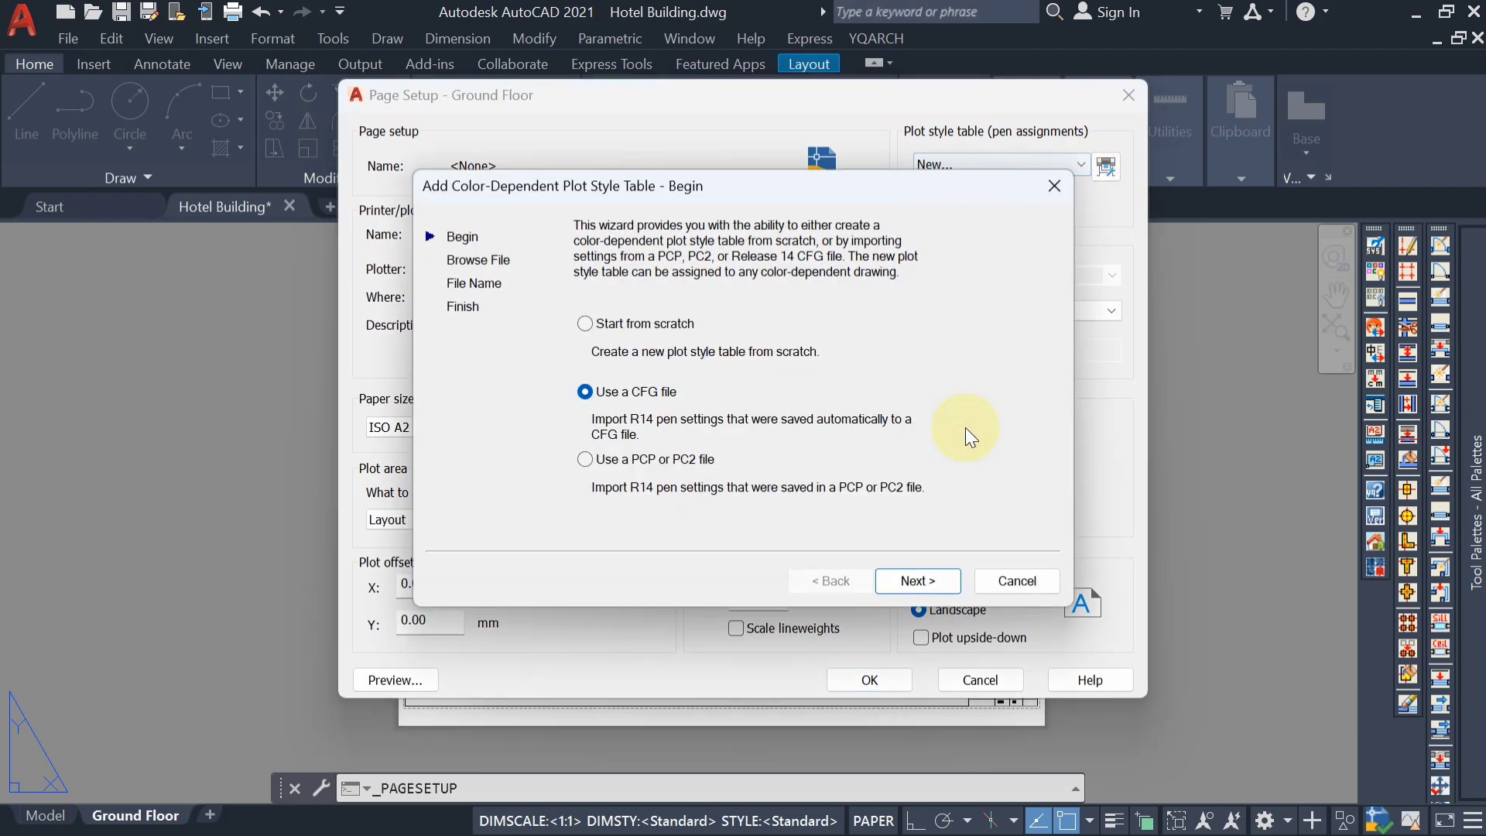
{"action": "left_click", "coordinate": [585, 325]}
{"action": "left_click", "coordinate": [921, 582]}
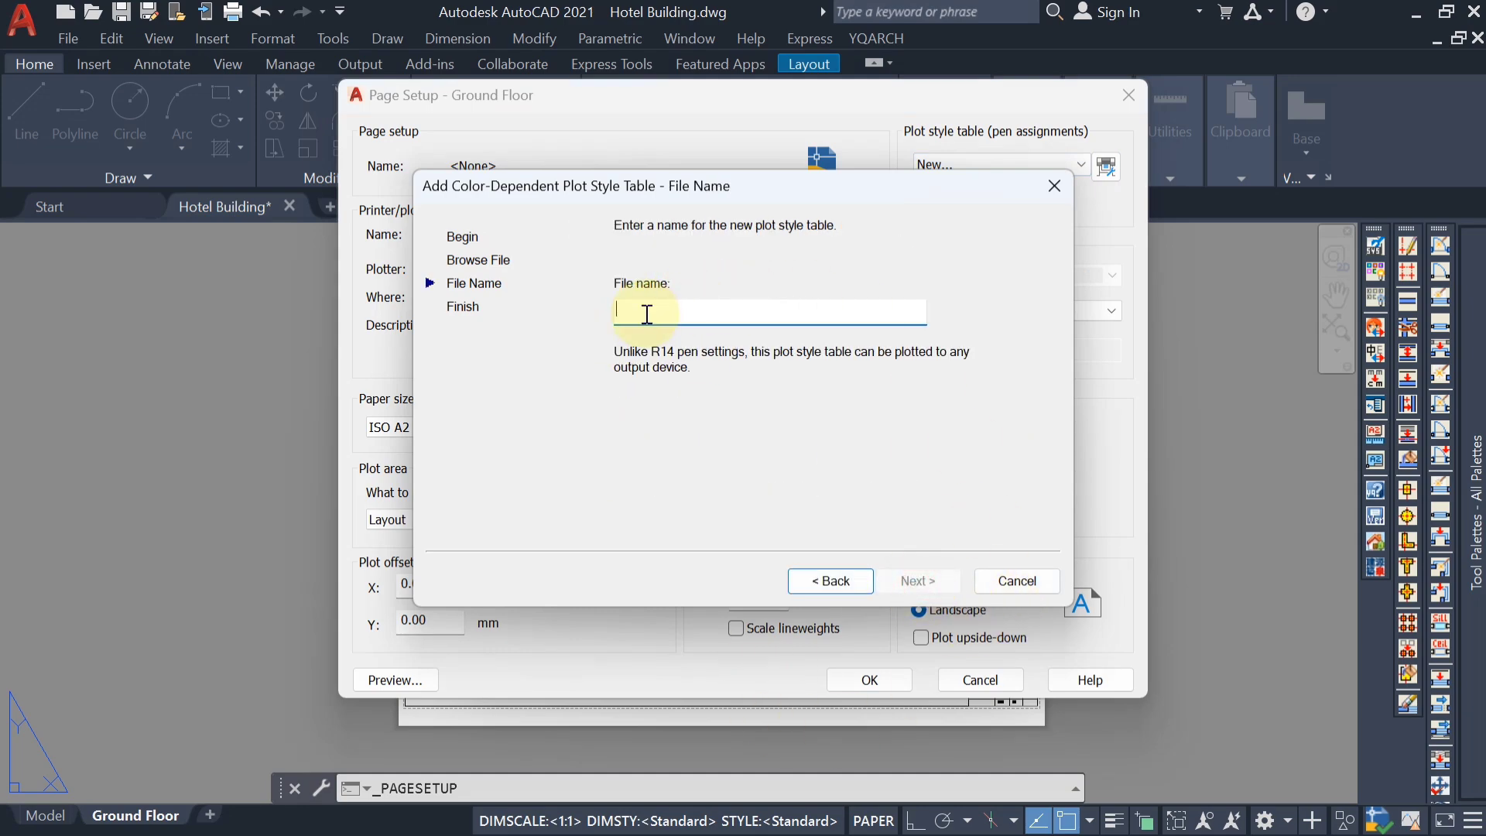
{"action": "type", "text": "HVAC-0001"}
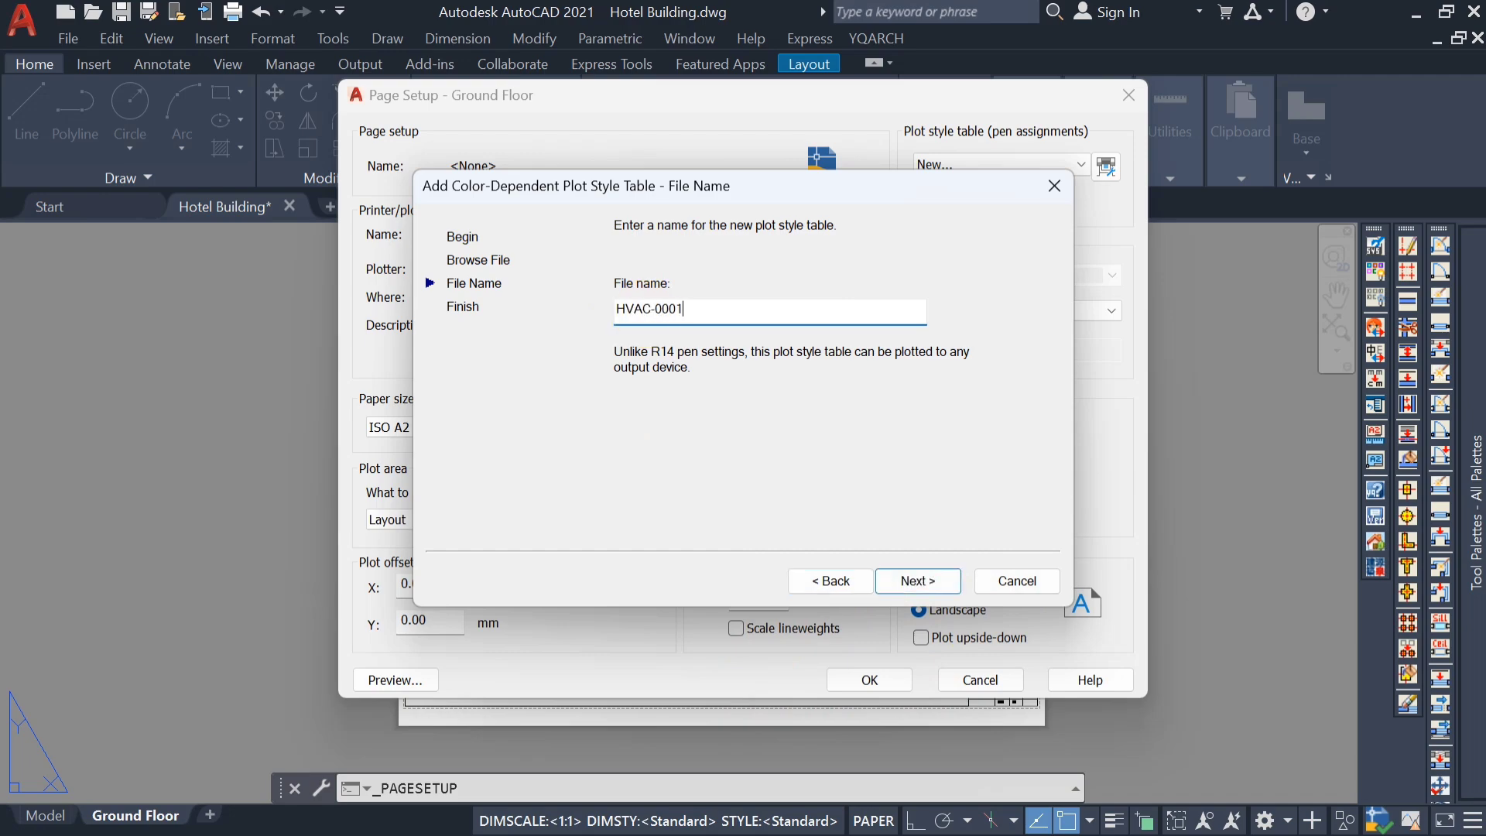
{"action": "left_click", "coordinate": [918, 582]}
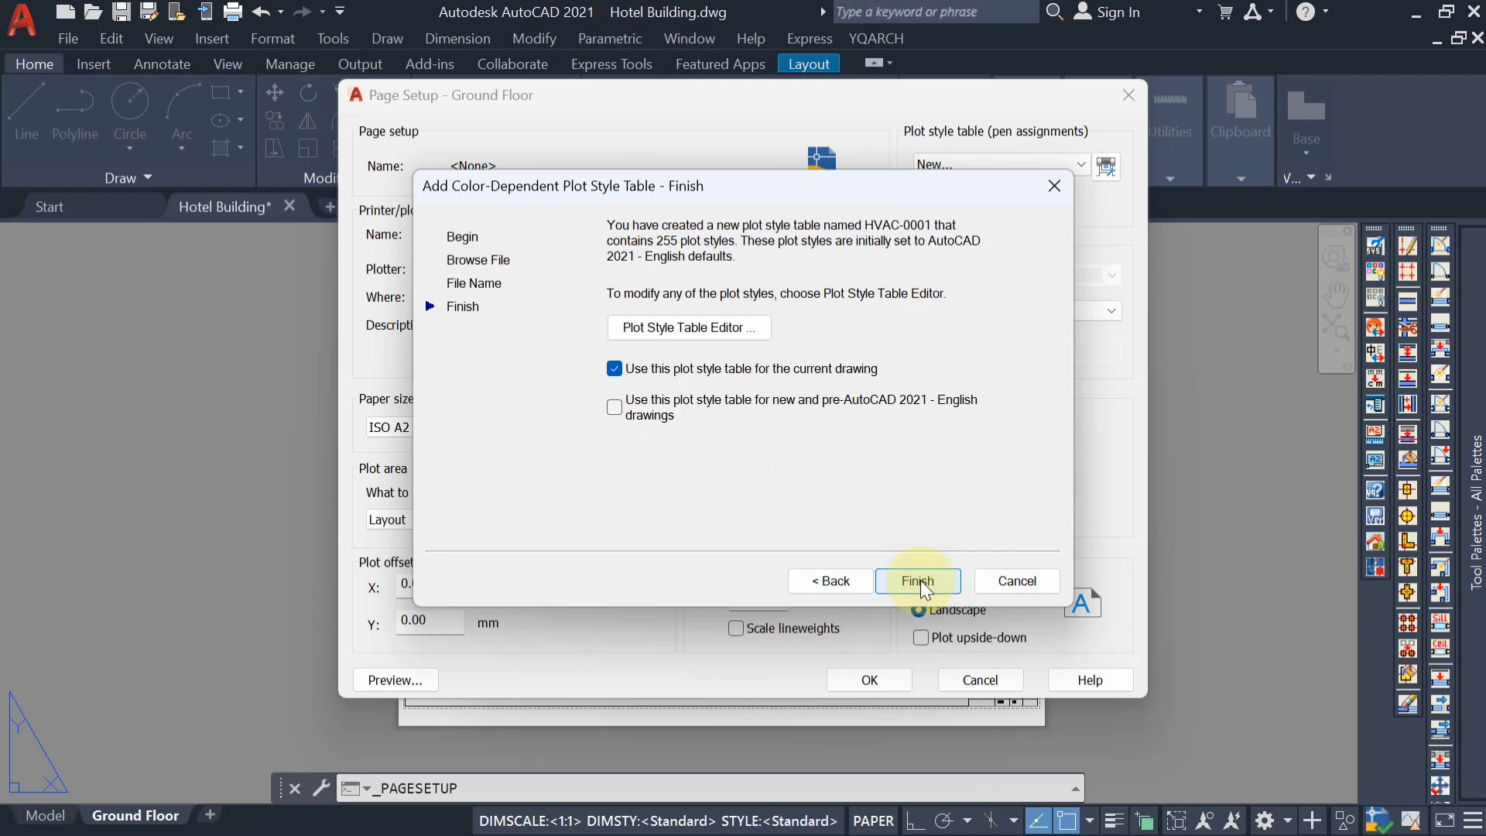
{"action": "left_click", "coordinate": [921, 580]}
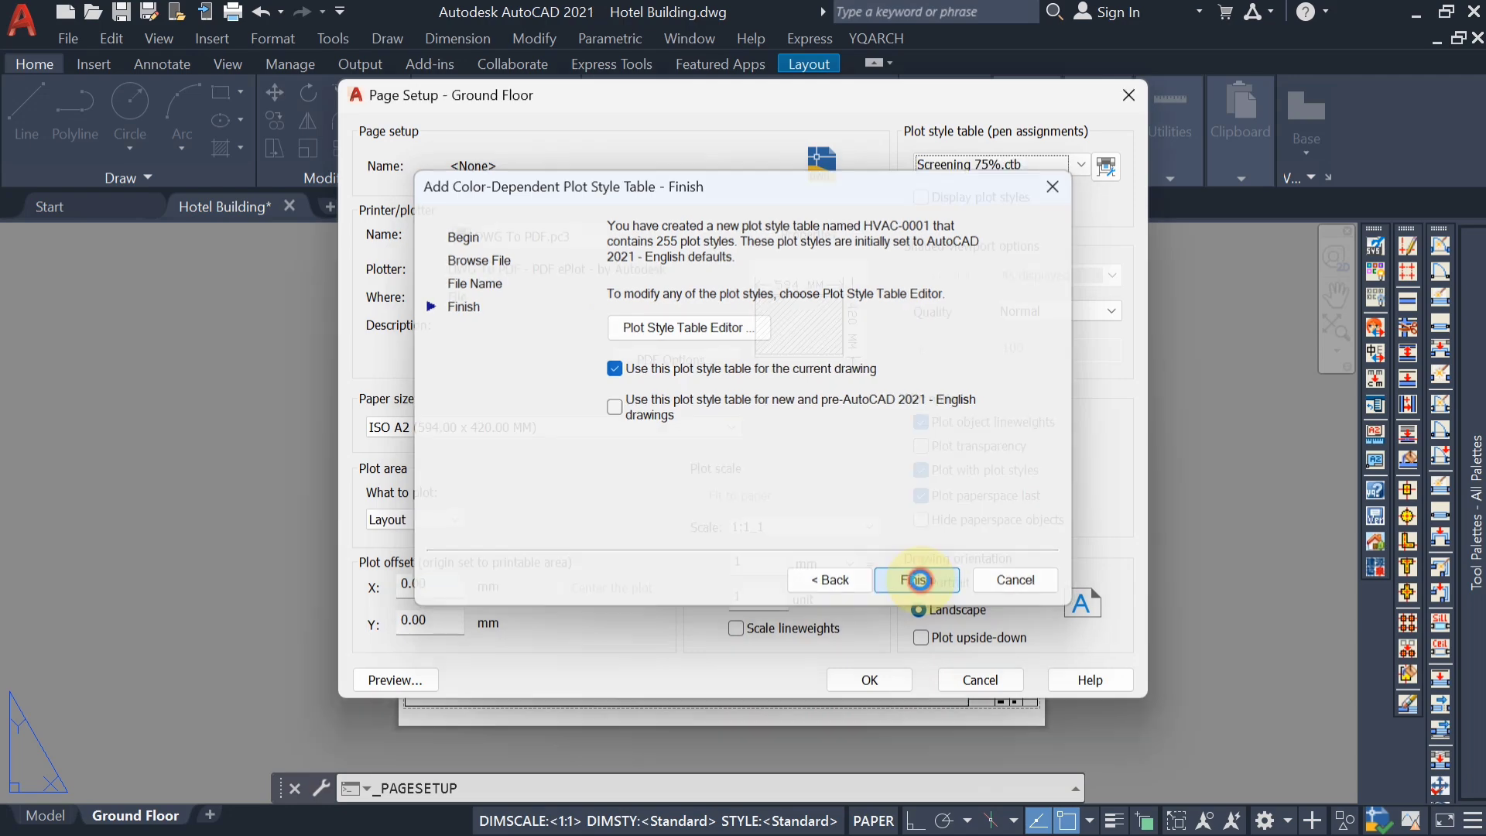
{"action": "left_click", "coordinate": [888, 680]}
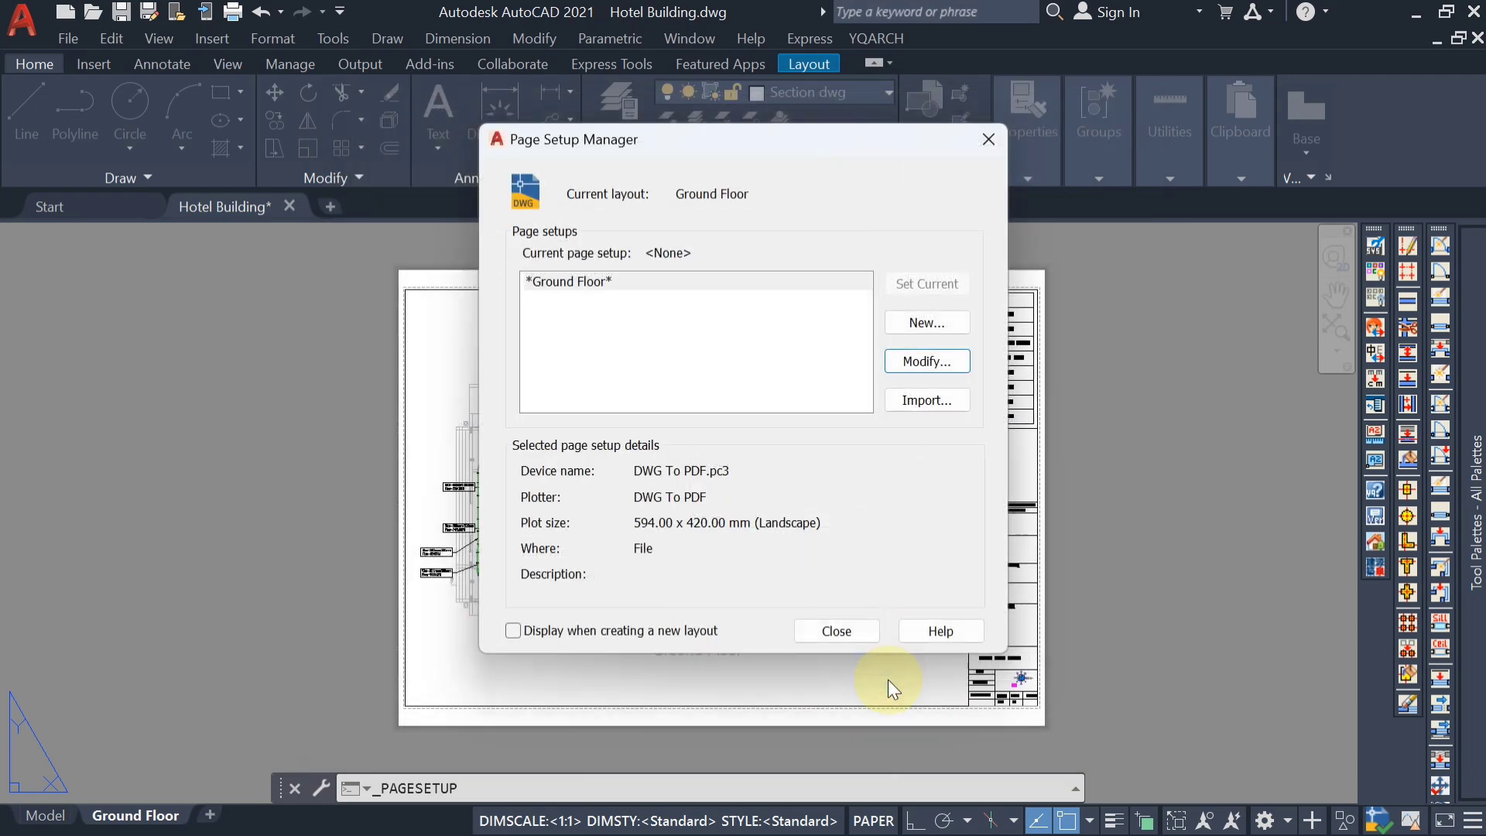
{"action": "left_click", "coordinate": [845, 631]}
{"action": "key", "text": "Escape"}
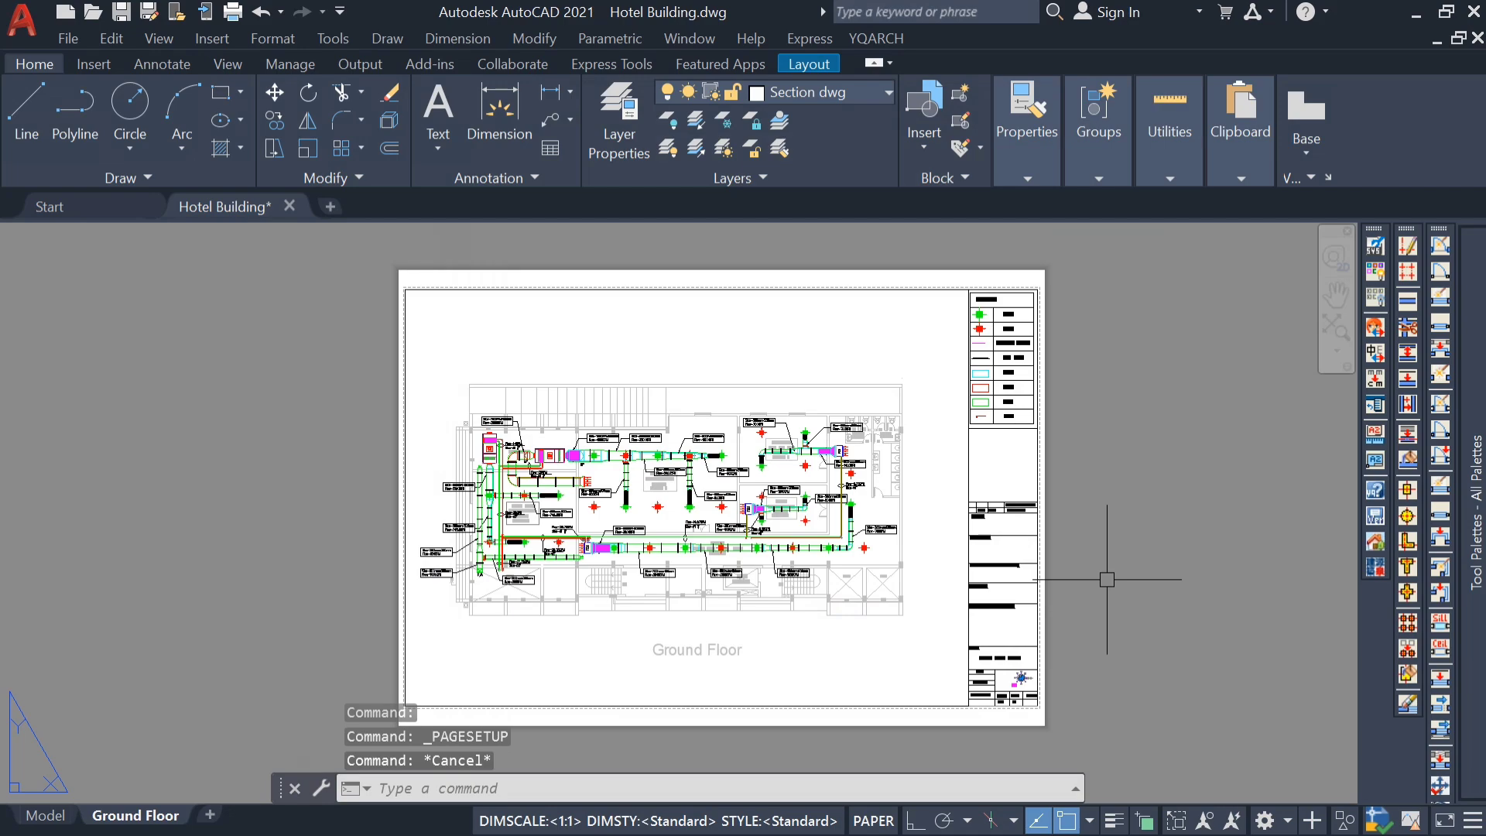
Preview the Ground Floor plot and examine the plotted colours and lineweights of the ducts, AHU and FCU
{"action": "key", "text": "ctrl+p"}
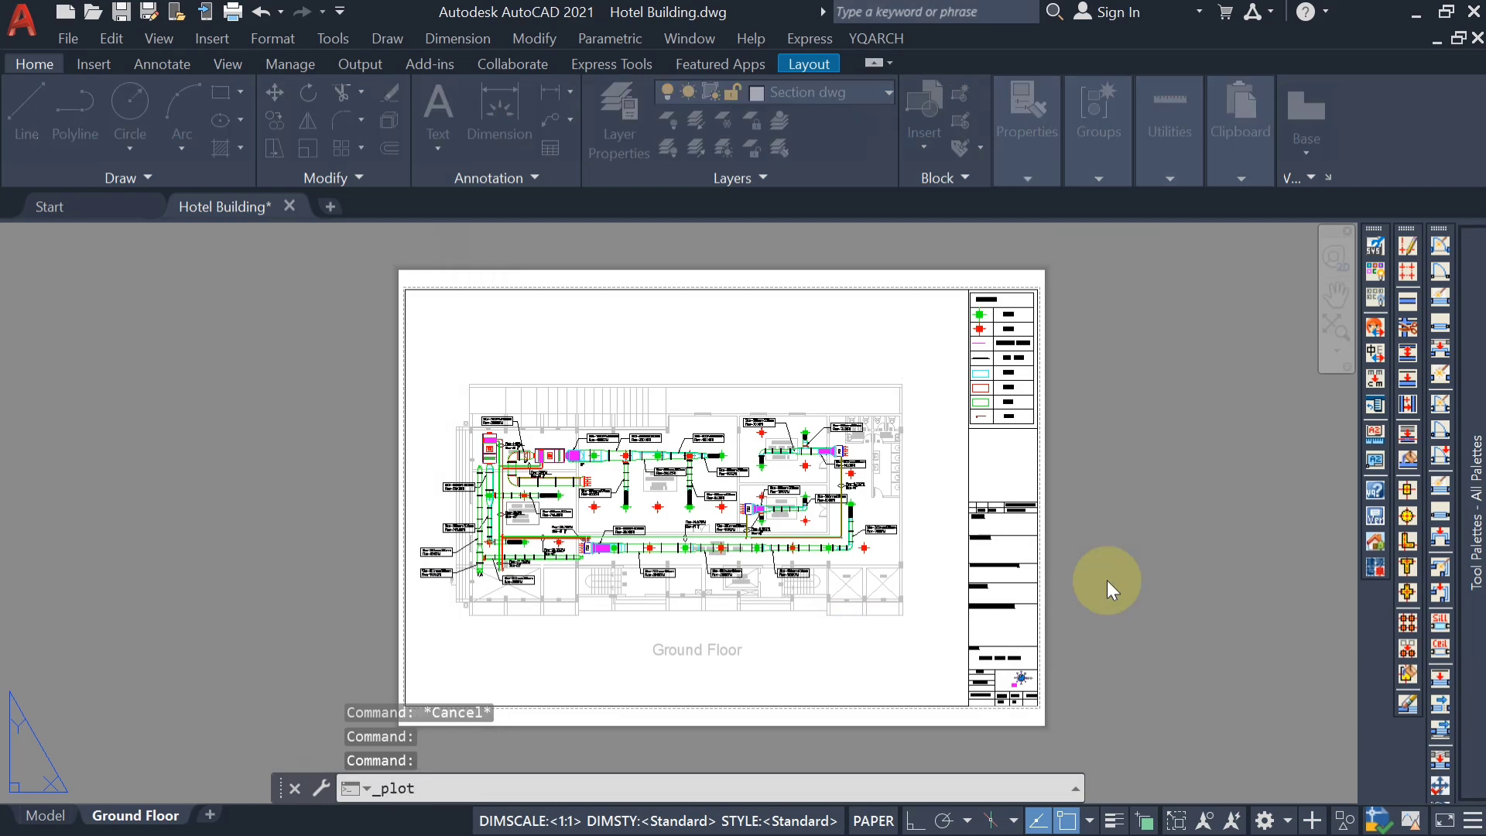
{"action": "left_click", "coordinate": [358, 702]}
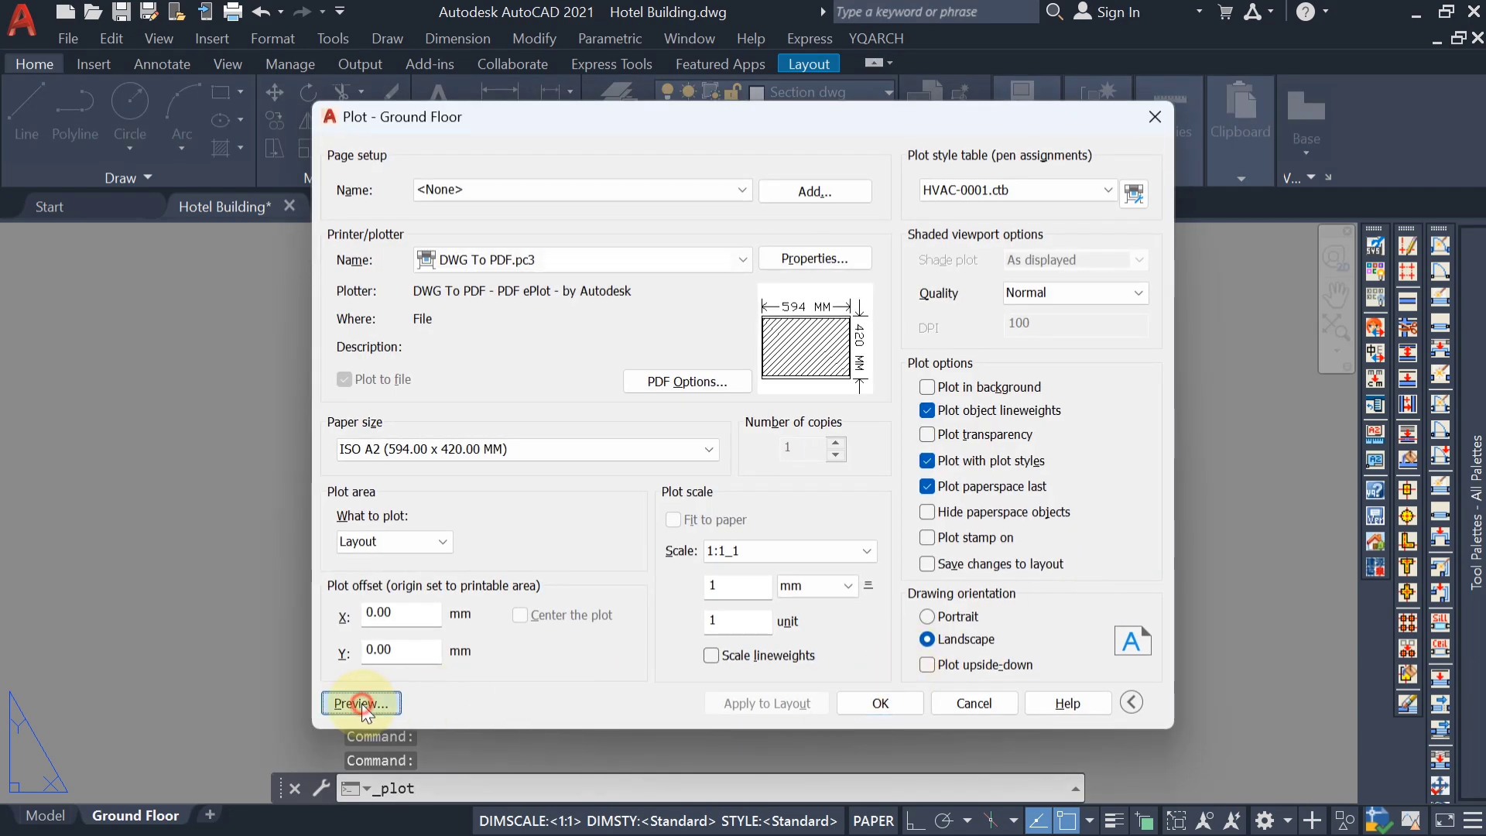
{"action": "scroll", "coordinate": [564, 412], "scroll_direction": "up", "scroll_amount": 5}
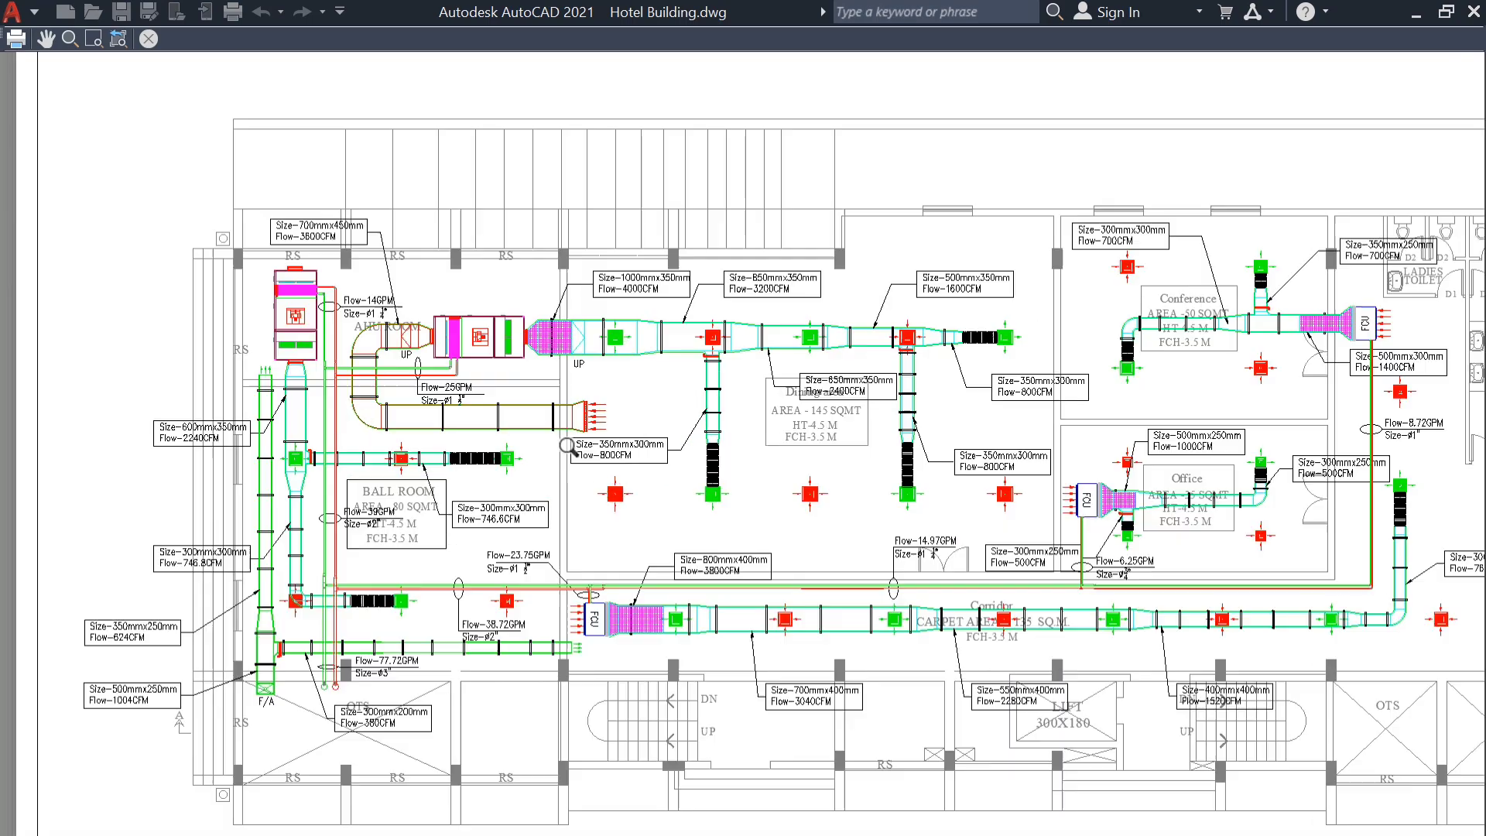
{"action": "scroll", "coordinate": [506, 420], "scroll_direction": "up", "scroll_amount": 3}
{"action": "middle_click_drag", "start_coordinate": [456, 420], "coordinate": [440, 424]}
{"action": "scroll", "coordinate": [498, 433], "scroll_direction": "down", "scroll_amount": 5}
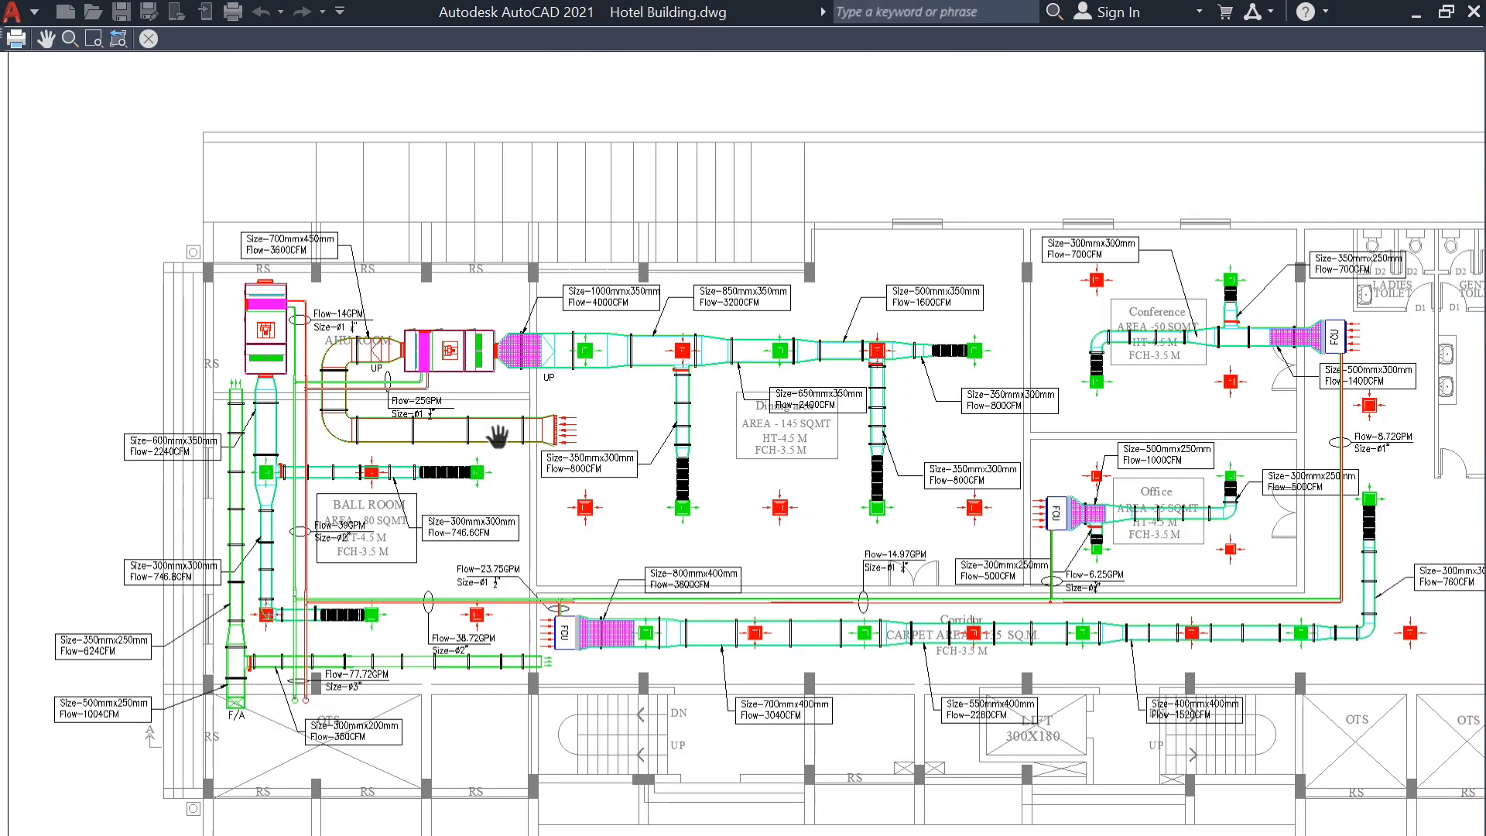
{"action": "scroll", "coordinate": [573, 363], "scroll_direction": "up", "scroll_amount": 5}
{"action": "scroll", "coordinate": [622, 346], "scroll_direction": "up", "scroll_amount": 4}
{"action": "scroll", "coordinate": [621, 346], "scroll_direction": "down", "scroll_amount": 5}
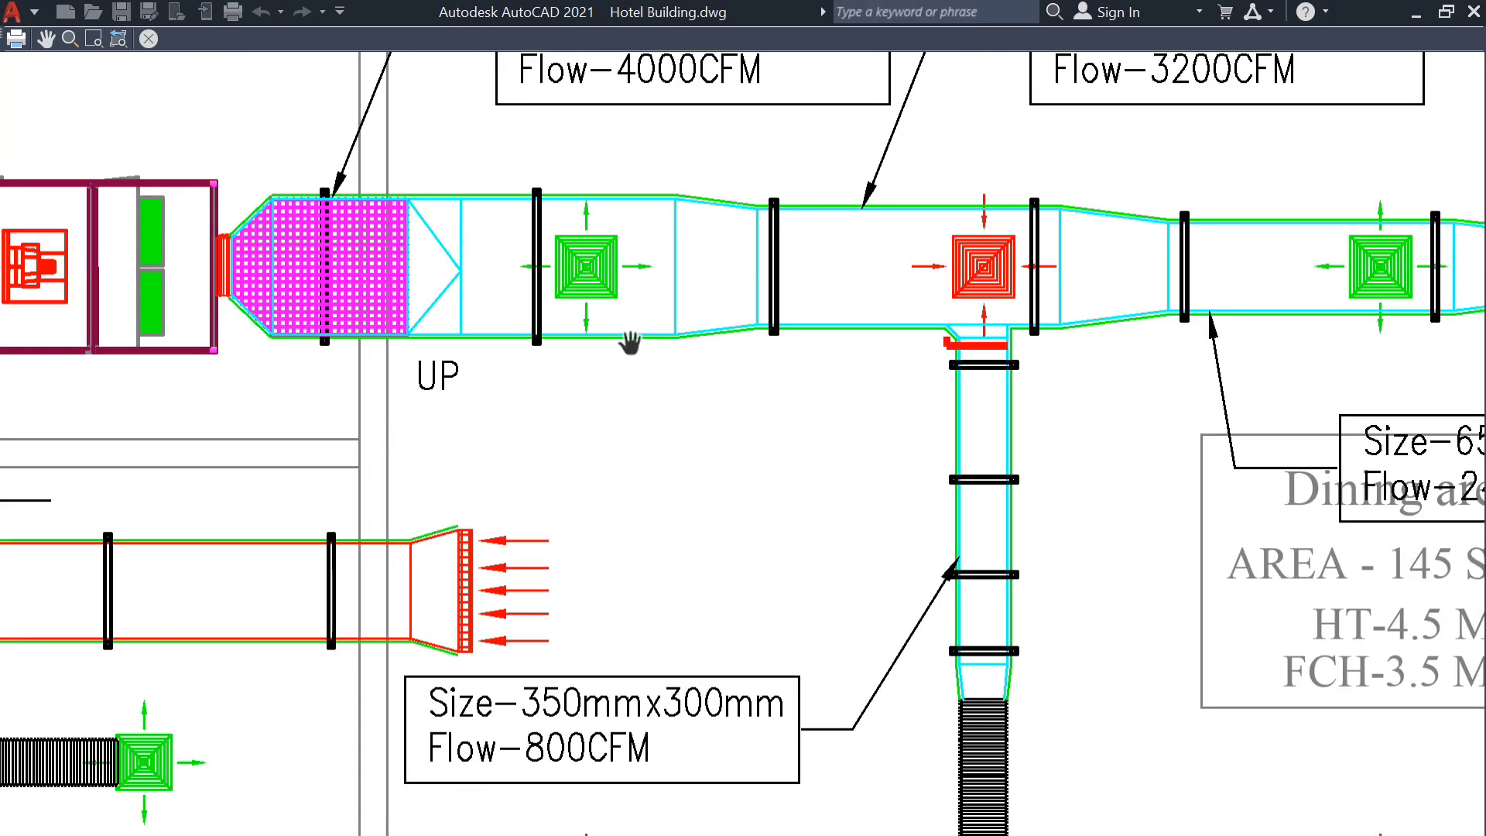
{"action": "scroll", "coordinate": [642, 511], "scroll_direction": "up", "scroll_amount": 5}
{"action": "scroll", "coordinate": [643, 511], "scroll_direction": "up", "scroll_amount": 4}
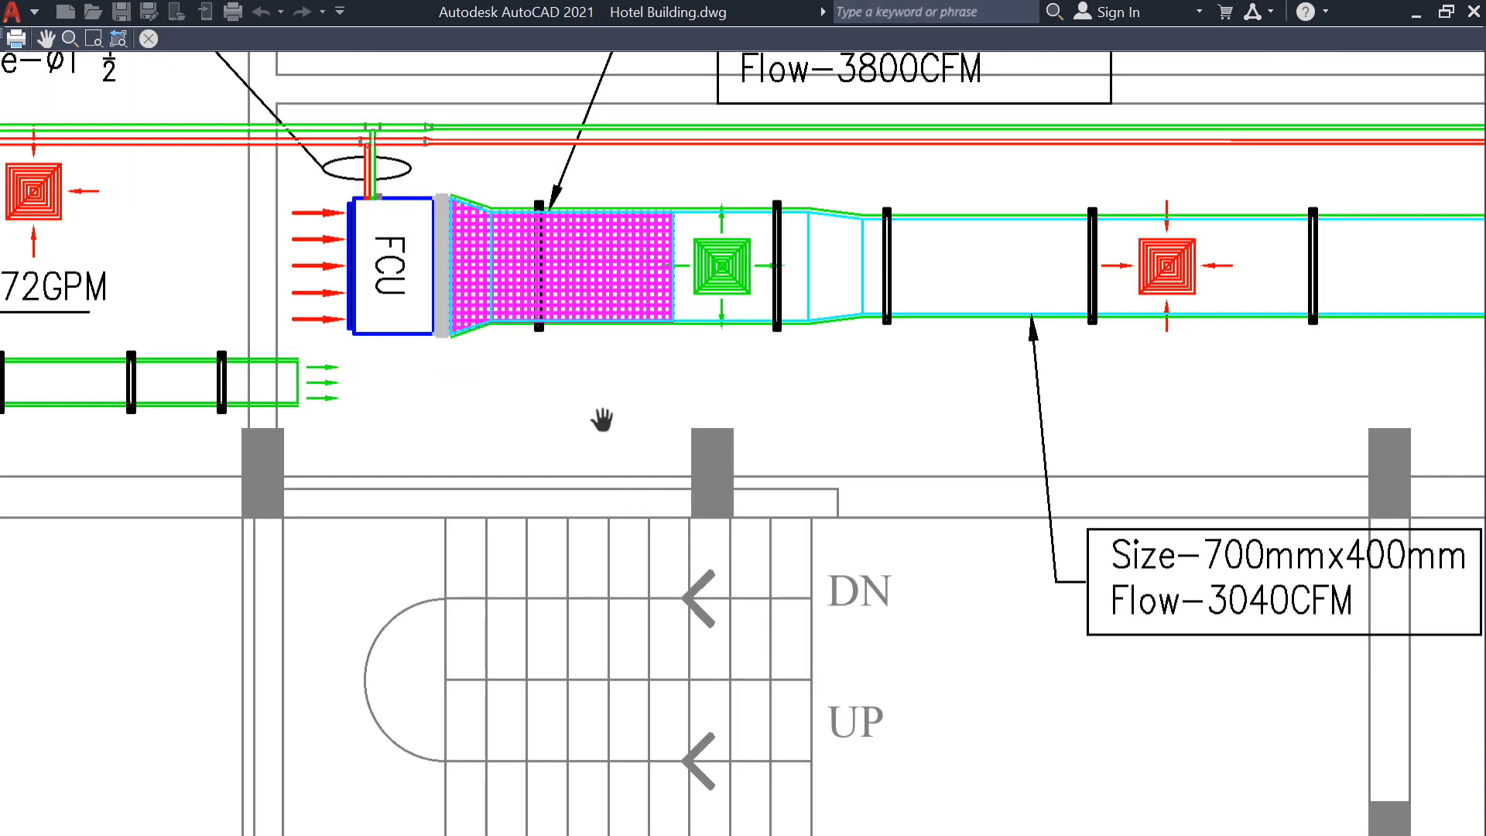
{"action": "middle_click_drag", "start_coordinate": [603, 418], "coordinate": [603, 492]}
{"action": "scroll", "coordinate": [704, 398], "scroll_direction": "down", "scroll_amount": 5}
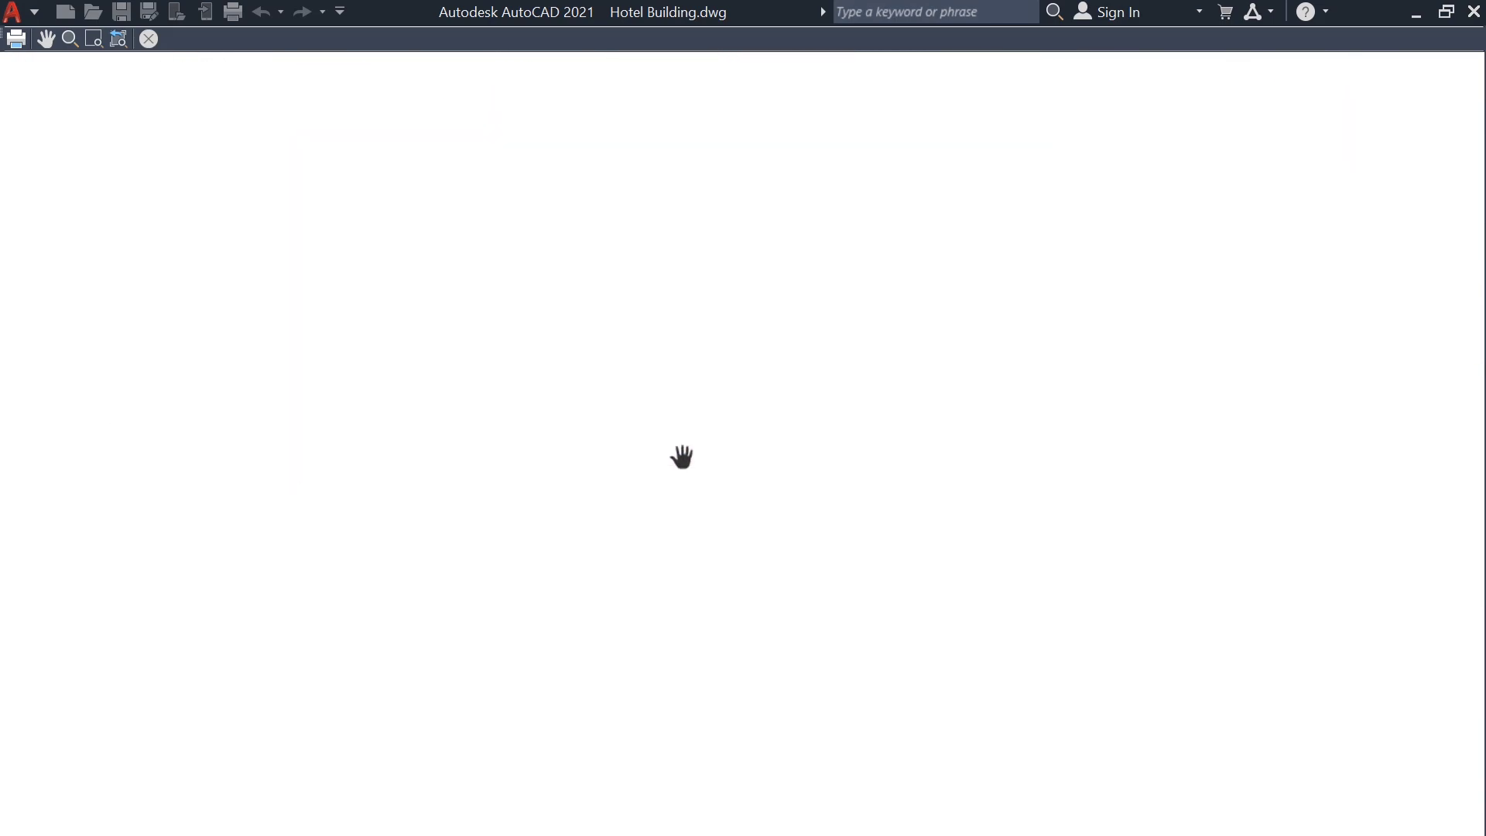
{"action": "scroll", "coordinate": [726, 404], "scroll_direction": "up", "scroll_amount": 3}
{"action": "scroll", "coordinate": [481, 382], "scroll_direction": "up", "scroll_amount": 3}
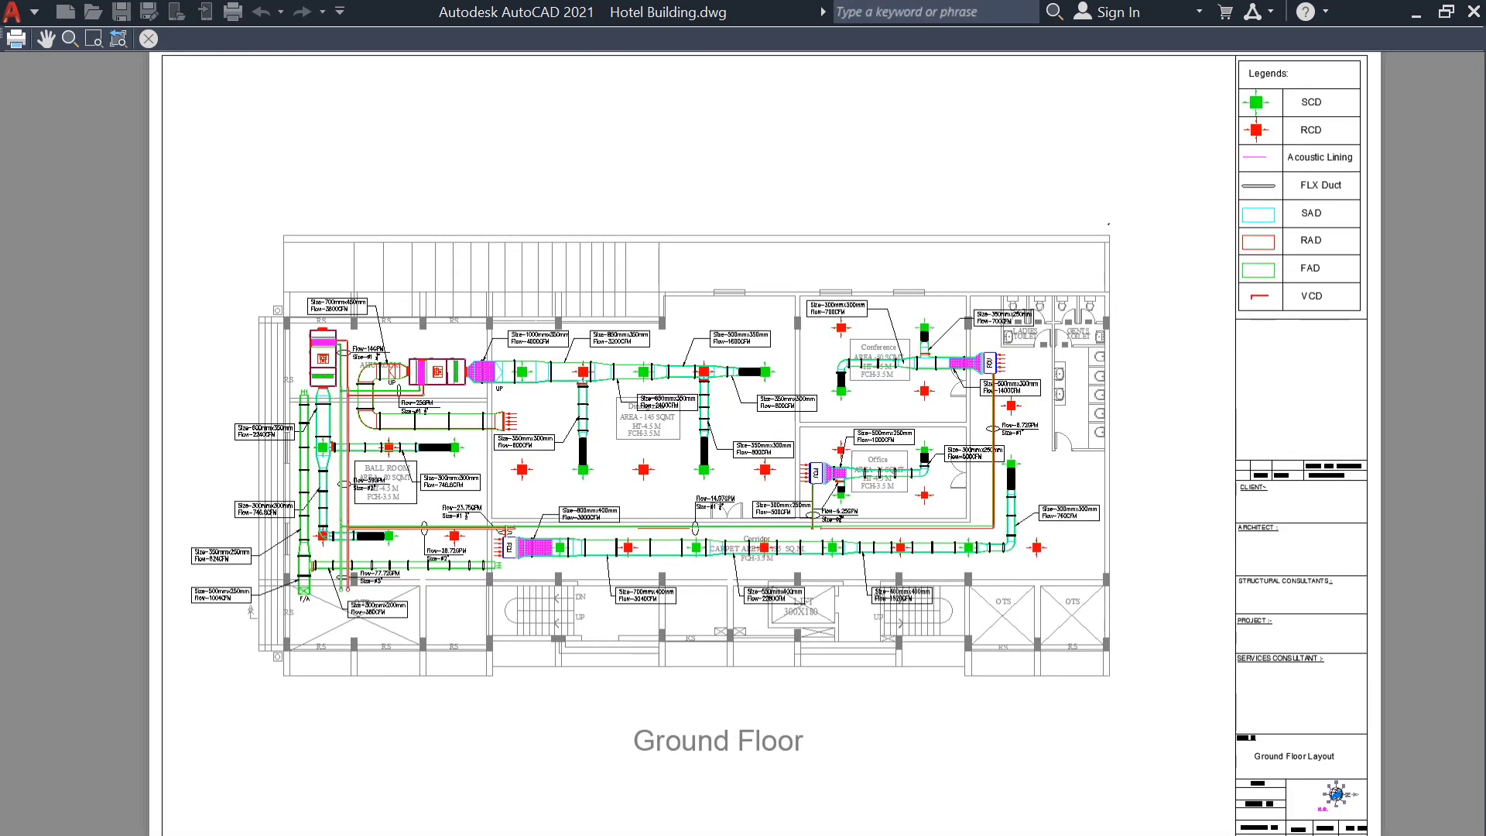
Examine the whole plotted sheet and the supply duct beside the AHU, and close the plot preview
{"action": "scroll", "coordinate": [477, 410], "scroll_direction": "down", "scroll_amount": 6}
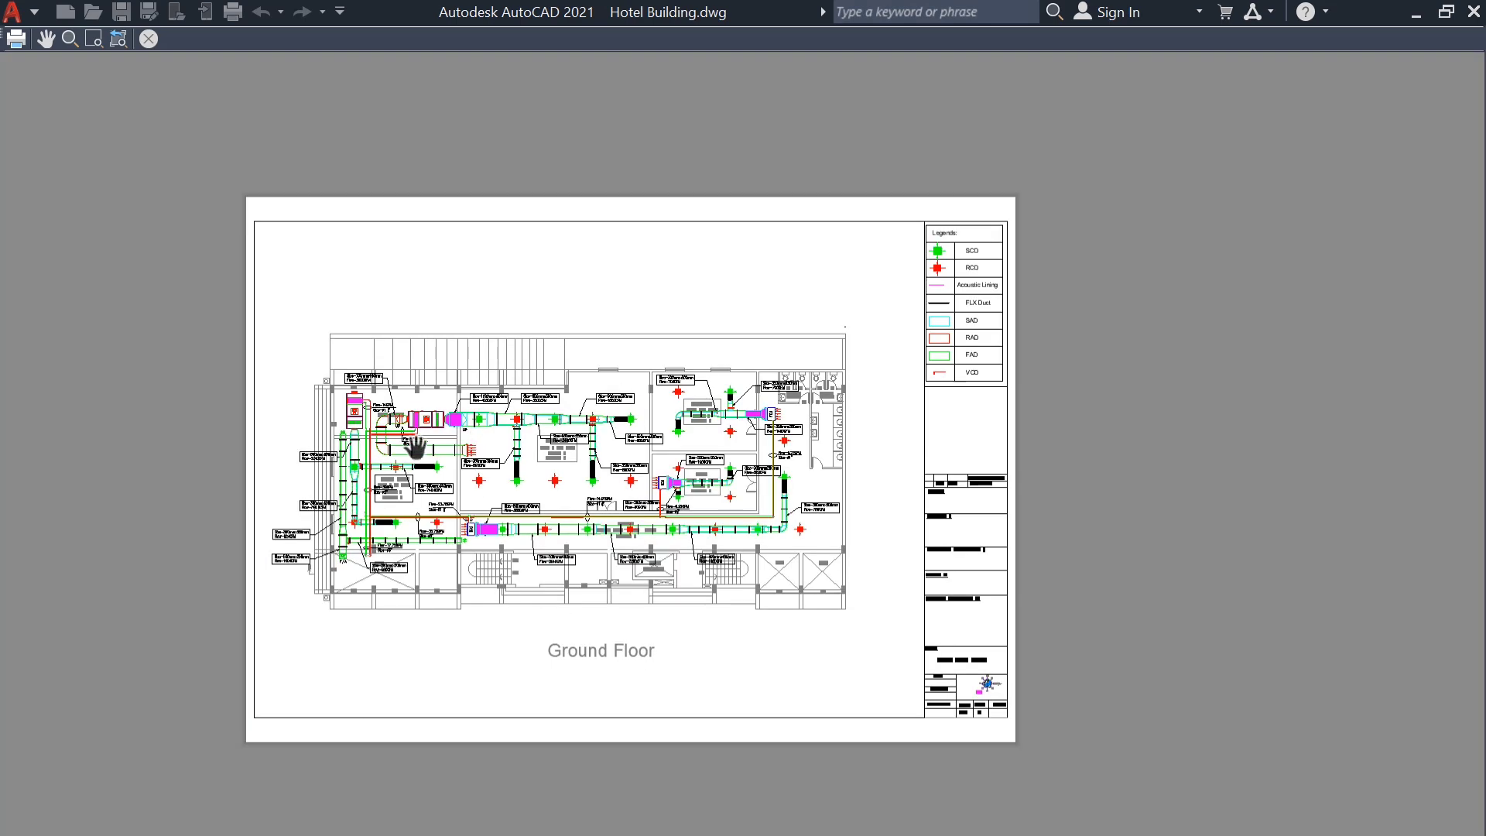
{"action": "scroll", "coordinate": [416, 448], "scroll_direction": "up", "scroll_amount": 6}
{"action": "left_click_drag", "start_coordinate": [581, 464], "coordinate": [545, 479]}
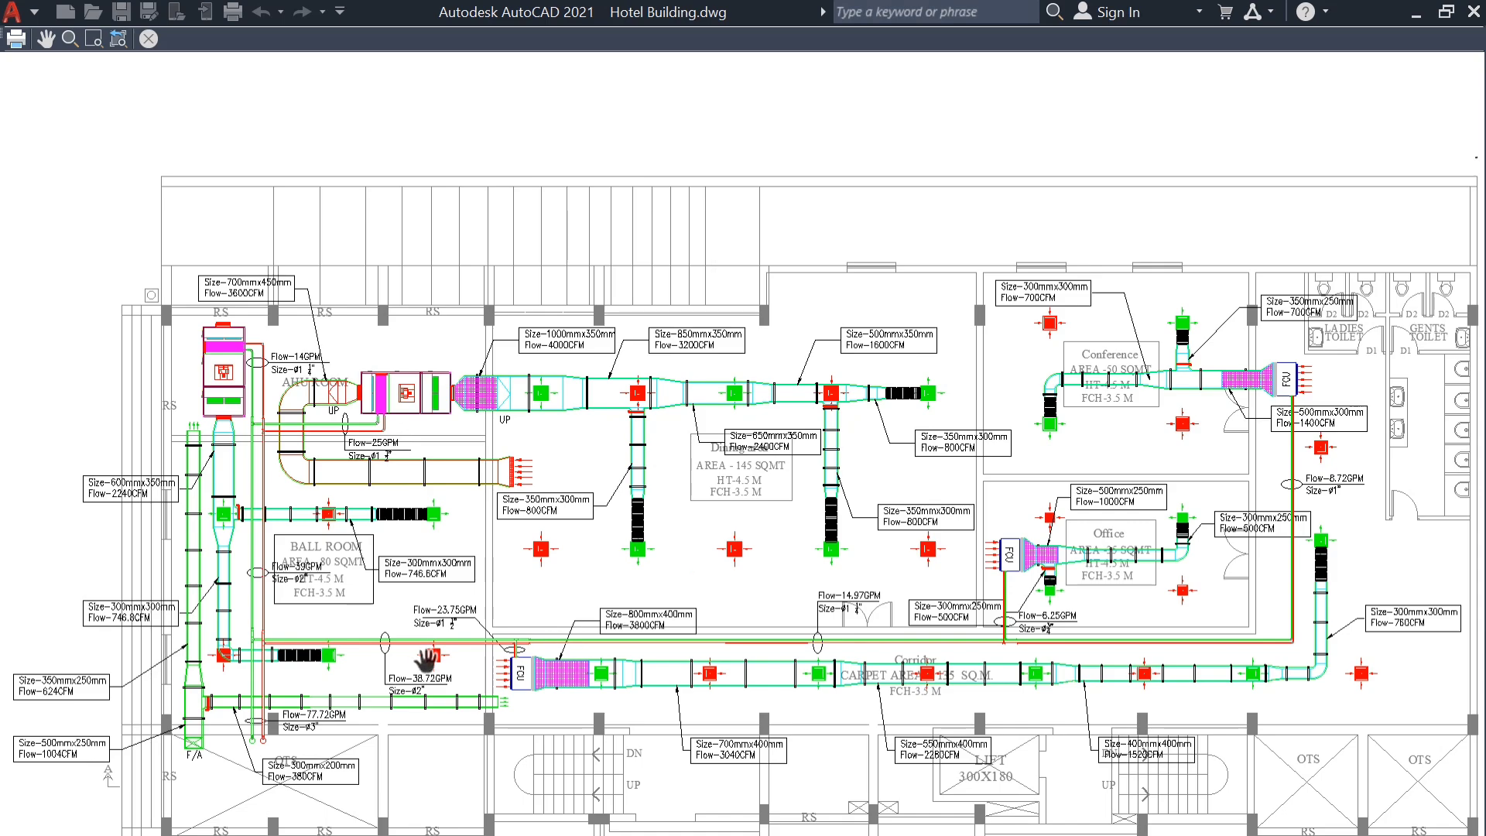
{"action": "scroll", "coordinate": [530, 398], "scroll_direction": "up", "scroll_amount": 3}
{"action": "scroll", "coordinate": [534, 390], "scroll_direction": "up", "scroll_amount": 5}
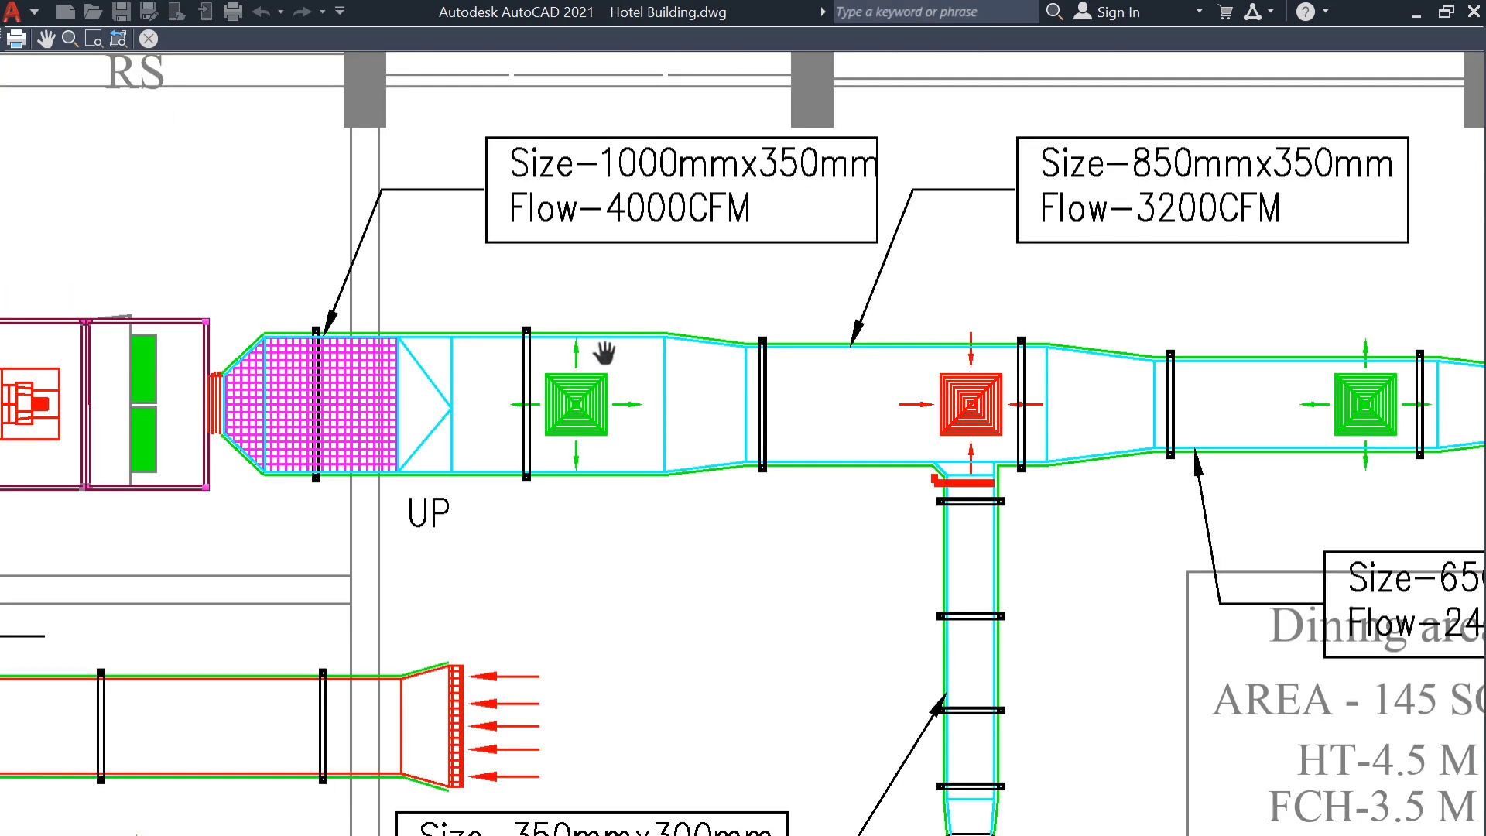
{"action": "scroll", "coordinate": [604, 353], "scroll_direction": "down", "scroll_amount": 8}
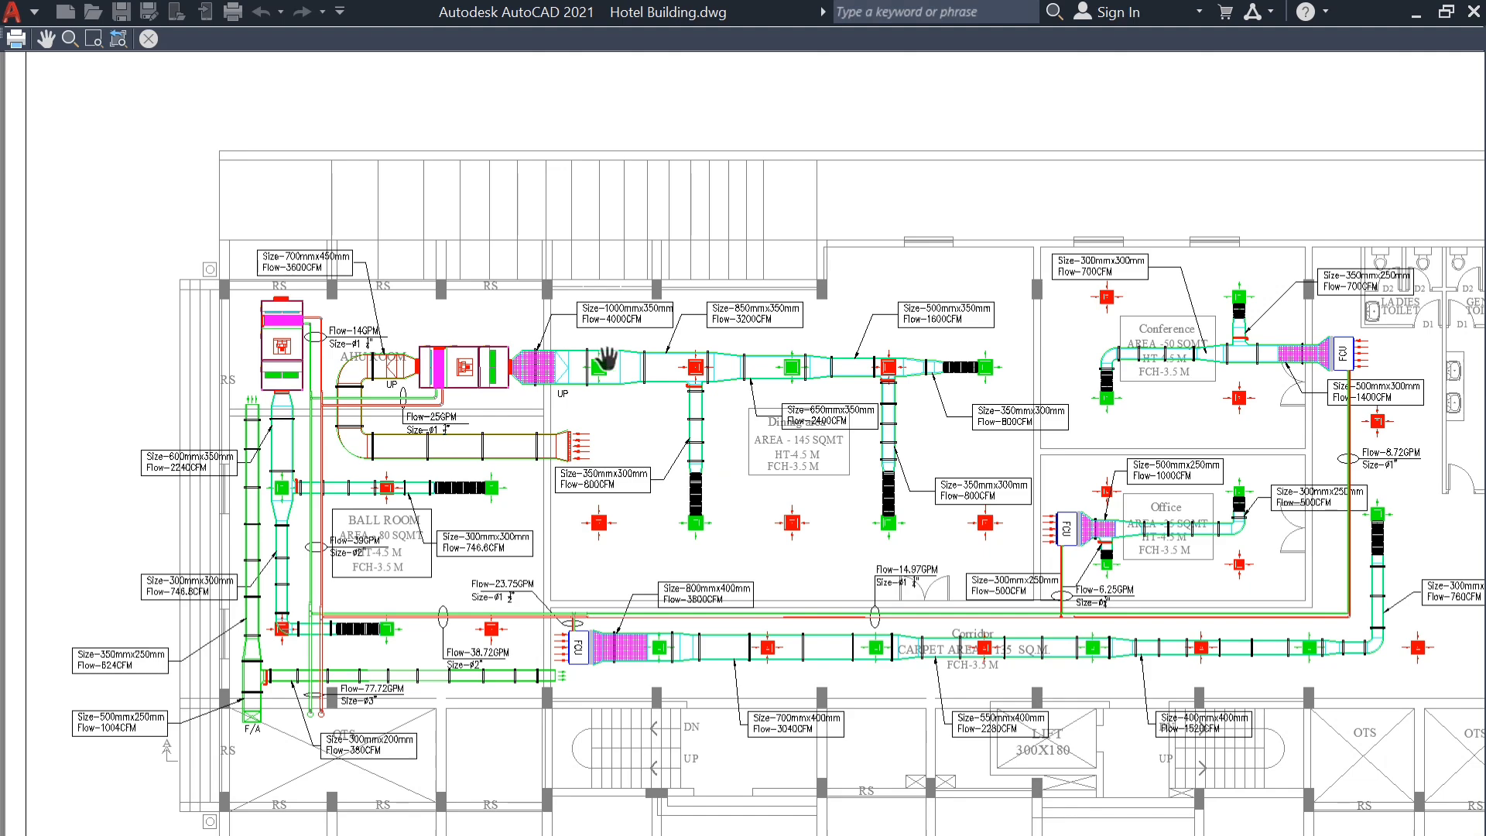
{"action": "scroll", "coordinate": [611, 354], "scroll_direction": "up", "scroll_amount": 8}
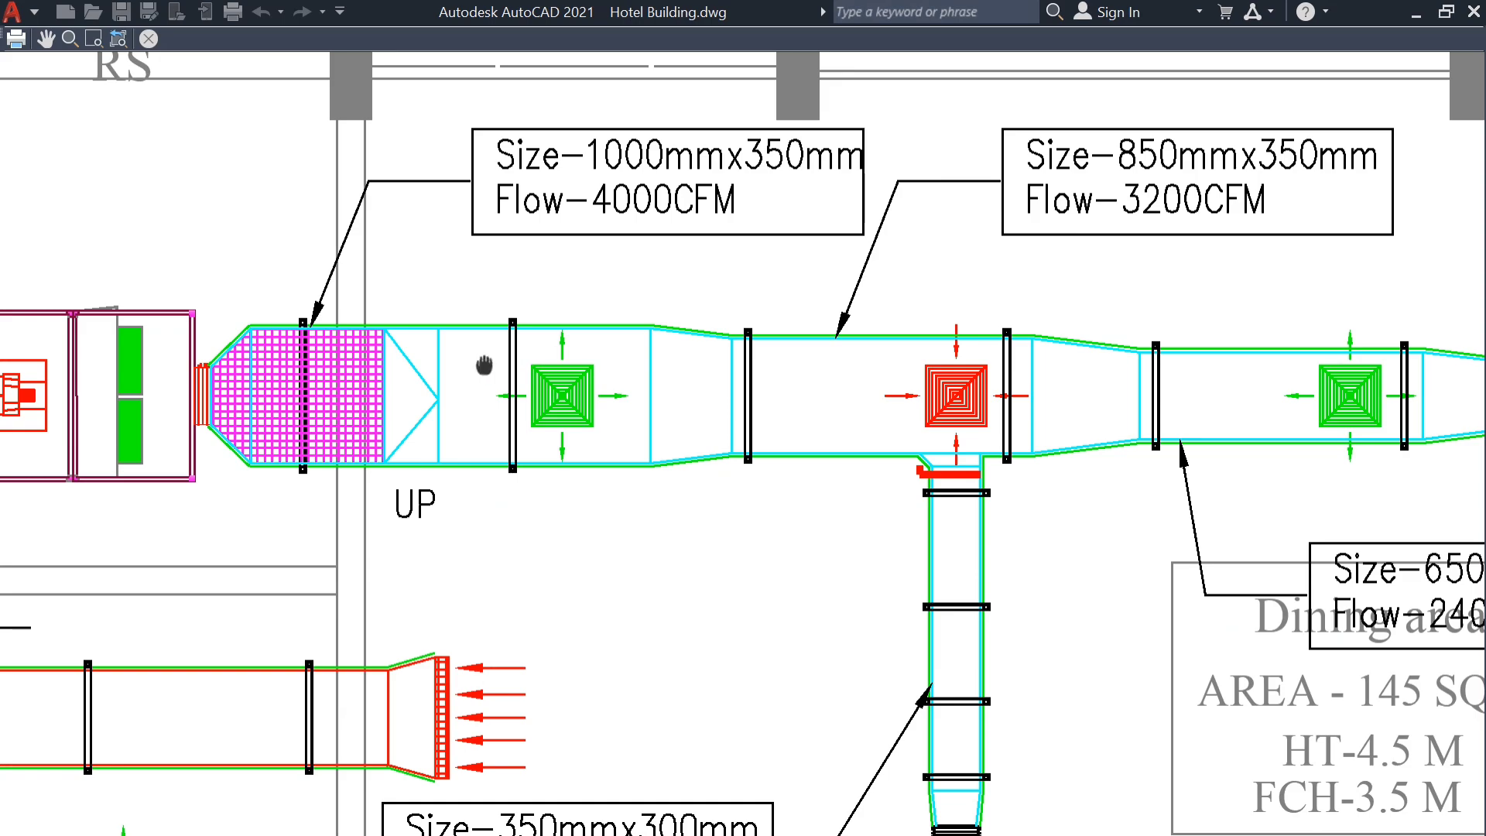
{"action": "left_click_drag", "start_coordinate": [485, 364], "coordinate": [640, 364]}
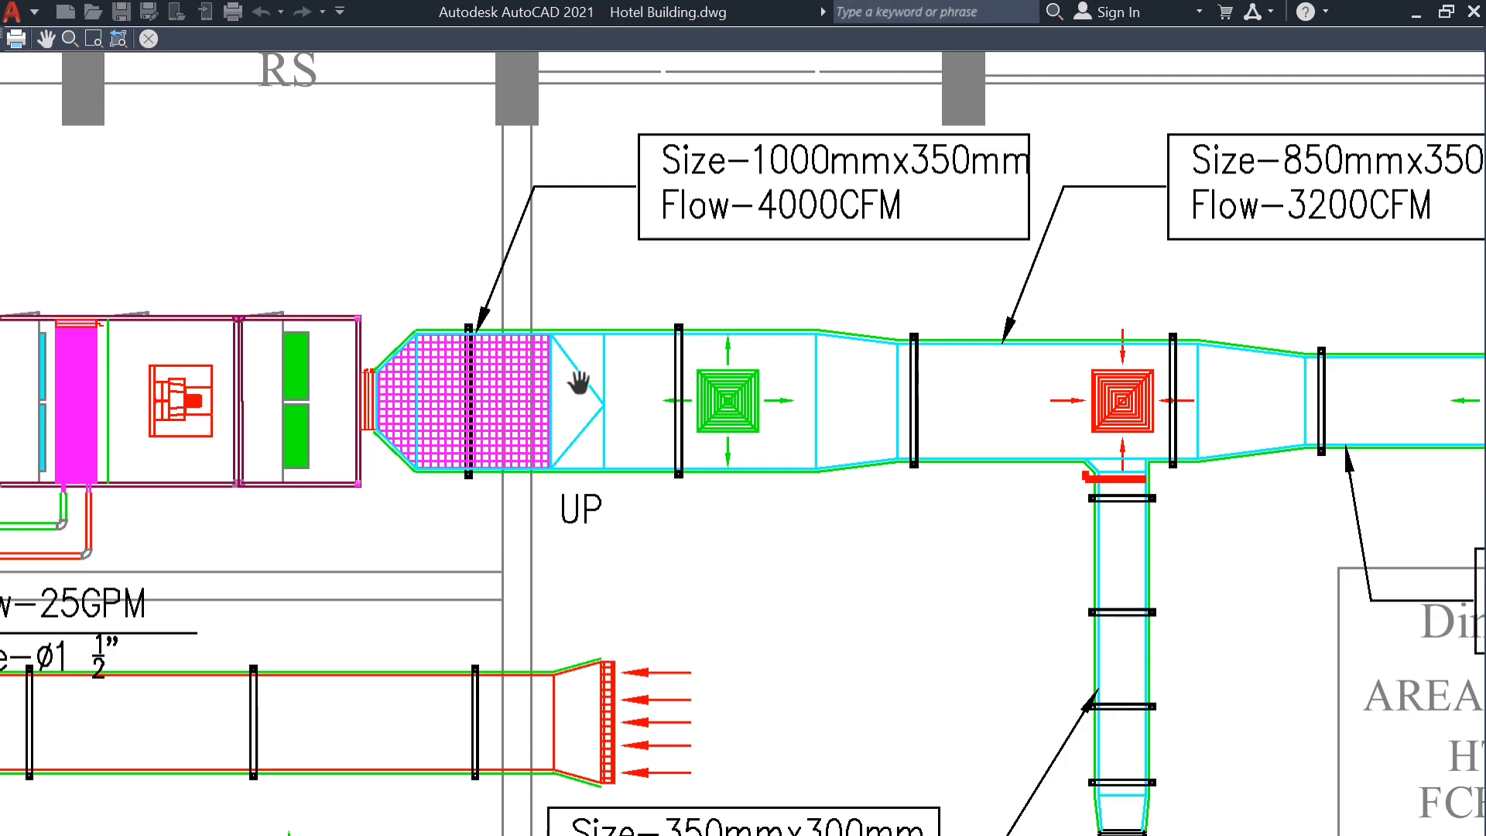
{"action": "scroll", "coordinate": [578, 382], "scroll_direction": "down", "scroll_amount": 2}
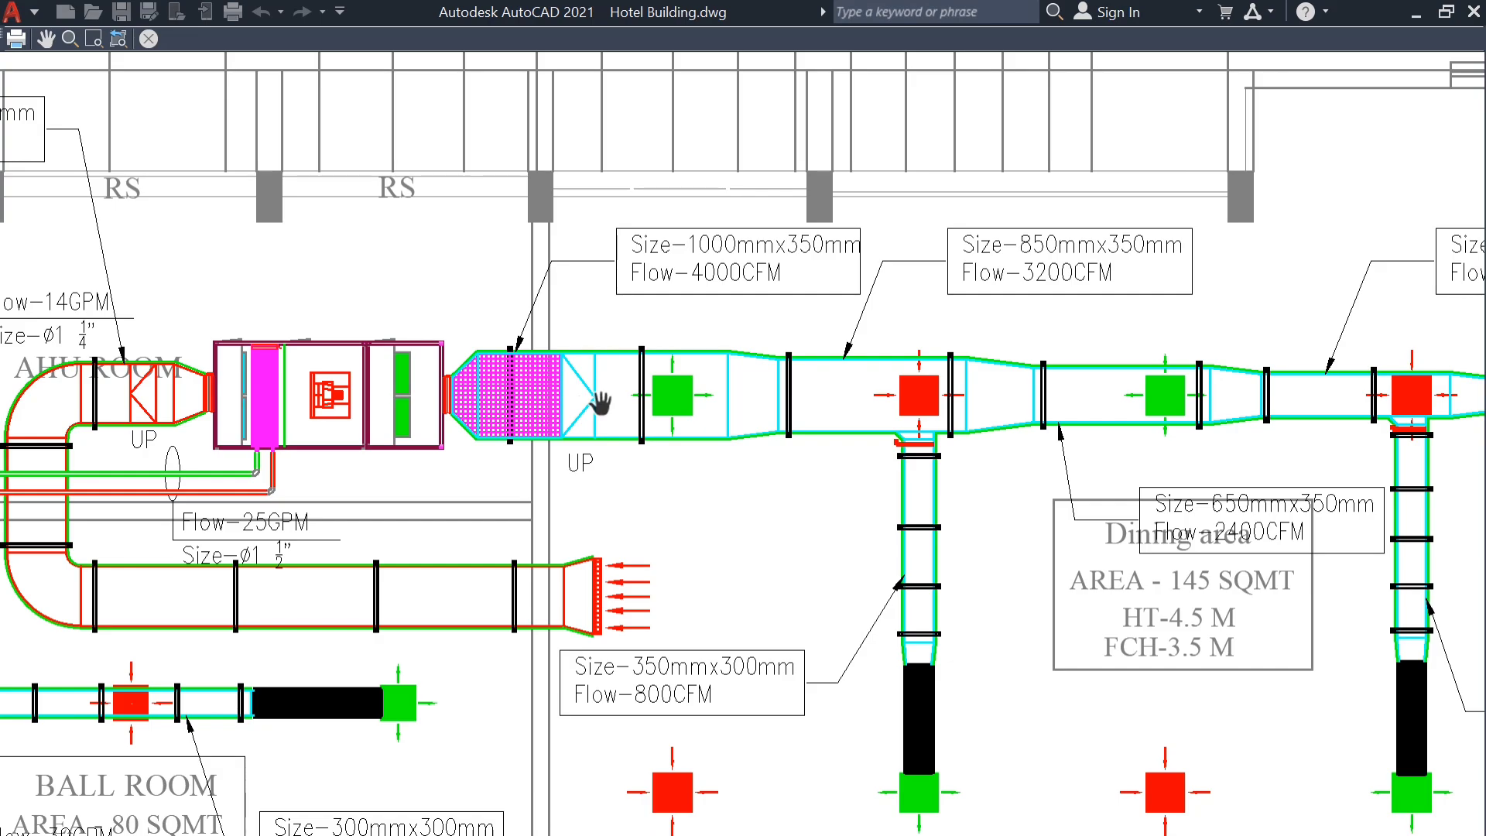
{"action": "scroll", "coordinate": [600, 403], "scroll_direction": "down", "scroll_amount": 5}
{"action": "scroll", "coordinate": [586, 381], "scroll_direction": "down", "scroll_amount": 2}
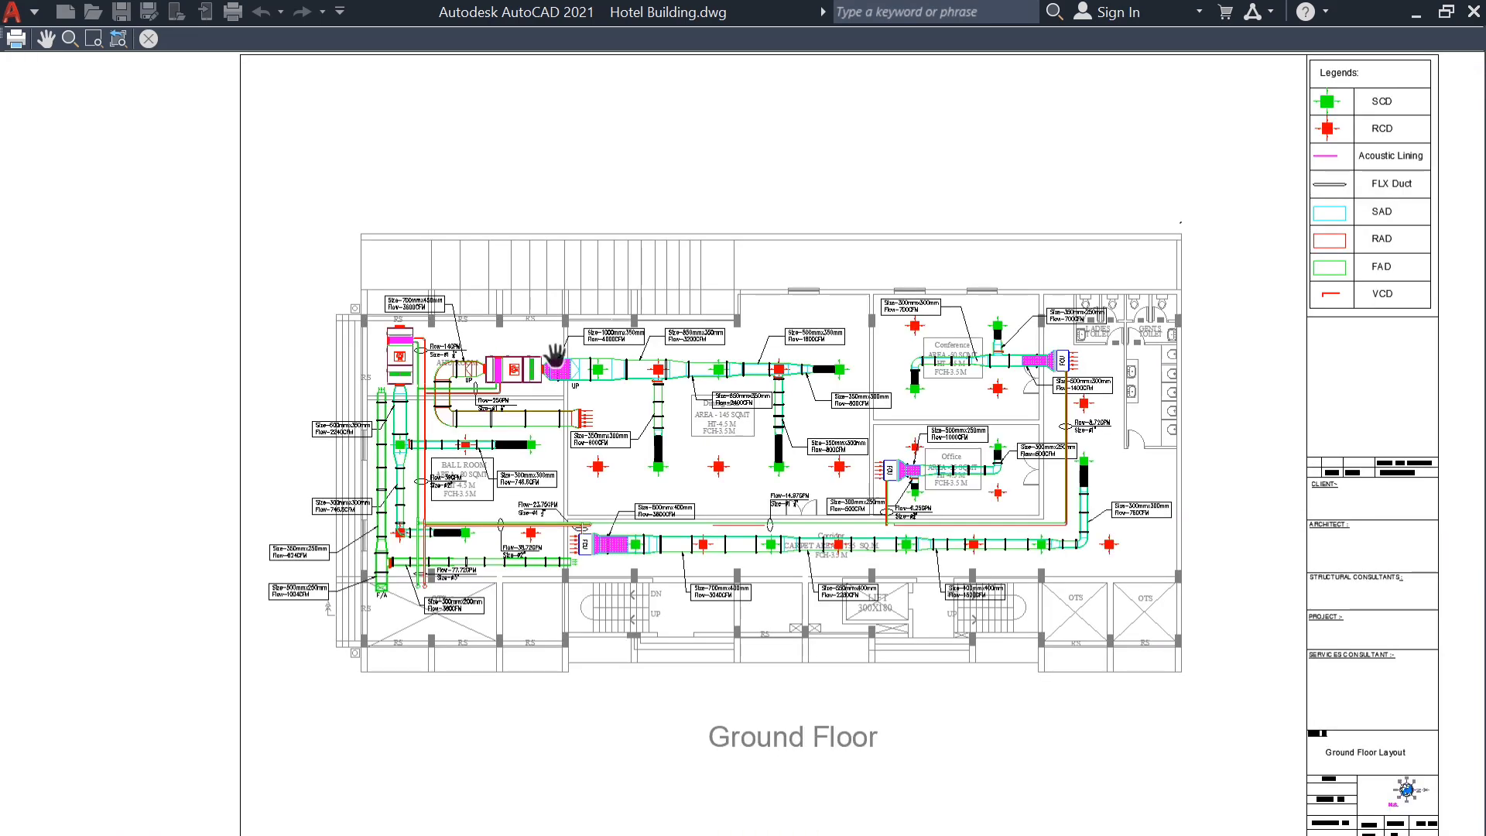
{"action": "left_click", "coordinate": [147, 44]}
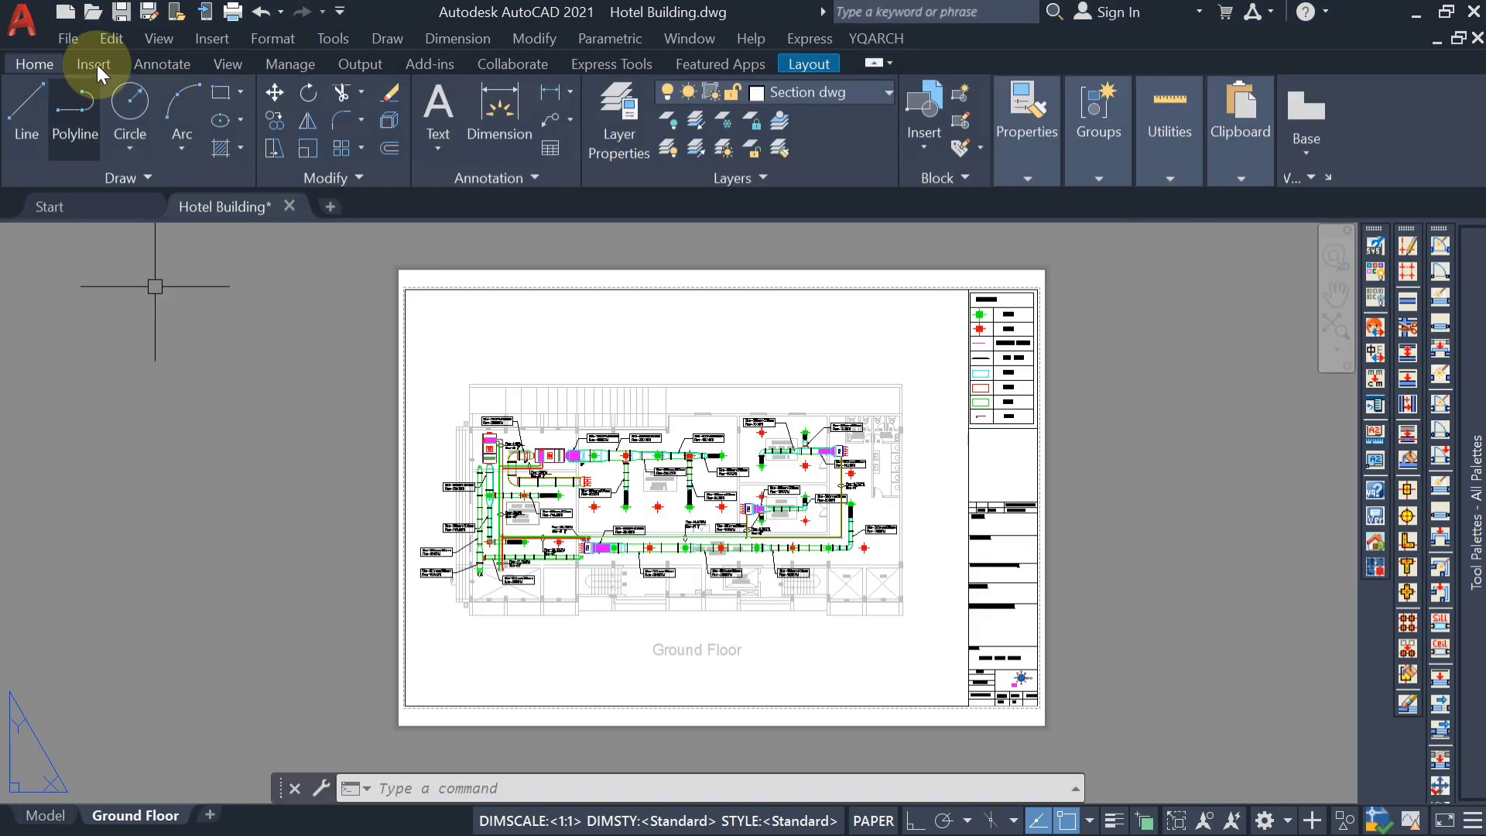
Set Color 4 to plot Blue in the Ground Floor page setup's HVAC-0001 plot style table, save the table and close the page setup
{"action": "left_click", "coordinate": [22, 21]}
{"action": "mouse_move", "coordinate": [92, 484]}
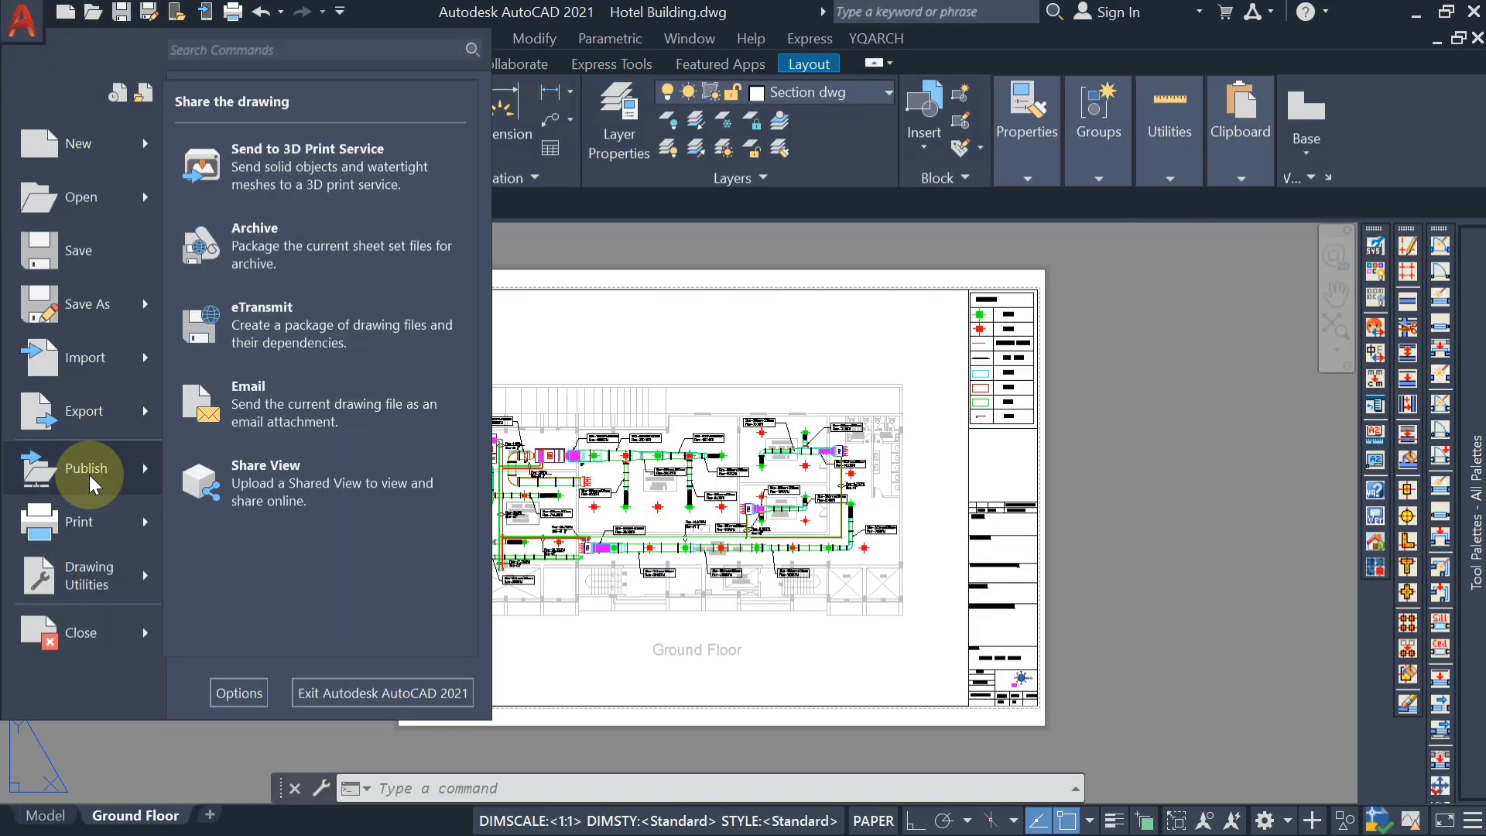
{"action": "mouse_move", "coordinate": [81, 522]}
{"action": "left_click", "coordinate": [239, 473]}
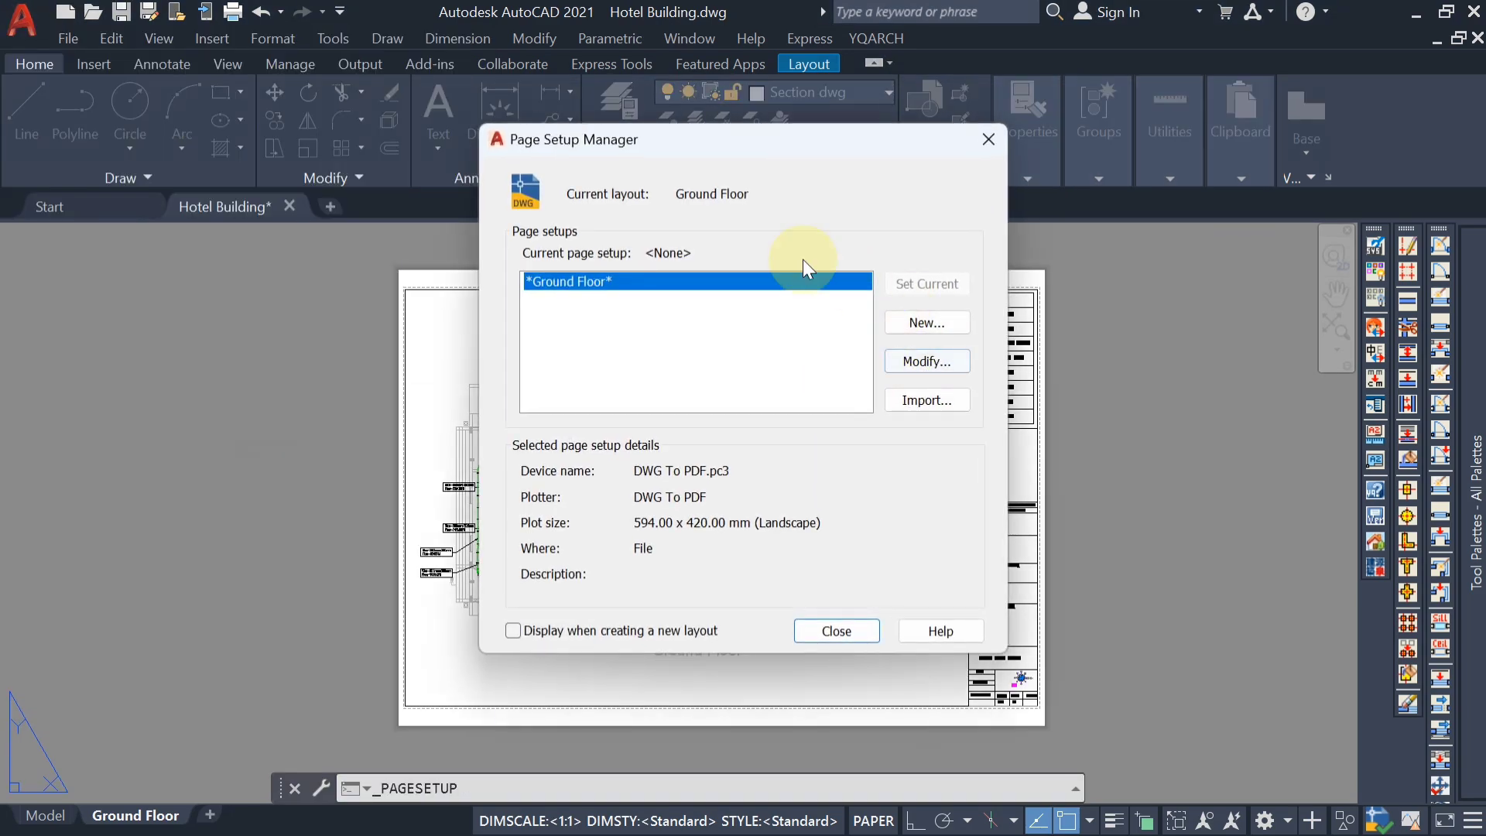
{"action": "left_click", "coordinate": [896, 360]}
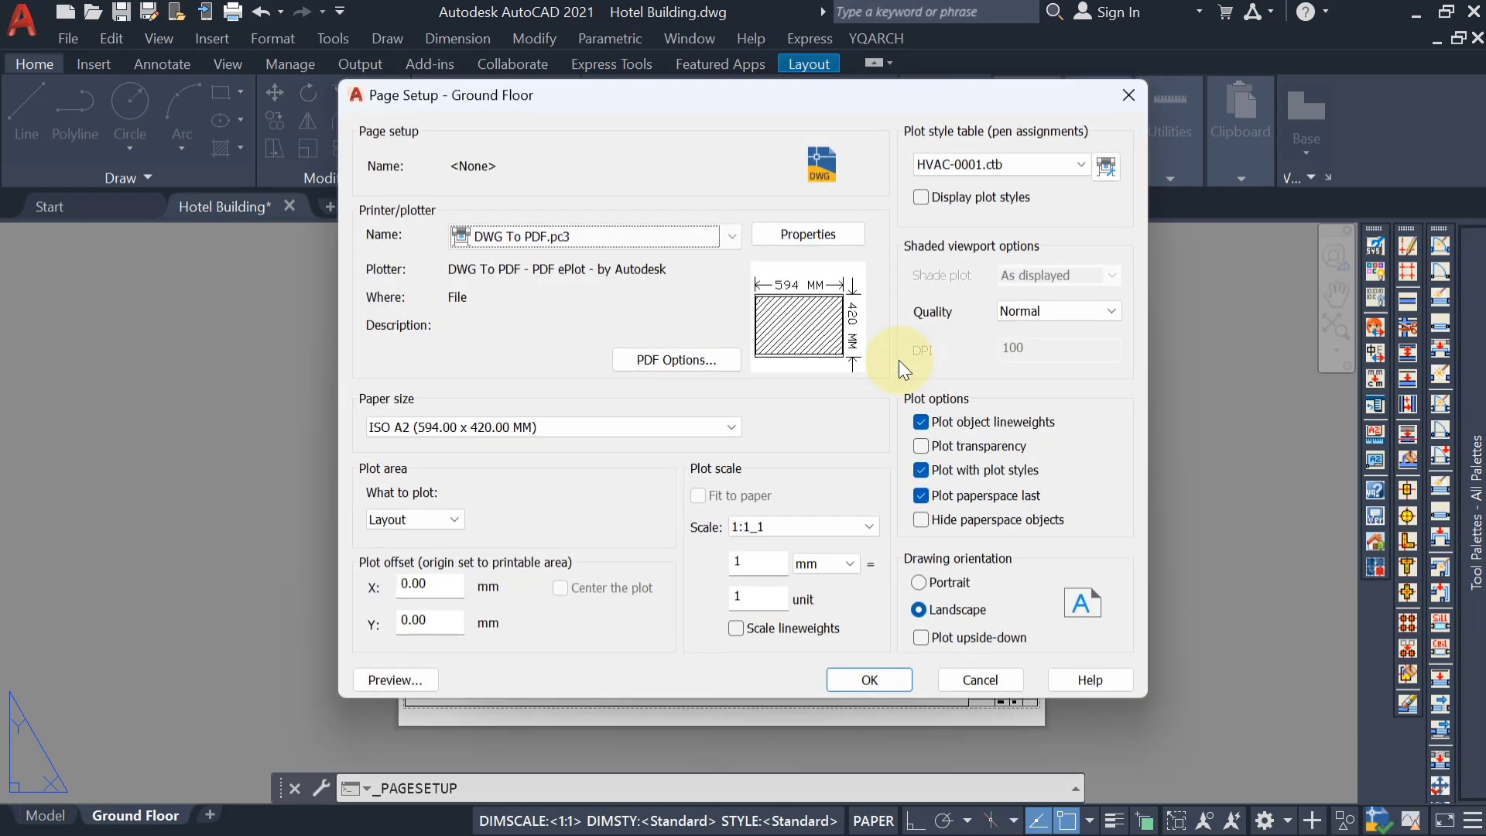
{"action": "left_click", "coordinate": [1105, 166]}
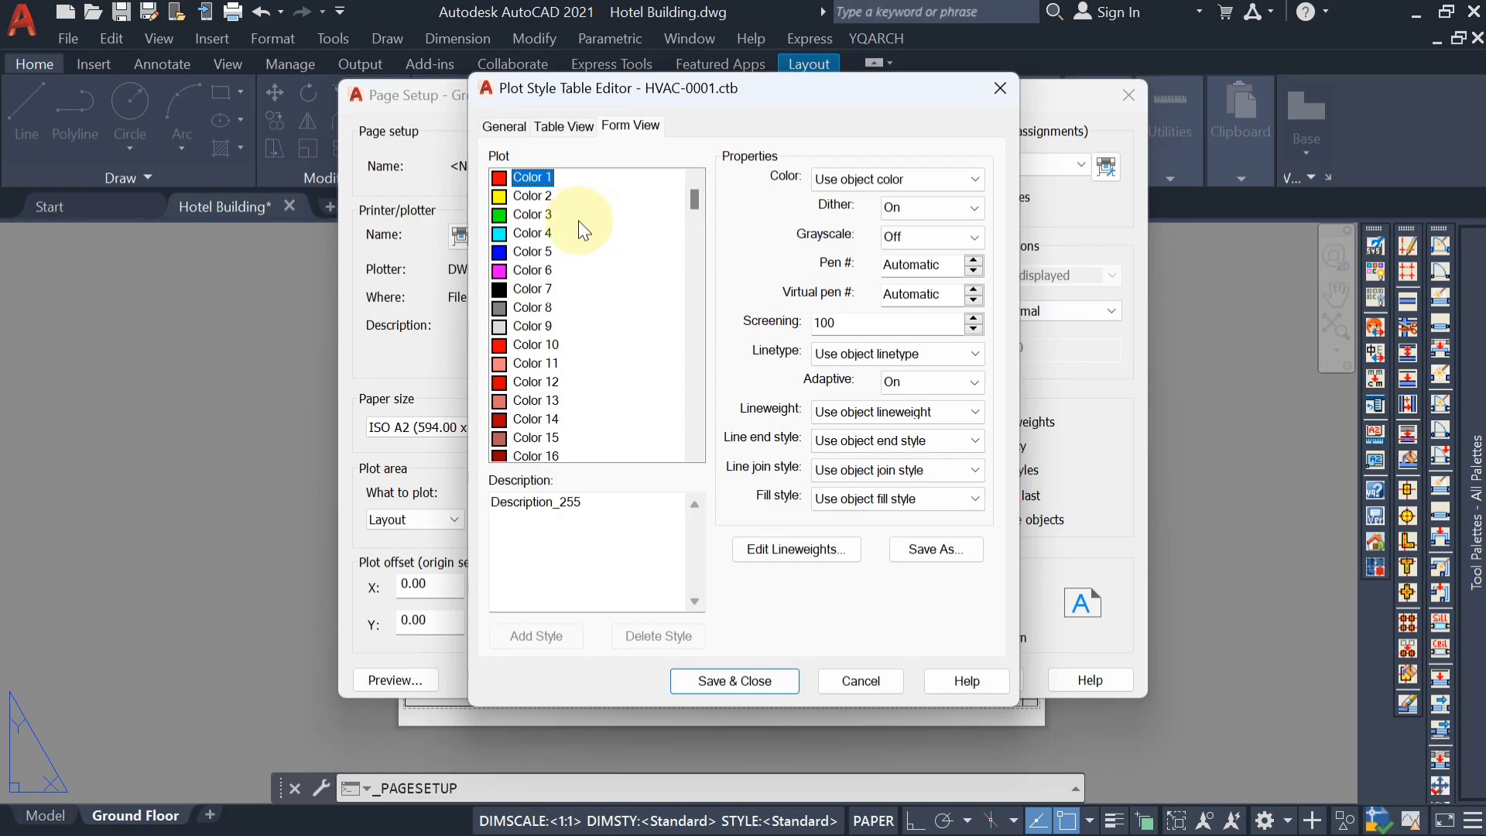
{"action": "left_click", "coordinate": [526, 234]}
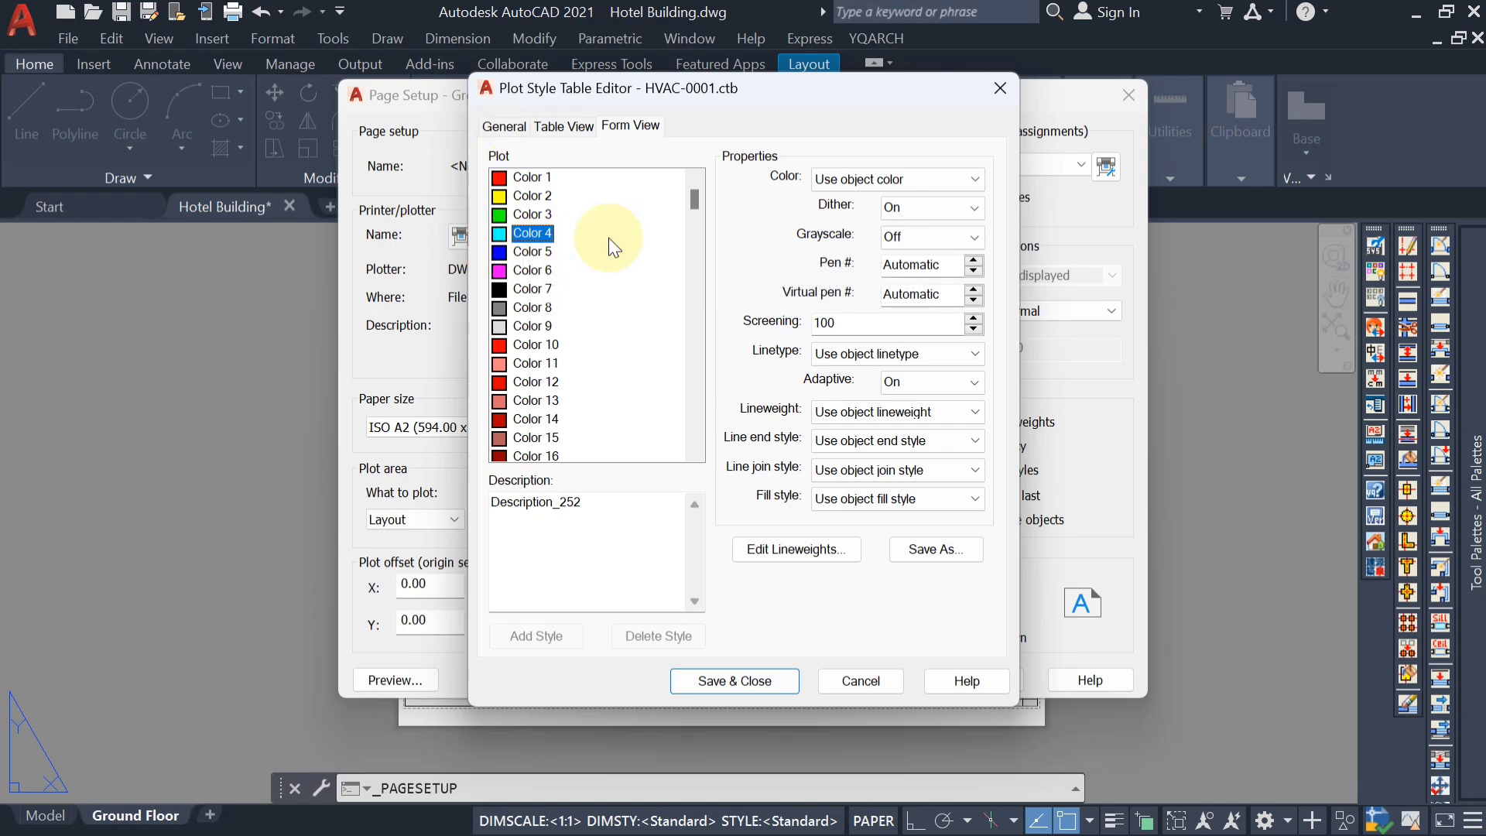
{"action": "left_click", "coordinate": [888, 179]}
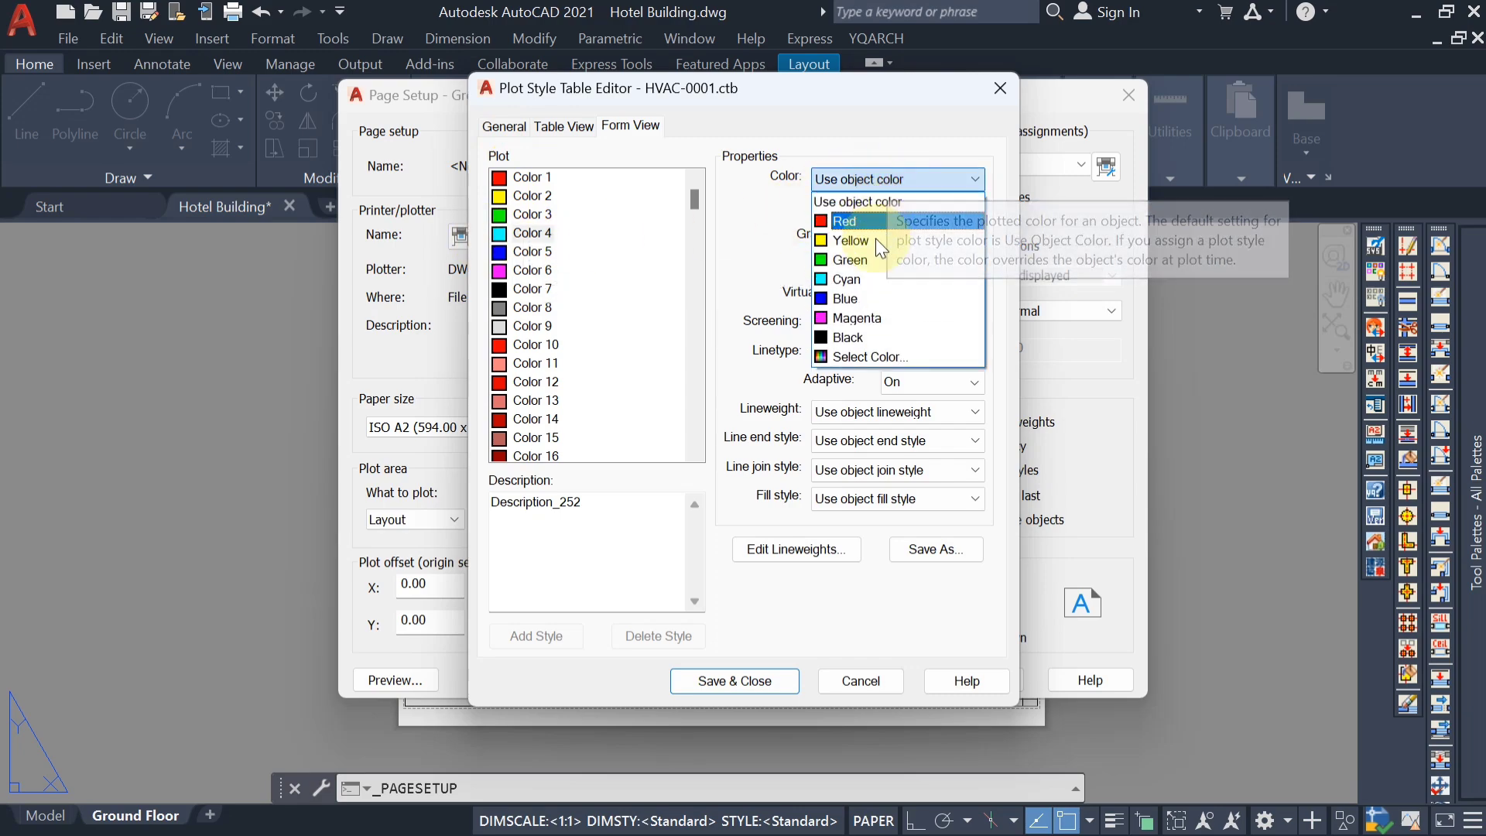
{"action": "left_click", "coordinate": [855, 298]}
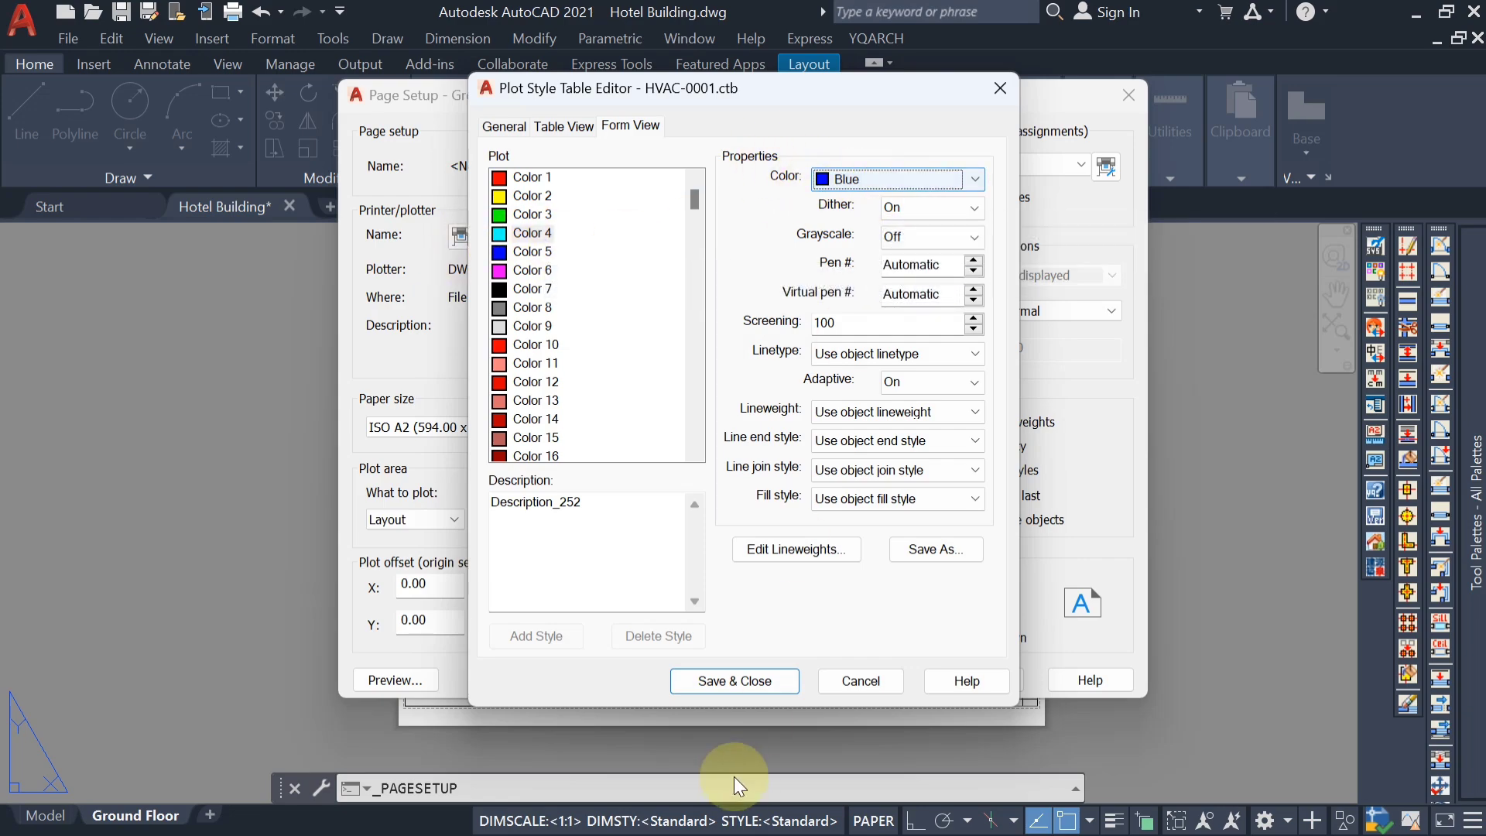
{"action": "left_click", "coordinate": [736, 680]}
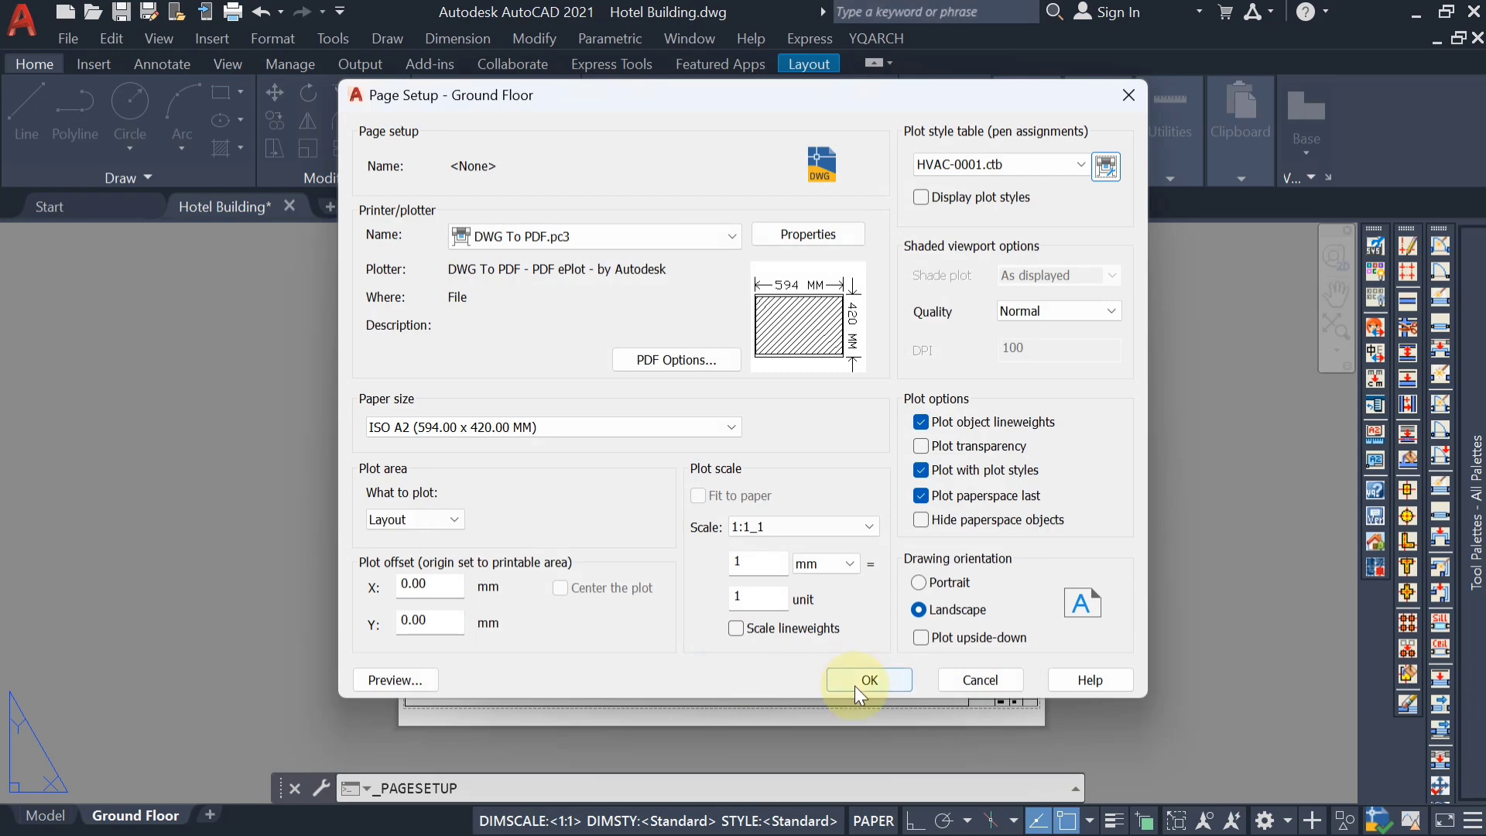
{"action": "left_click", "coordinate": [855, 685]}
{"action": "left_click", "coordinate": [836, 631]}
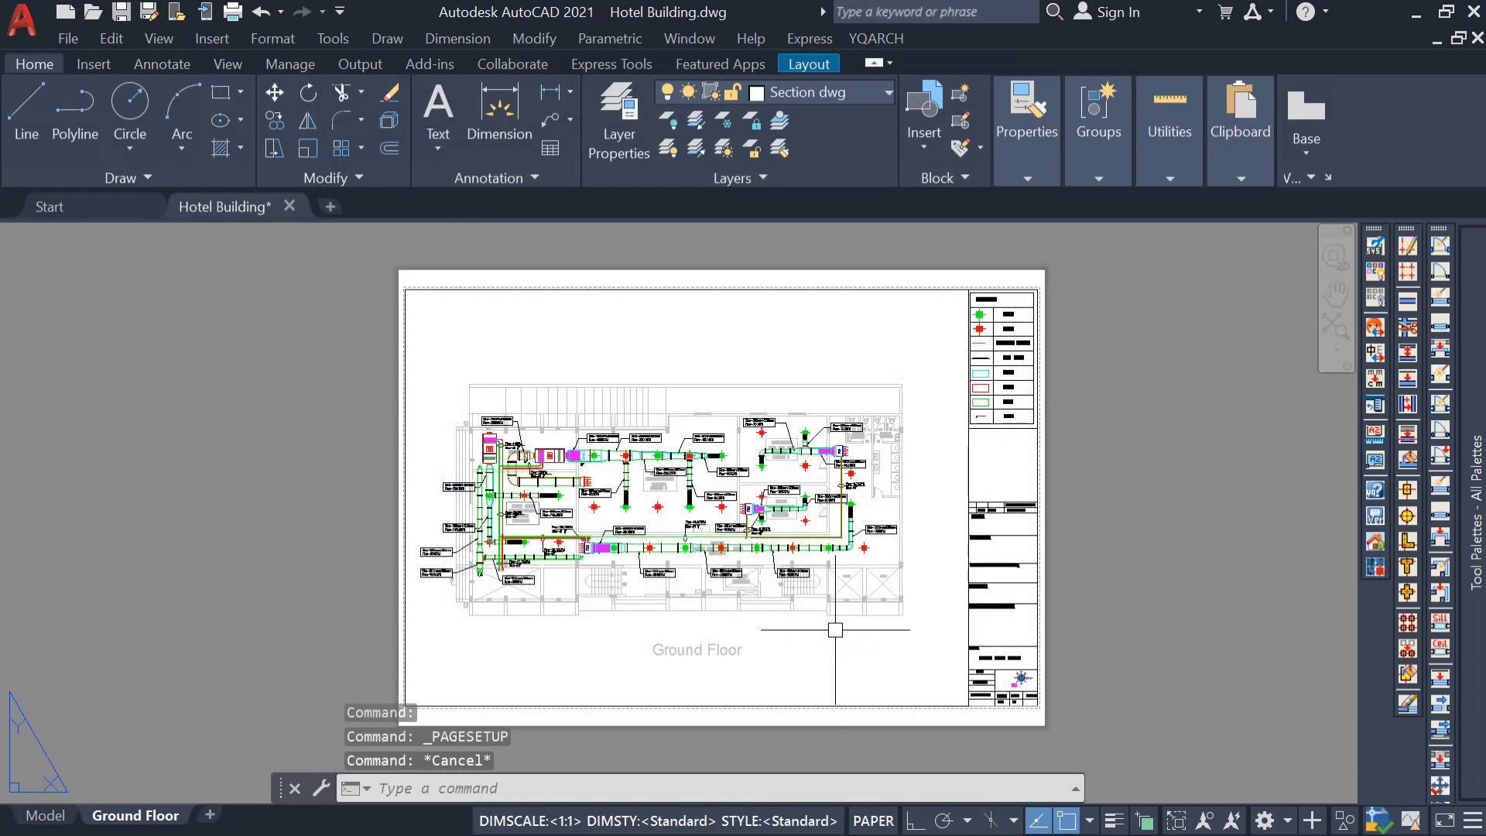
Preview the Ground Floor plot, examine the plotted colour of the supply ducts beside the AHU, and leave the plot without printing
{"action": "key", "text": "ctrl+p"}
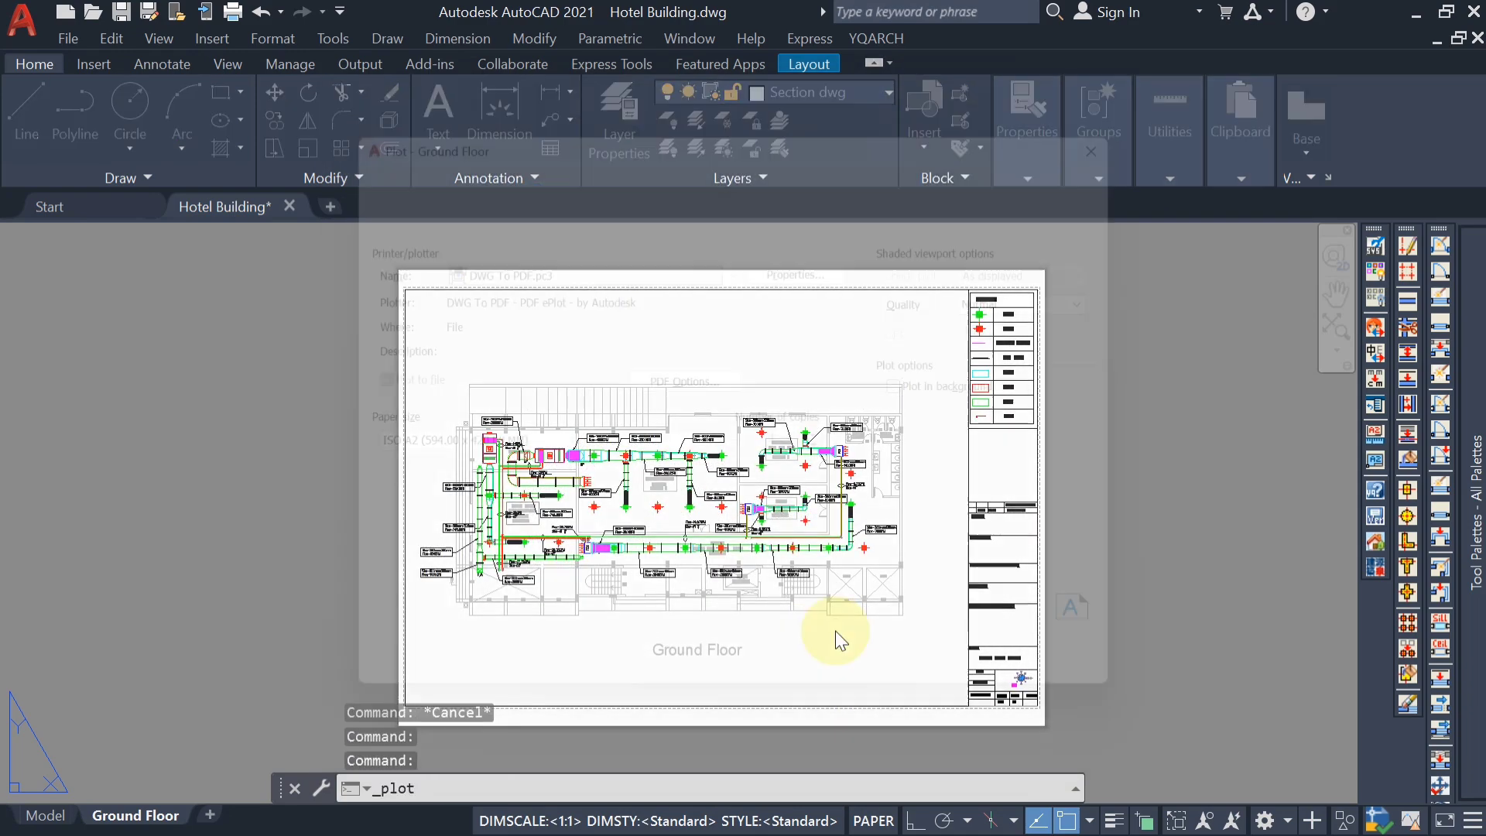
{"action": "left_click", "coordinate": [368, 705]}
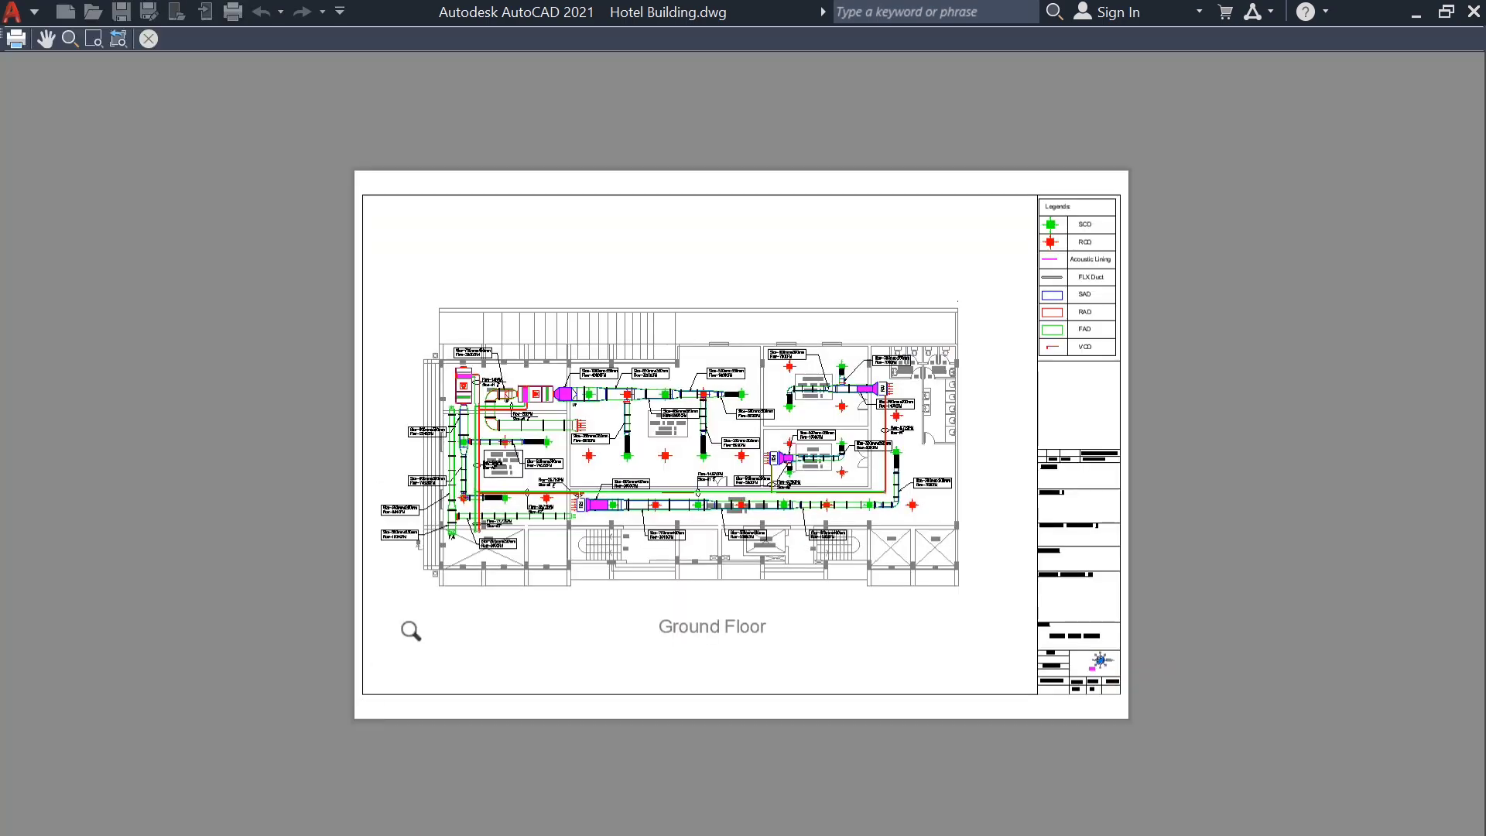
{"action": "left_click_drag", "start_coordinate": [410, 631], "coordinate": [371, 385]}
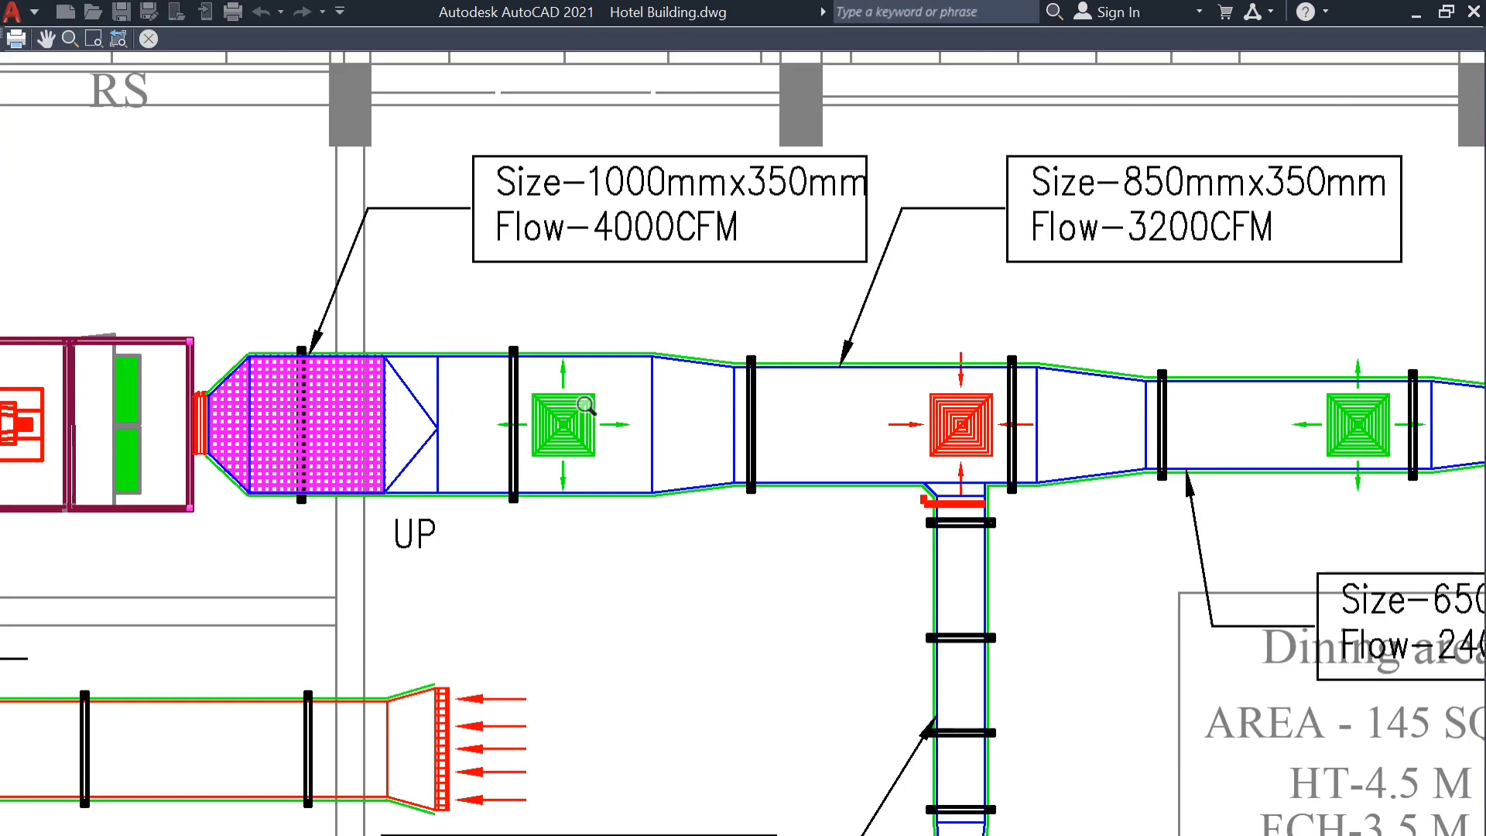
{"action": "scroll", "coordinate": [797, 456], "scroll_direction": "down", "scroll_amount": 7}
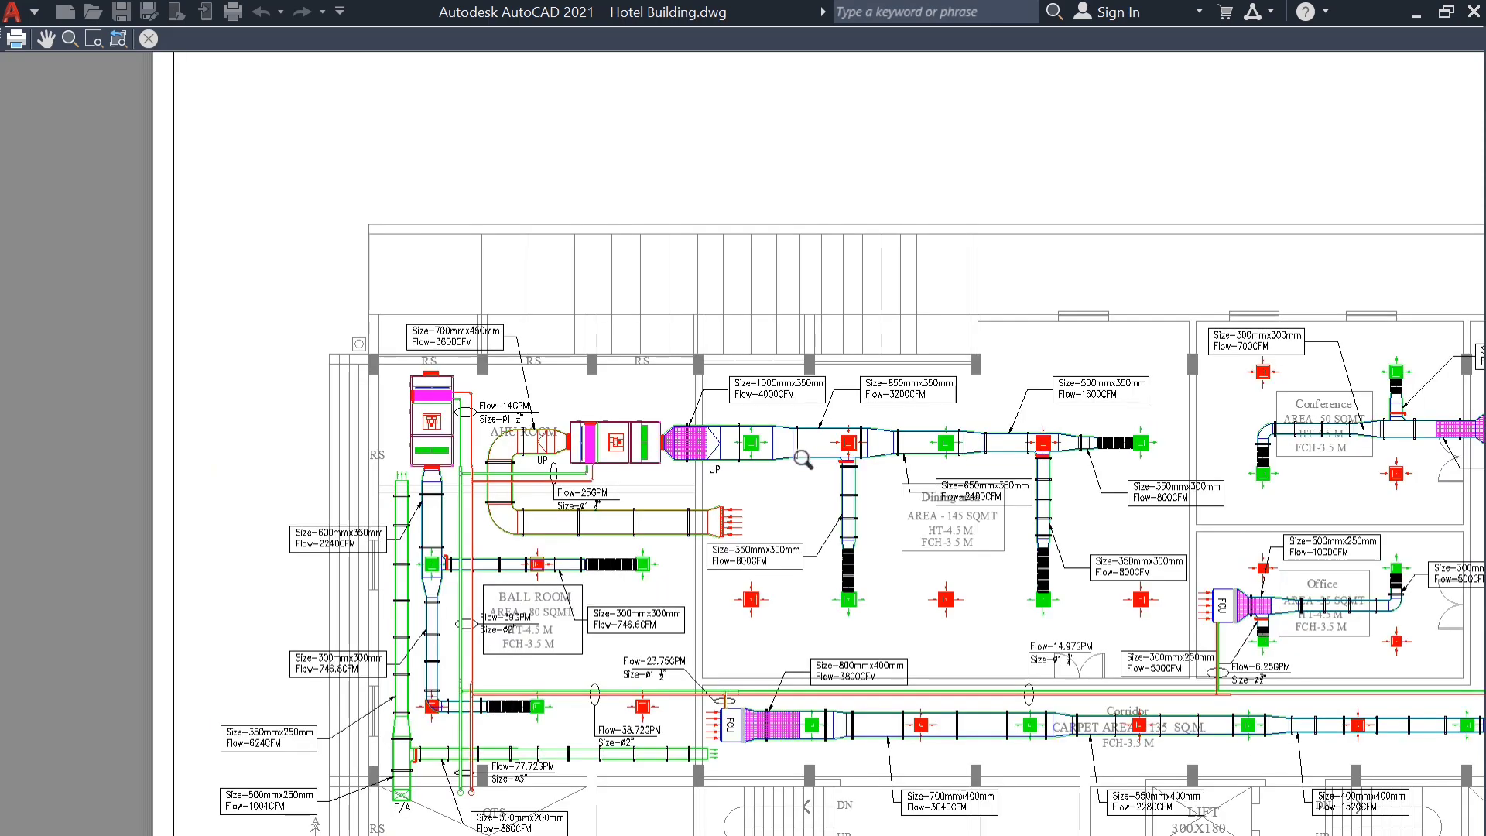
{"action": "scroll", "coordinate": [796, 474], "scroll_direction": "up", "scroll_amount": 7}
{"action": "scroll", "coordinate": [657, 388], "scroll_direction": "down", "scroll_amount": 7}
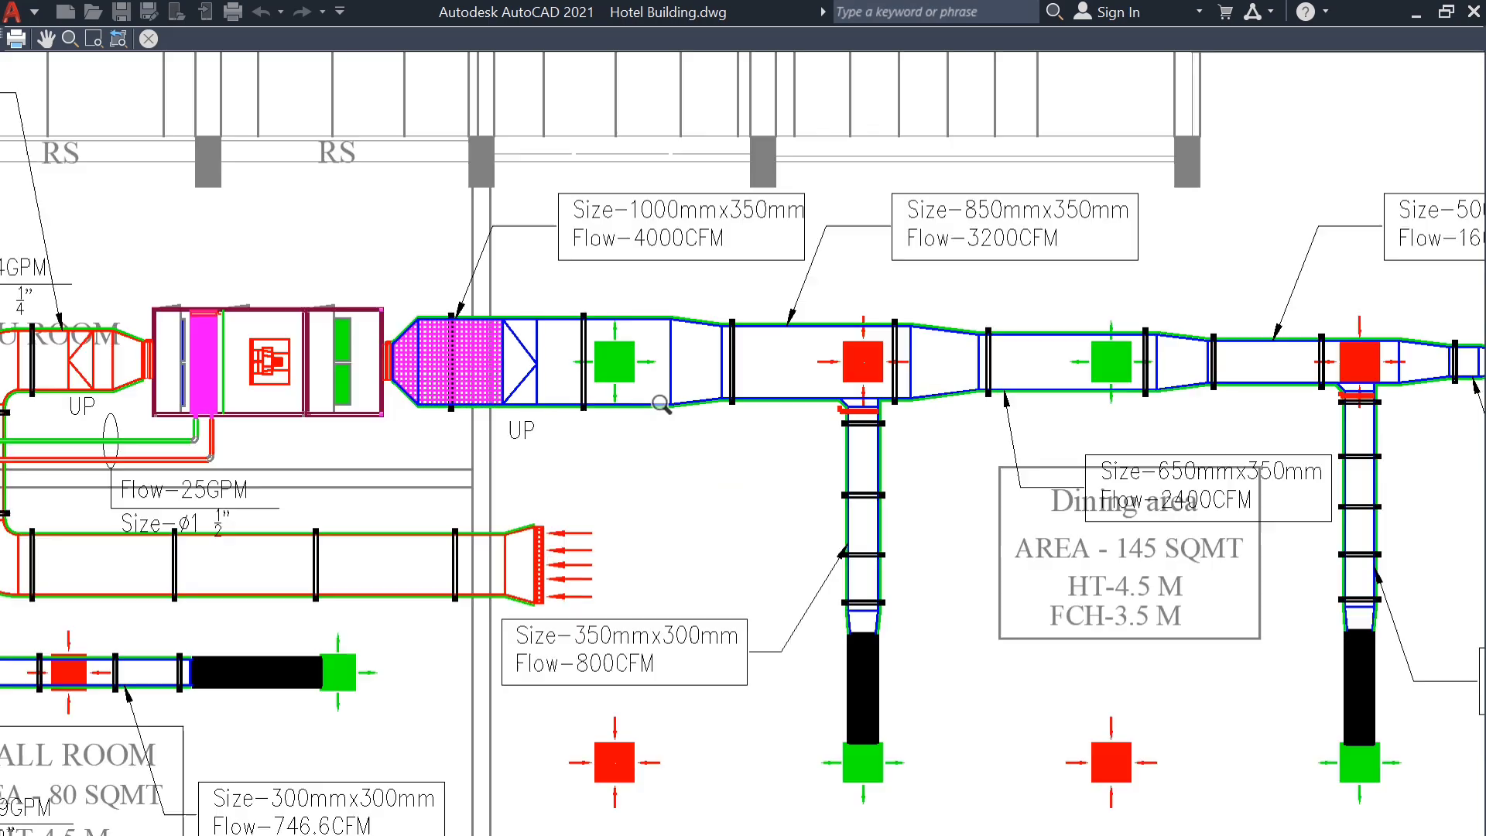
{"action": "left_click", "coordinate": [155, 44]}
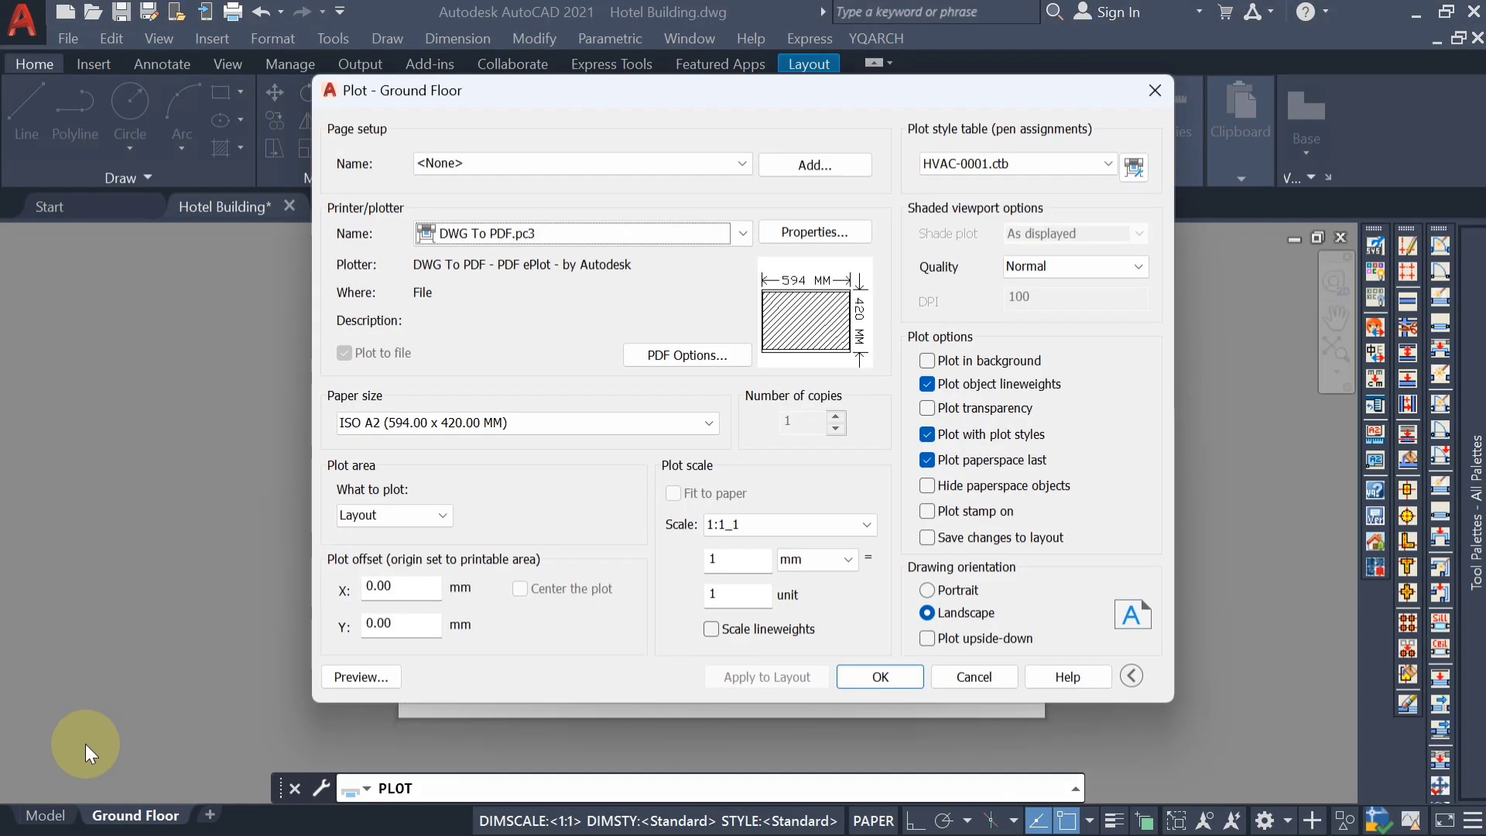
{"action": "key", "text": "Escape"}
Examine the duct colours of the ground floor plan in model space and compare them with the Ground Floor layout sheet
{"action": "left_click", "coordinate": [55, 814]}
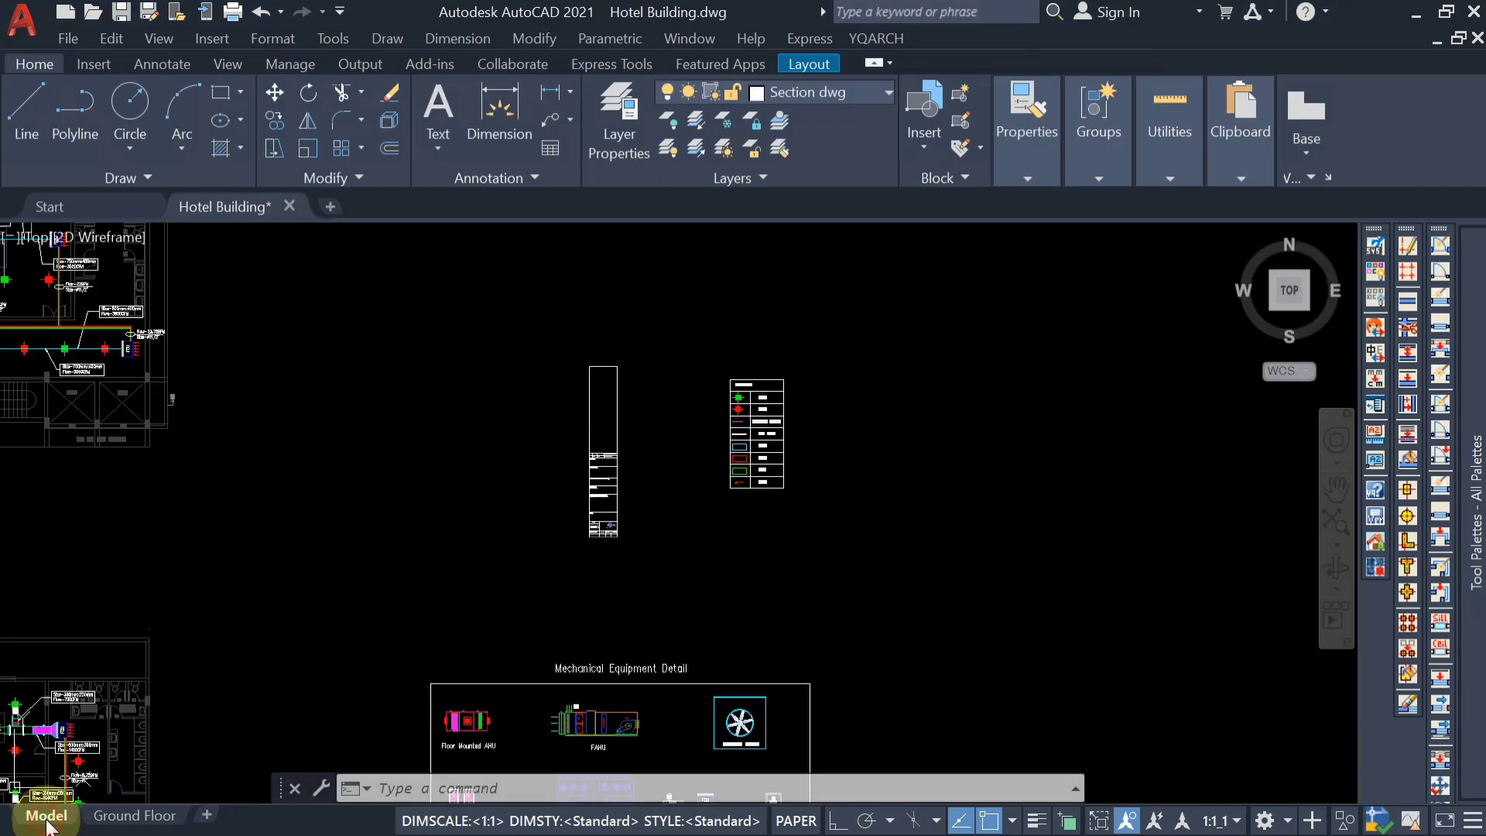
{"action": "scroll", "coordinate": [680, 514], "scroll_direction": "up", "scroll_amount": 3}
{"action": "scroll", "coordinate": [793, 391], "scroll_direction": "down", "scroll_amount": 2}
{"action": "scroll", "coordinate": [387, 496], "scroll_direction": "up", "scroll_amount": 8}
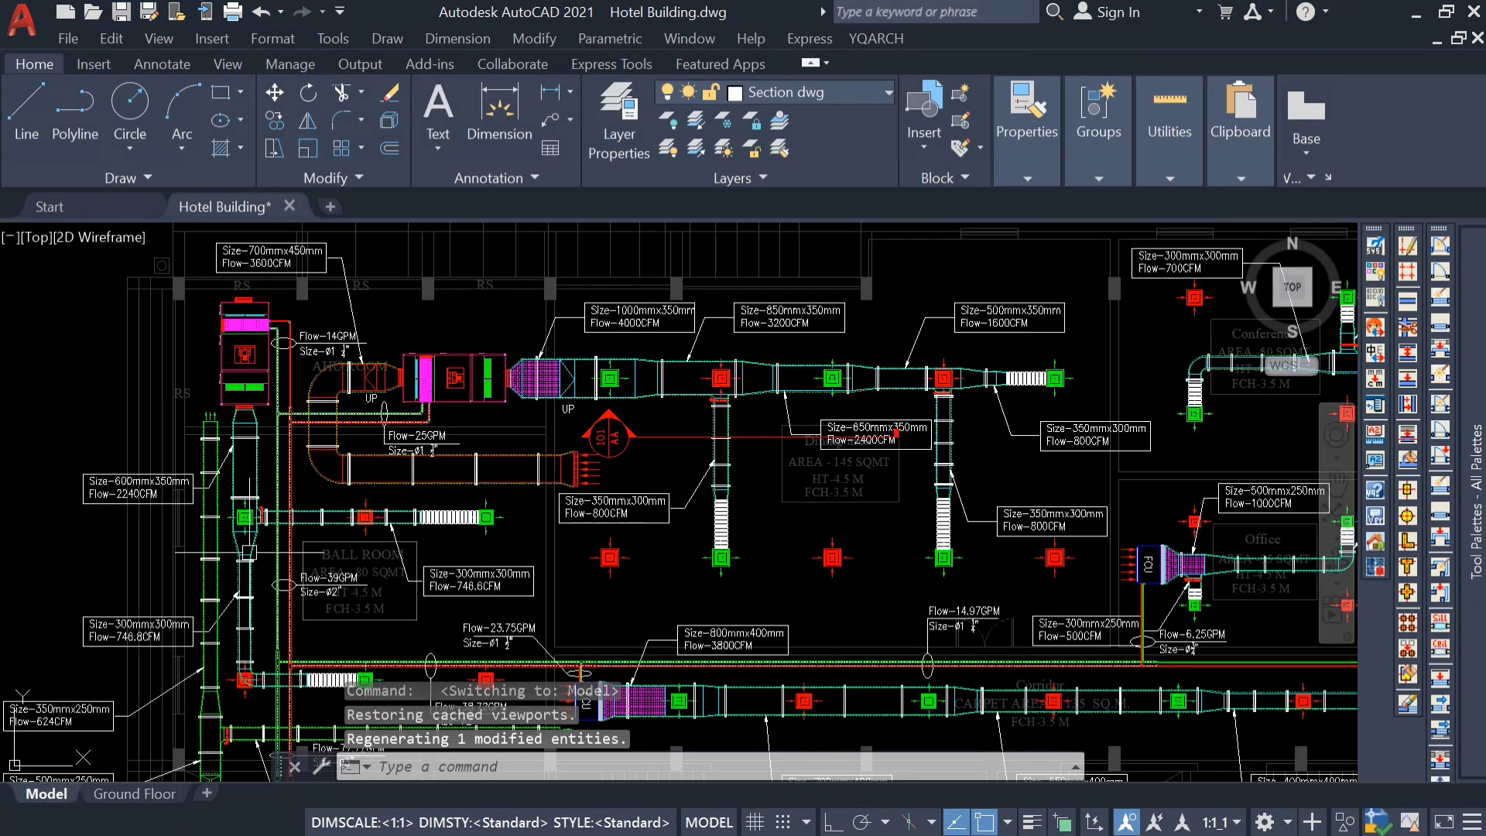
{"action": "left_click", "coordinate": [133, 793]}
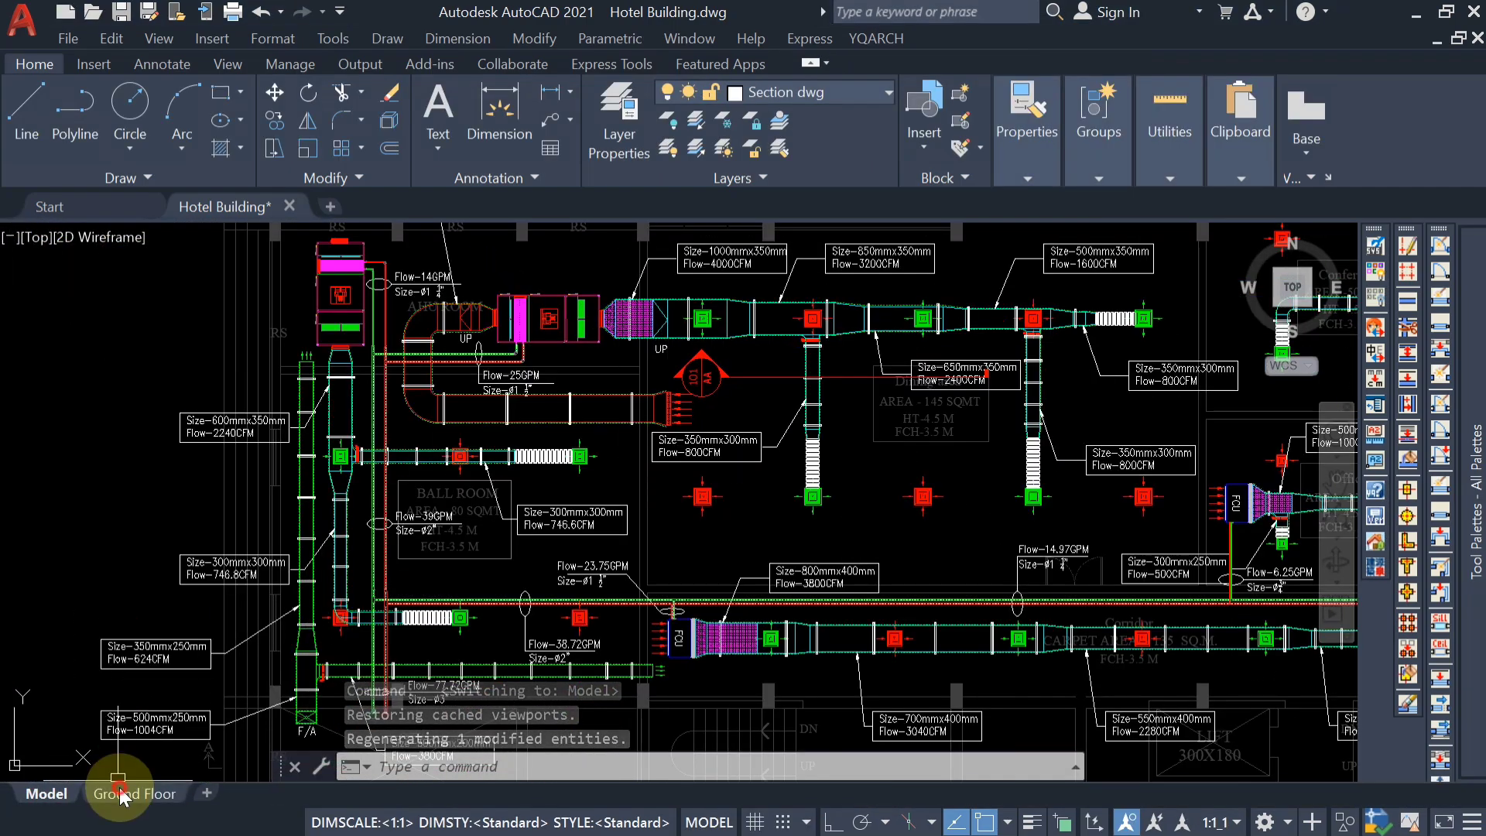
{"action": "scroll", "coordinate": [384, 438], "scroll_direction": "up", "scroll_amount": 5}
{"action": "scroll", "coordinate": [383, 439], "scroll_direction": "down", "scroll_amount": 6}
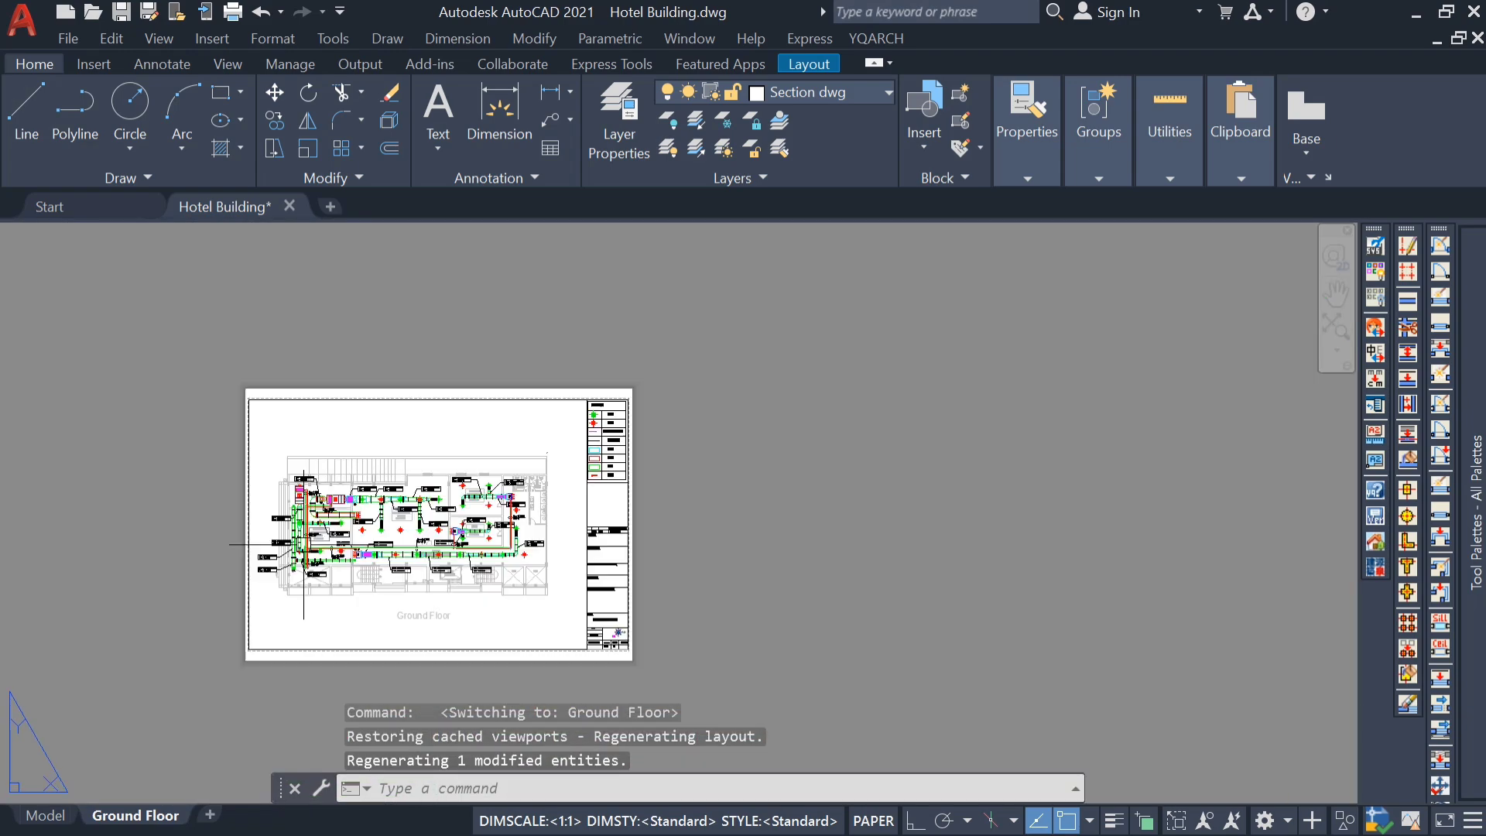
{"action": "middle_click_drag", "start_coordinate": [234, 589], "coordinate": [300, 574]}
{"action": "scroll", "coordinate": [301, 574], "scroll_direction": "up", "scroll_amount": 2}
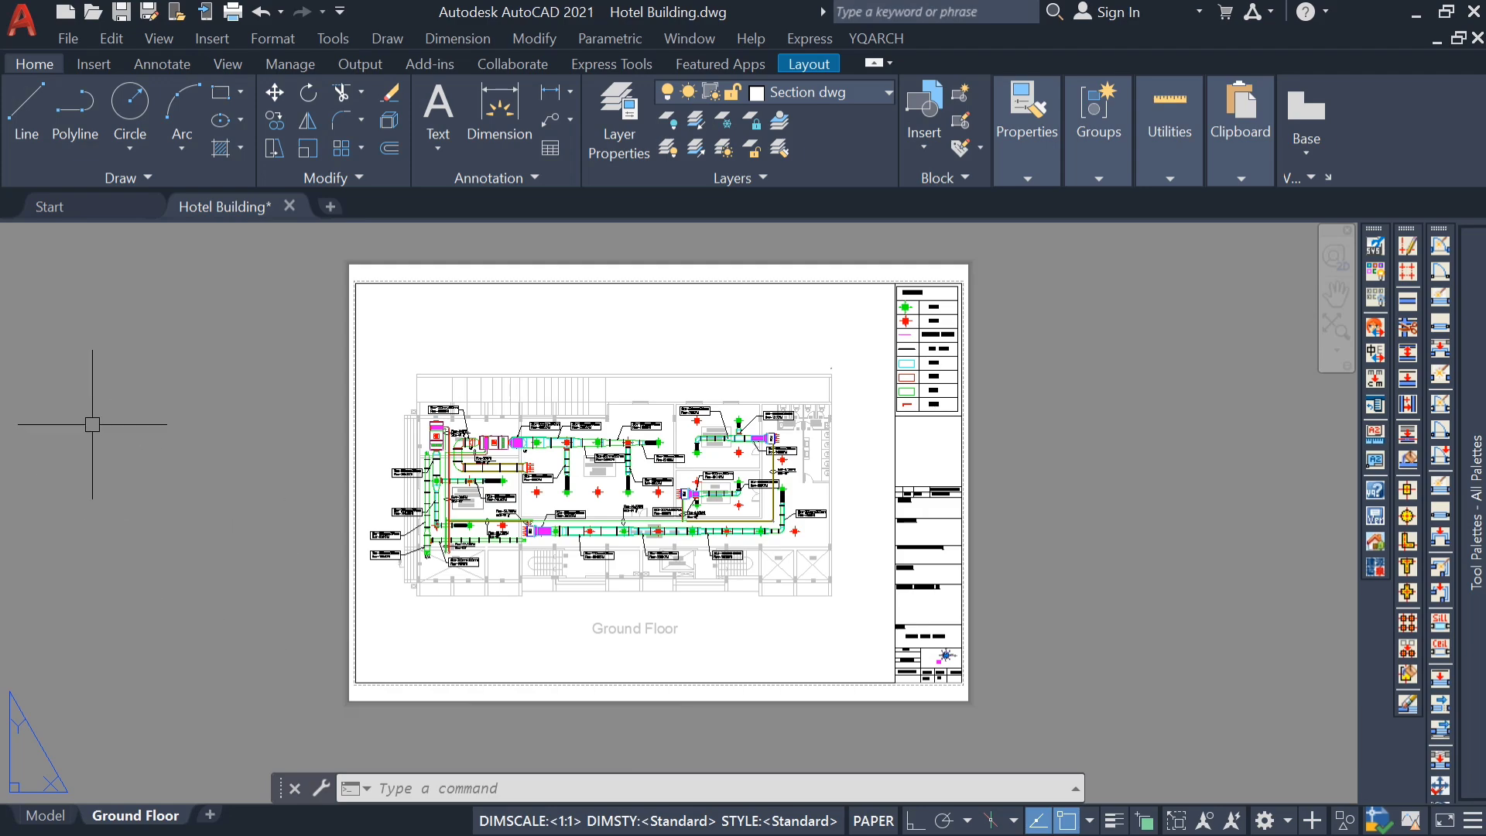
Restore Color 4 to Use object color in the Ground Floor page setup's HVAC-0001 plot style table, save it and close the page setup
{"action": "left_click", "coordinate": [22, 19]}
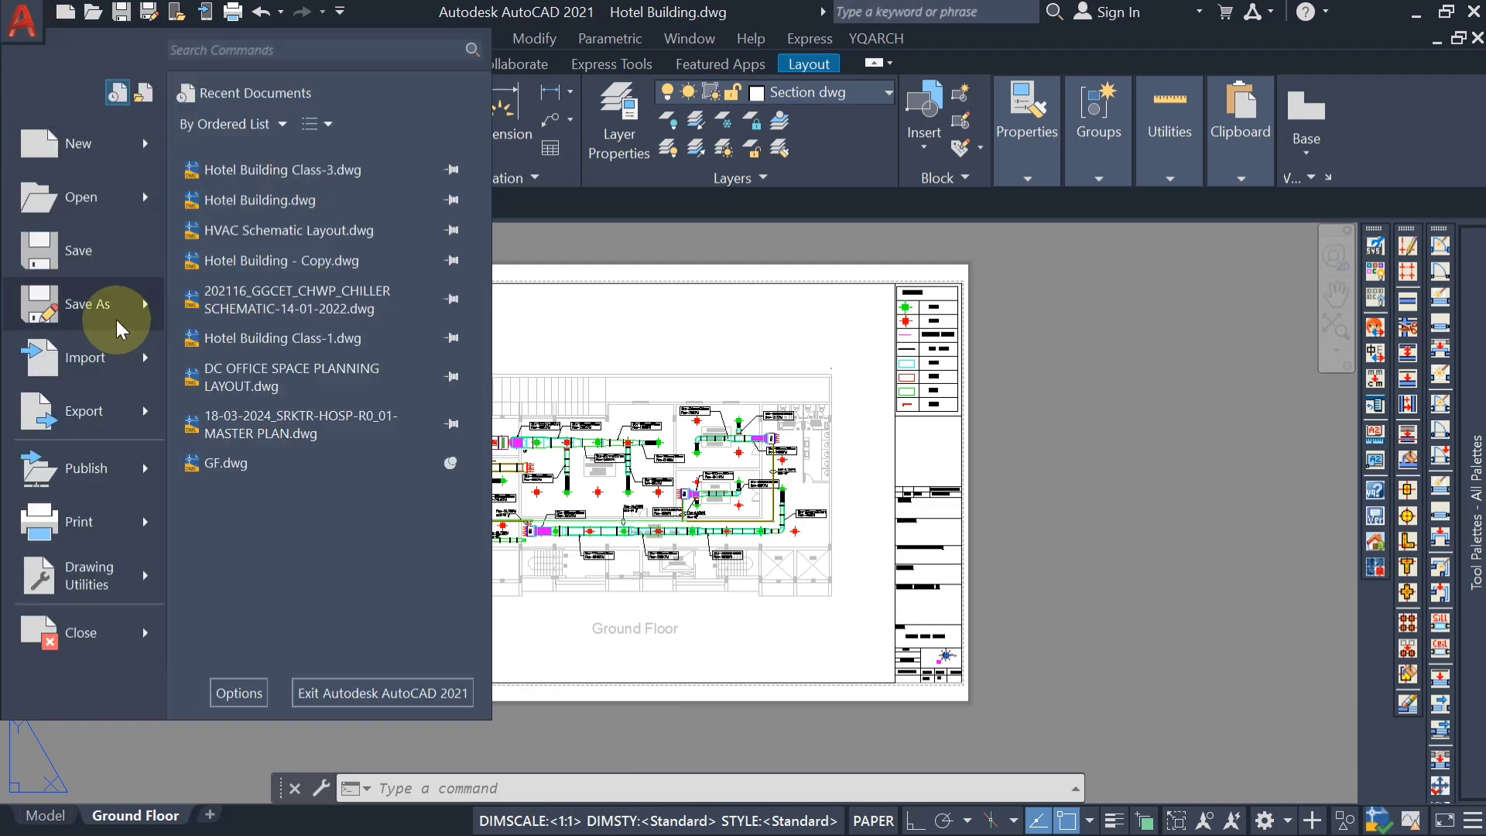
{"action": "mouse_move", "coordinate": [114, 520]}
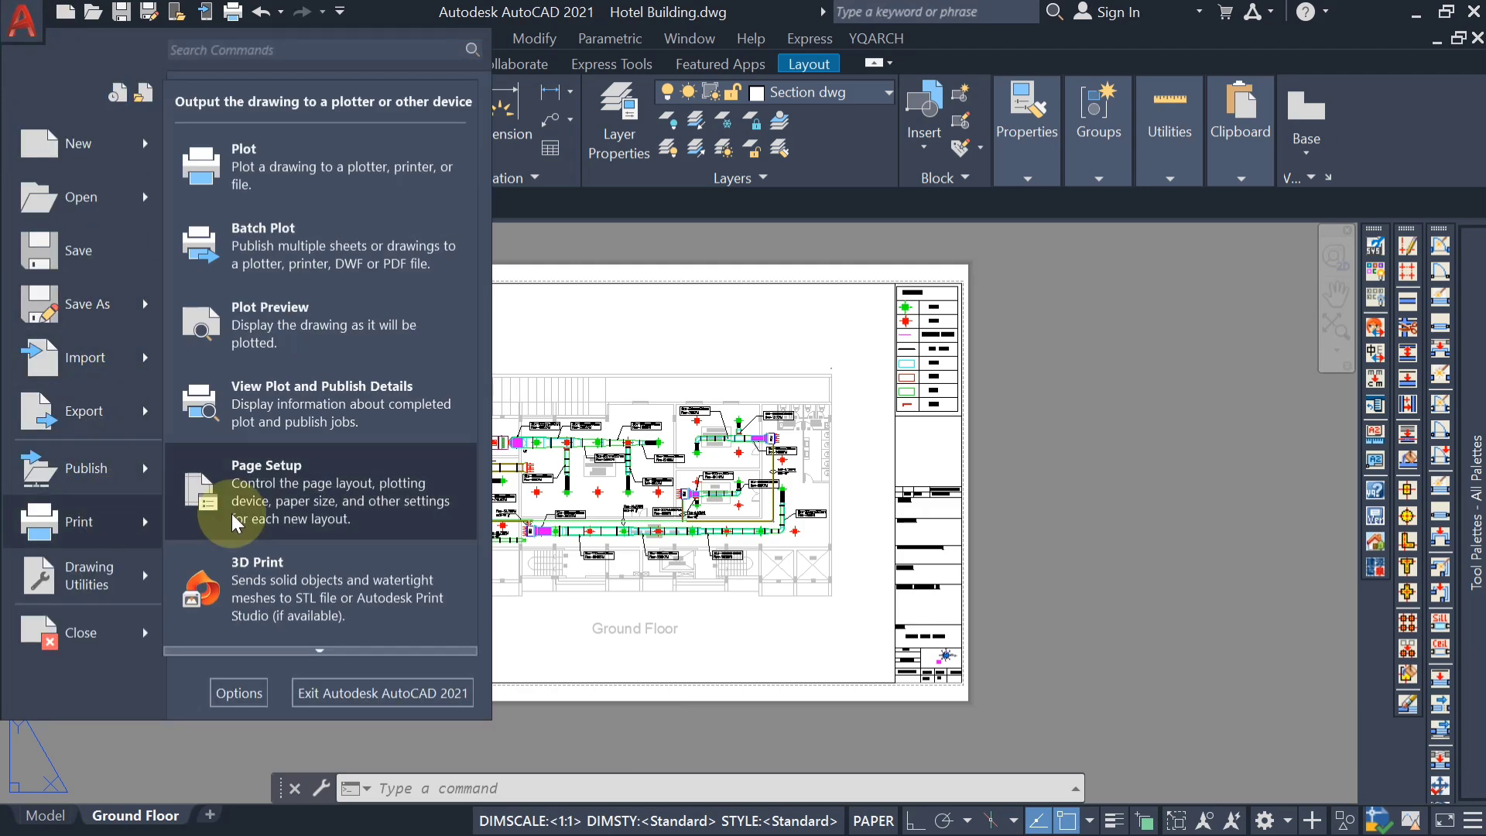
{"action": "left_click", "coordinate": [263, 573]}
{"action": "left_click", "coordinate": [935, 360]}
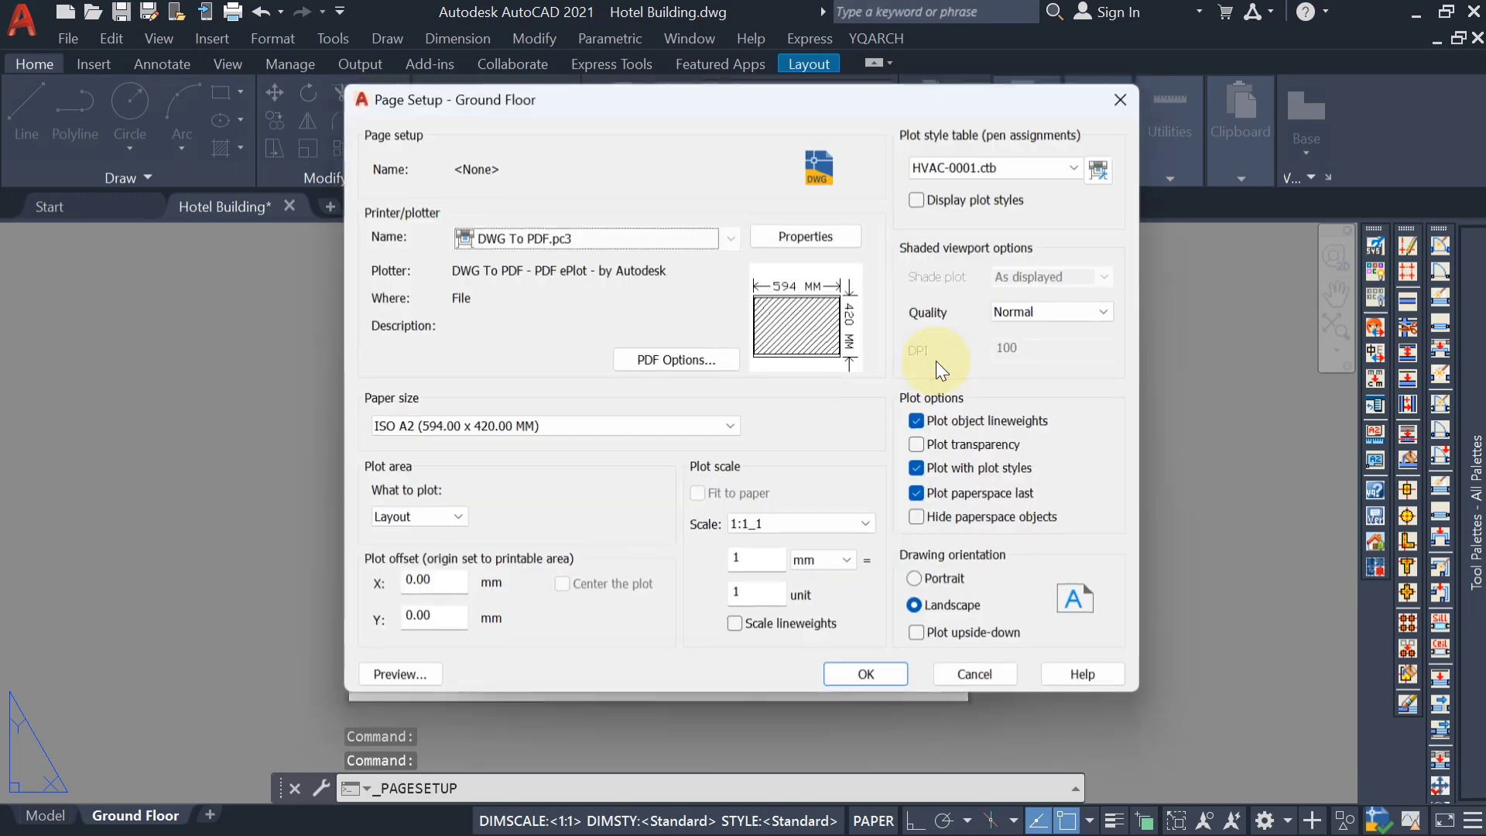
{"action": "left_click", "coordinate": [1106, 166]}
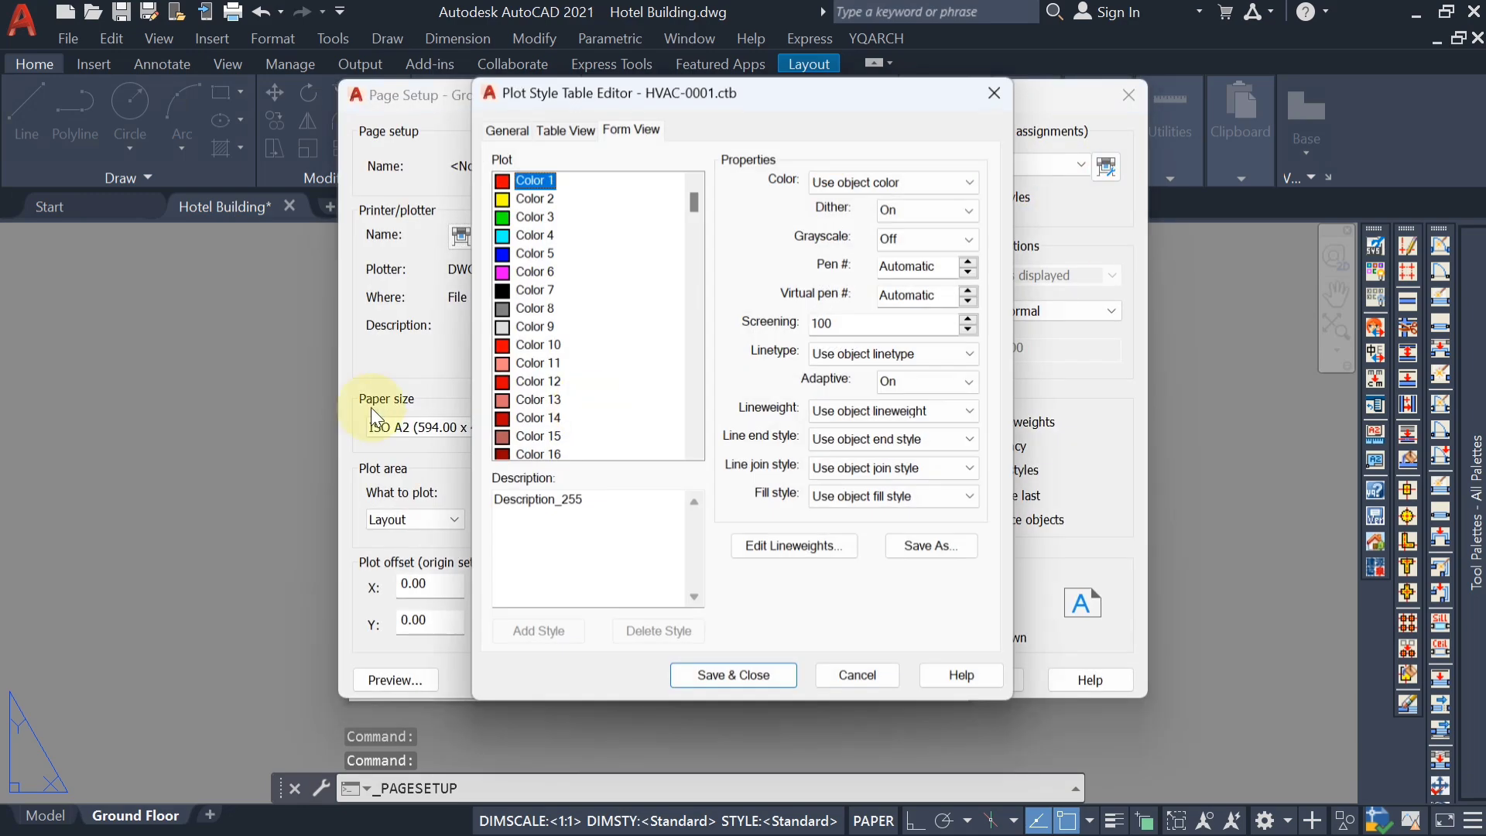
{"action": "left_click", "coordinate": [524, 234]}
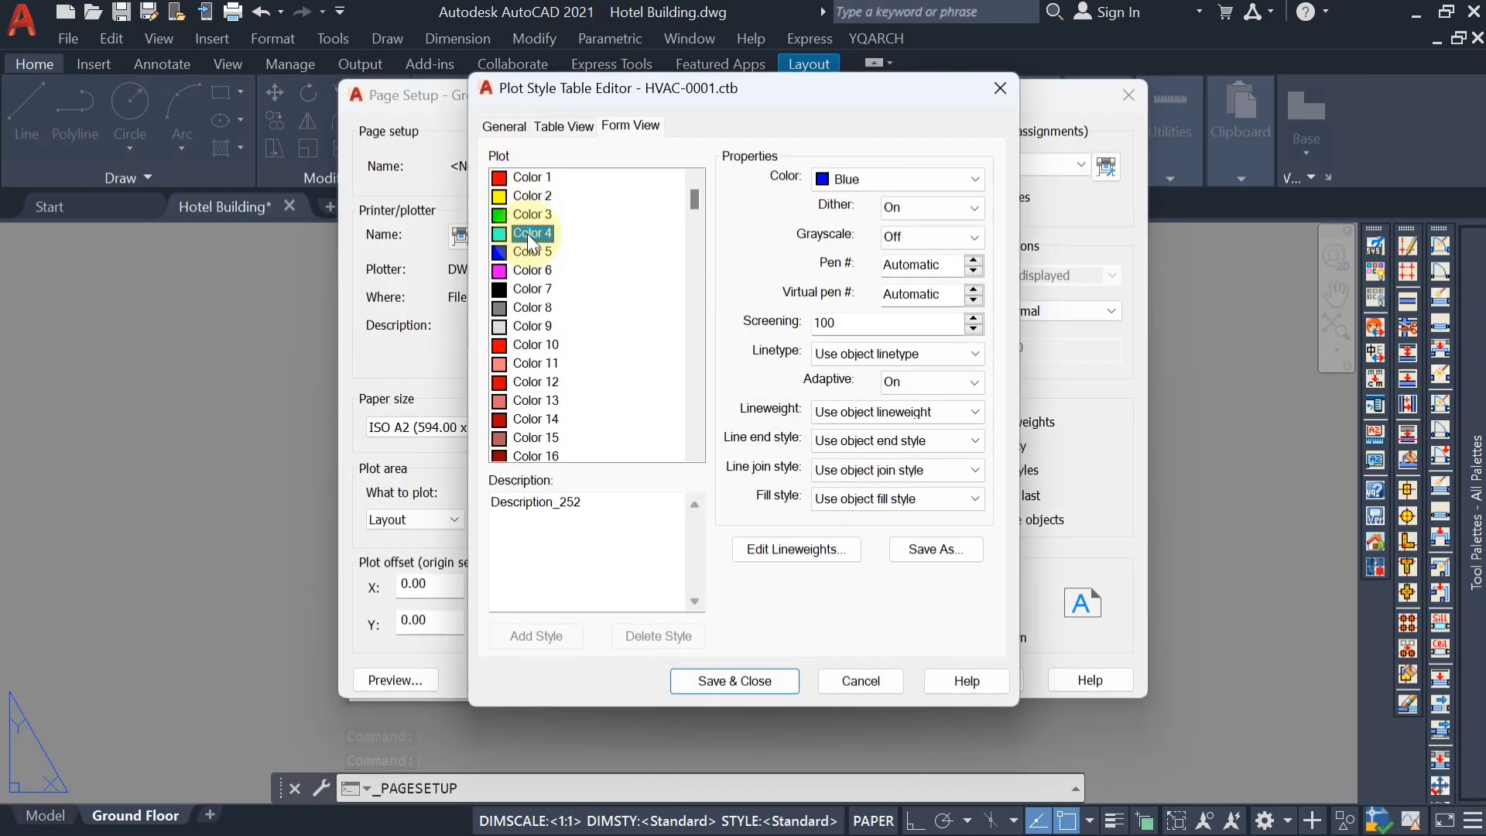
{"action": "left_click", "coordinate": [916, 183]}
{"action": "left_click", "coordinate": [897, 203]}
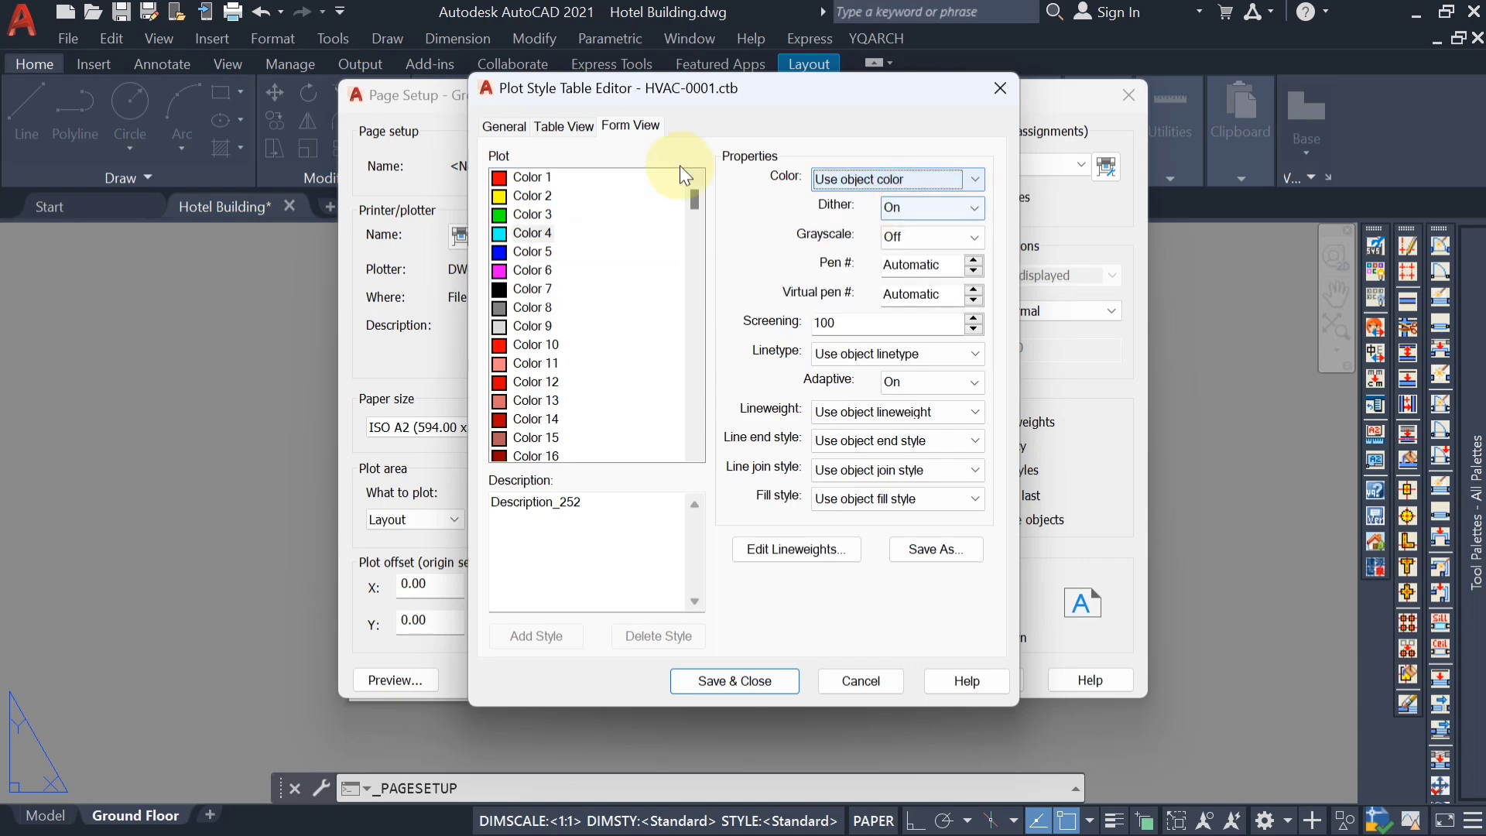
{"action": "left_click", "coordinate": [735, 680]}
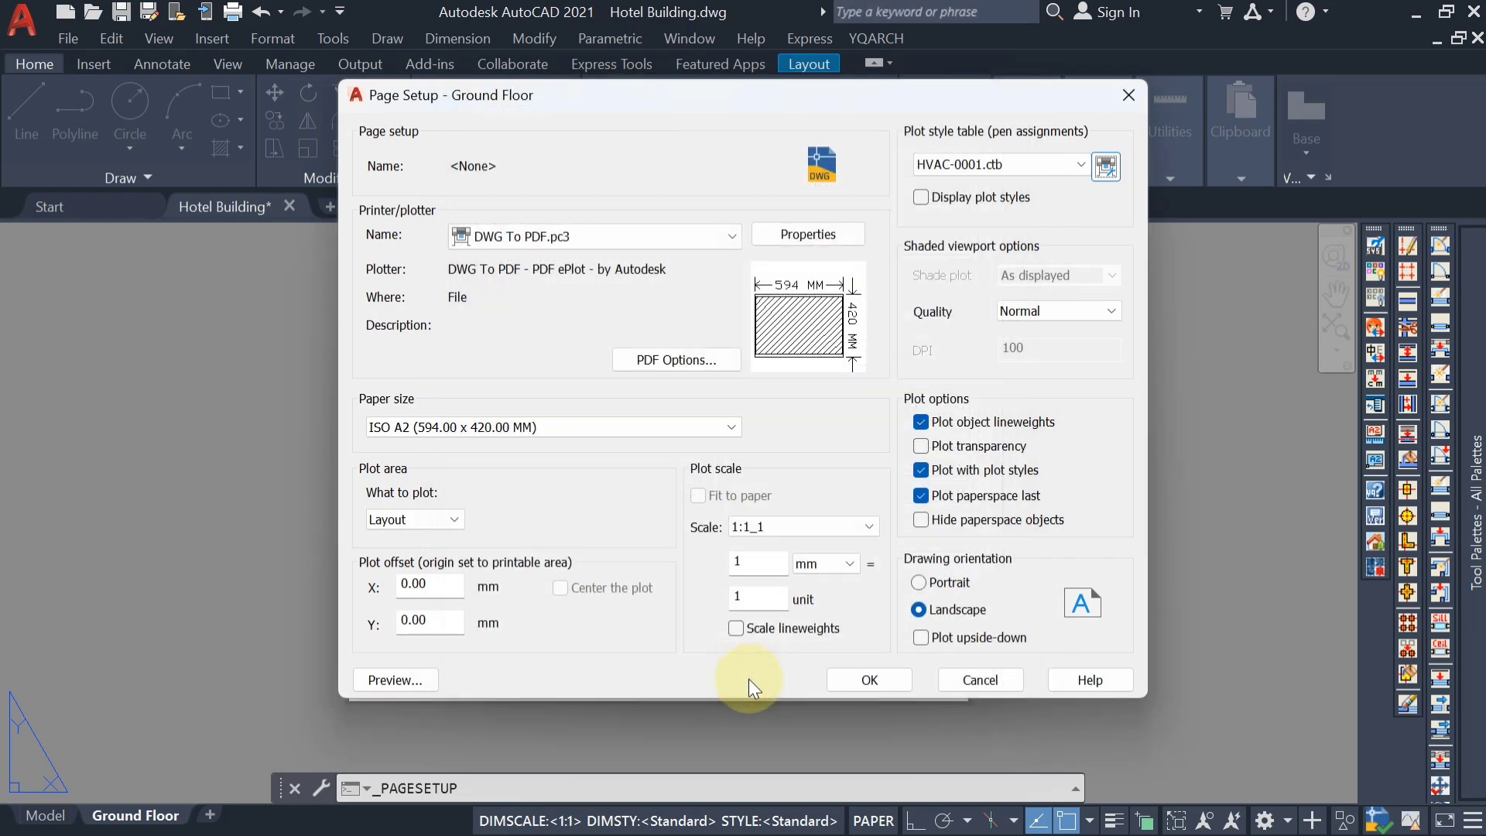
{"action": "left_click", "coordinate": [871, 675]}
{"action": "left_click", "coordinate": [814, 627]}
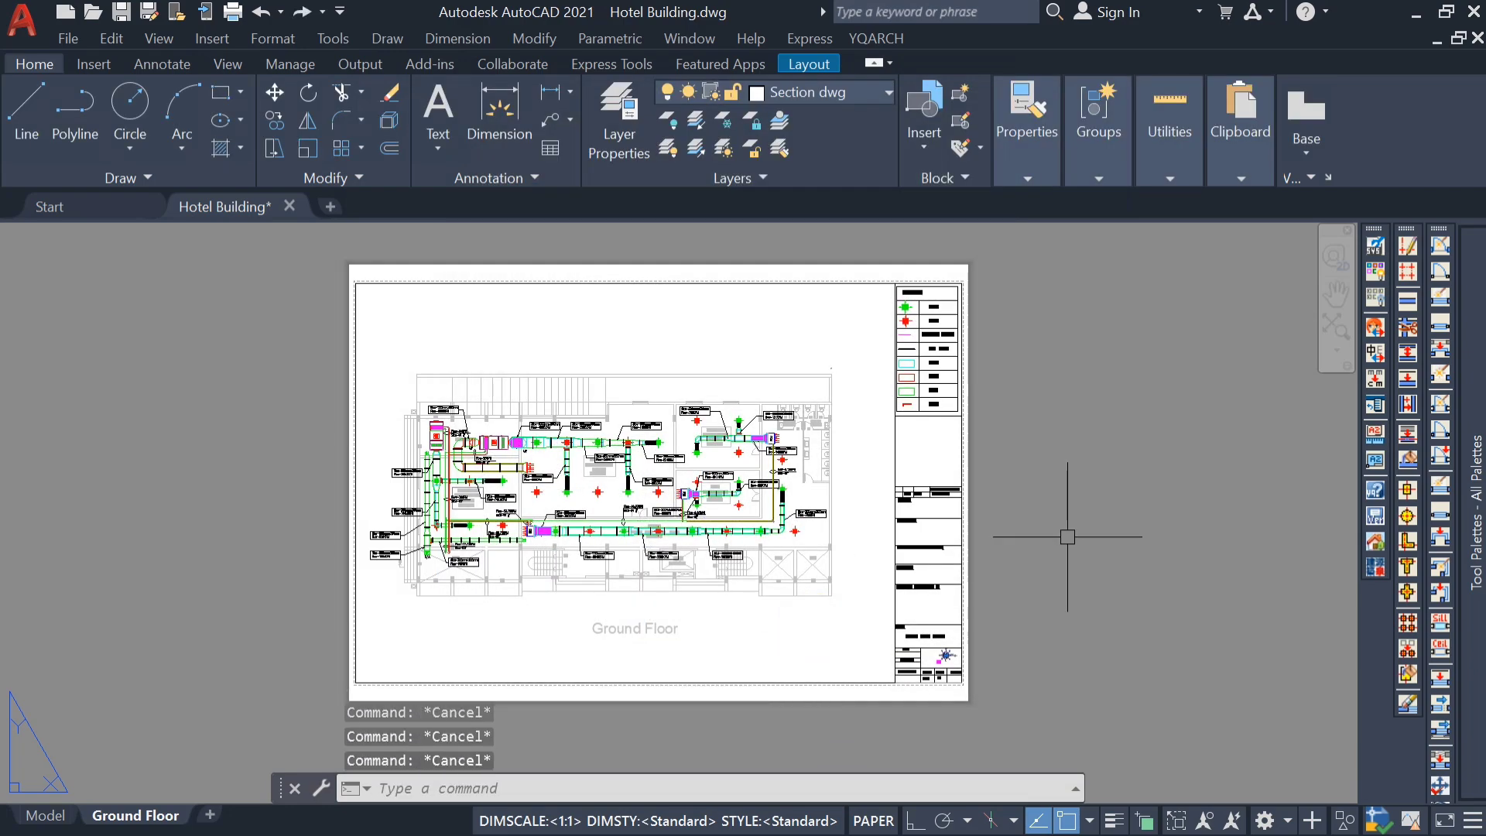
Plot the Ground Floor layout to the Desktop as Hotel Building-Ground Floor.pdf and examine the whole sheet in the opened PDF
{"action": "key", "text": "ctrl+p"}
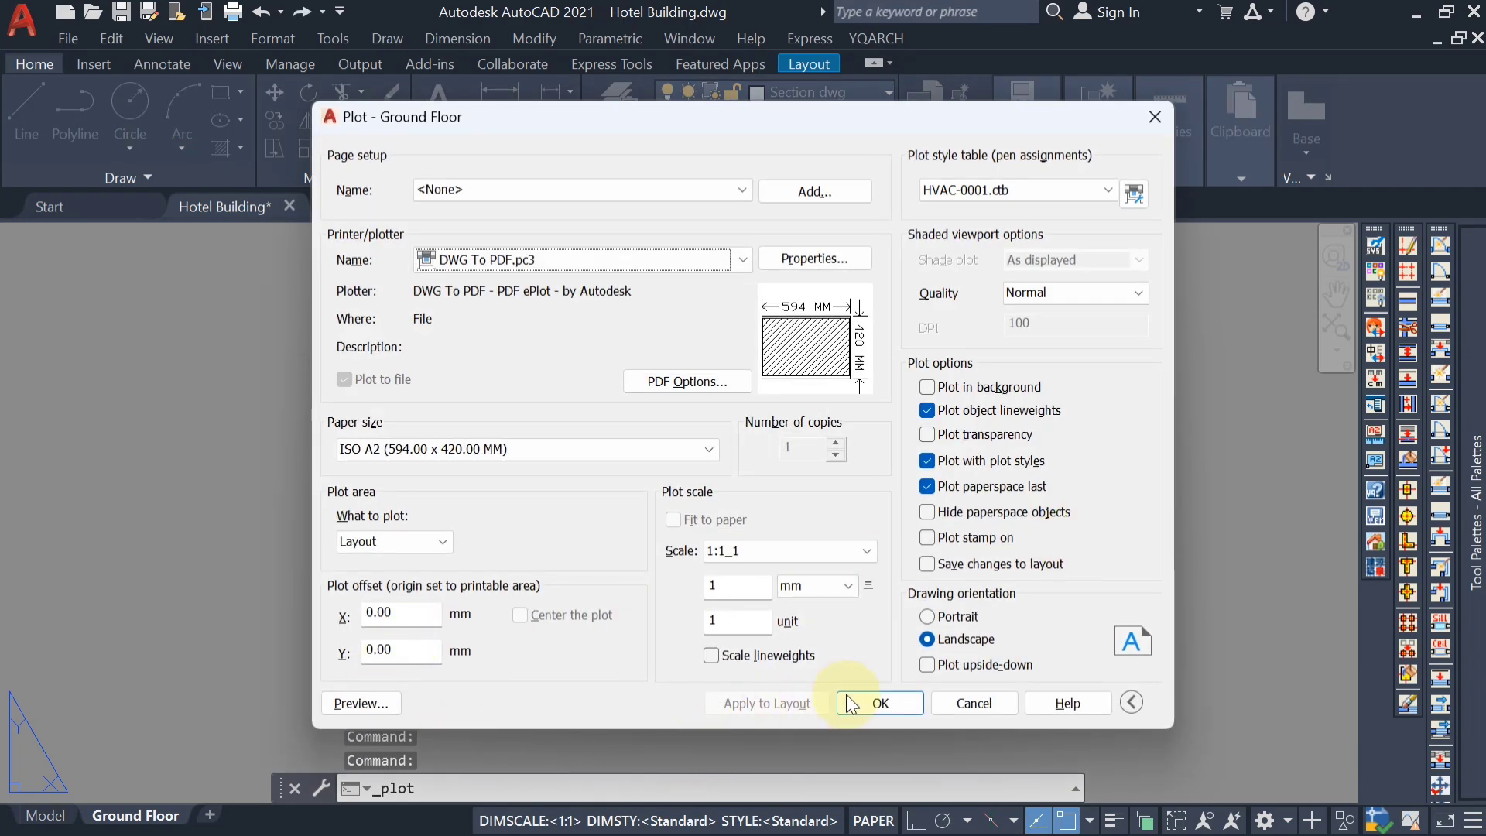
{"action": "left_click", "coordinate": [873, 701]}
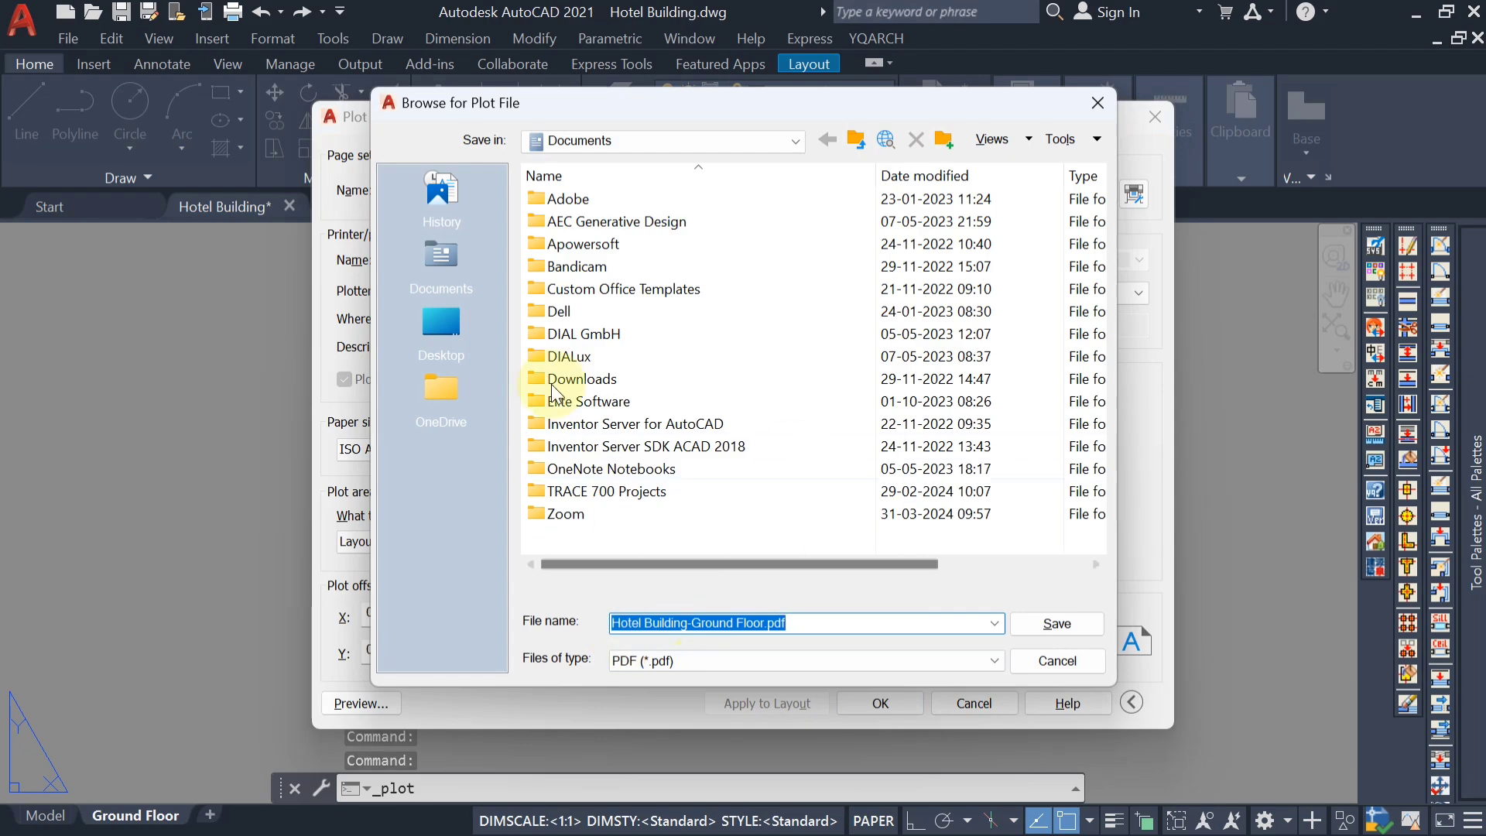
{"action": "left_click", "coordinate": [414, 314]}
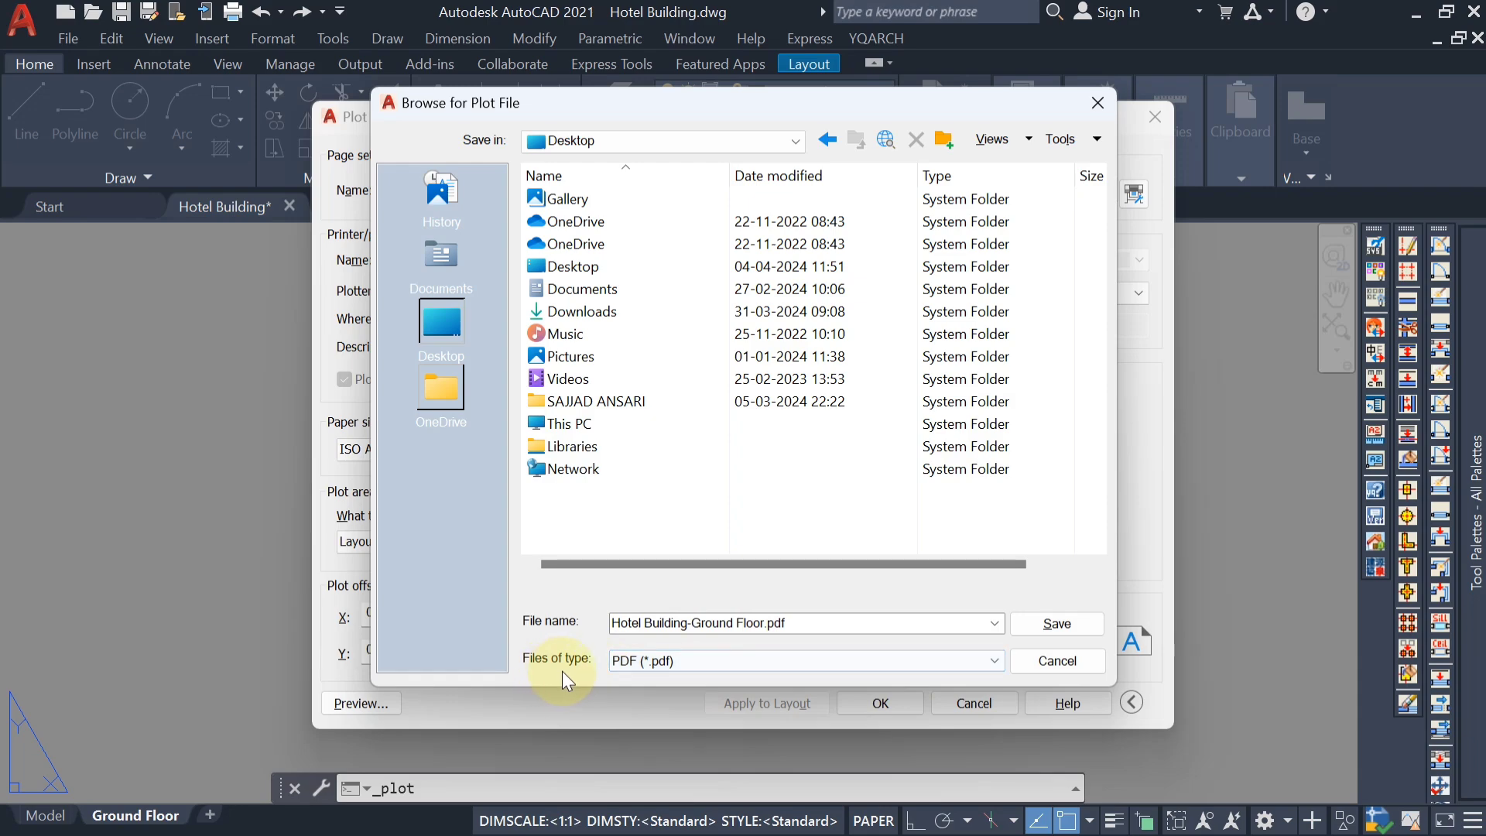
{"action": "left_click", "coordinate": [1056, 622]}
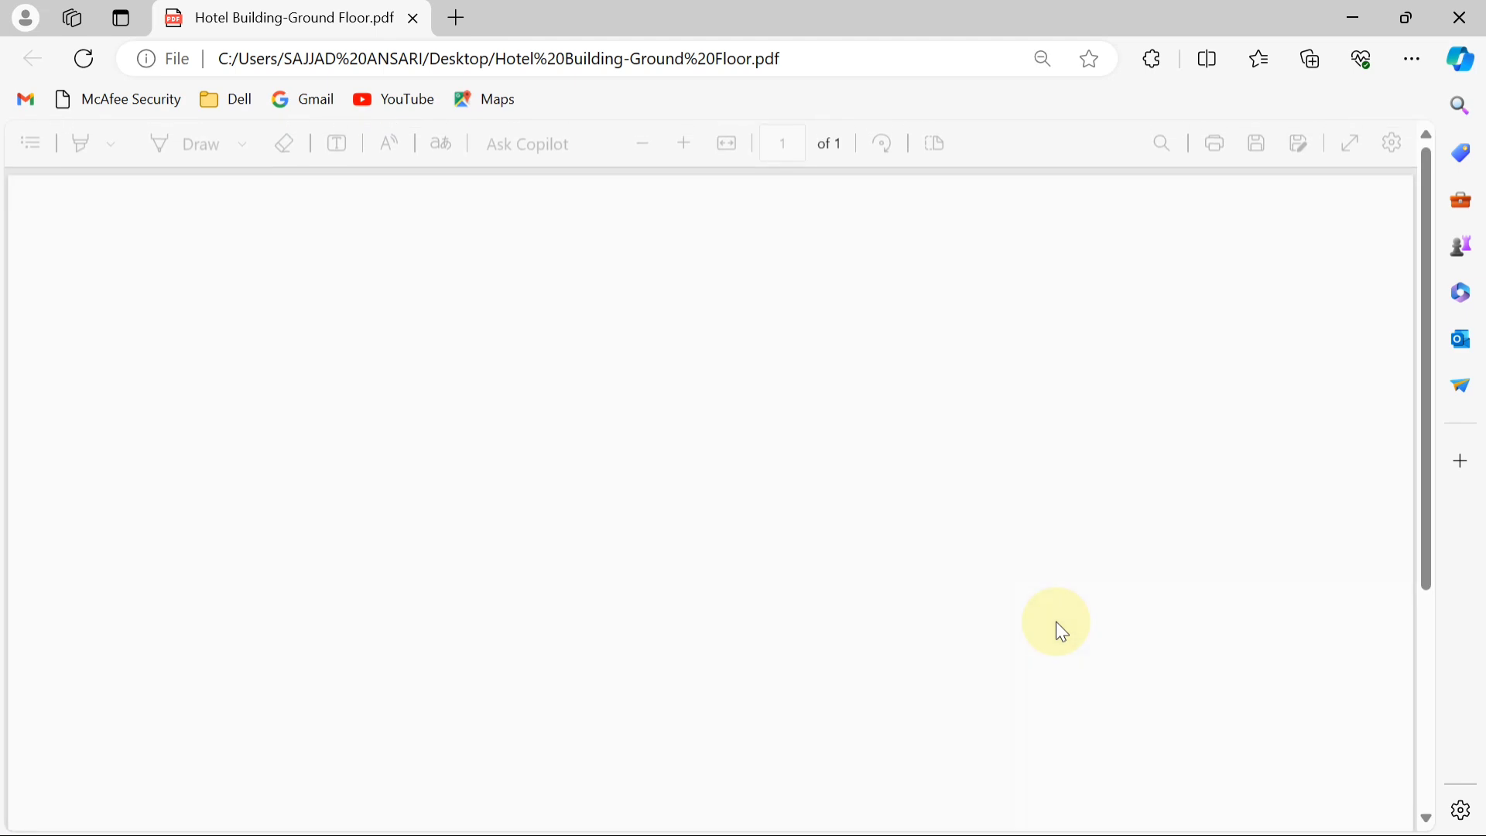
{"action": "scroll", "coordinate": [838, 550], "scroll_direction": "down", "scroll_amount": 3}
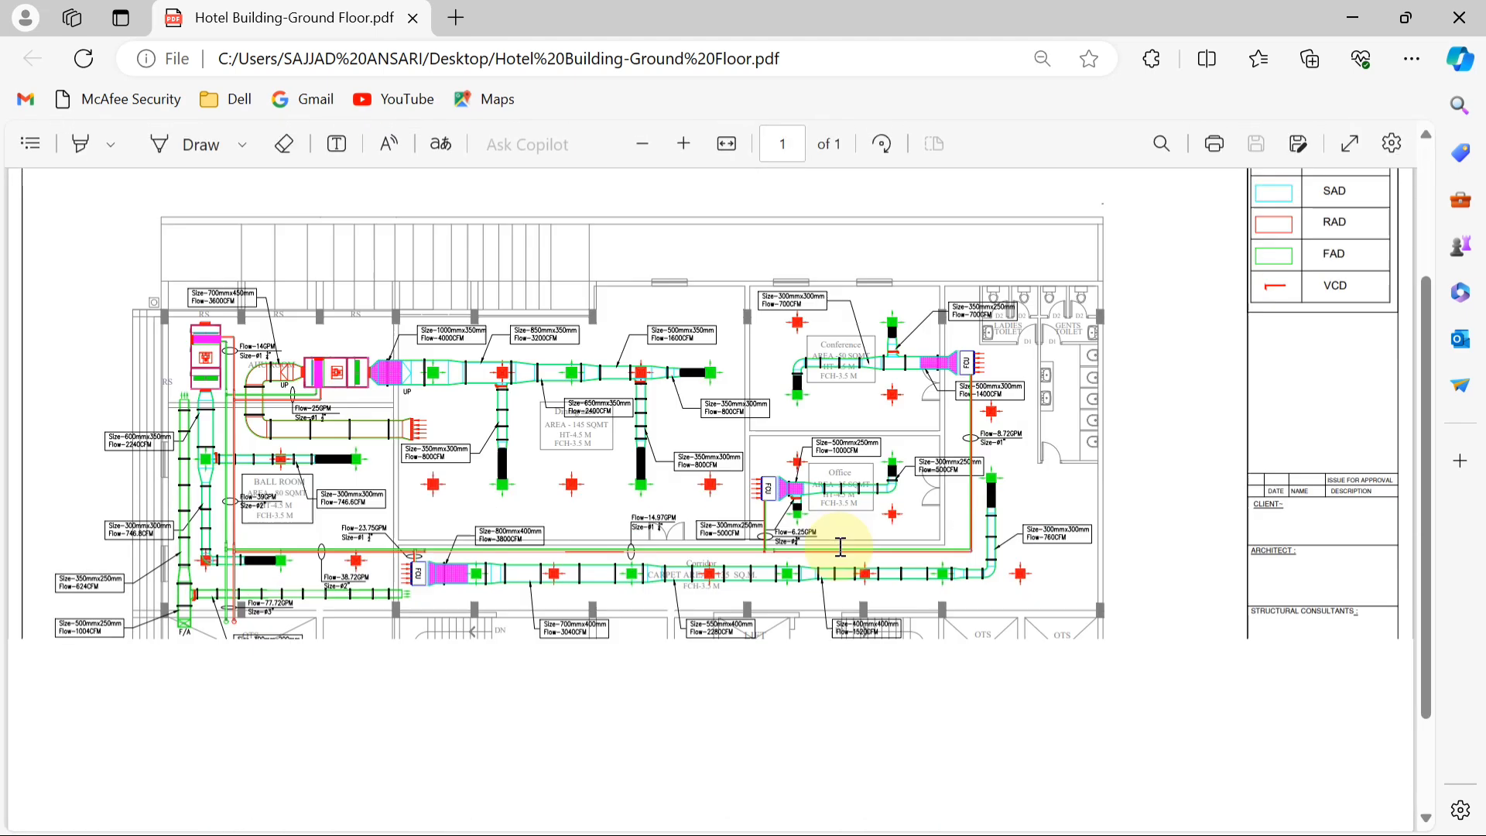
{"action": "left_click", "coordinate": [642, 144]}
{"action": "left_click", "coordinate": [643, 144]}
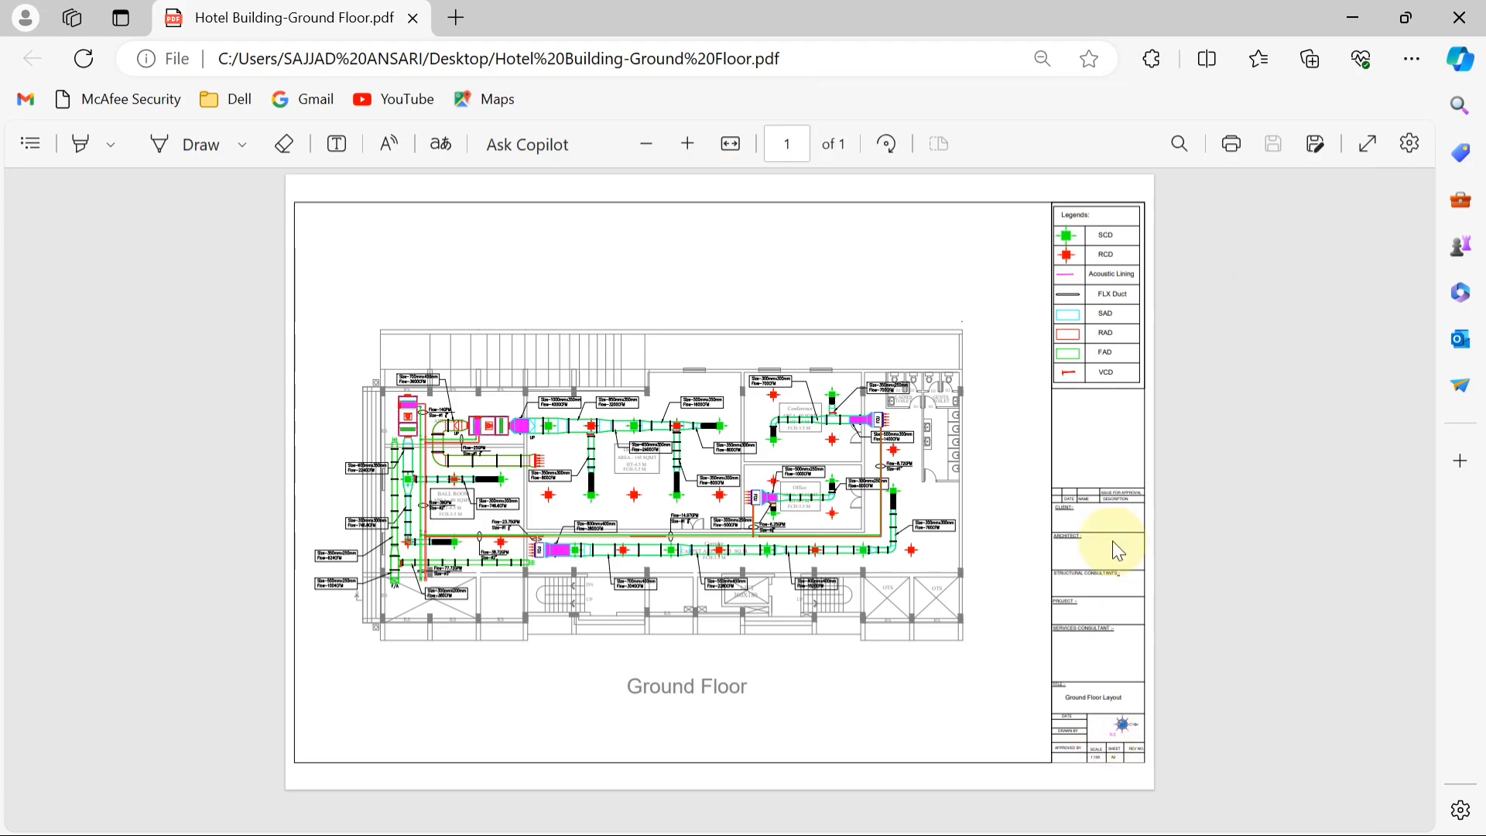